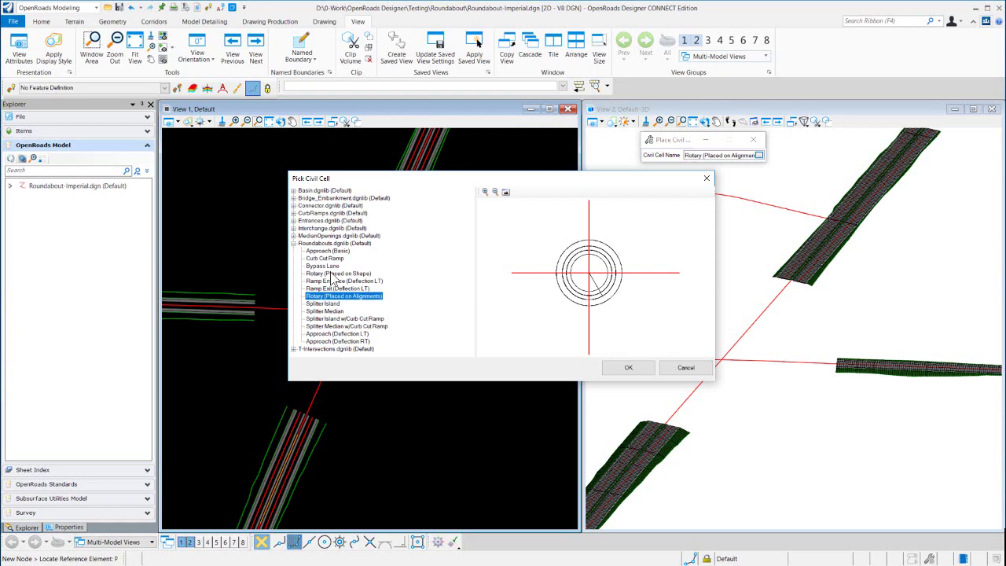
# Step: Preview the roundabout civil cells, including Rotary (Placed on Shape), the approaches, ramps, splitter islands, splitter medians and Bypass Lane
pyautogui.click(333, 273)
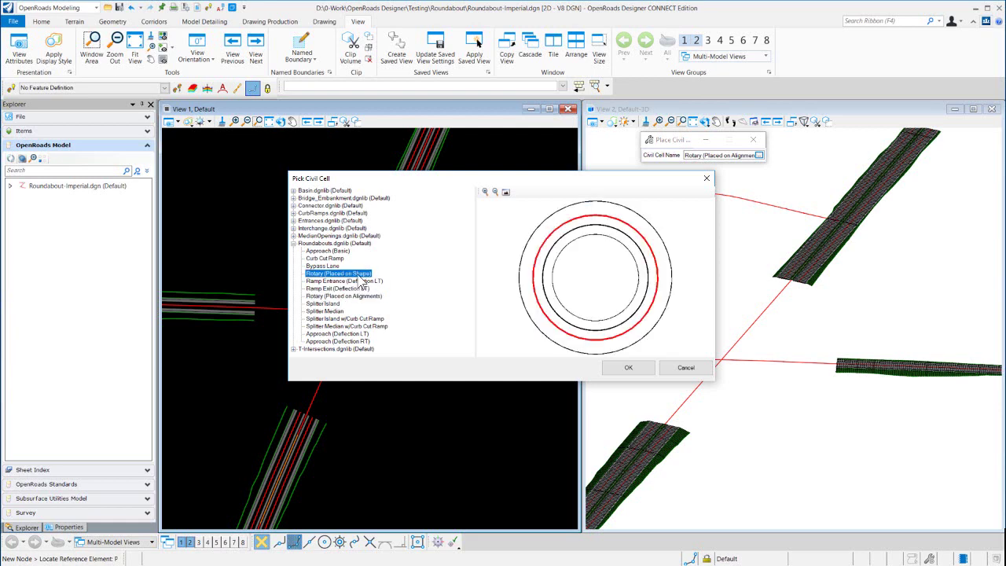
pyautogui.click(334, 251)
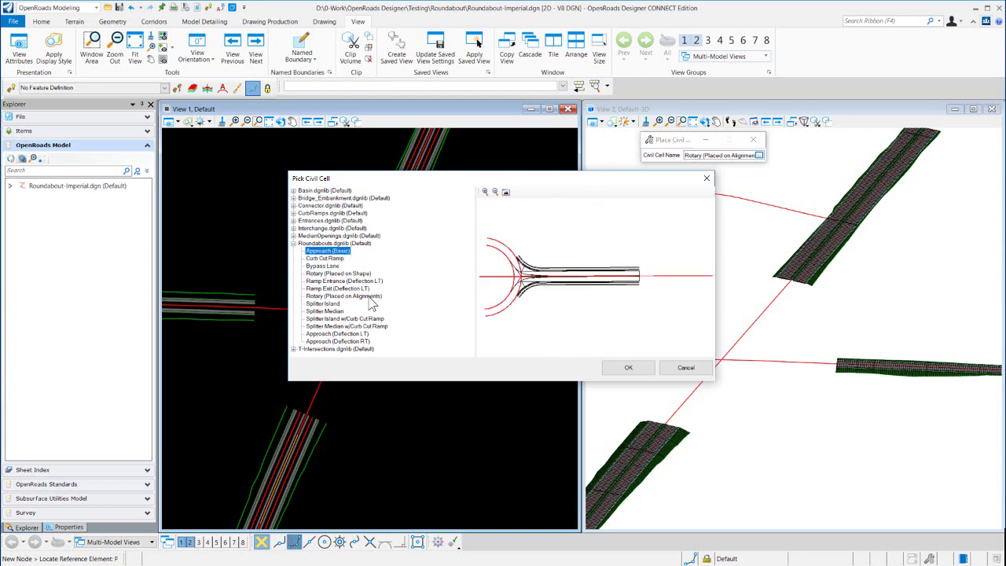
pyautogui.click(354, 334)
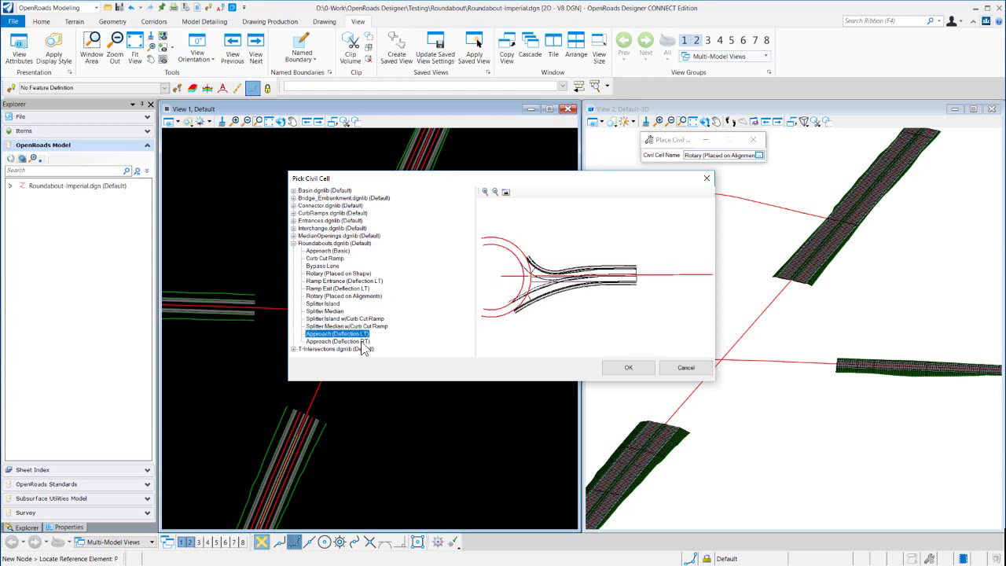
pyautogui.click(363, 341)
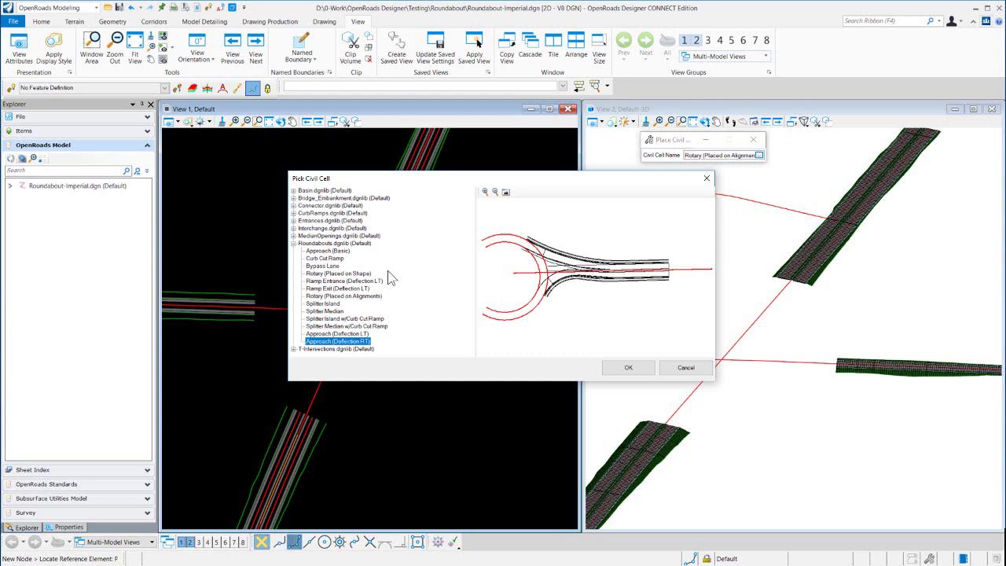
pyautogui.click(346, 281)
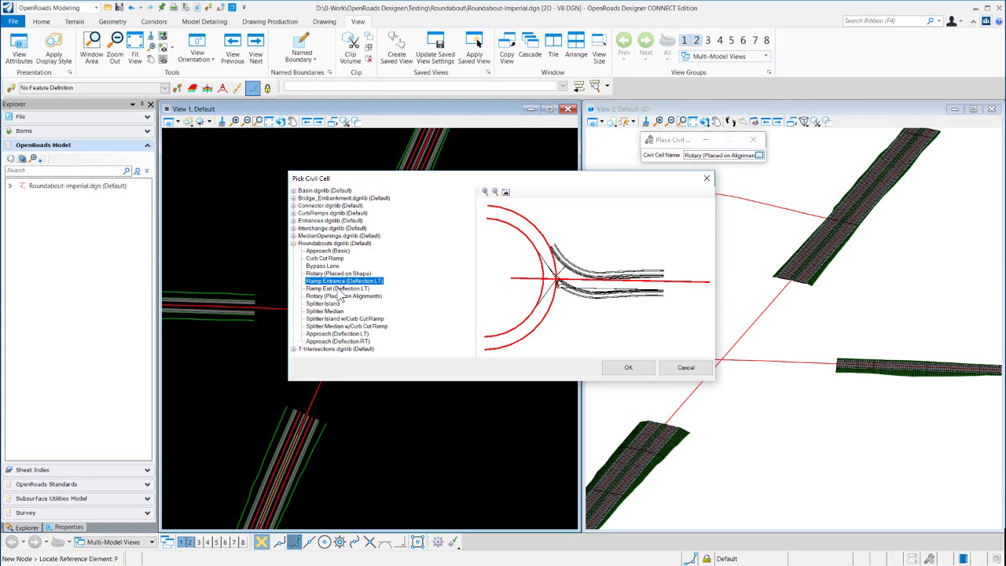
pyautogui.click(343, 288)
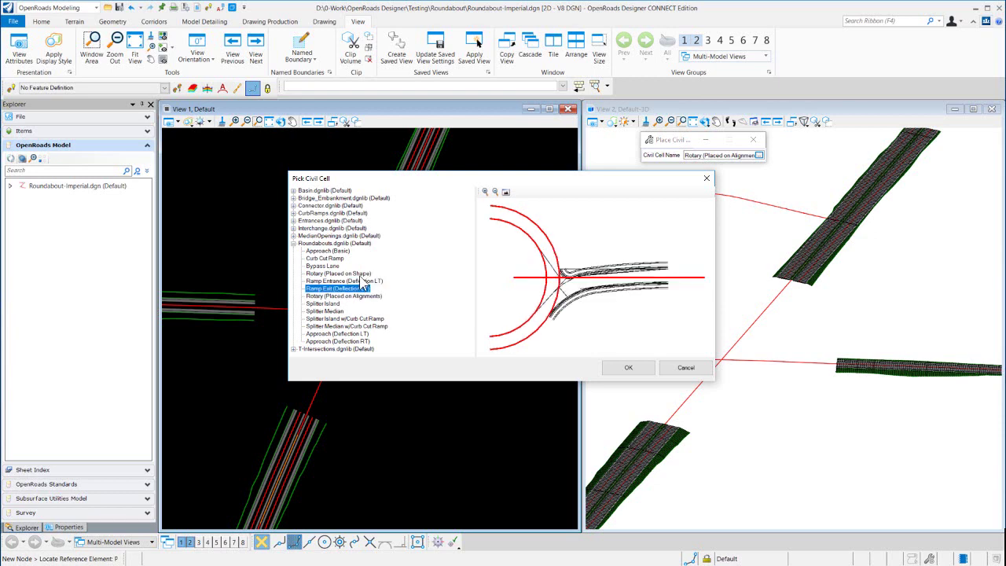
pyautogui.click(330, 304)
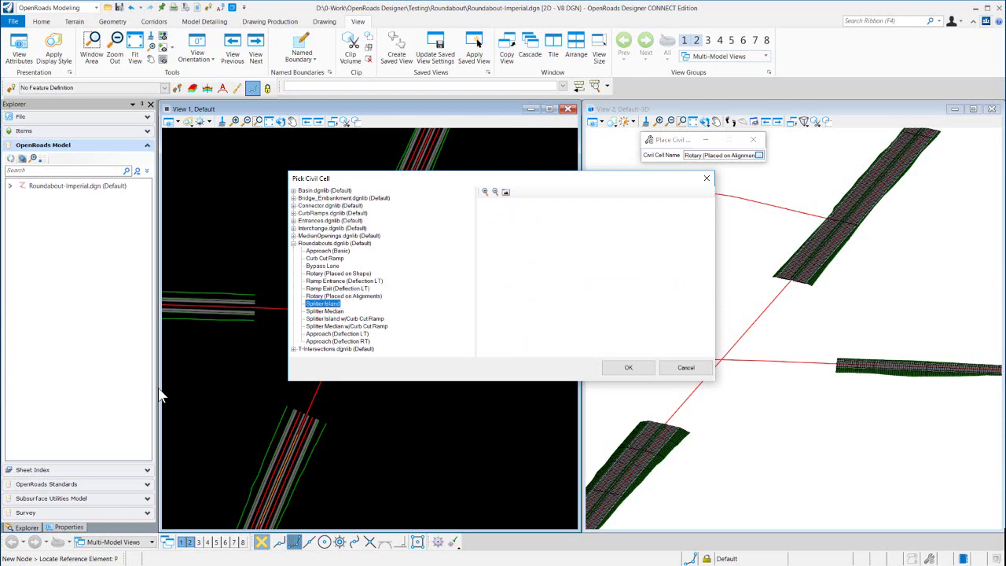
pyautogui.click(339, 312)
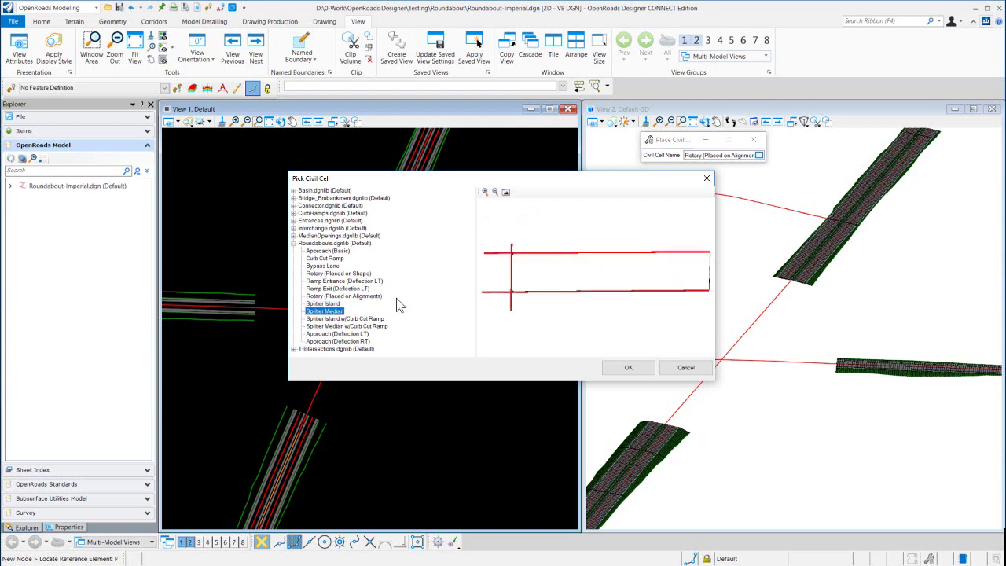
pyautogui.click(360, 320)
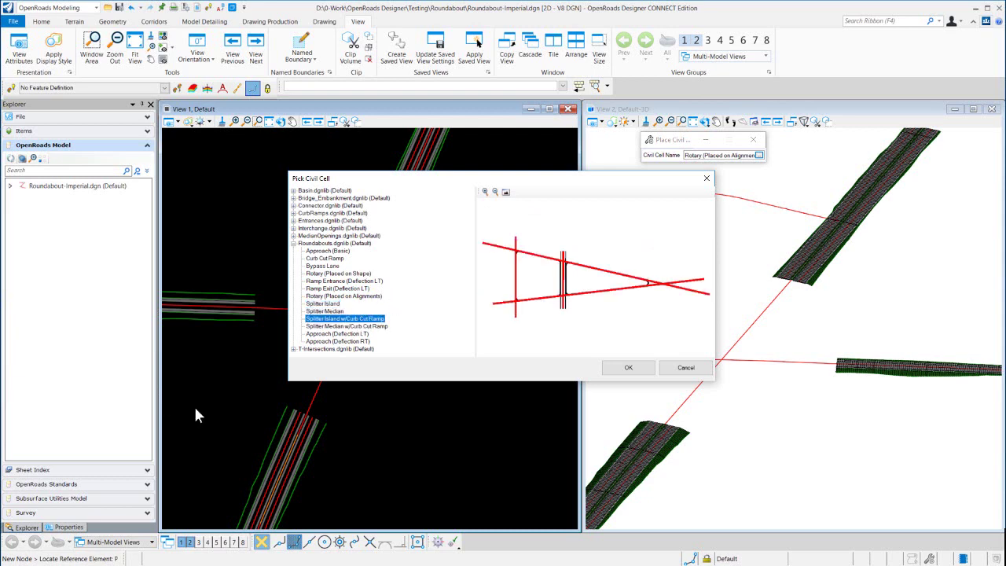
pyautogui.click(357, 326)
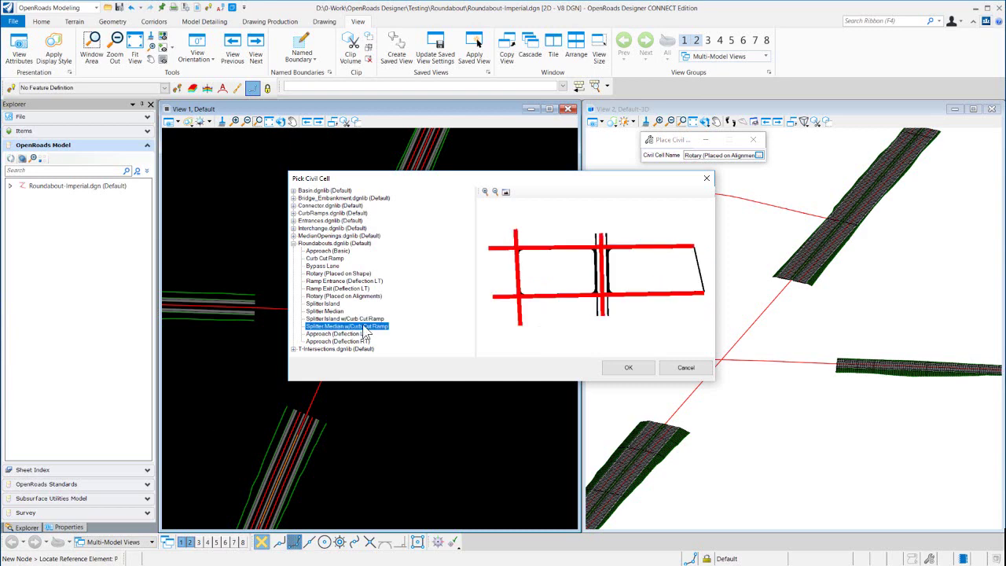
pyautogui.click(329, 266)
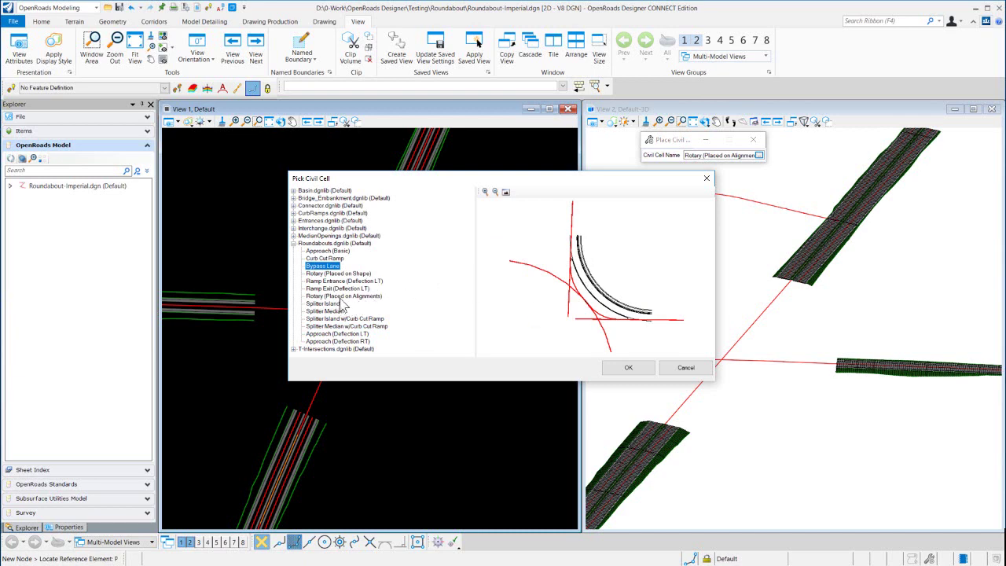
# Step: Place the Rotary (Placed on Alignments) civil cell with the diagonal road alignment as primary and the crossing alignment as intersecting reference
pyautogui.click(364, 298)
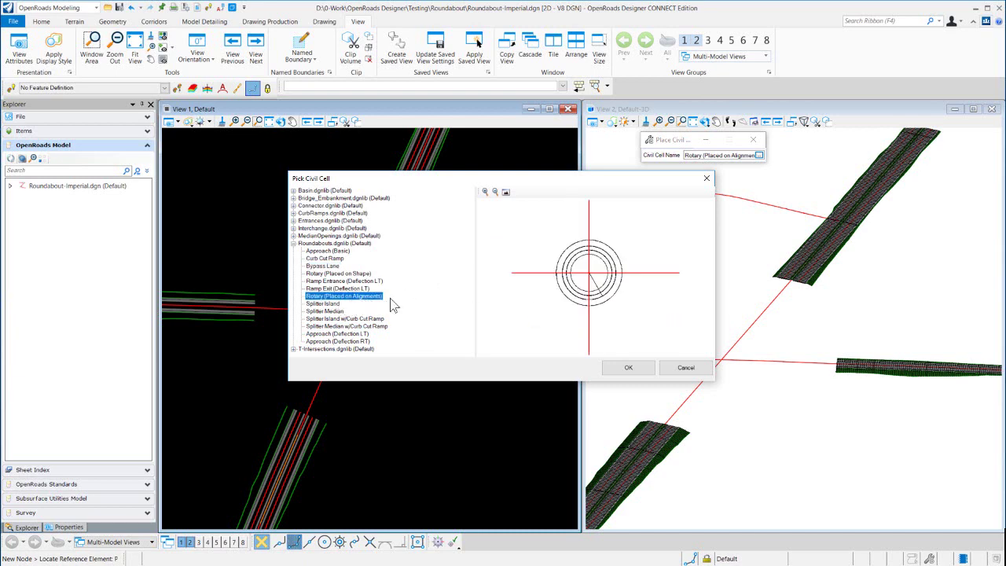
pyautogui.click(633, 367)
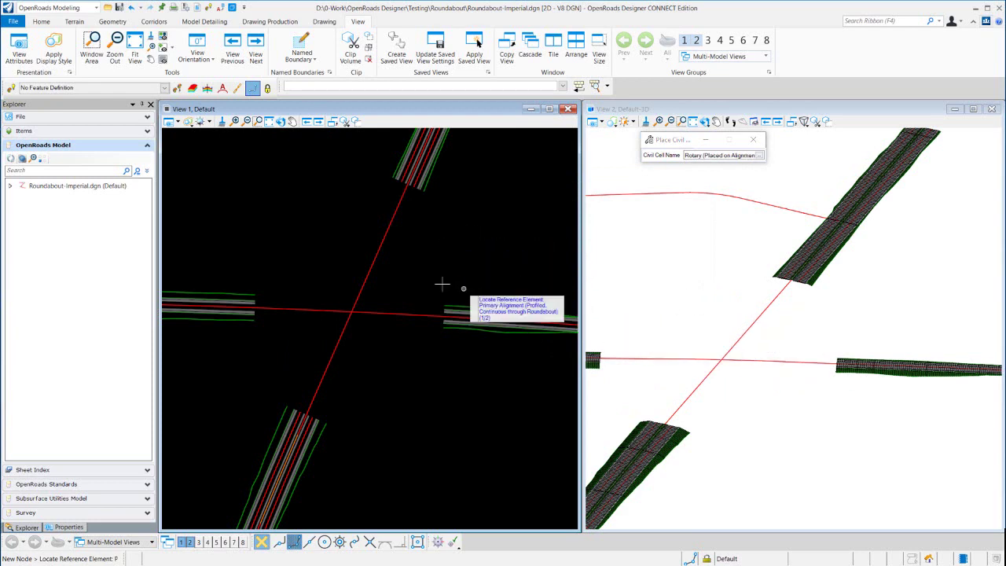
pyautogui.click(372, 264)
pyautogui.click(384, 276)
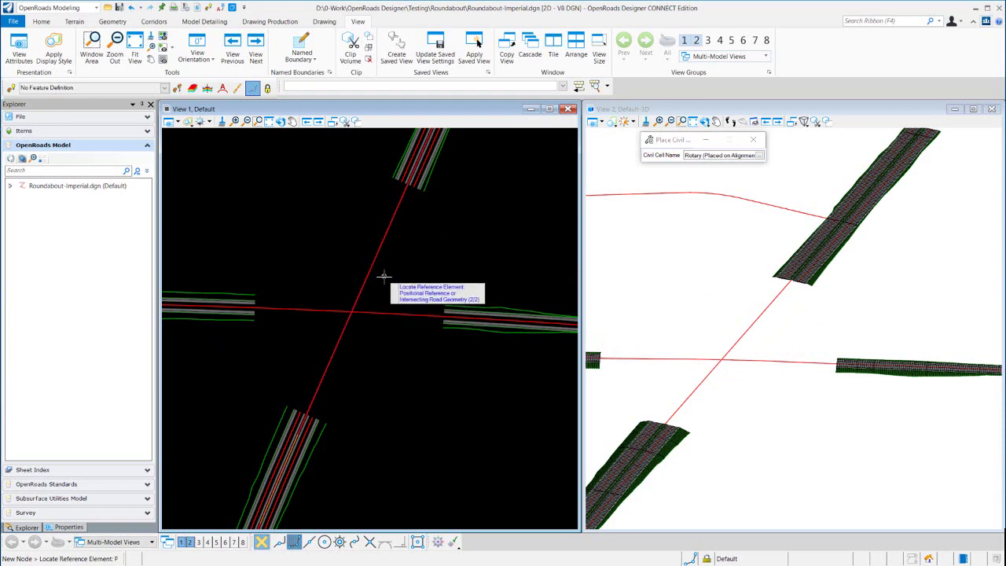
pyautogui.click(371, 313)
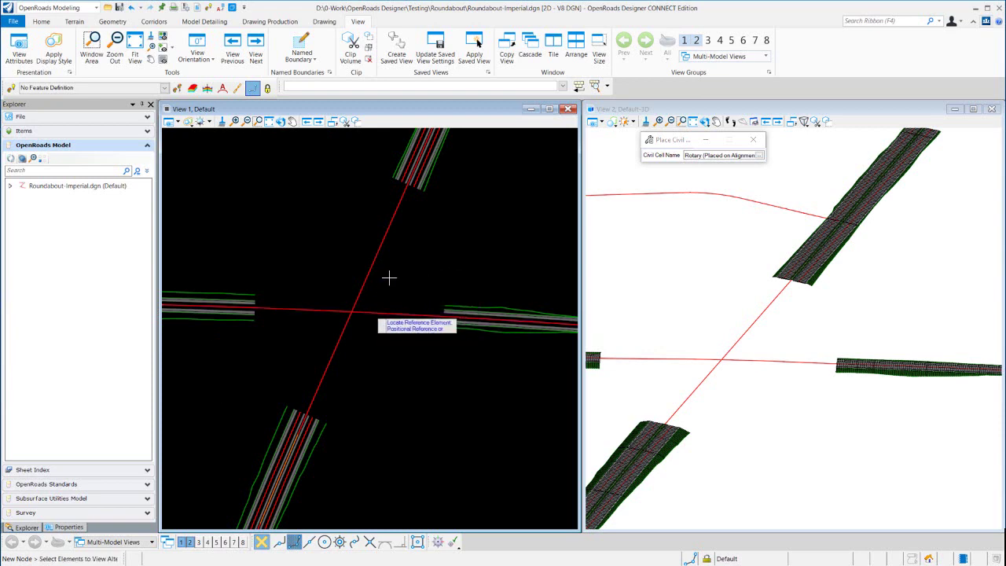
pyautogui.click(390, 278)
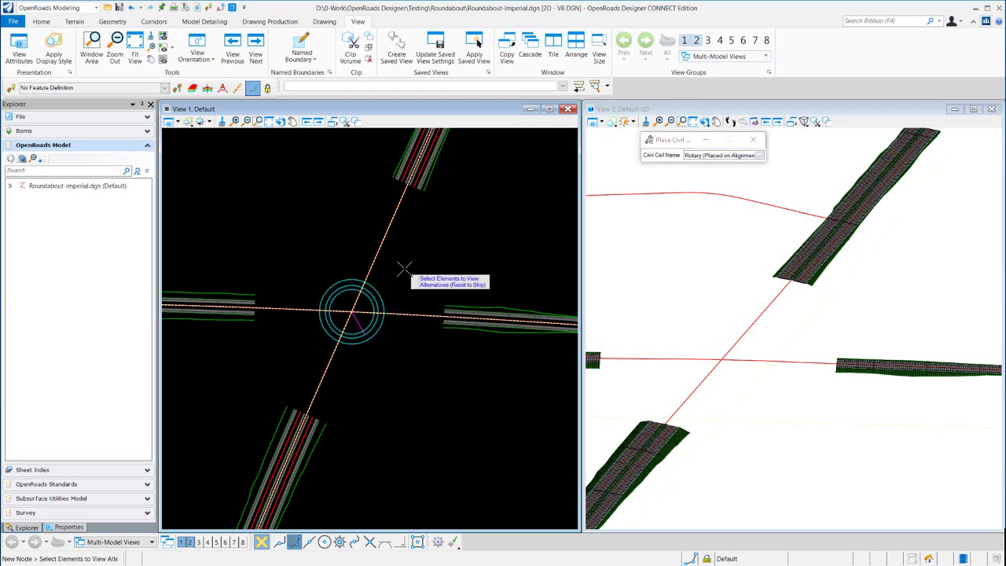
pyautogui.rightClick(255, 345)
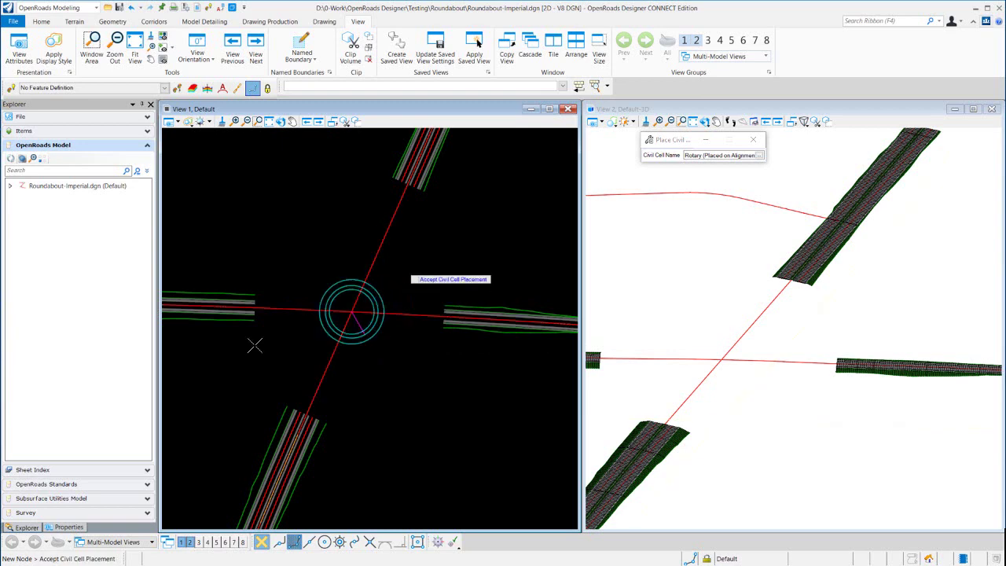
pyautogui.click(255, 346)
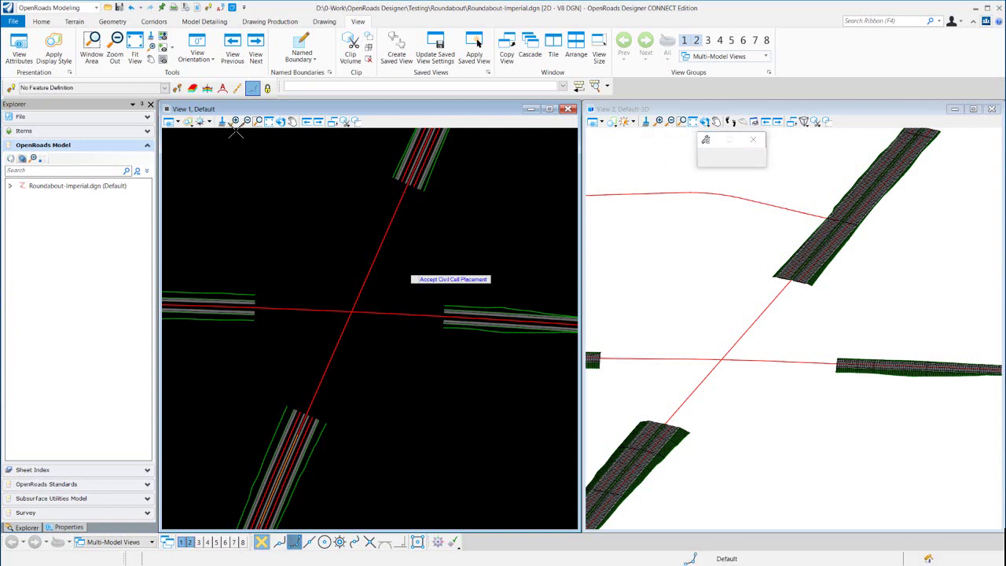
pyautogui.click(234, 130)
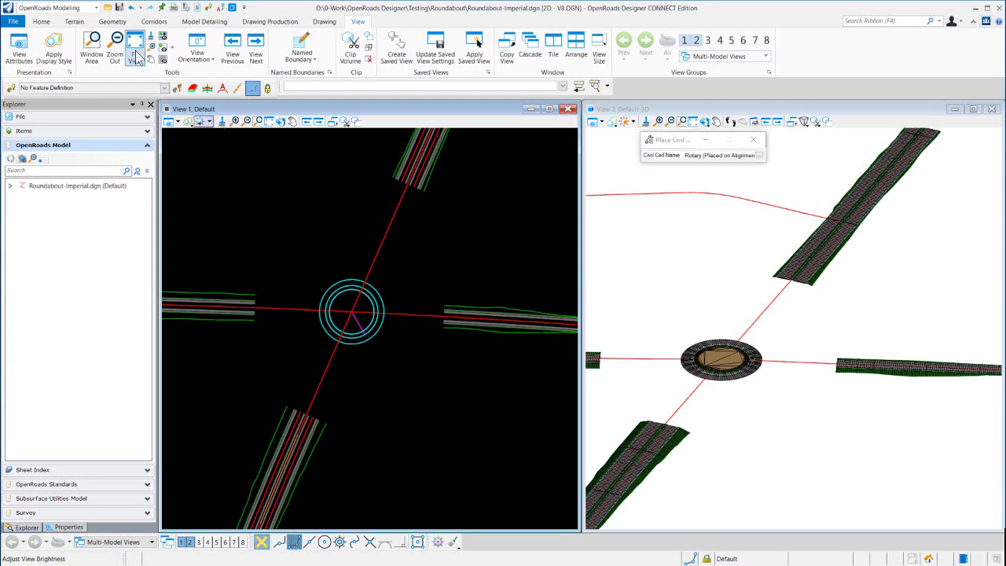
# Step: Select and examine the placed rotary's outside and inside edge-of-pavement arcs in the plan view
pyautogui.click(204, 22)
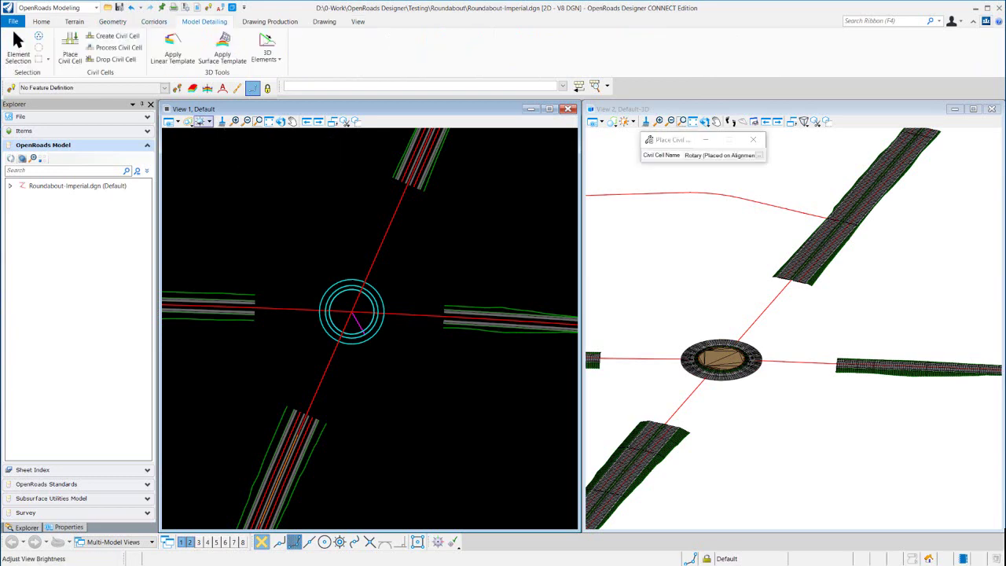
pyautogui.click(18, 47)
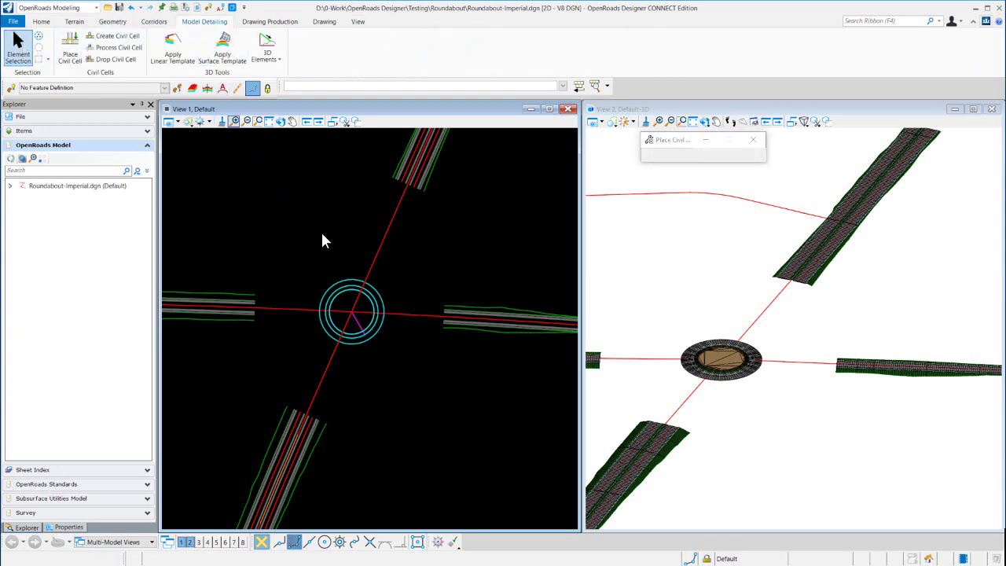
pyautogui.scroll(2, 351, 308)
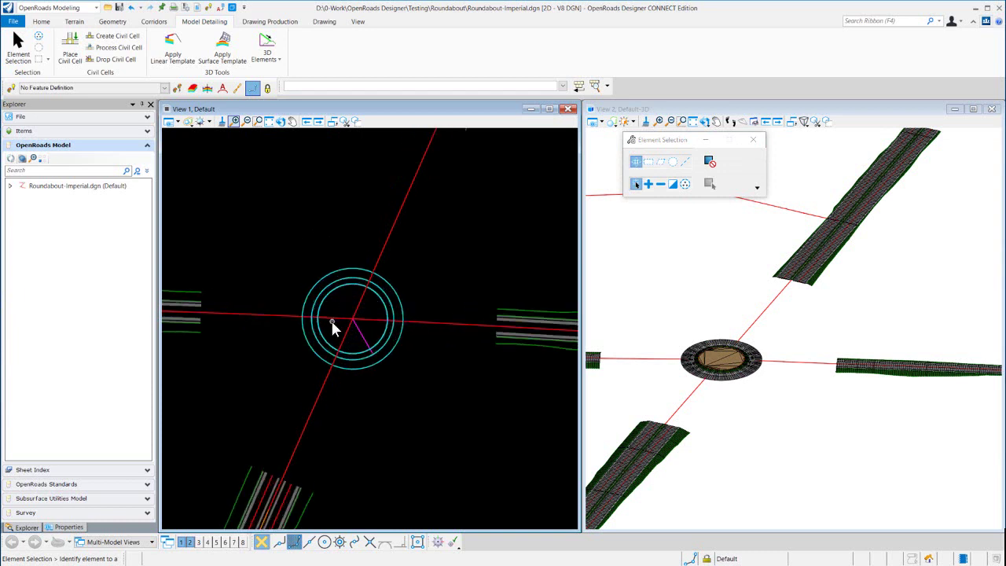
pyautogui.scroll(2, 332, 321)
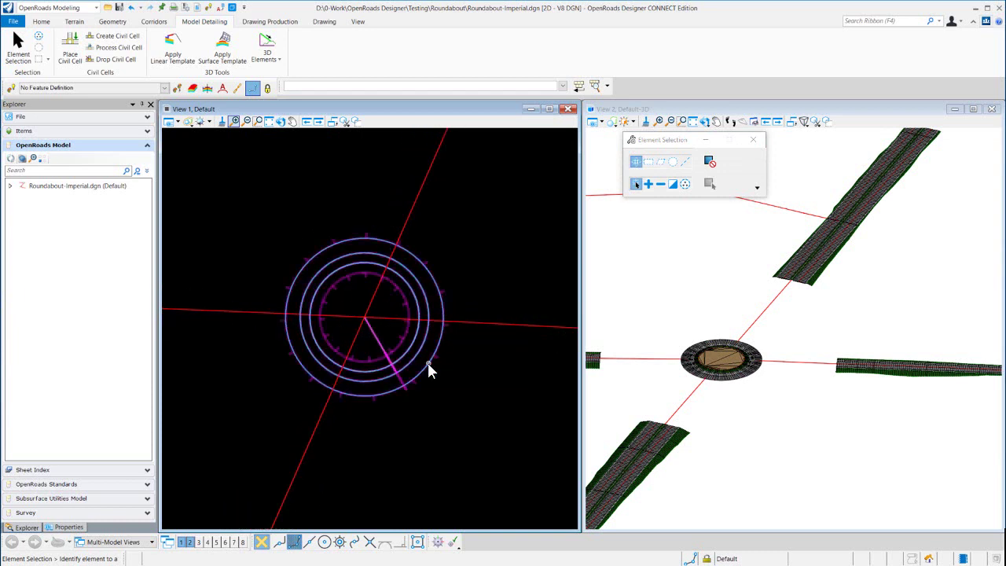
pyautogui.click(429, 364)
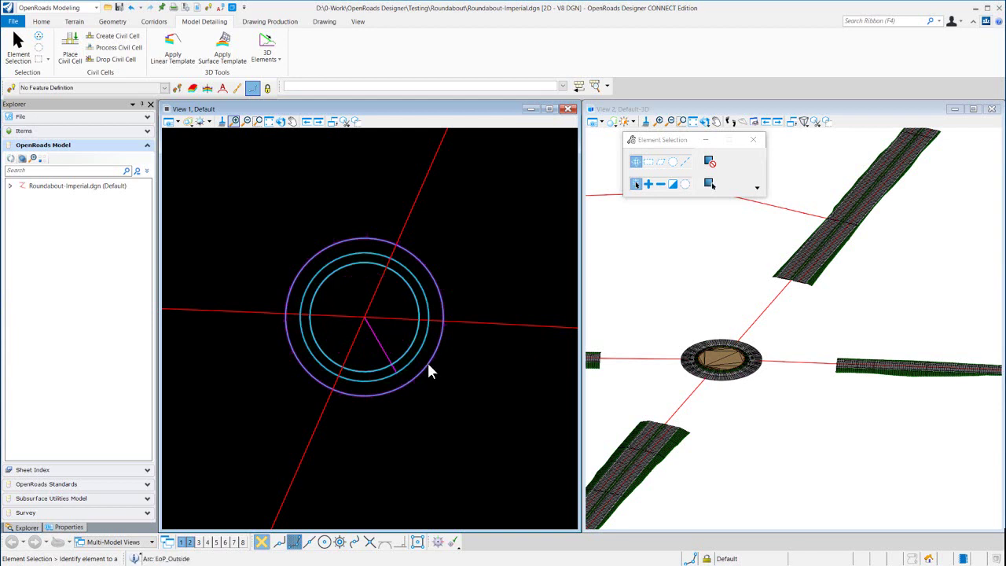
pyautogui.click(236, 431)
pyautogui.scroll(2, 388, 343)
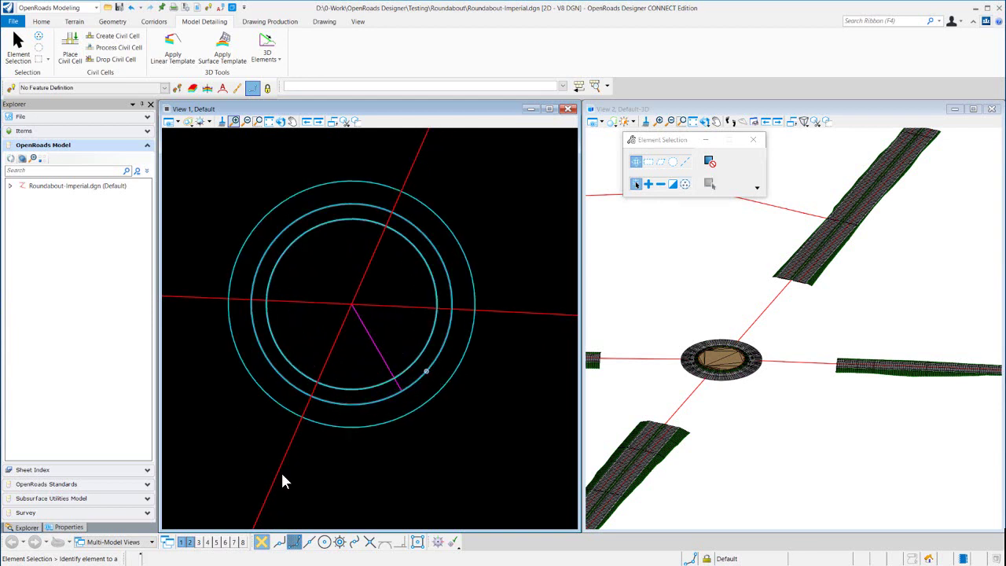
pyautogui.click(430, 374)
pyautogui.click(427, 375)
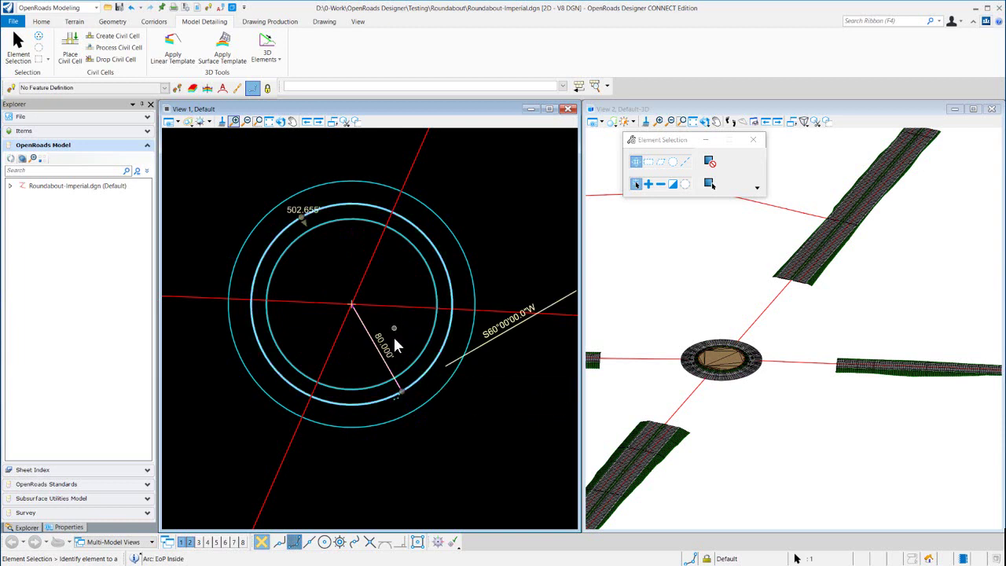
pyautogui.click(401, 331)
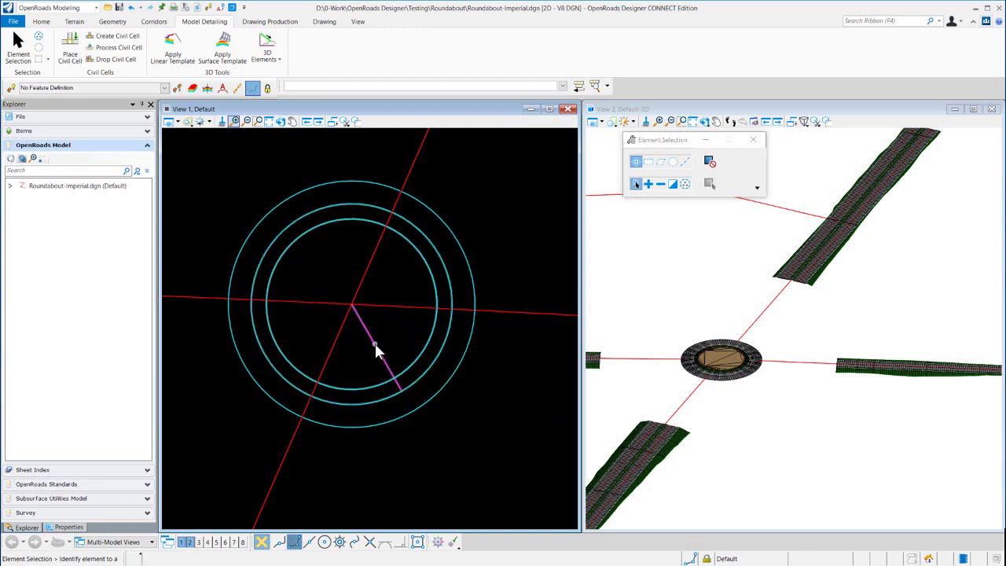
# Step: Set the length of the rotary's Radius Control line to 90 feet
pyautogui.click(374, 344)
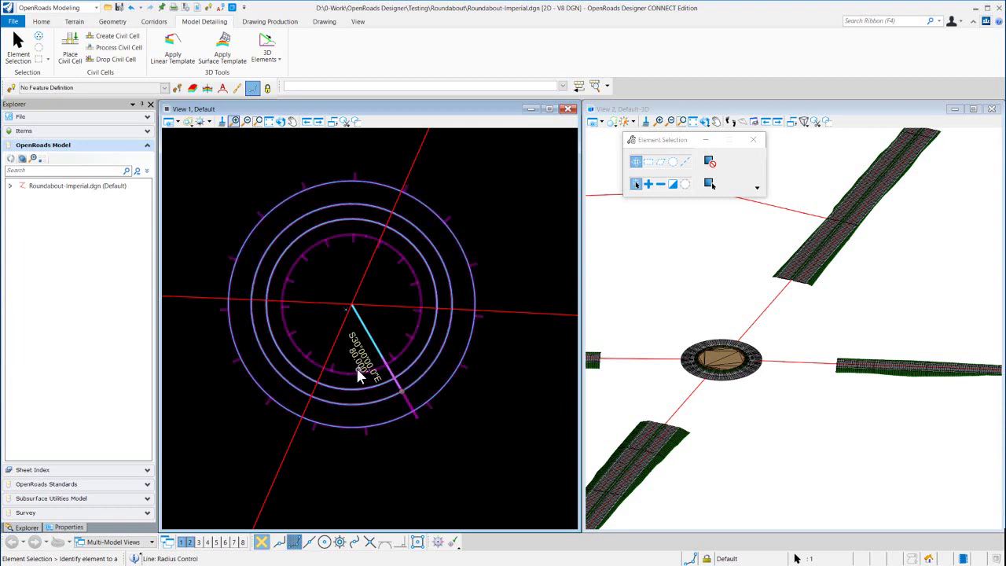
pyautogui.click(359, 365)
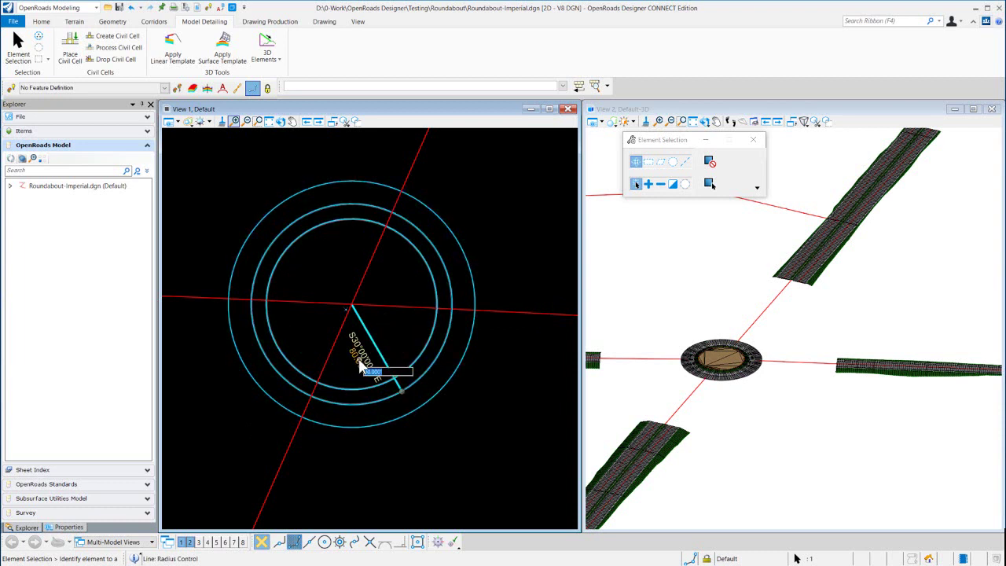
pyautogui.press('BackSpace')
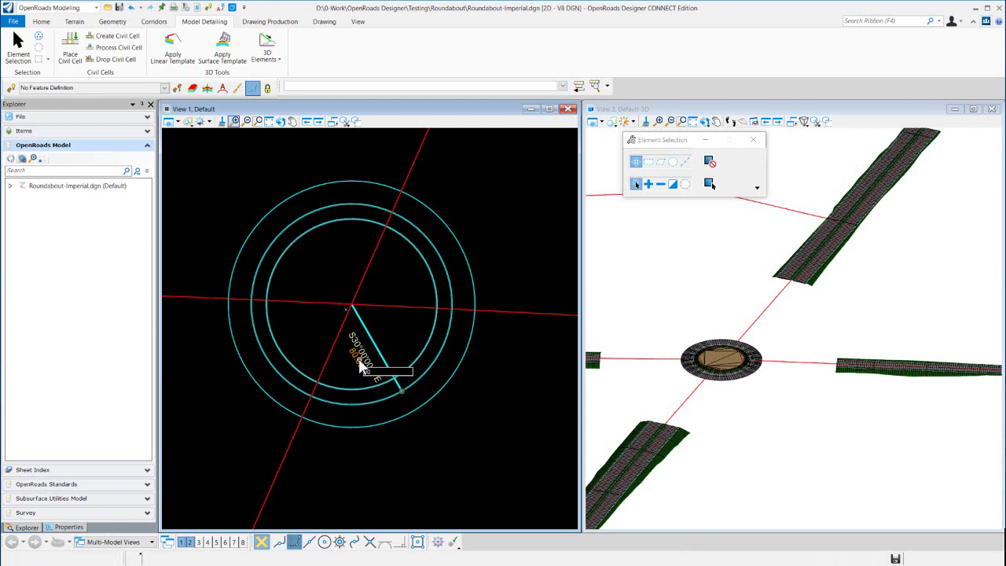
pyautogui.press('Return')
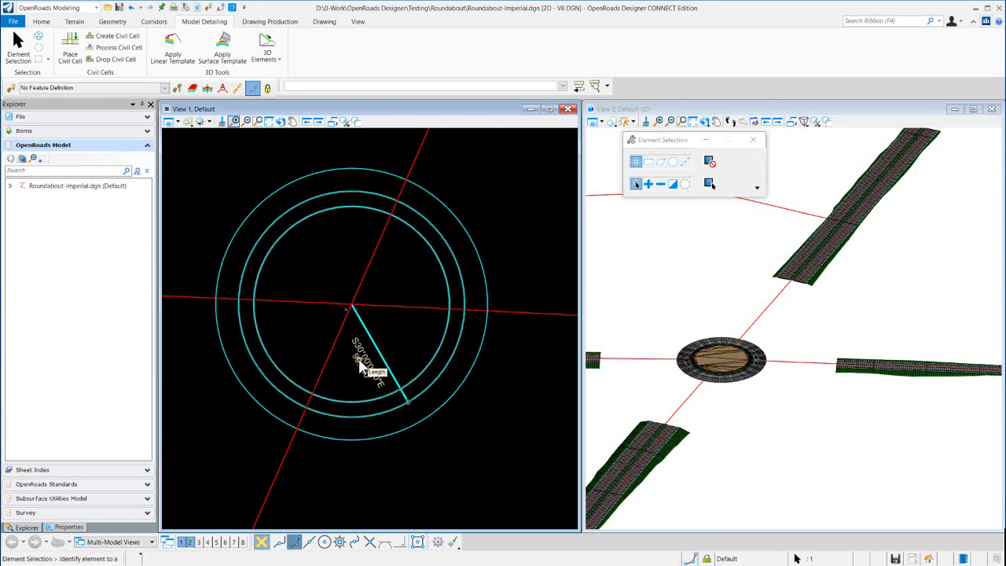
pyautogui.click(262, 429)
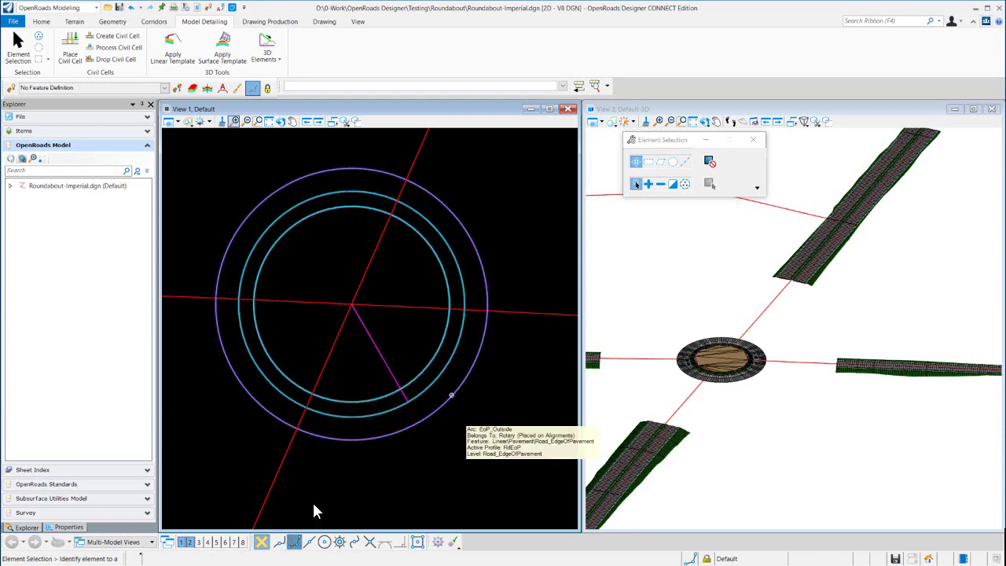
# Step: Set the offset of the rotary's outside edge of pavement to 30 feet
pyautogui.click(452, 396)
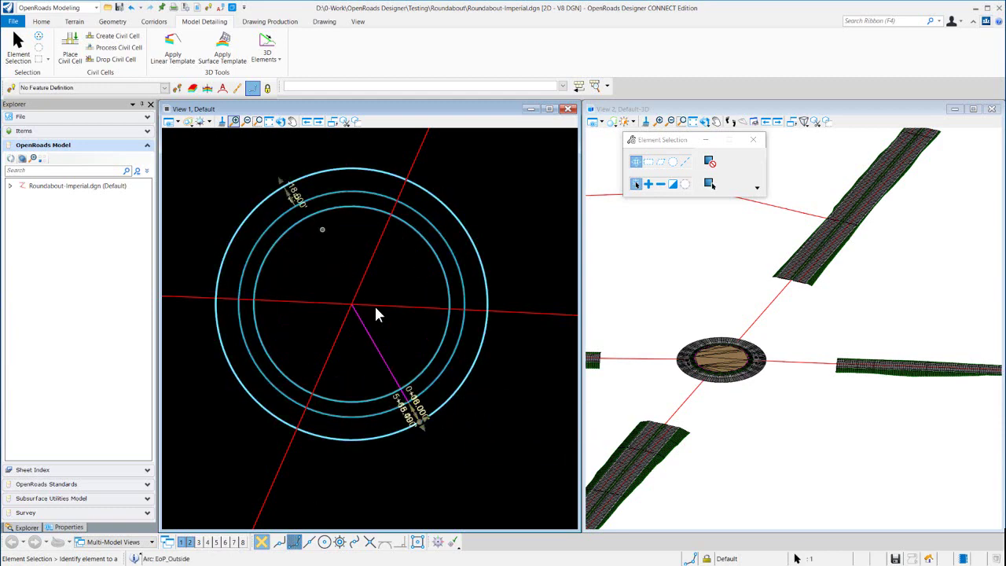
pyautogui.click(296, 192)
pyautogui.press('BackSpace')
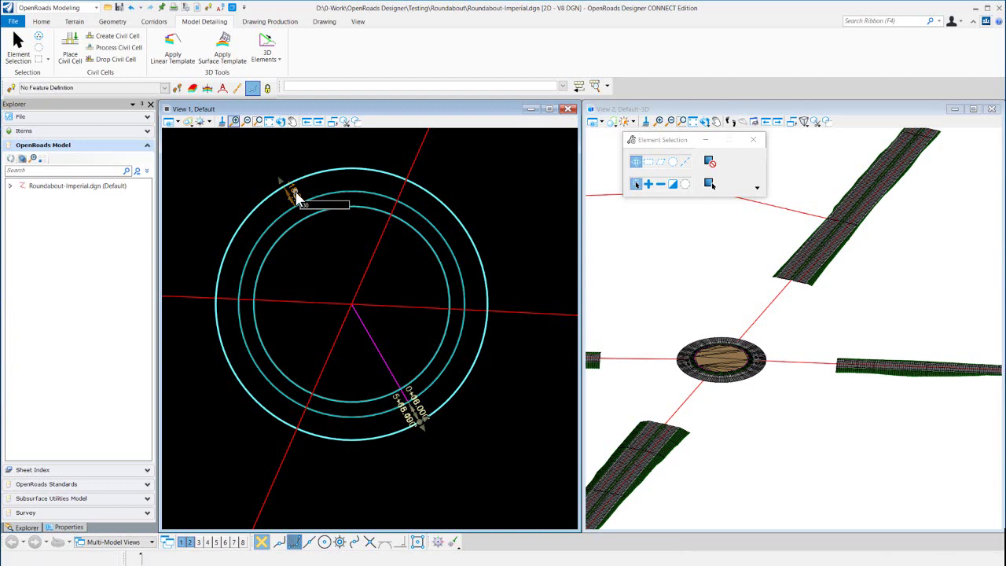
pyautogui.press('Return')
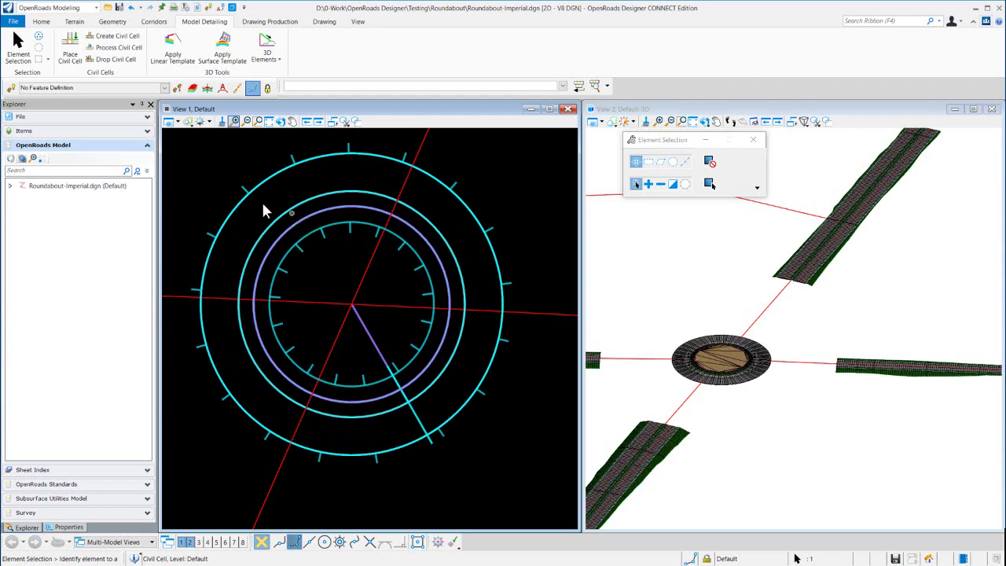
# Step: Set the offset of the rotary's truck apron edge of pavement to 14 feet
pyautogui.click(226, 184)
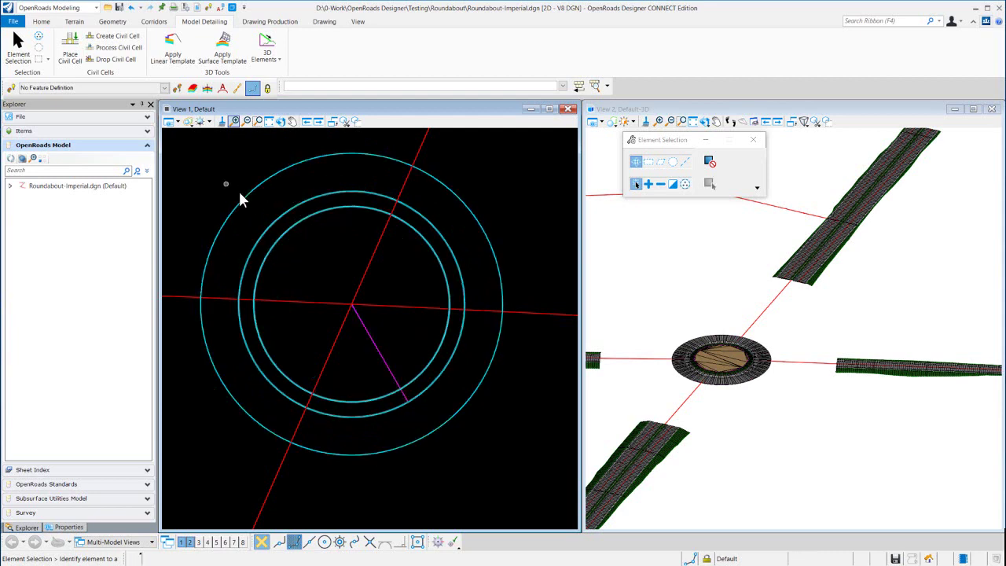
pyautogui.click(300, 223)
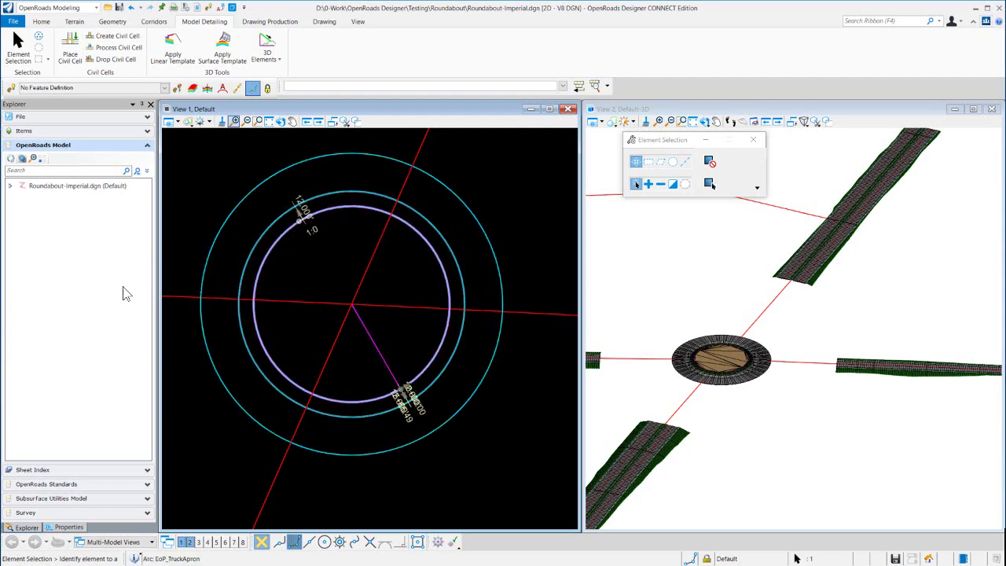
pyautogui.click(305, 212)
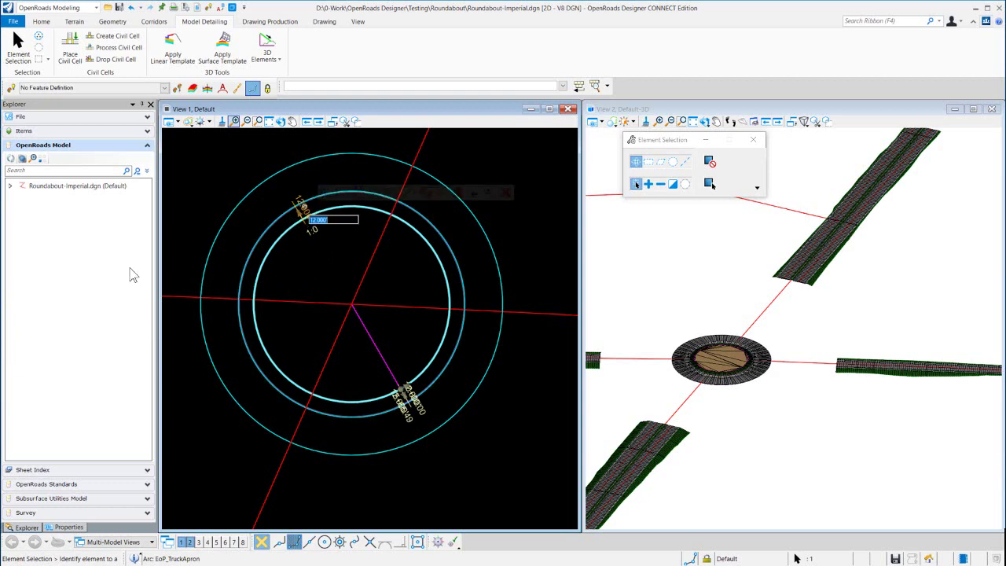
pyautogui.write('14')
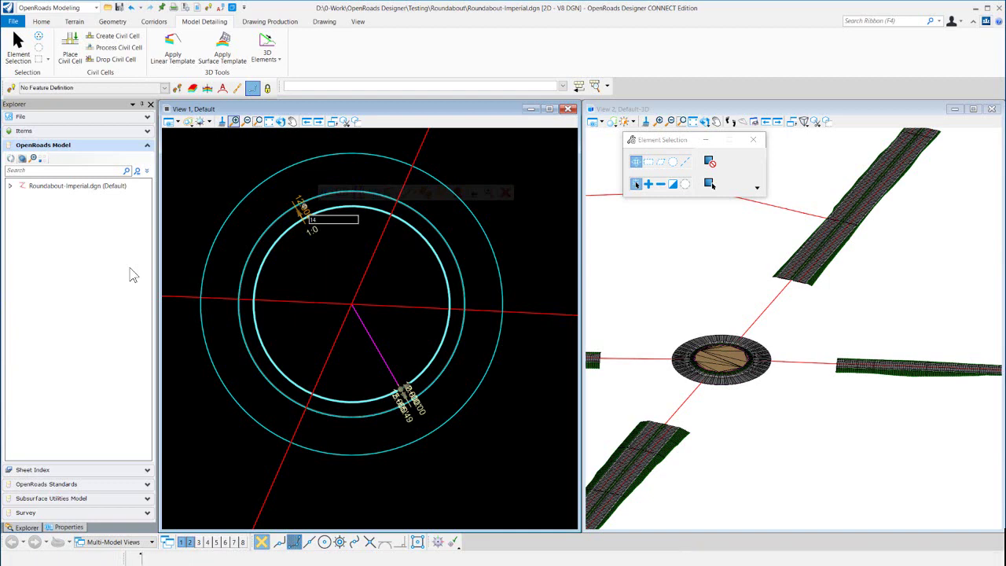
pyautogui.press('Return')
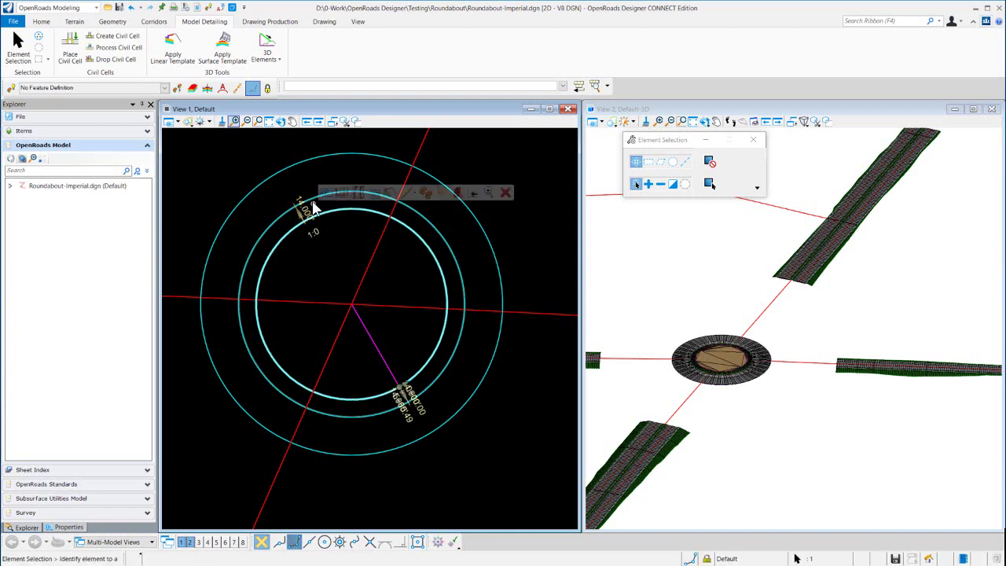
pyautogui.click(216, 182)
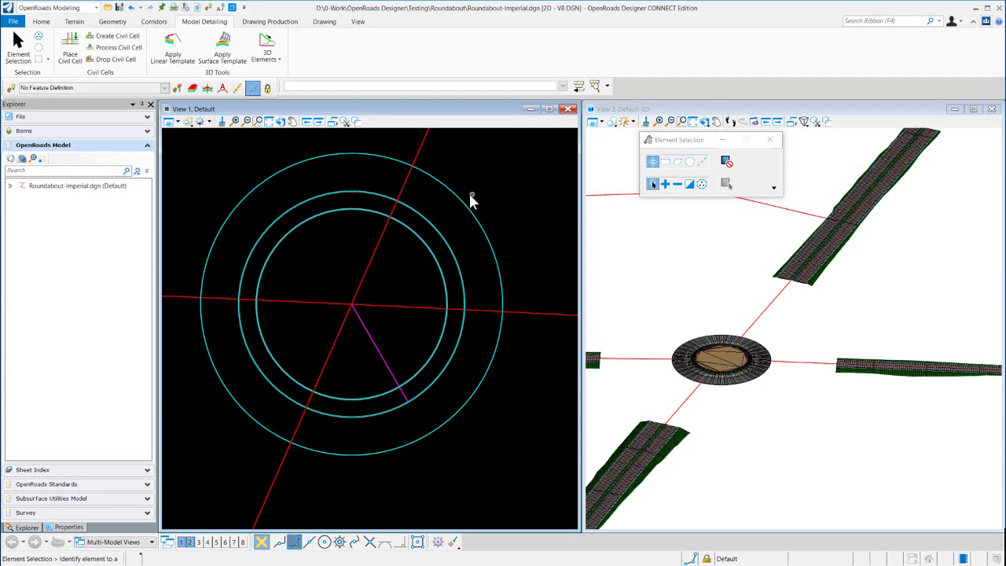
# Step: Examine the slope, vertical offset, profile adjustment and point selection properties of the rotary's outside edge of pavement
pyautogui.click(430, 179)
pyautogui.click(441, 154)
pyautogui.click(438, 183)
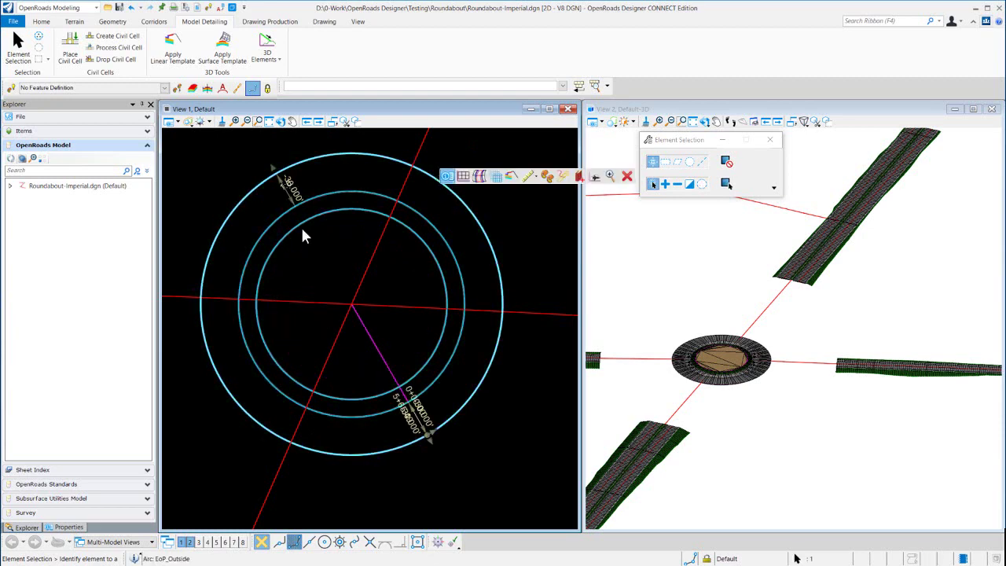
pyautogui.moveTo(445, 177)
pyautogui.click(554, 213)
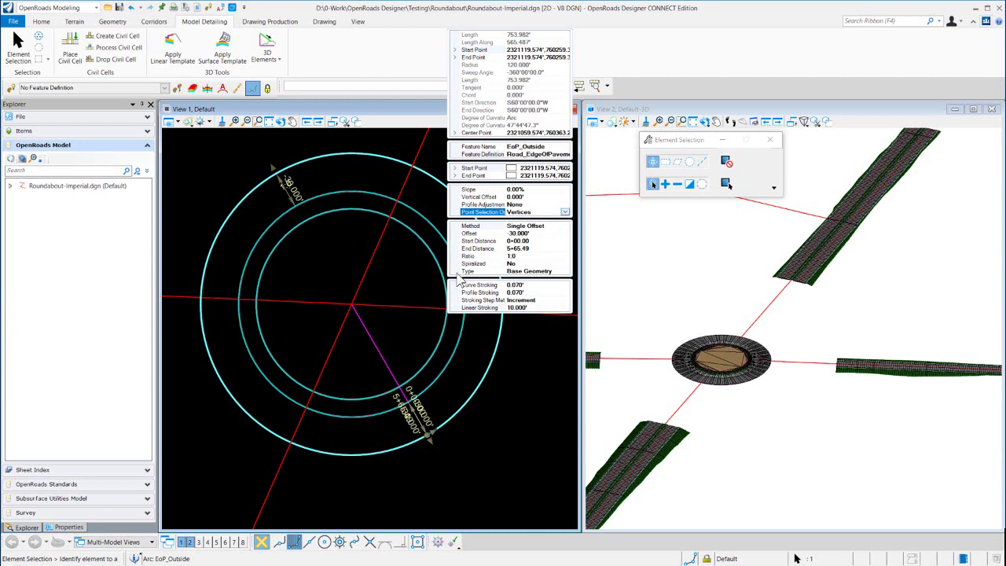
pyautogui.click(564, 213)
pyautogui.click(529, 226)
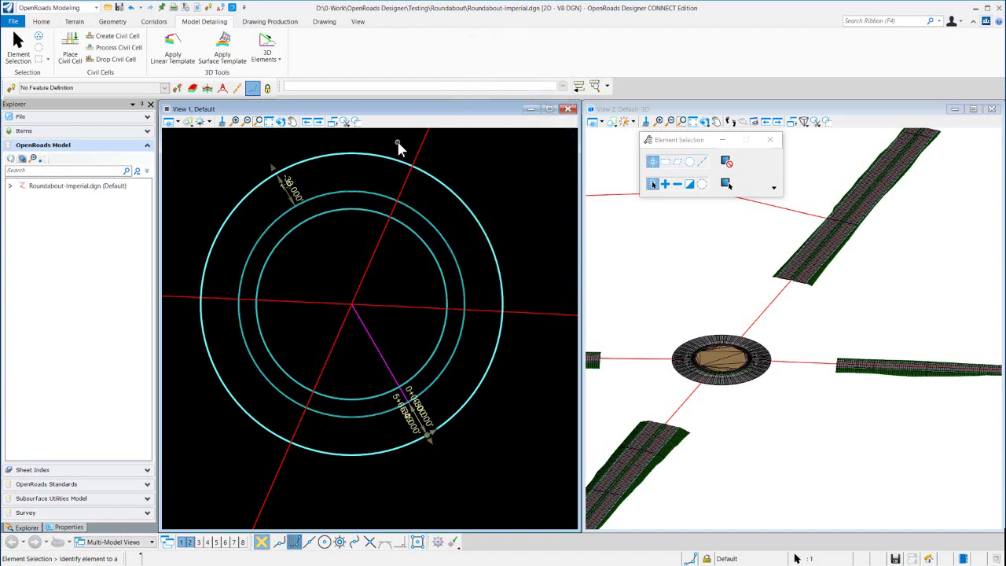
# Step: Examine the radius and slope properties of the rotary's inside edge of pavement
pyautogui.click(410, 209)
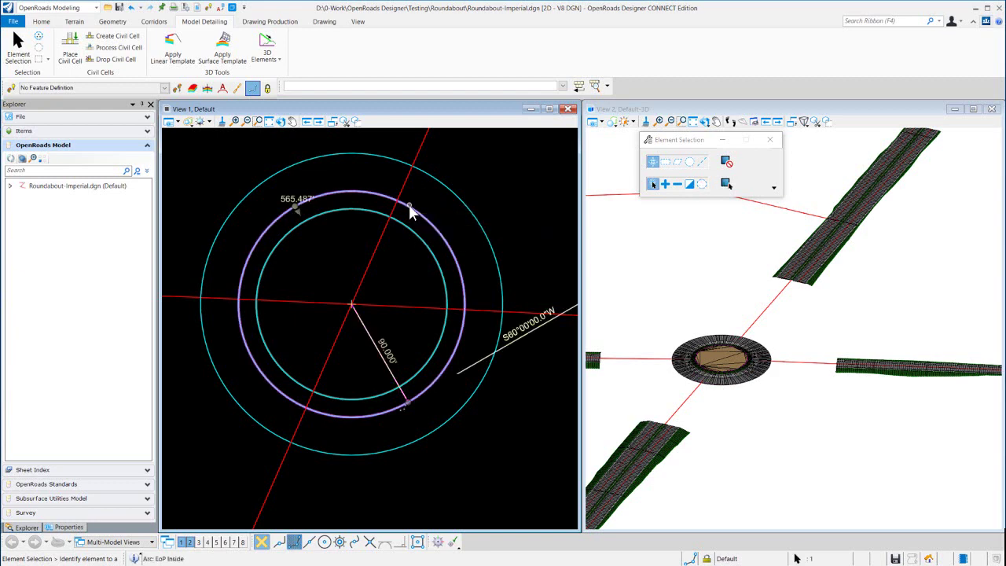
pyautogui.moveTo(418, 206)
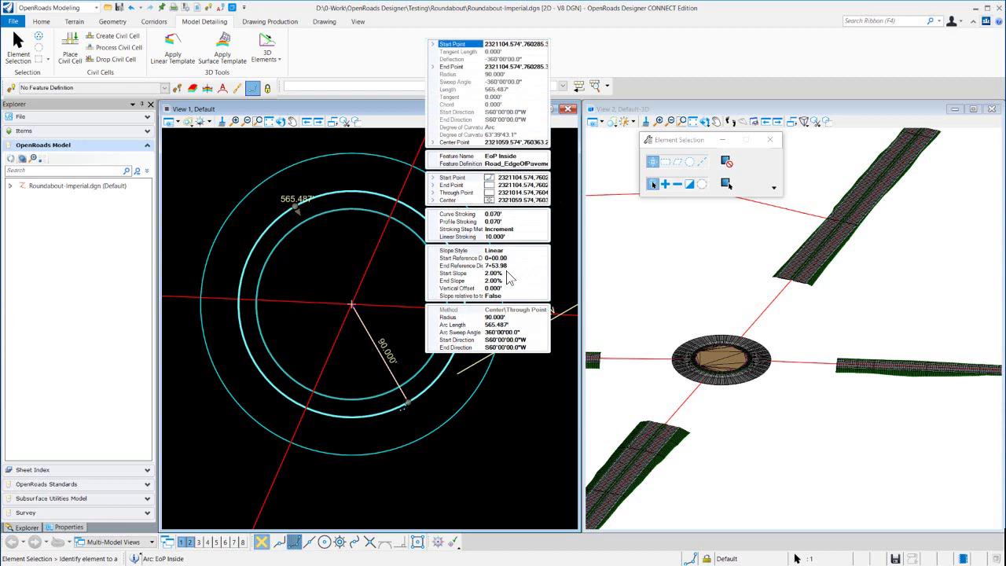
pyautogui.click(360, 178)
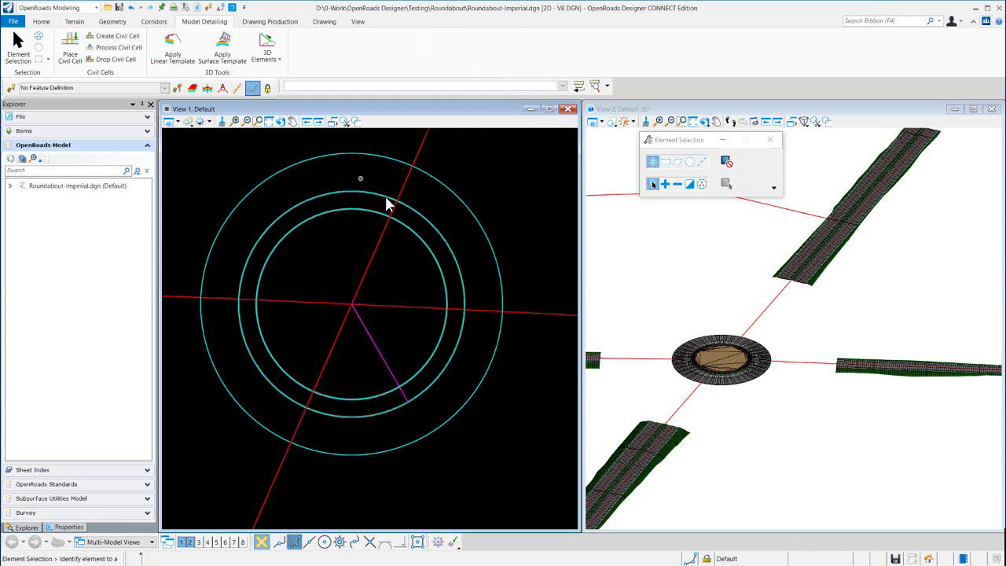
# Step: Compare the outside and inside edge-of-pavement arcs of the rotary by selecting each in the plan view
pyautogui.click(259, 292)
pyautogui.moveTo(422, 224)
pyautogui.click(427, 174)
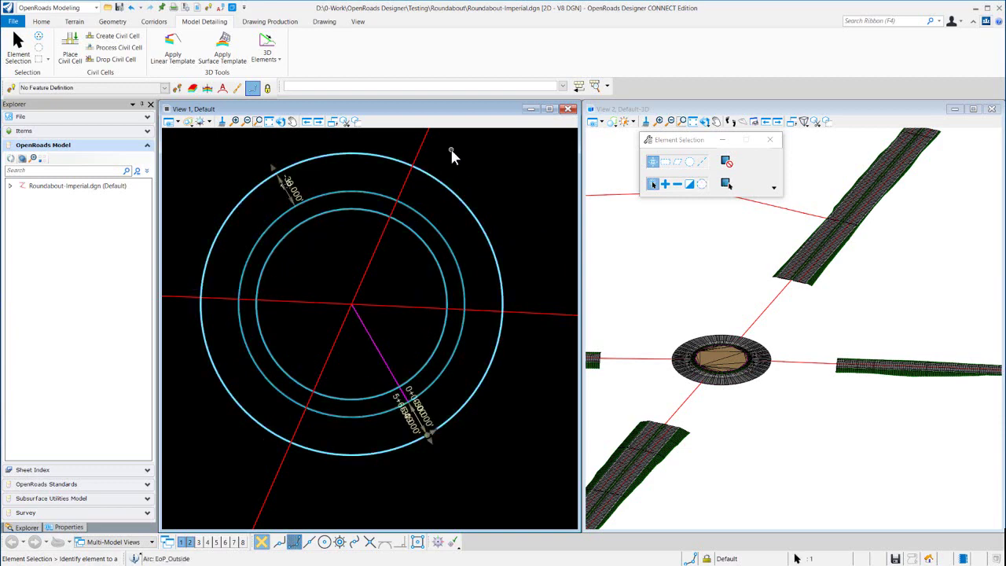
pyautogui.click(429, 205)
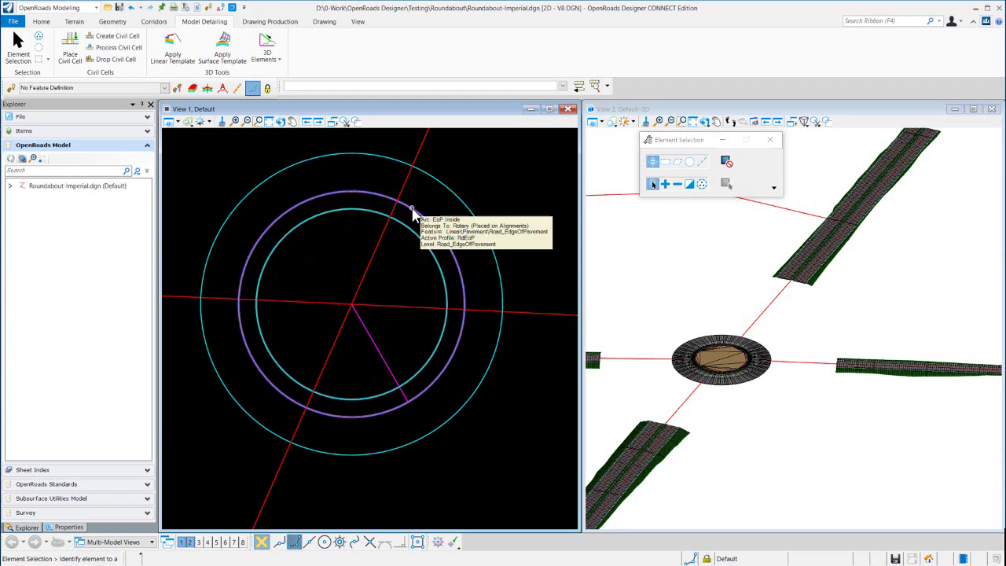
pyautogui.click(414, 210)
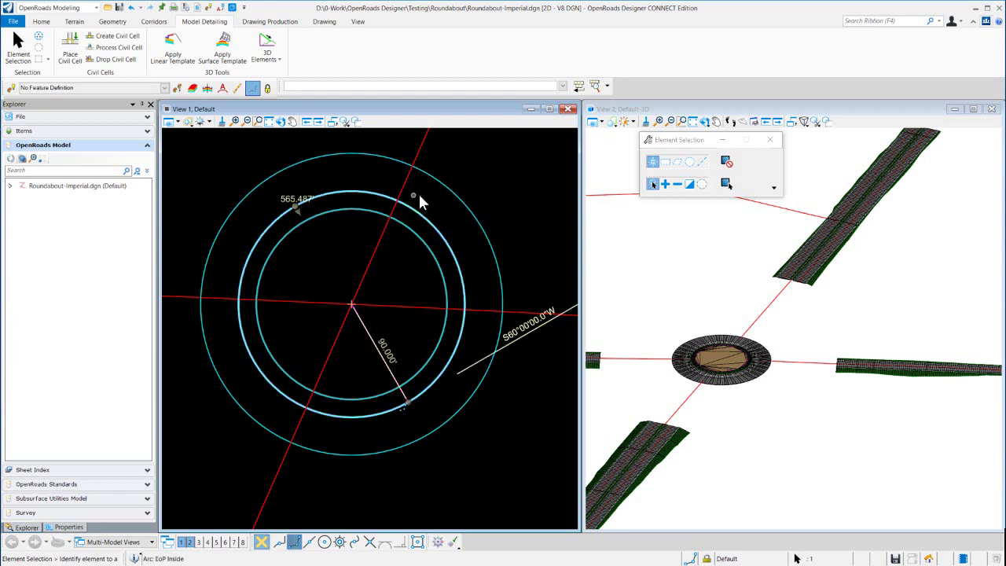
pyautogui.press('Escape')
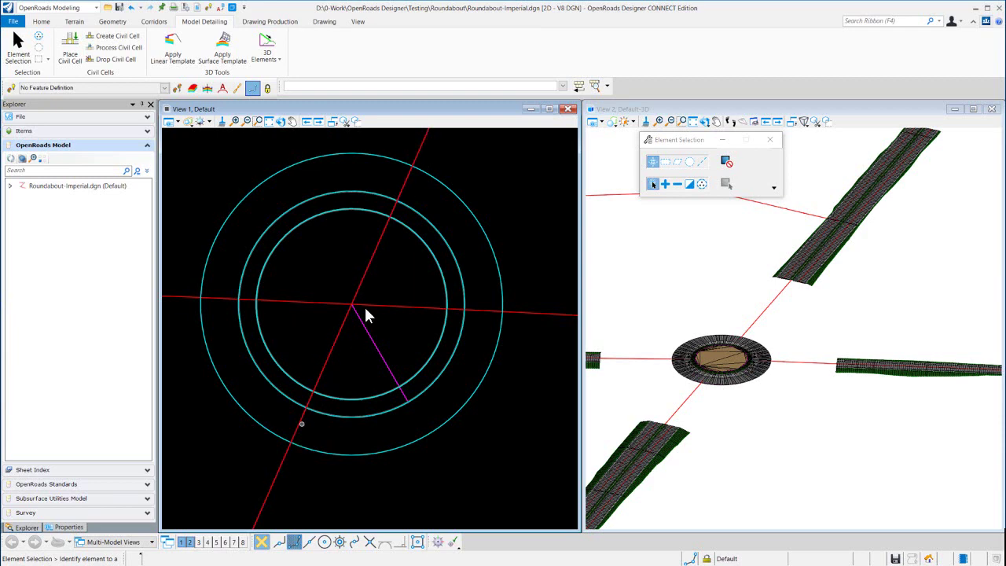
pyautogui.click(412, 207)
pyautogui.moveTo(244, 267)
# Step: Turn on the display of construction elements in the plan view
pyautogui.click(169, 122)
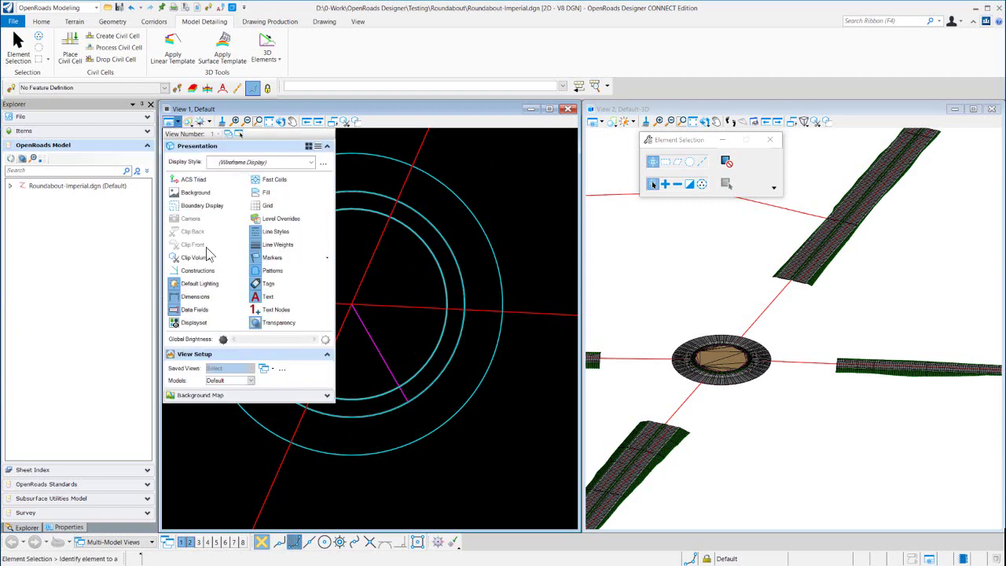
pyautogui.click(199, 270)
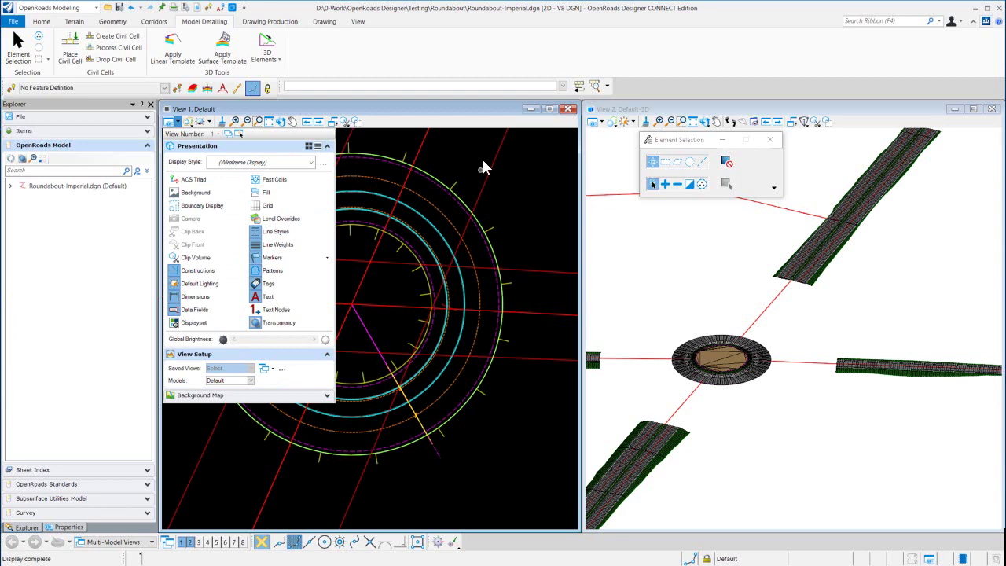
# Step: Examine the cross-section of the rotary's Roundabout w/Truck Apron linear template, close it without changes, and compare it with the 3D model
pyautogui.click(427, 183)
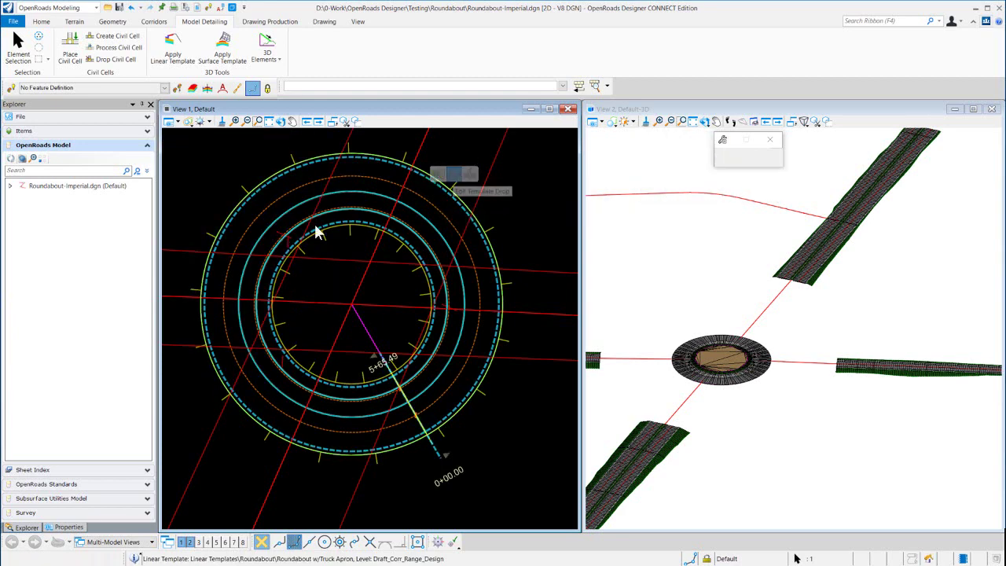
pyautogui.click(457, 174)
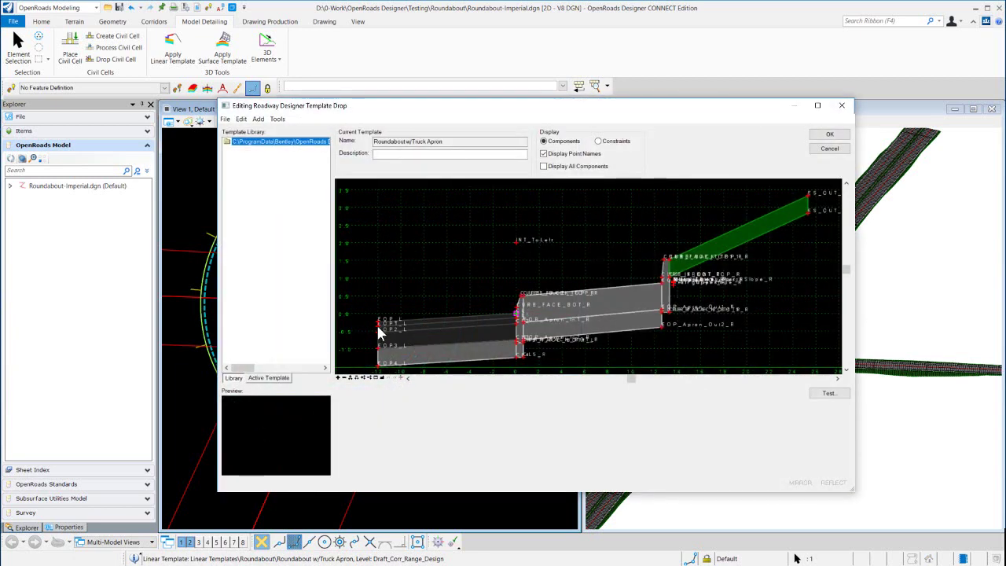
pyautogui.moveTo(474, 329)
pyautogui.click(831, 149)
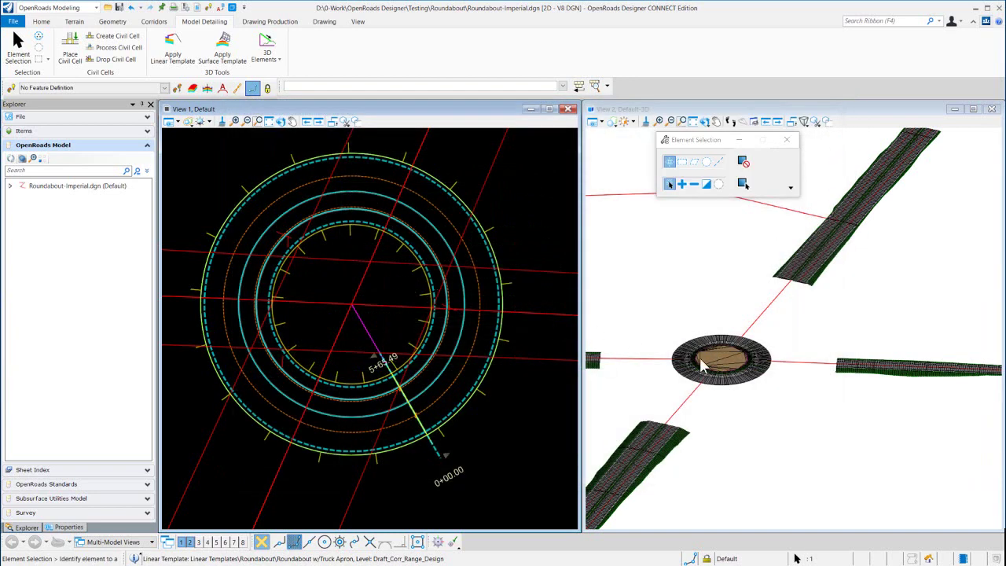
pyautogui.scroll(5, 701, 360)
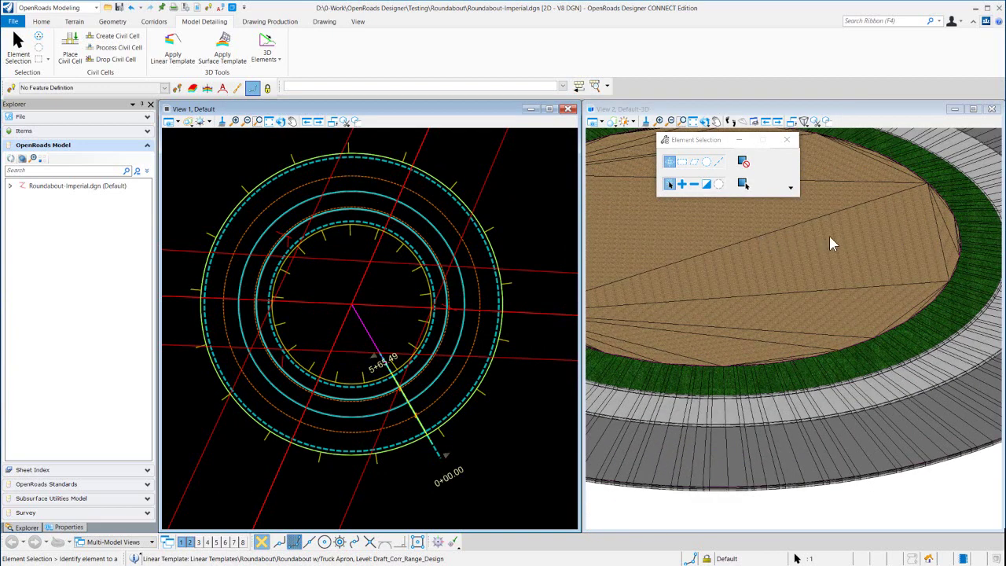
pyautogui.scroll(-6, 869, 304)
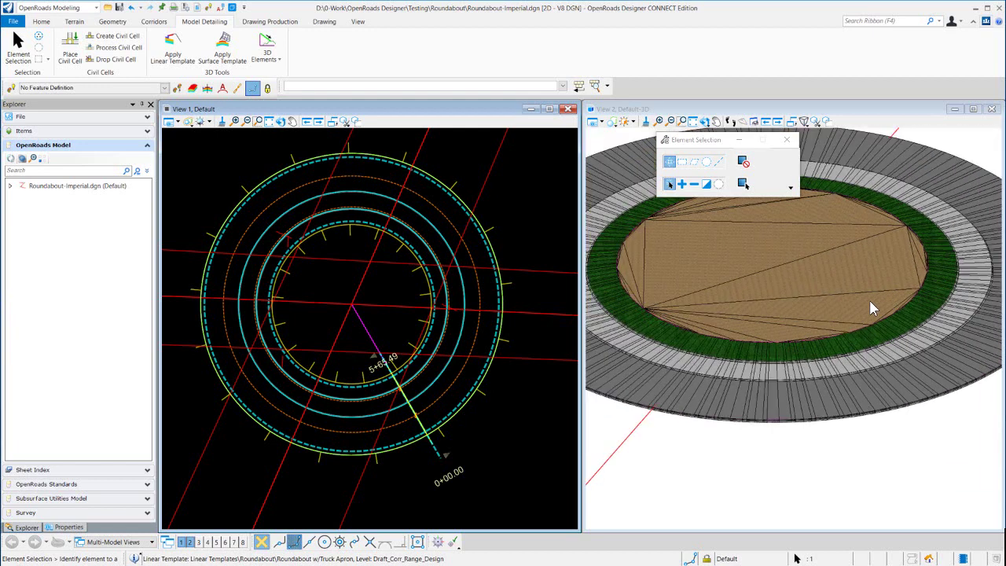
# Step: Reopen the rotary's linear template drop, inspect its pavement and apron components up close, and close it without changes
pyautogui.click(400, 251)
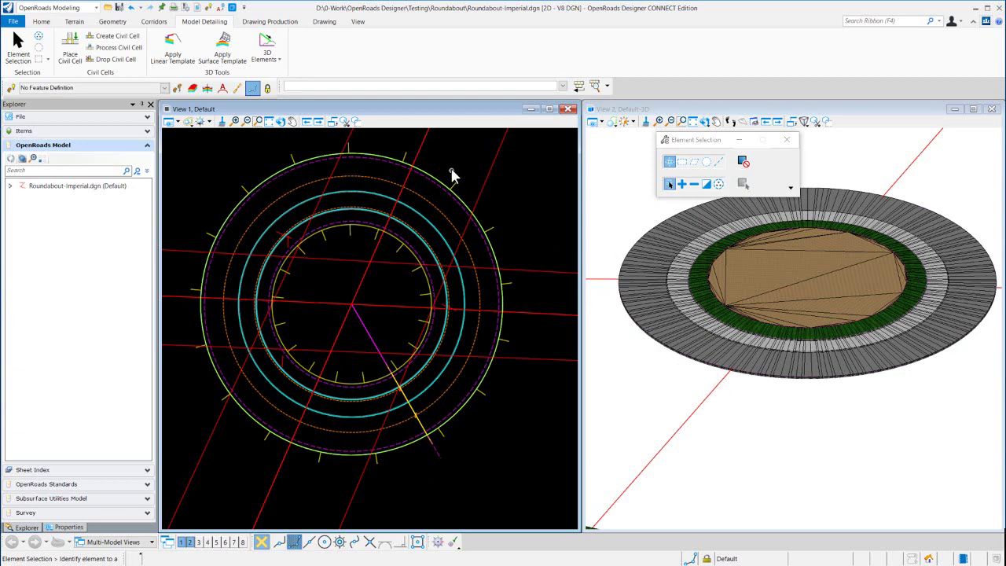
pyautogui.click(287, 242)
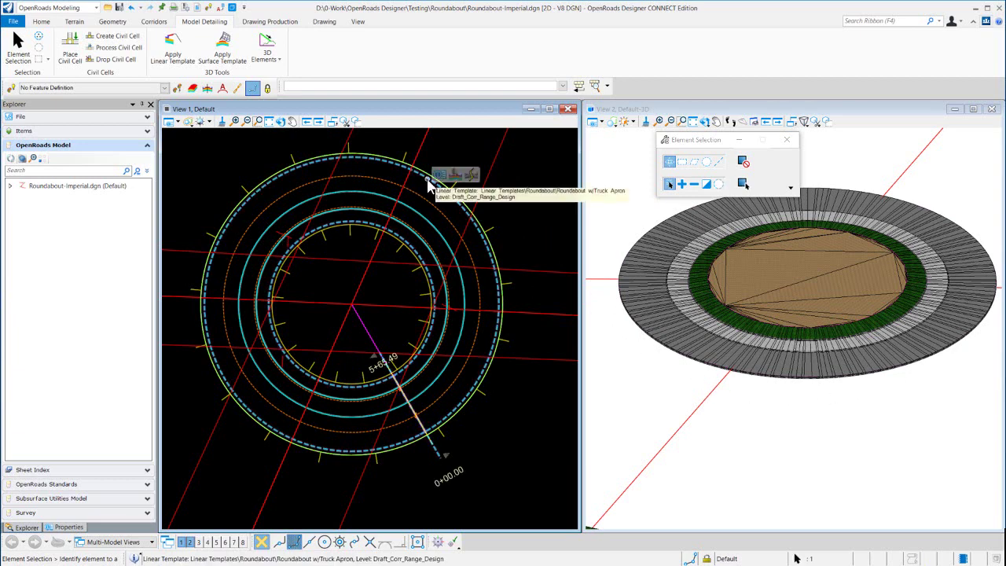
pyautogui.doubleClick(475, 203)
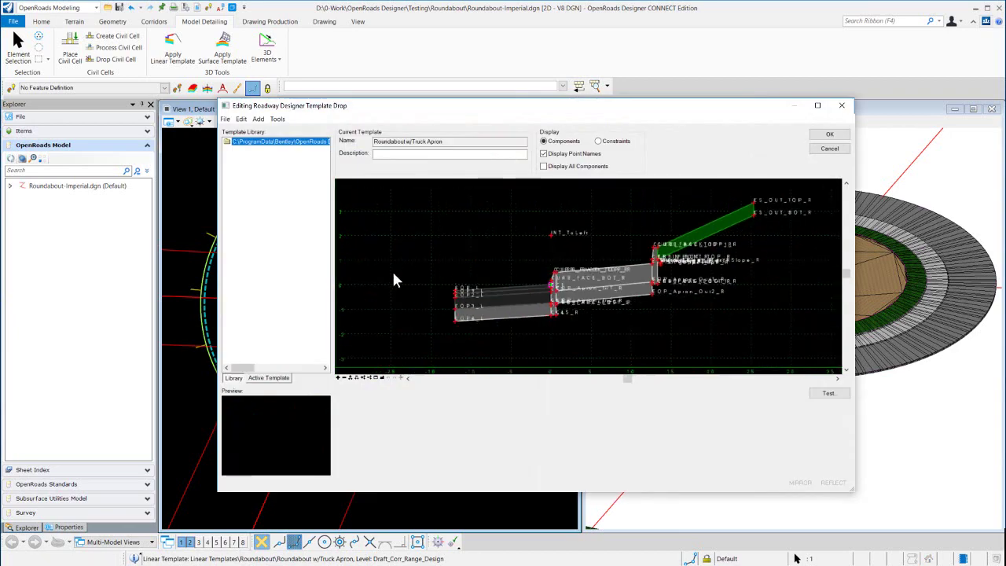
pyautogui.scroll(2, 432, 288)
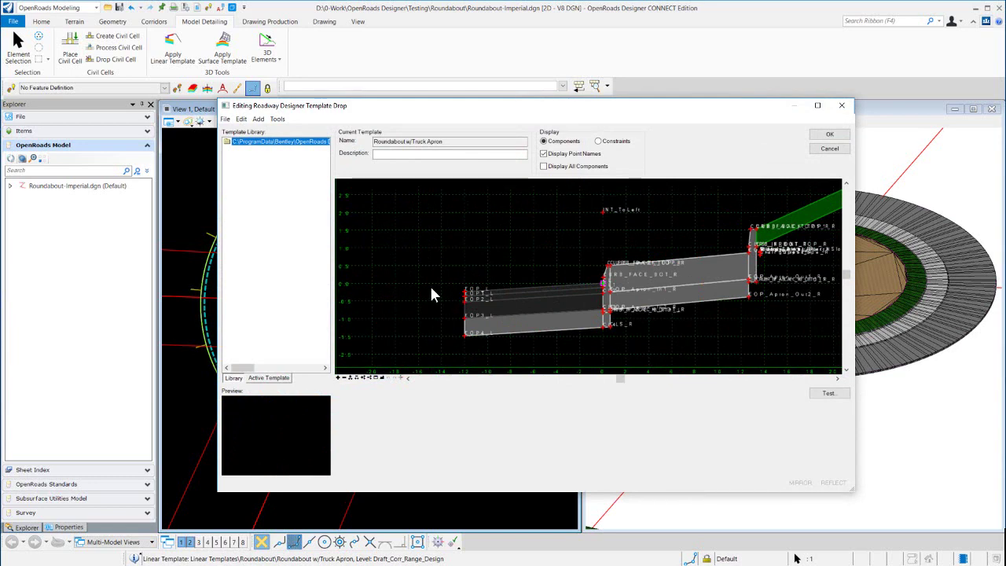
pyautogui.click(840, 149)
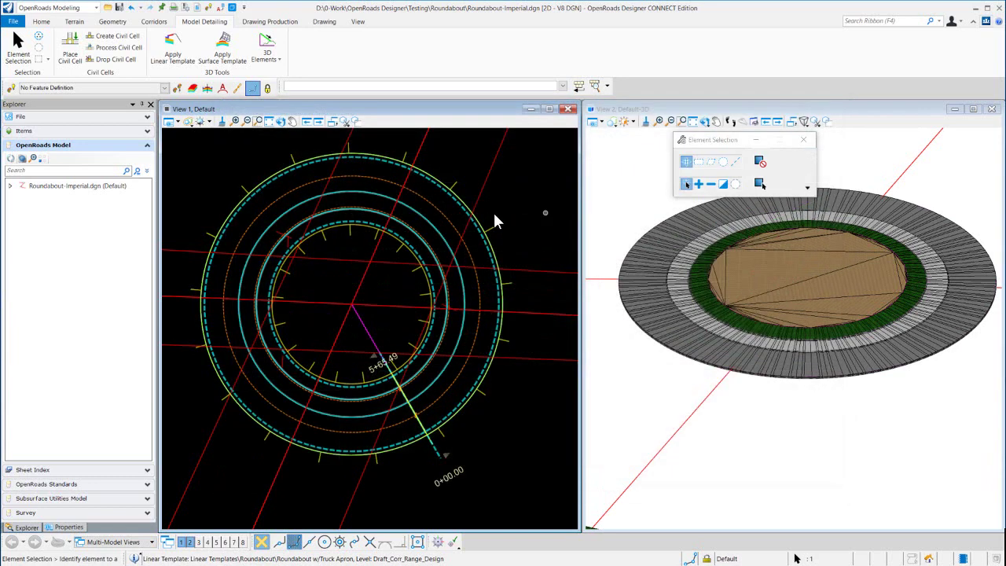
# Step: Examine the rotary together with the four surrounding approach corridors in the plan and 3D views
pyautogui.scroll(-4, 362, 283)
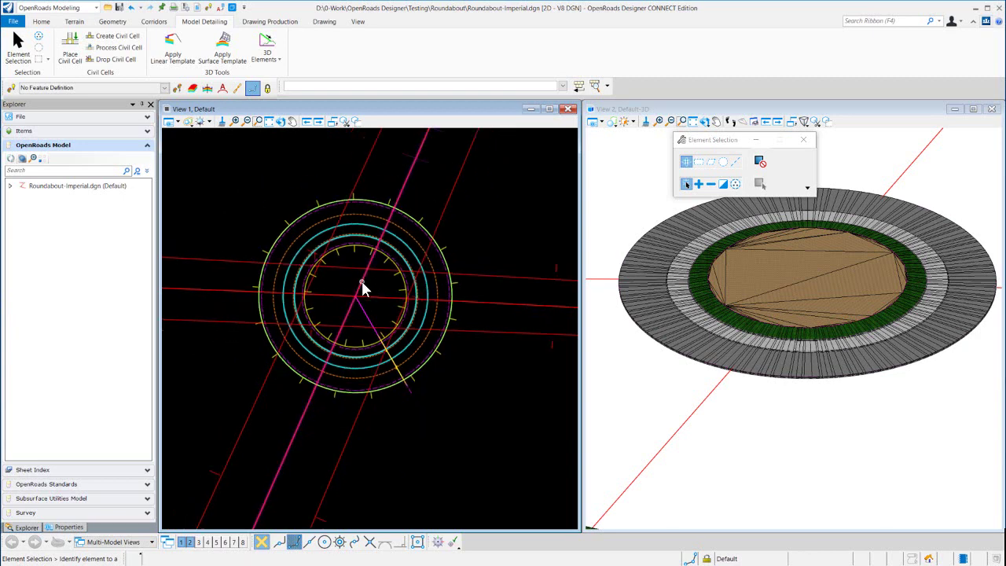
pyautogui.scroll(-4, 728, 300)
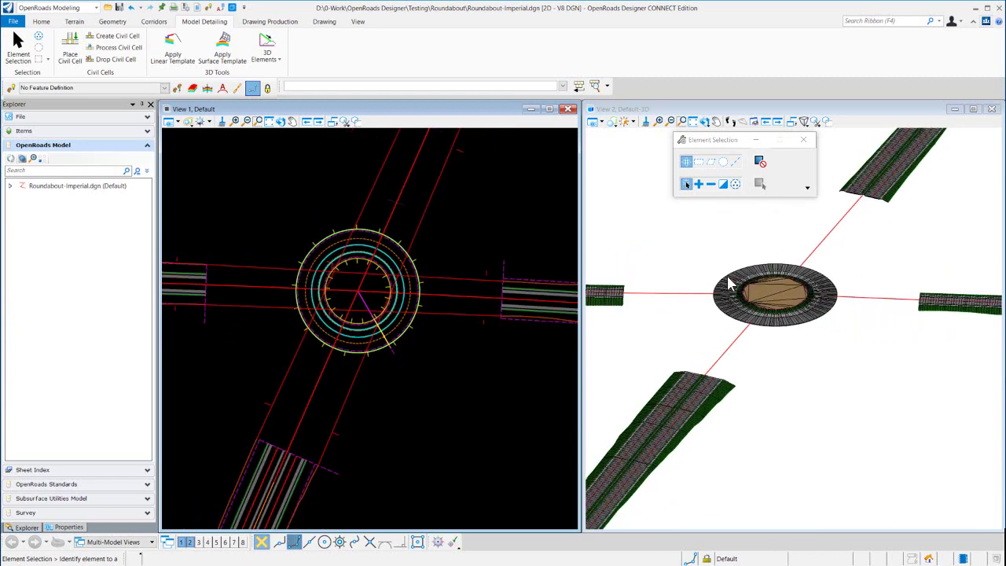
pyautogui.scroll(1, 317, 215)
pyautogui.scroll(-1, 371, 279)
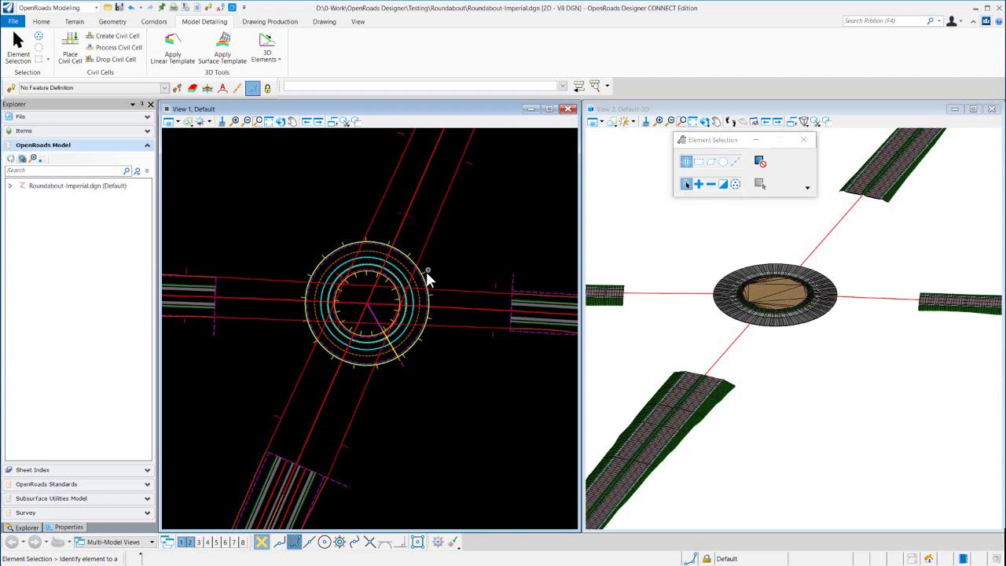
pyautogui.scroll(-2, 397, 297)
pyautogui.scroll(1, 353, 245)
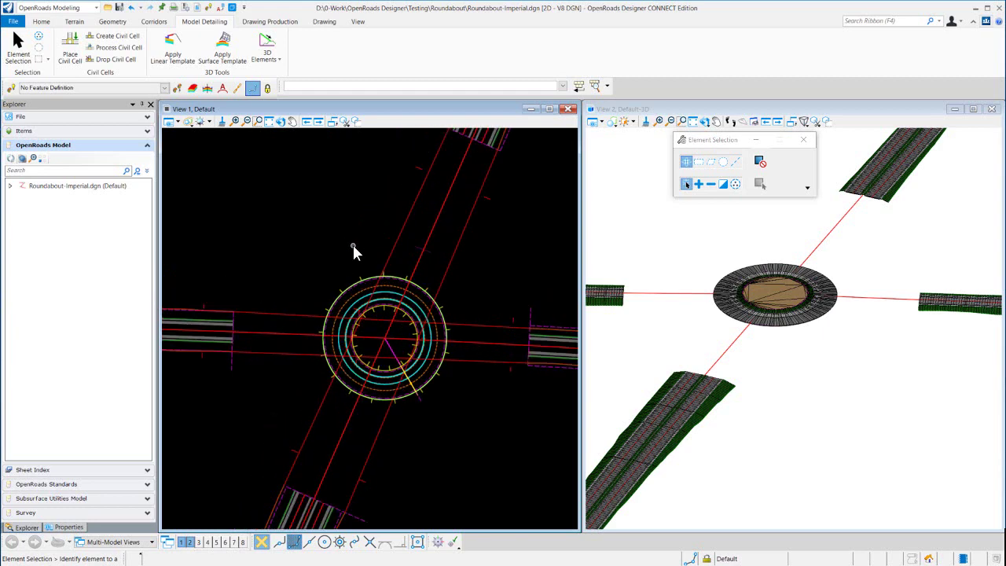
pyautogui.scroll(2, 431, 297)
pyautogui.scroll(-2, 431, 299)
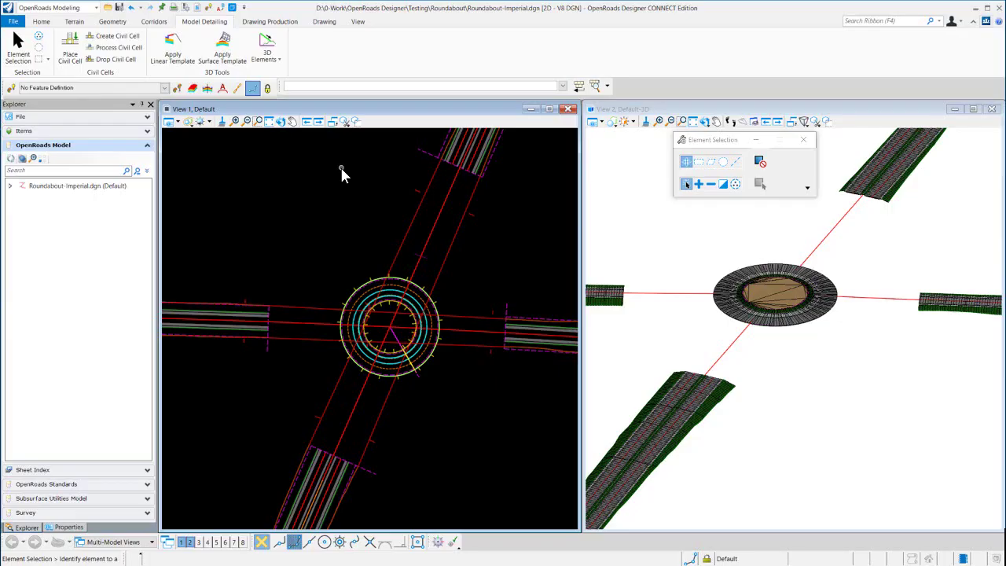
# Step: Start placing a civil cell and choose Approach (Basic) from Roundabouts.dgnlib
pyautogui.click(74, 50)
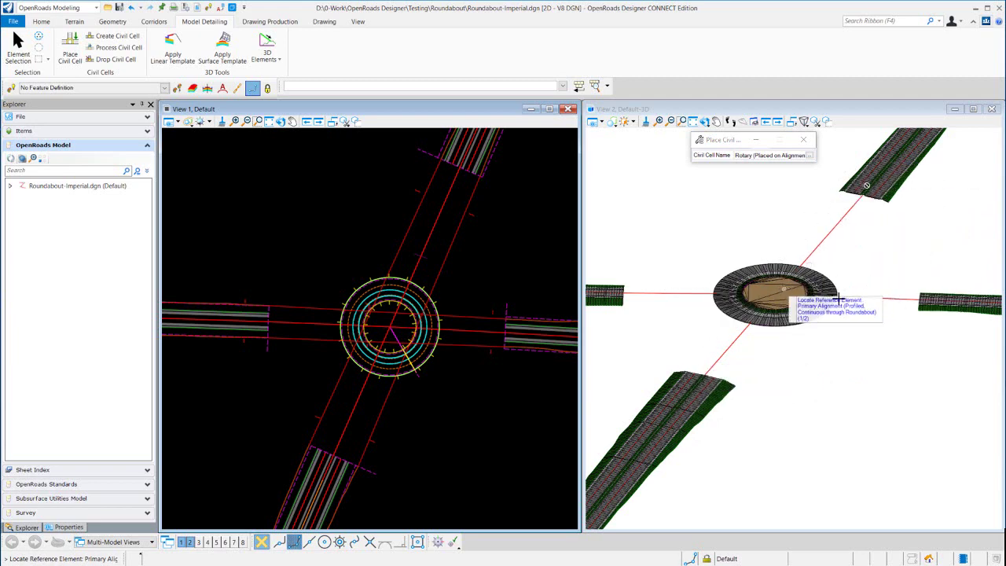
pyautogui.click(810, 154)
pyautogui.click(293, 243)
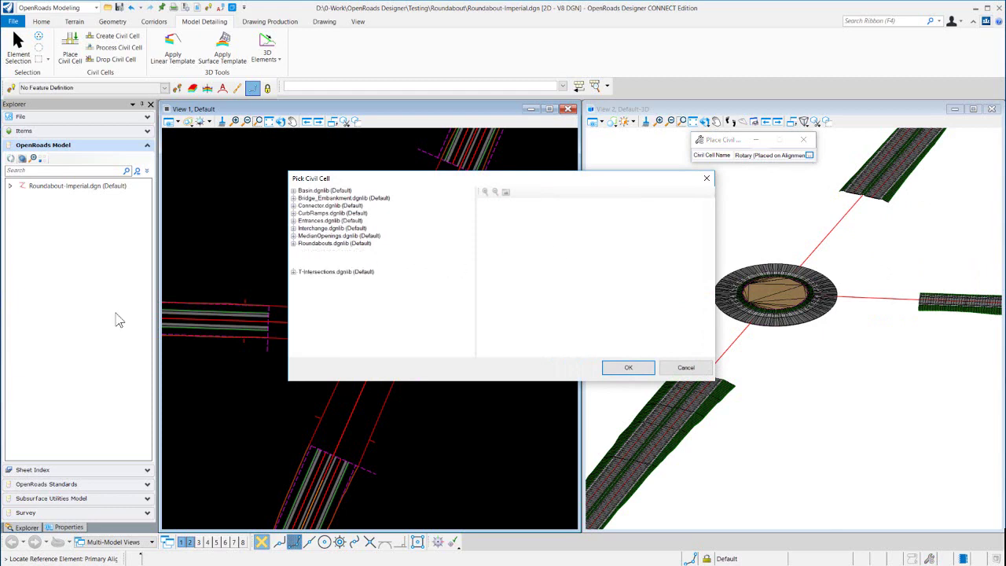
pyautogui.click(344, 251)
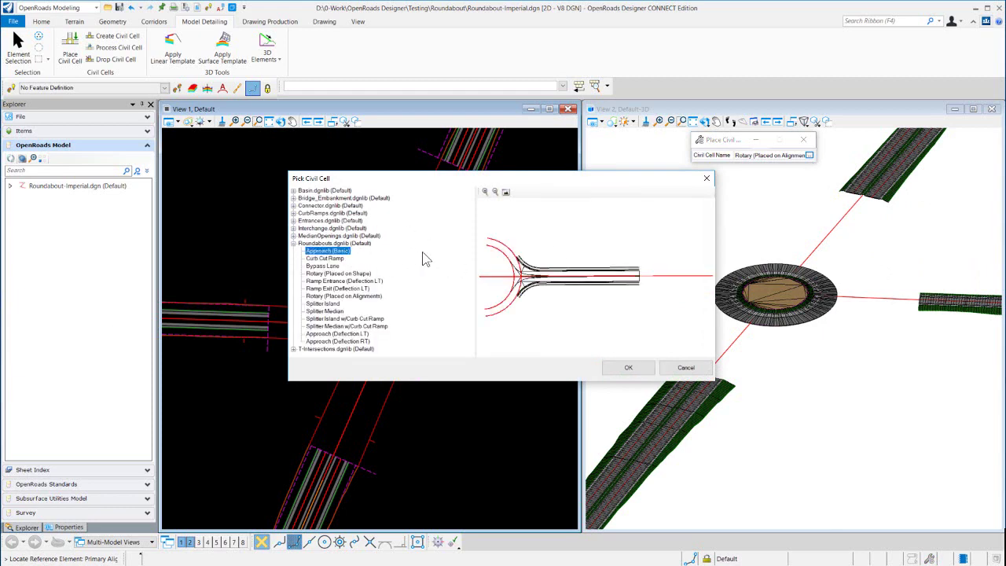
pyautogui.click(628, 367)
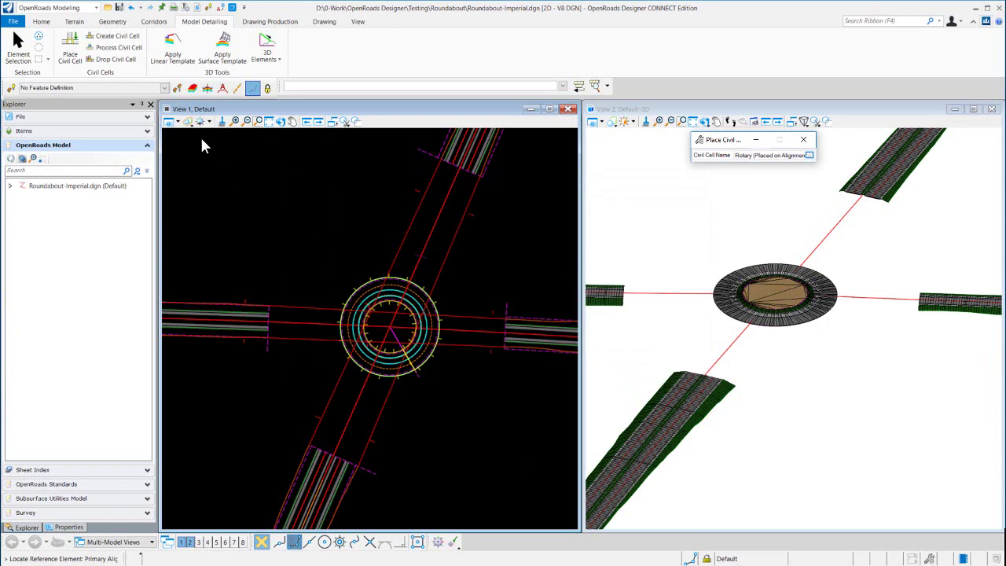
# Step: Hide construction elements in the plan view and pick the roundabout's outside and inside edges and the western approach alignment as cell references
pyautogui.click(171, 121)
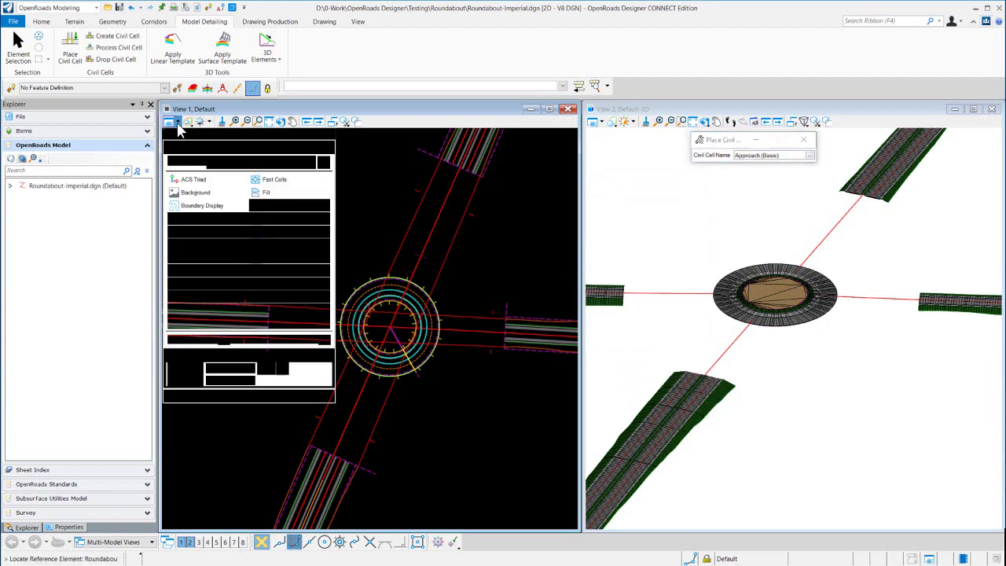
pyautogui.click(197, 271)
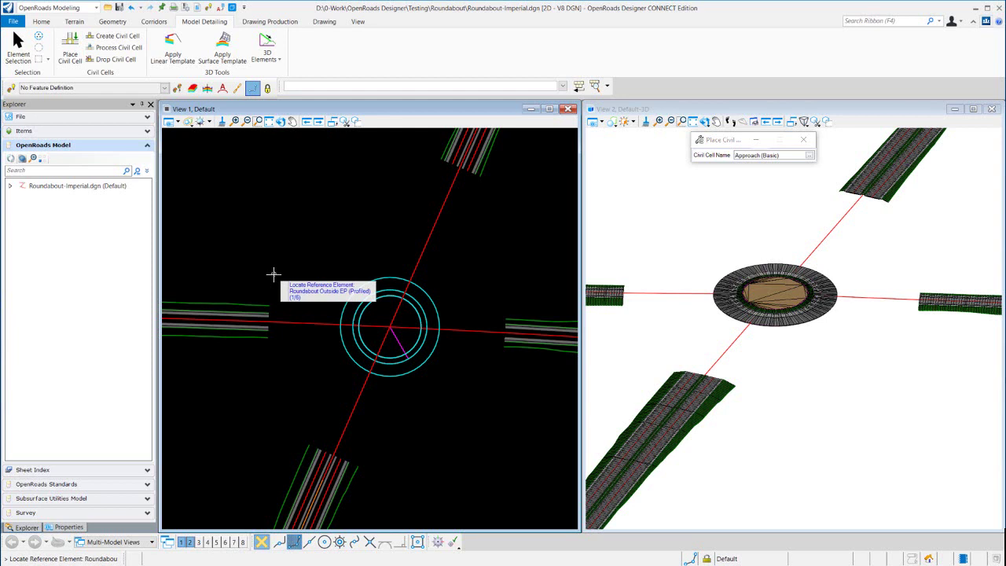
pyautogui.rightClick(346, 299)
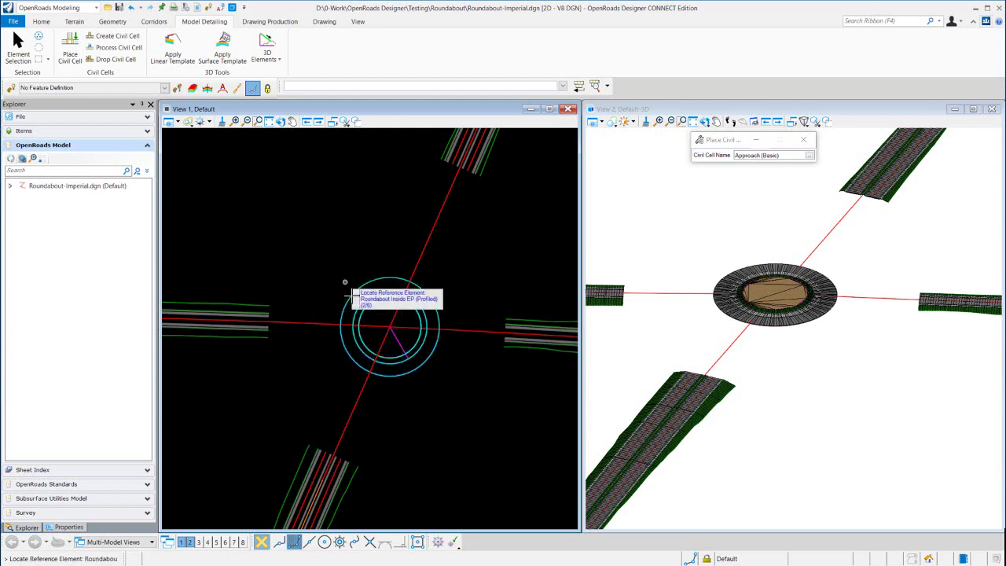
pyautogui.rightClick(353, 306)
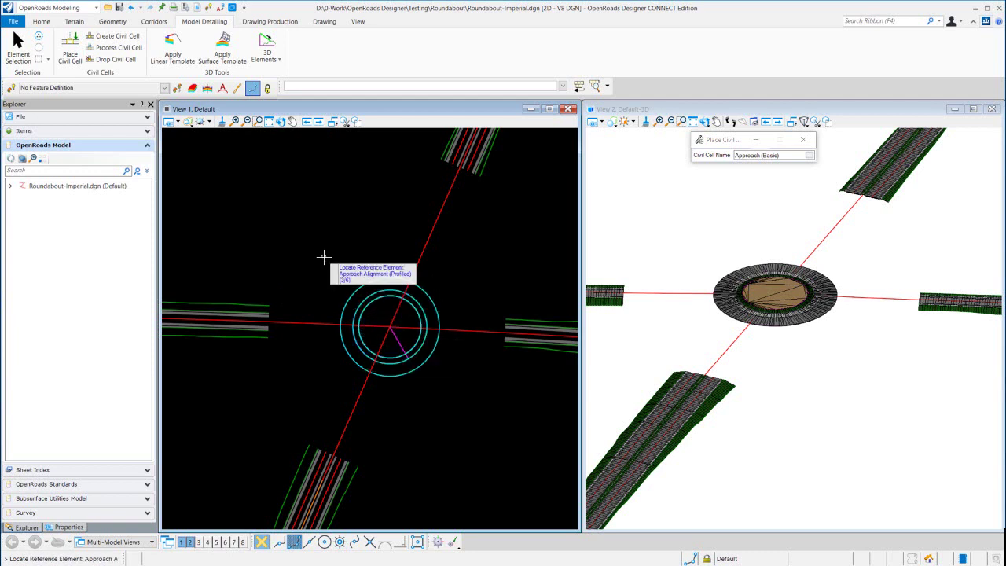
pyautogui.rightClick(303, 291)
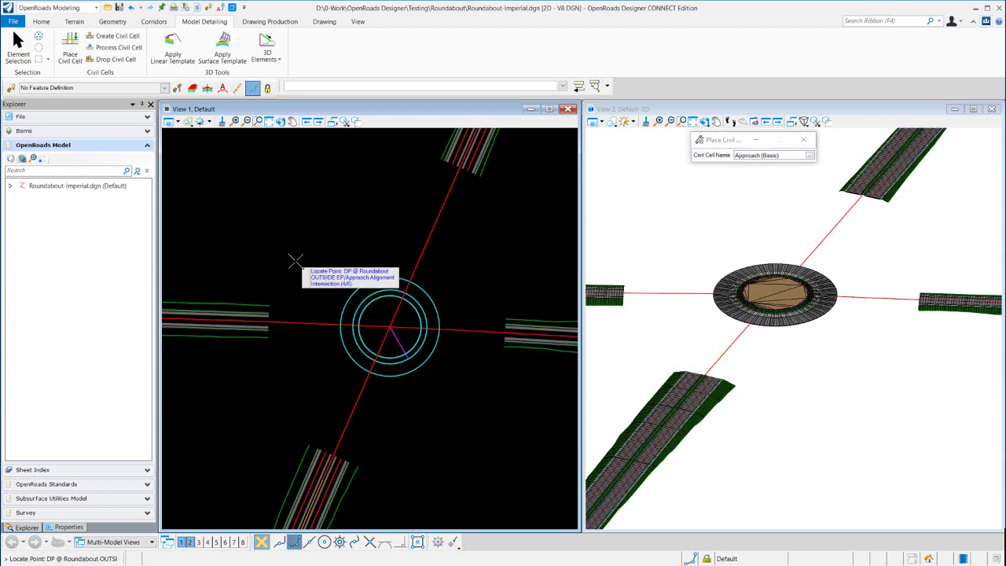
# Step: Locate the western approach's control points using the intersection snap, skip the alternatives, and accept the Approach (Basic) placement
pyautogui.click(370, 543)
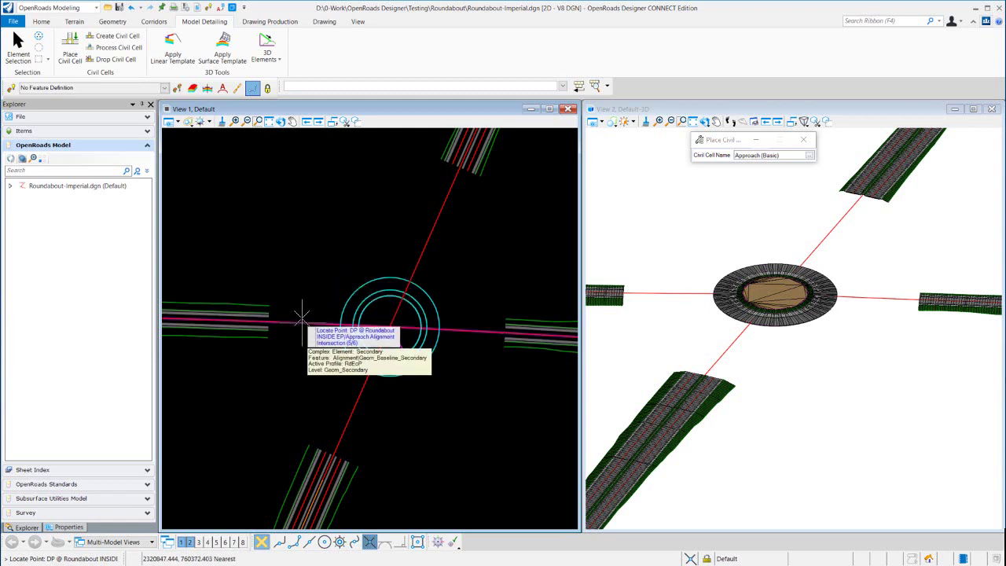
pyautogui.click(316, 268)
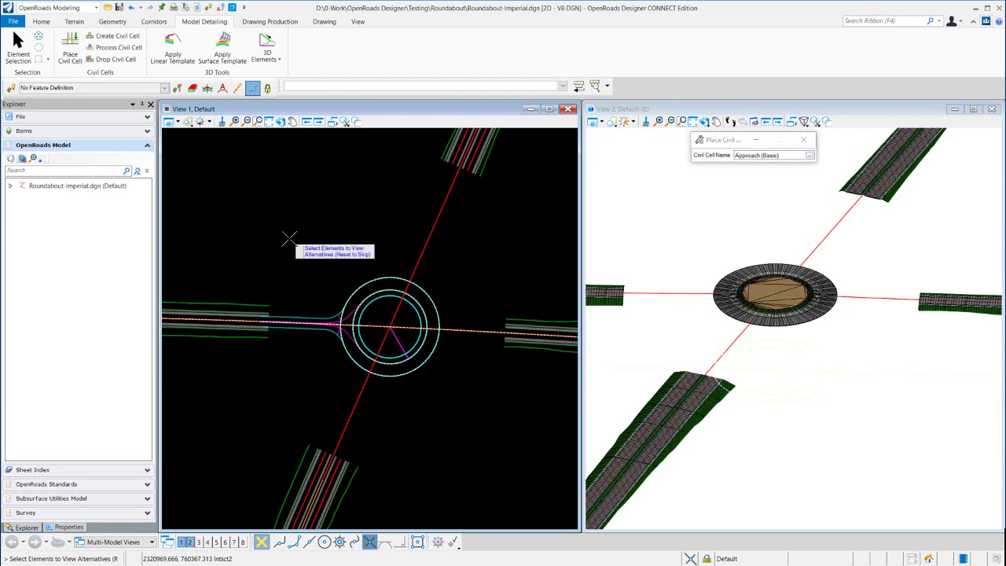
pyautogui.scroll(2, 312, 302)
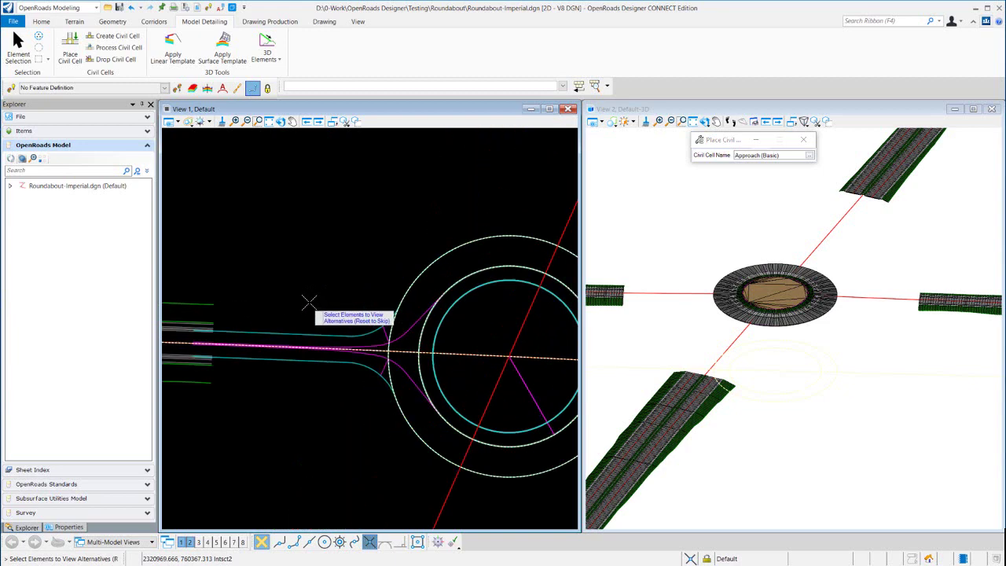
pyautogui.rightClick(198, 269)
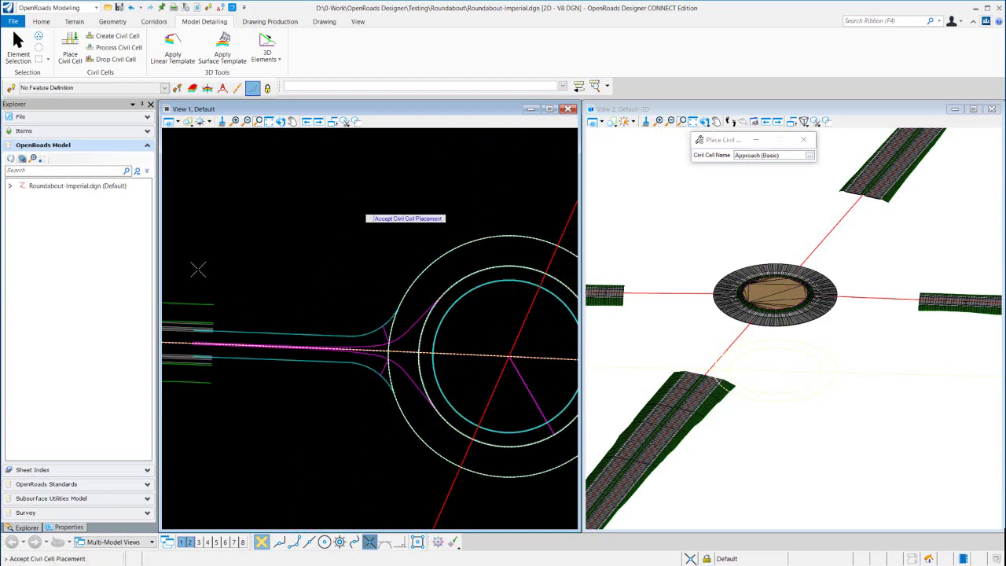
pyautogui.click(198, 270)
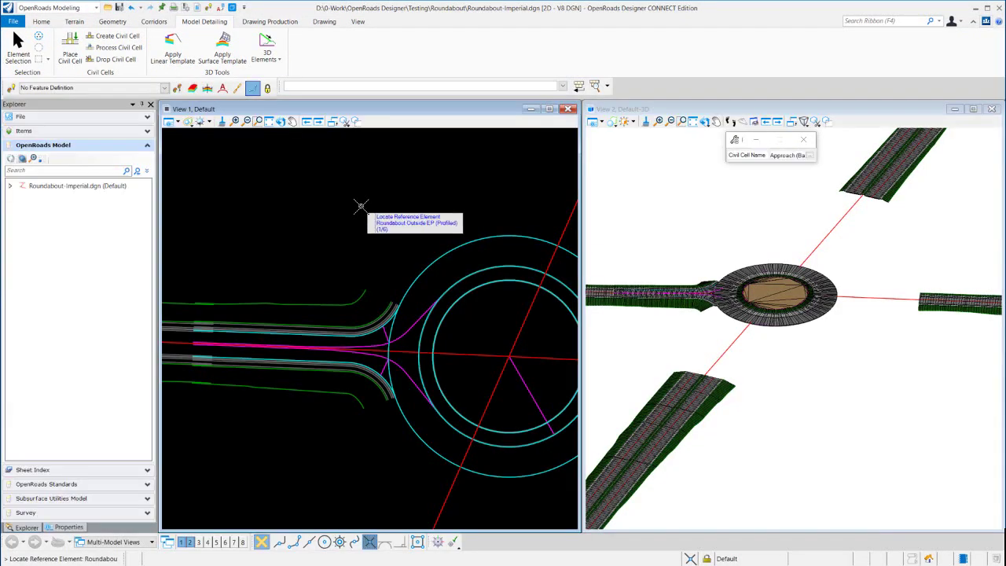
# Step: Switch the civil cell to place to Approach (Deflection LT) from Roundabouts.dgnlib
pyautogui.scroll(-3, 310, 277)
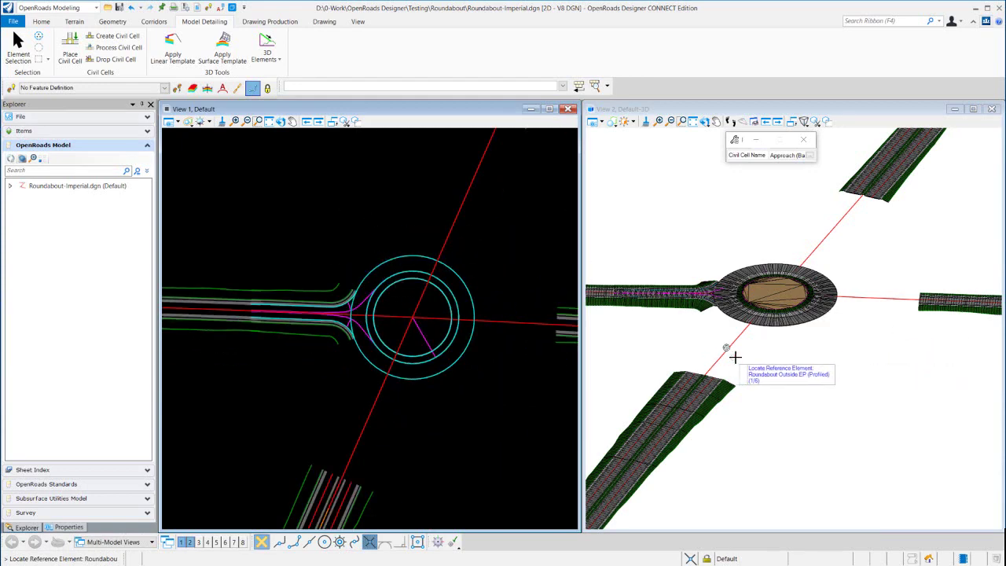
pyautogui.click(811, 155)
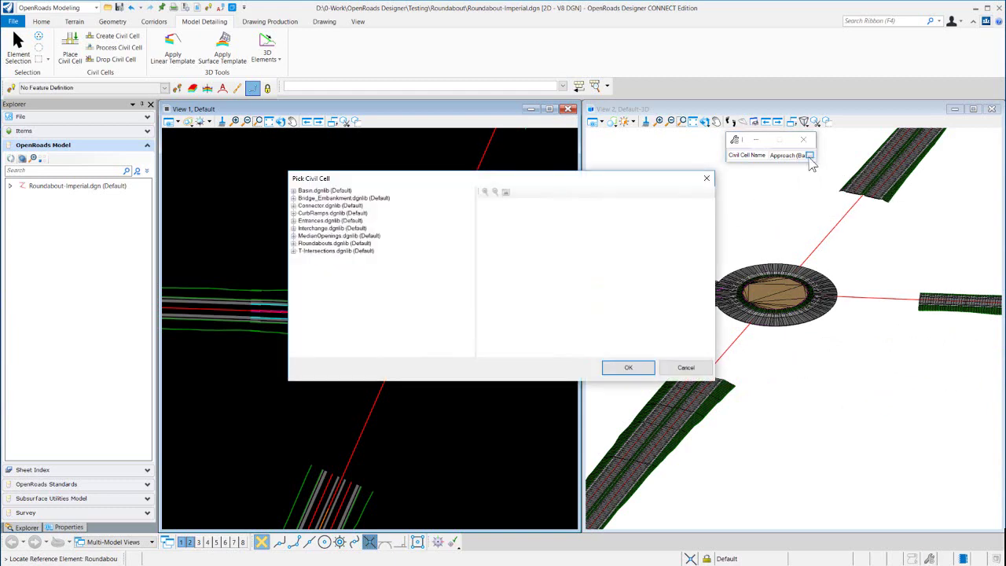
pyautogui.click(293, 242)
pyautogui.click(353, 341)
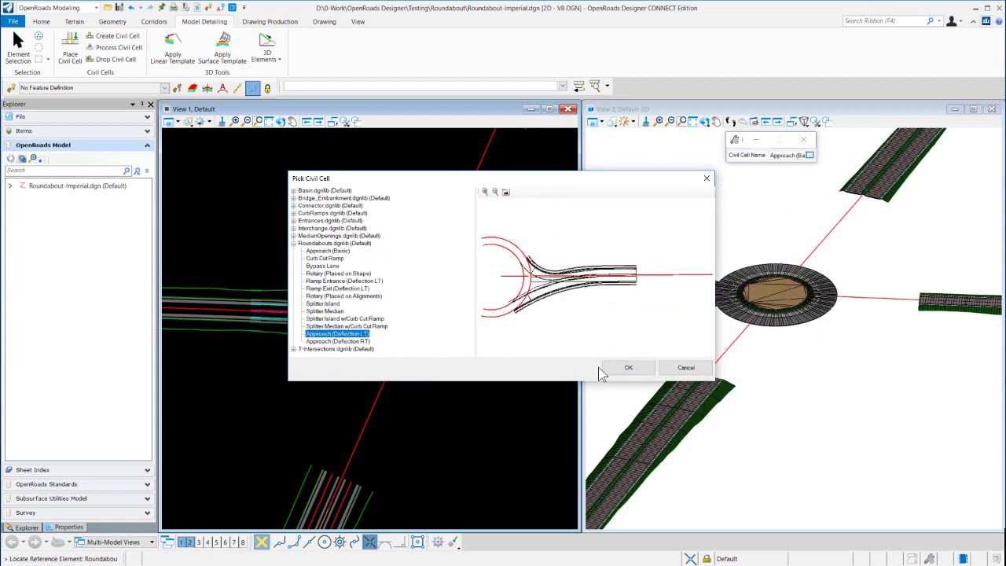
pyautogui.click(629, 367)
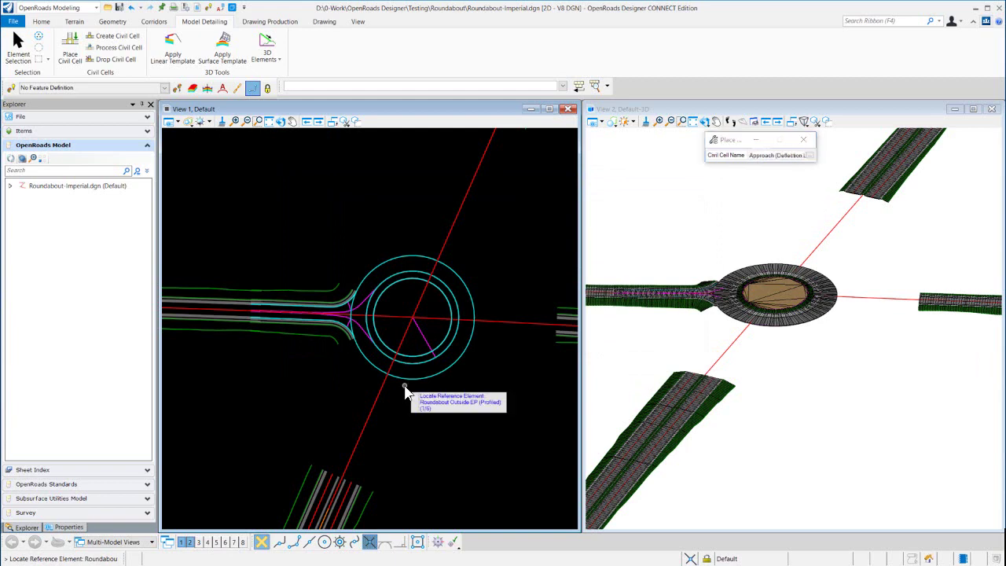
# Step: Pick the roundabout's outside and inside edges of pavement and the northern approach alignment as references for the Approach (Deflection LT) cell
pyautogui.scroll(-2, 404, 386)
pyautogui.scroll(1, 434, 291)
pyautogui.scroll(1, 421, 284)
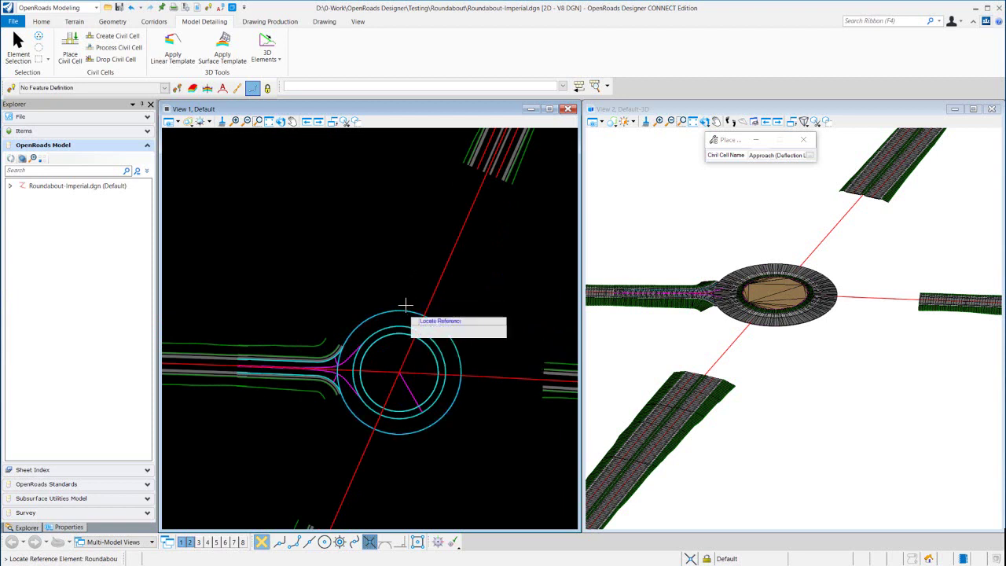
pyautogui.click(406, 330)
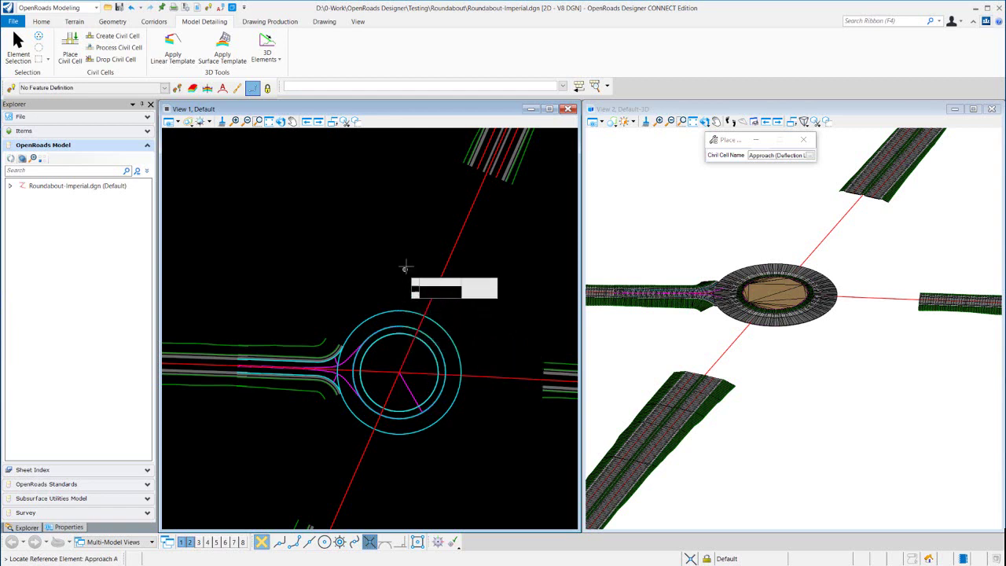
pyautogui.click(462, 233)
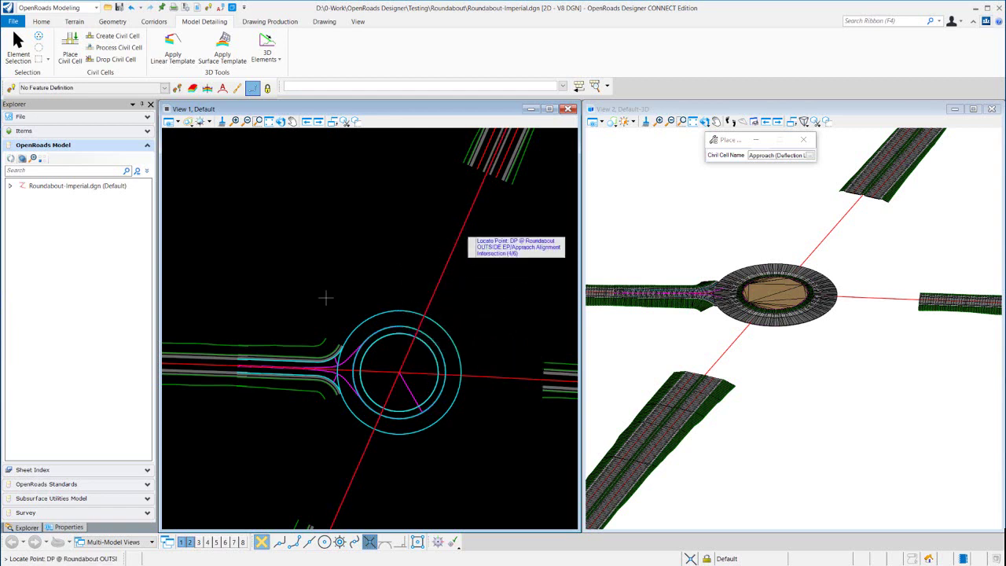
# Step: Locate the outside and inside edge intersections and the length point along the northern alignment, then place the Approach (Deflection LT) cell
pyautogui.middleClick(433, 292)
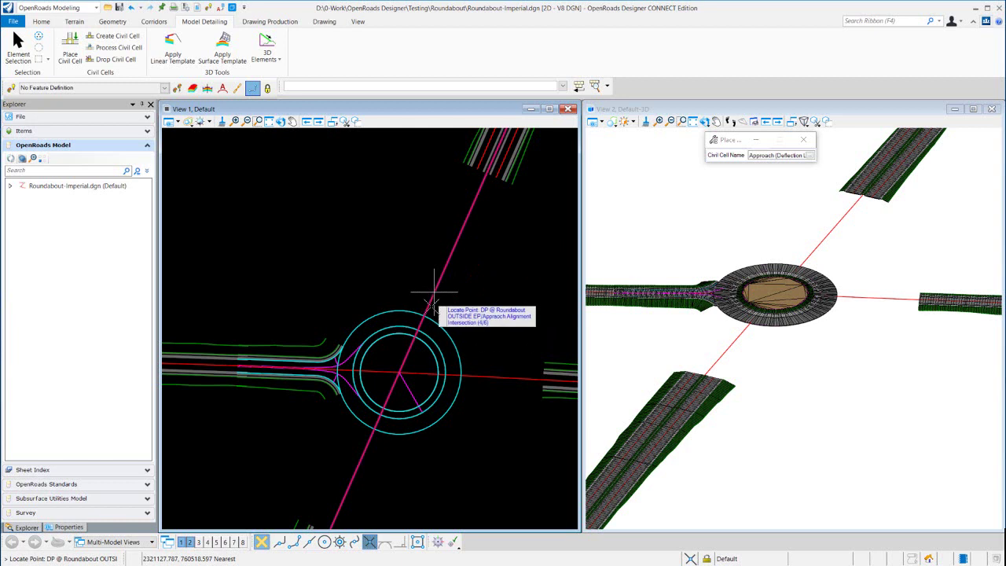
pyautogui.click(296, 408)
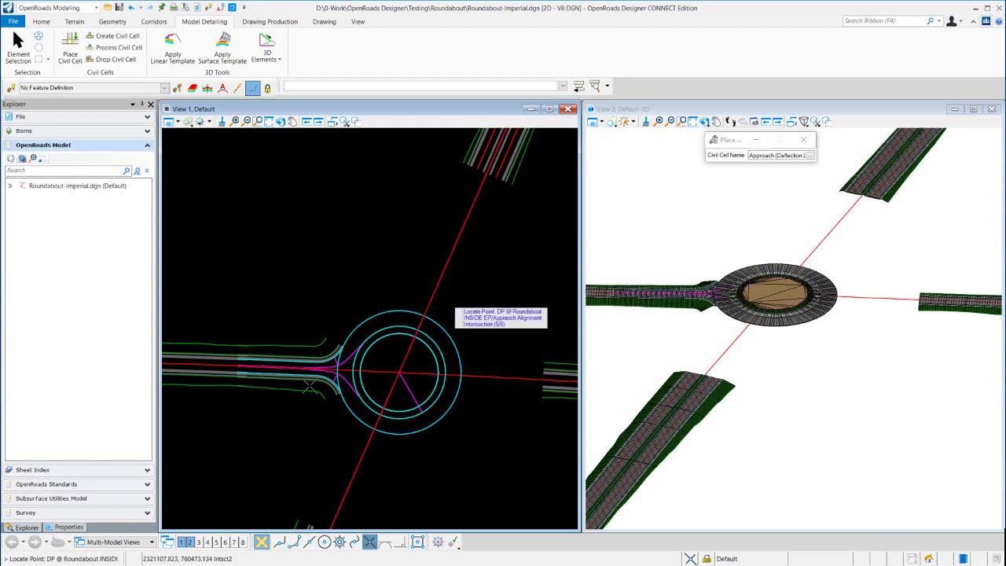
pyautogui.middleClick(438, 281)
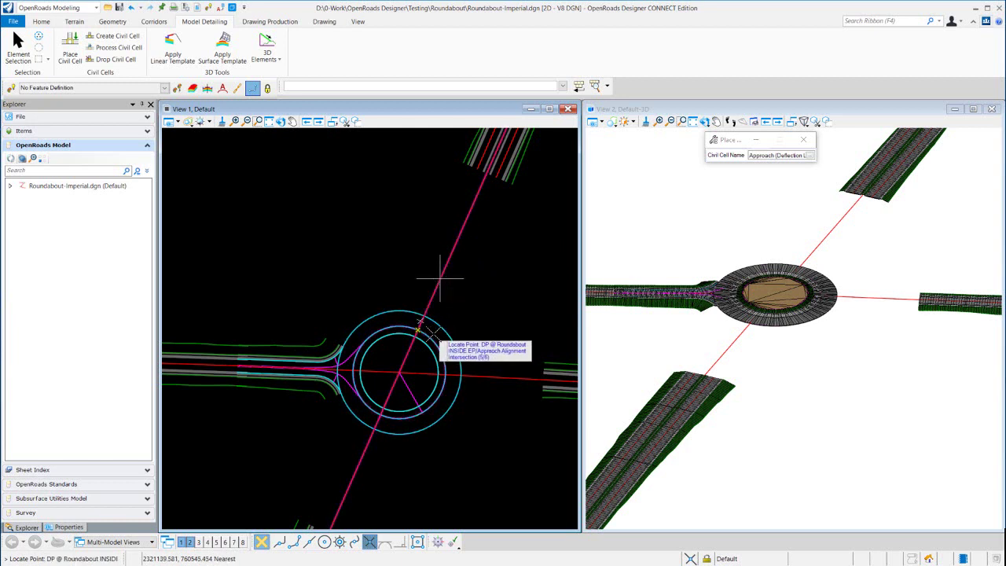
pyautogui.middleClick(432, 333)
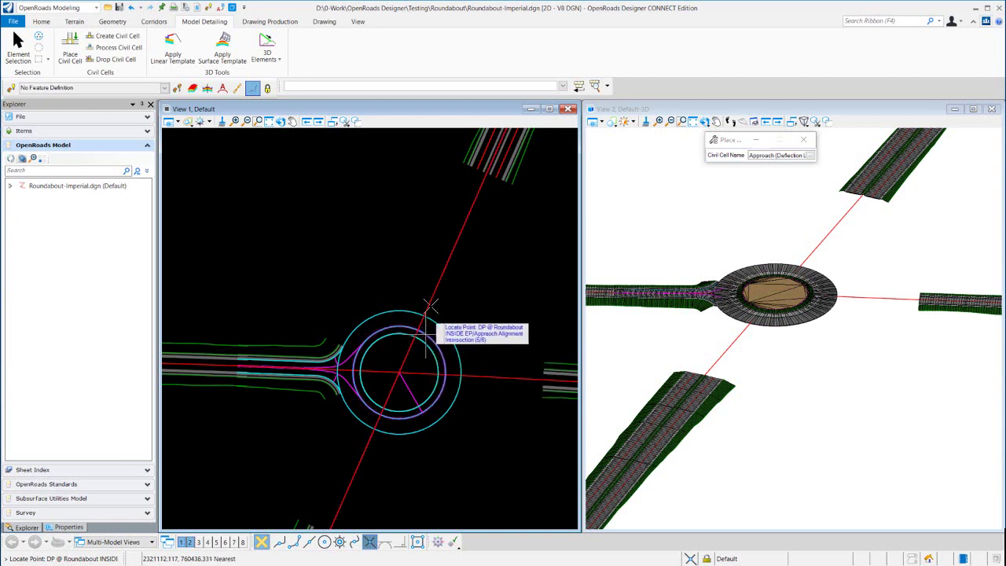
pyautogui.click(477, 282)
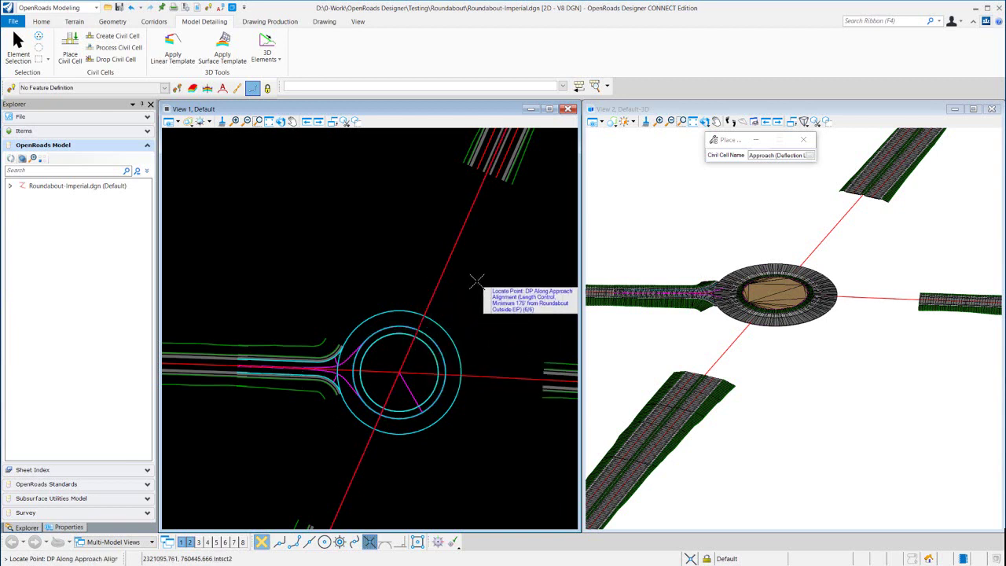
pyautogui.click(500, 192)
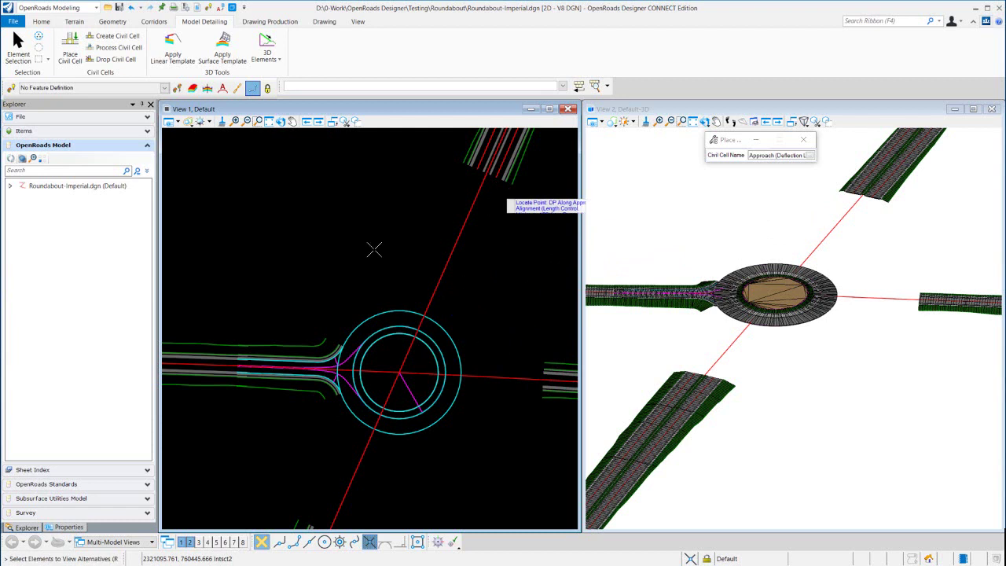
pyautogui.rightClick(482, 273)
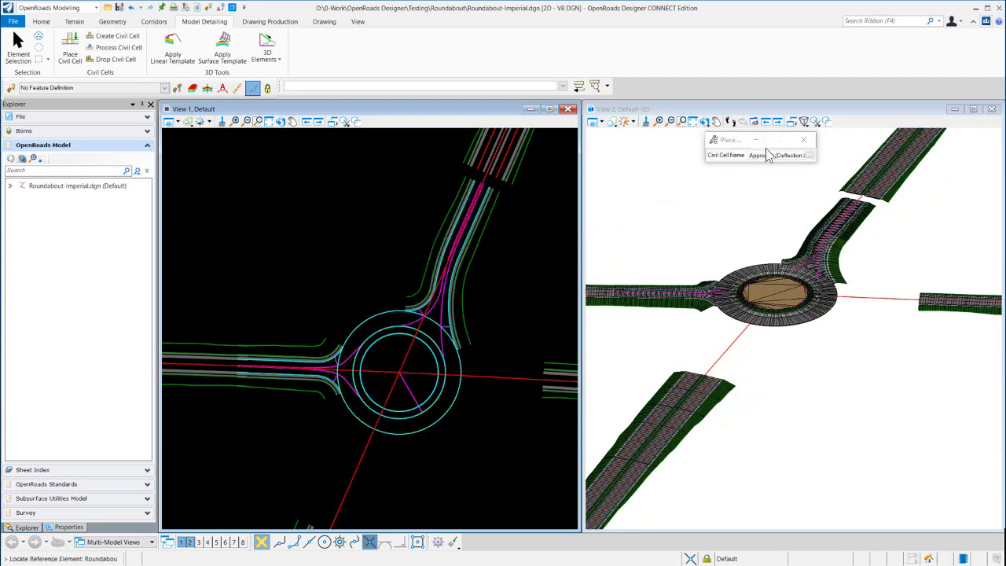
# Step: Pick the roundabout's outside and inside edges and the southern approach alignment as references for another Approach (Deflection LT) cell
pyautogui.rightClick(398, 424)
pyautogui.rightClick(367, 444)
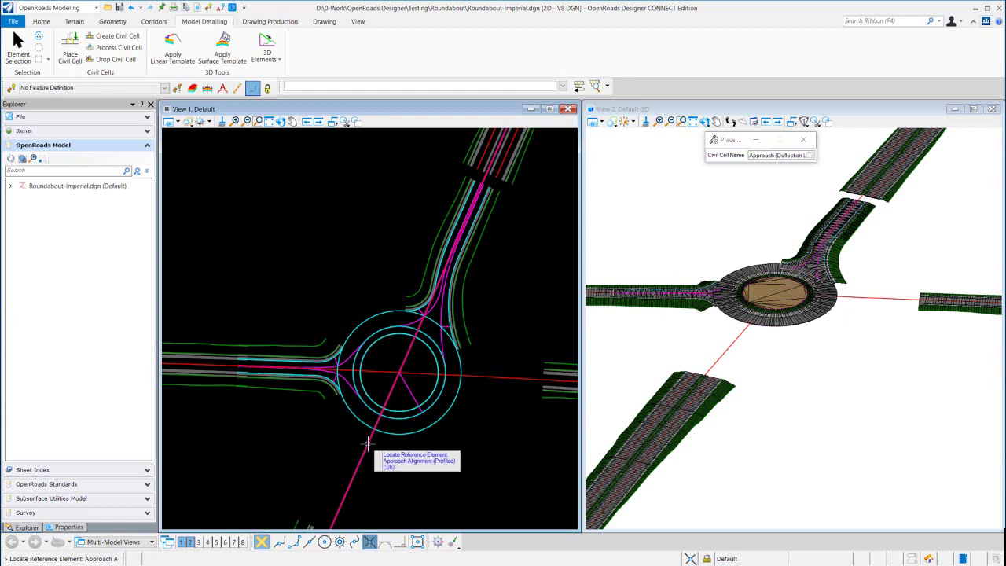
pyautogui.click(367, 444)
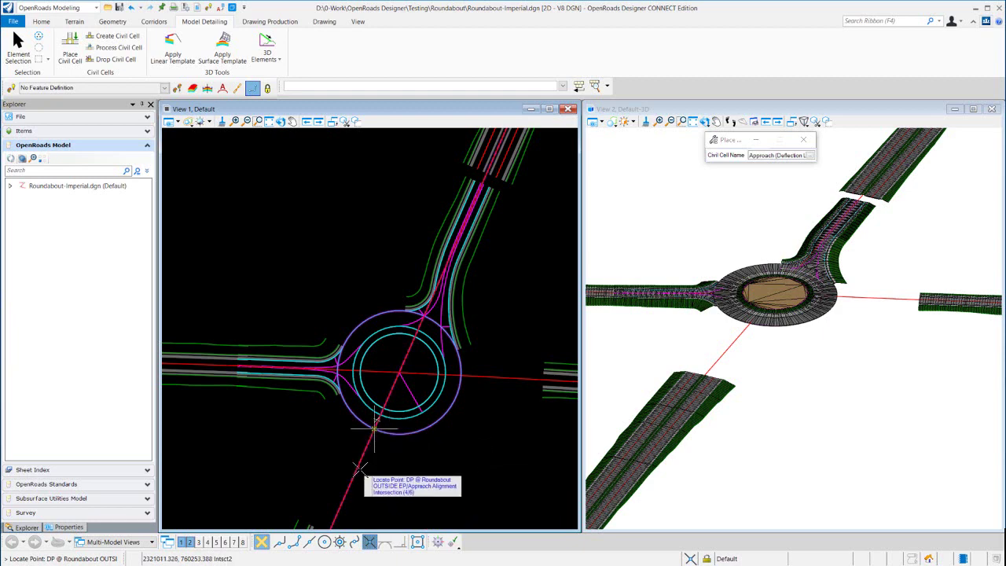
# Step: Locate the outside and inside edge intersections and the length point along the southern alignment, then place the Approach (Deflection LT) cell without alternatives
pyautogui.click(376, 454)
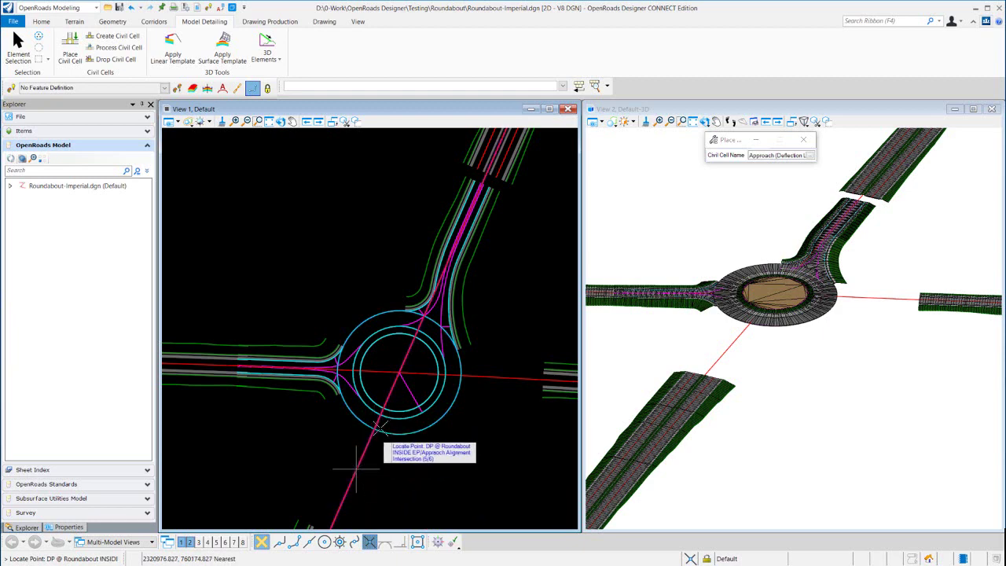
pyautogui.click(379, 414)
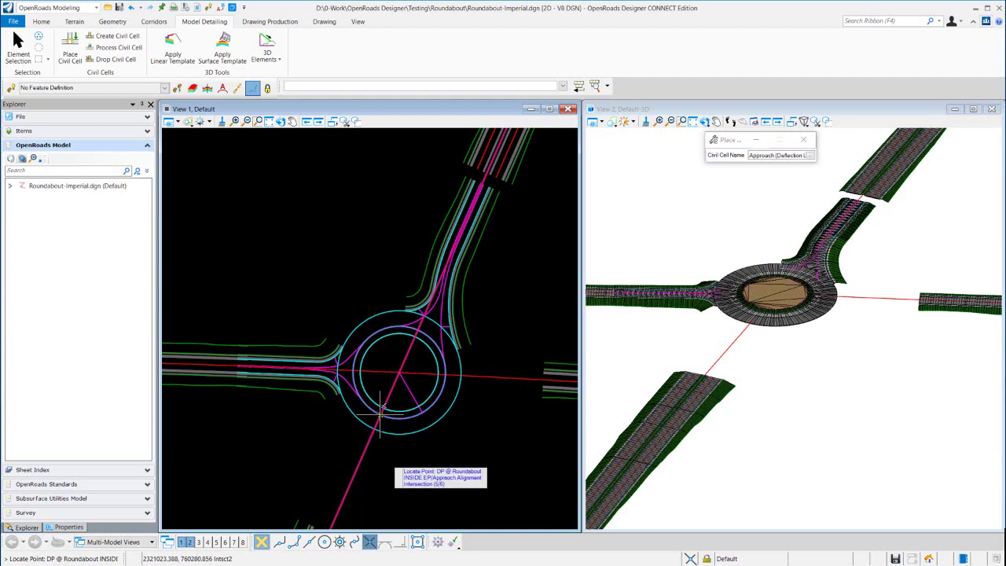
pyautogui.click(333, 522)
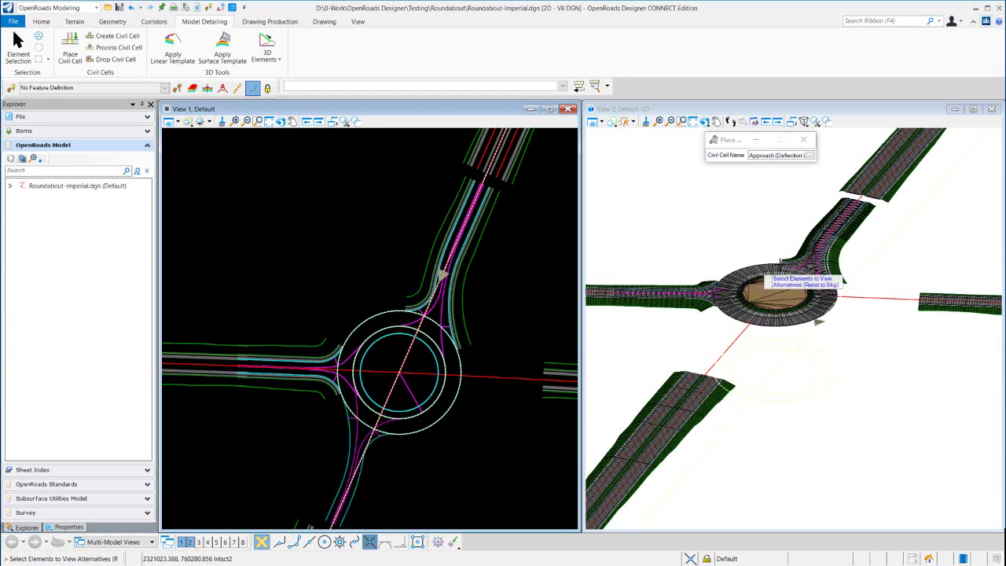
pyautogui.scroll(5, 821, 259)
pyautogui.scroll(3, 822, 247)
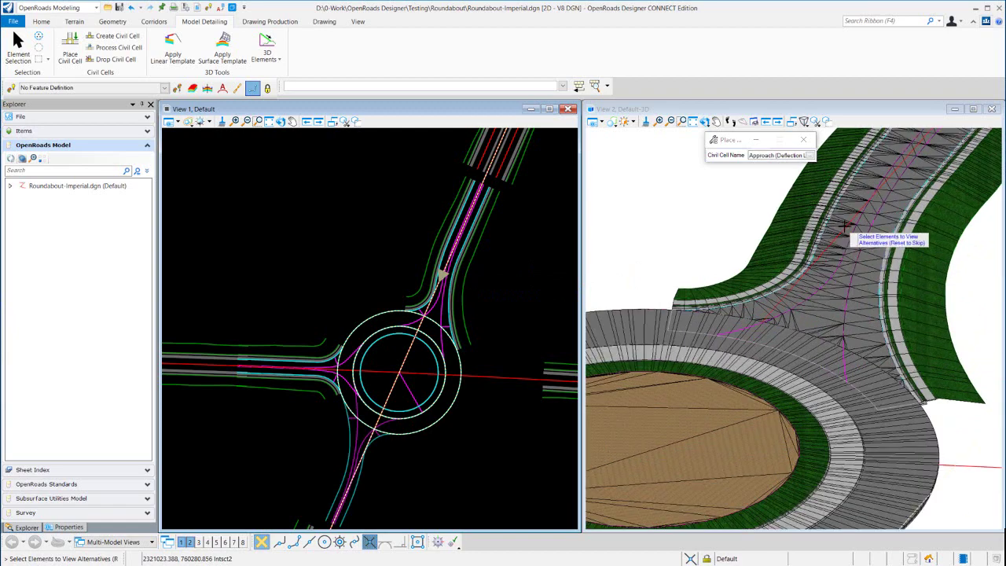
pyautogui.scroll(-3, 847, 226)
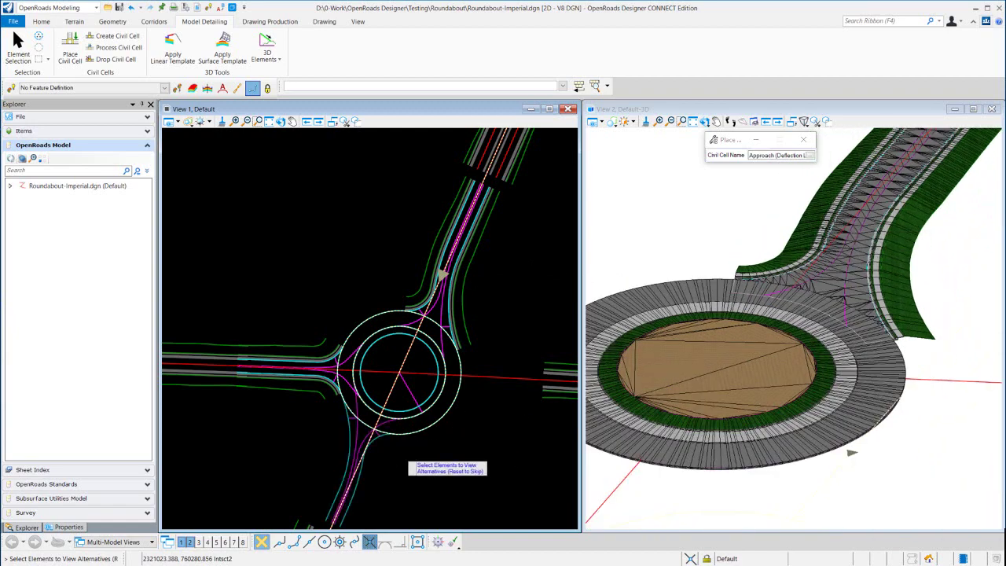
pyautogui.rightClick(441, 275)
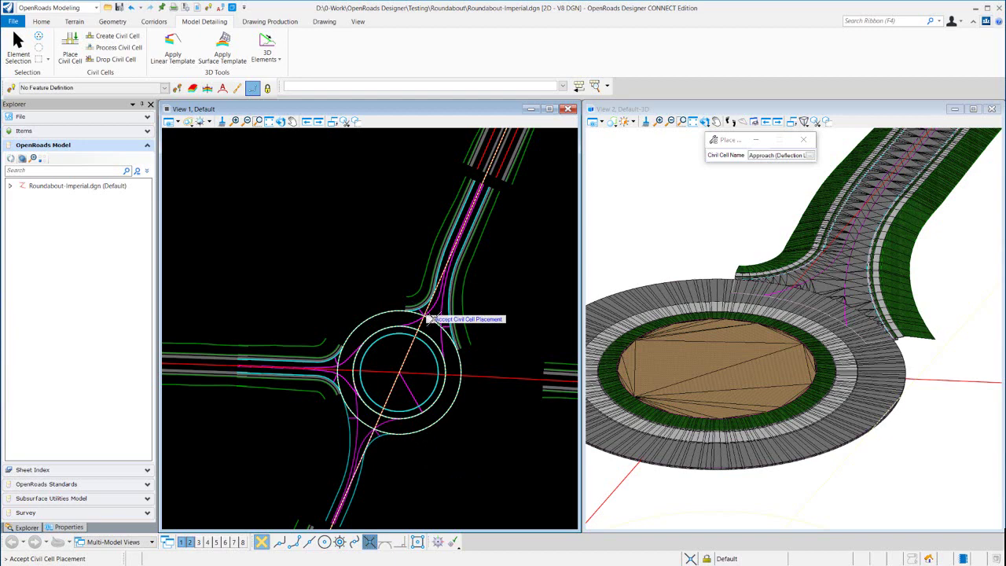
pyautogui.click(429, 459)
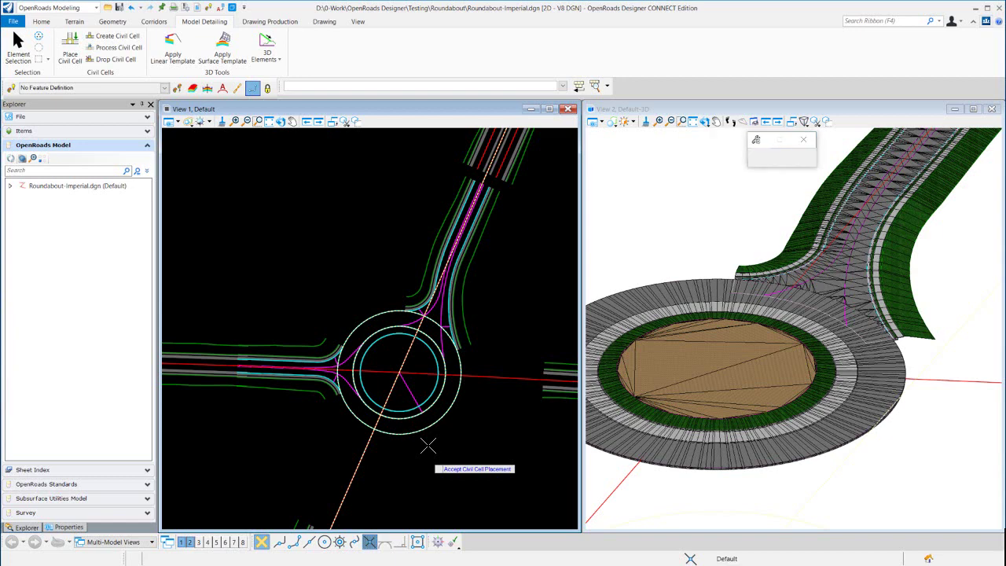
pyautogui.click(428, 446)
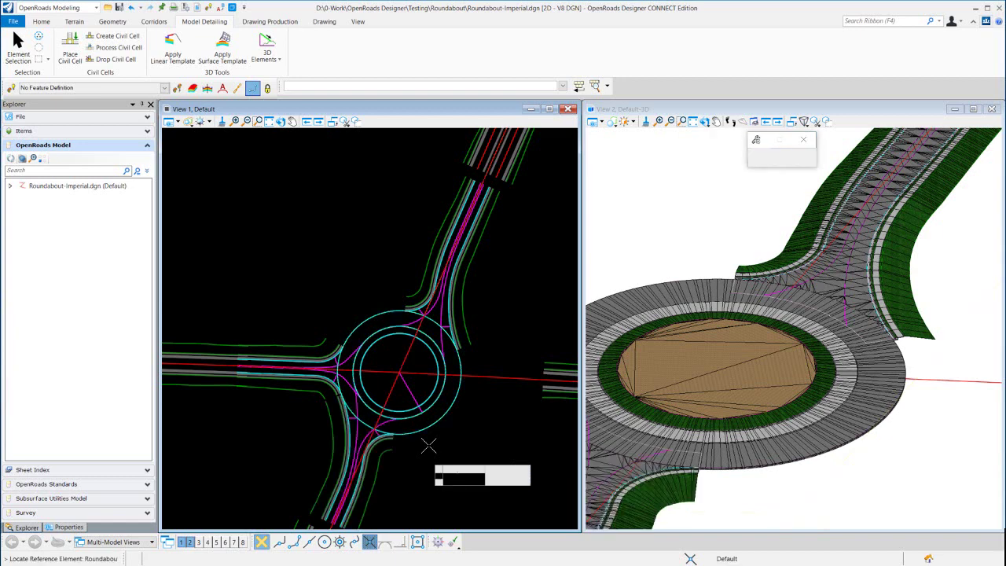
pyautogui.scroll(-3, 906, 346)
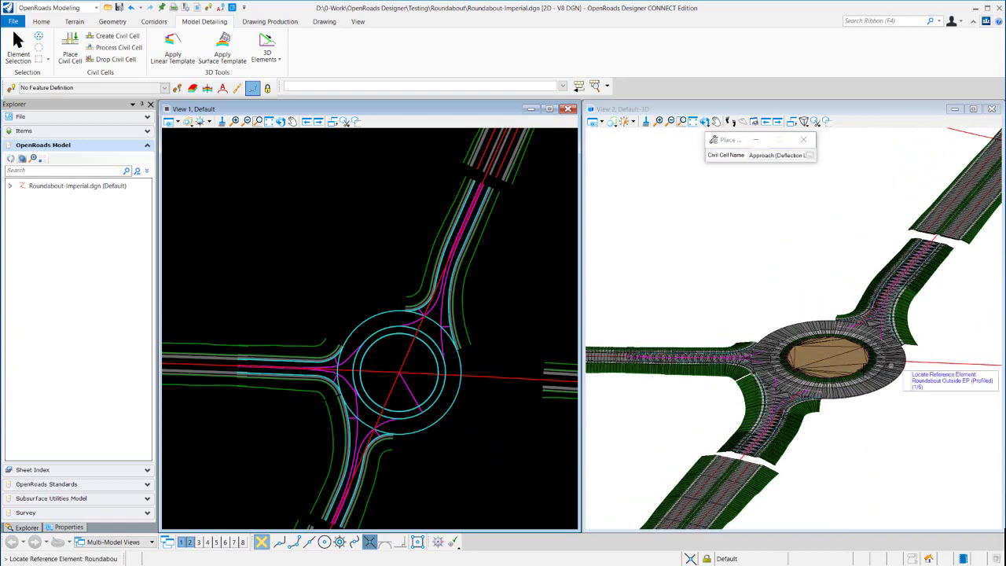
pyautogui.scroll(3, 907, 347)
pyautogui.scroll(-4, 778, 349)
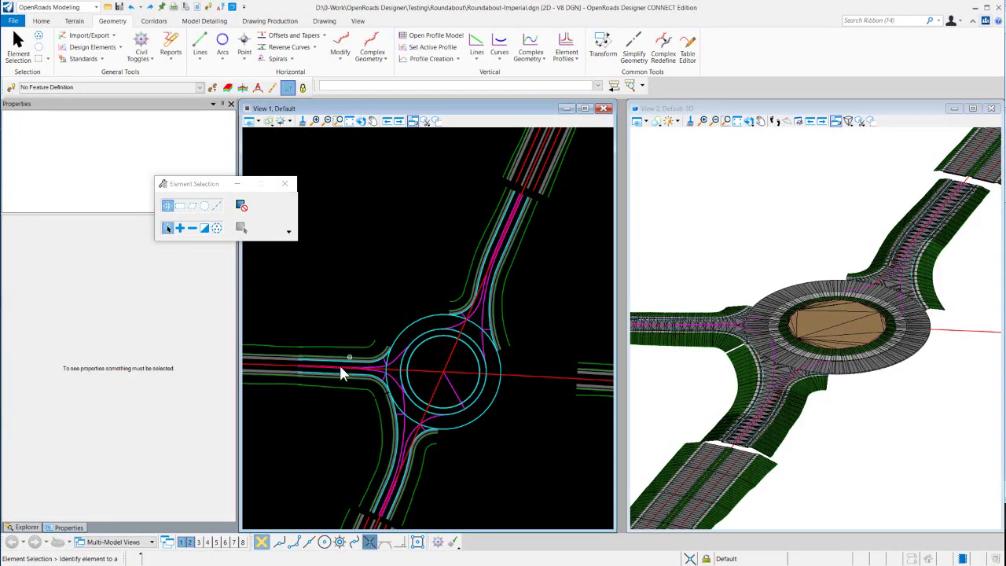
# Step: Set the length of the western basic approach's control line to 175'
pyautogui.scroll(4, 340, 369)
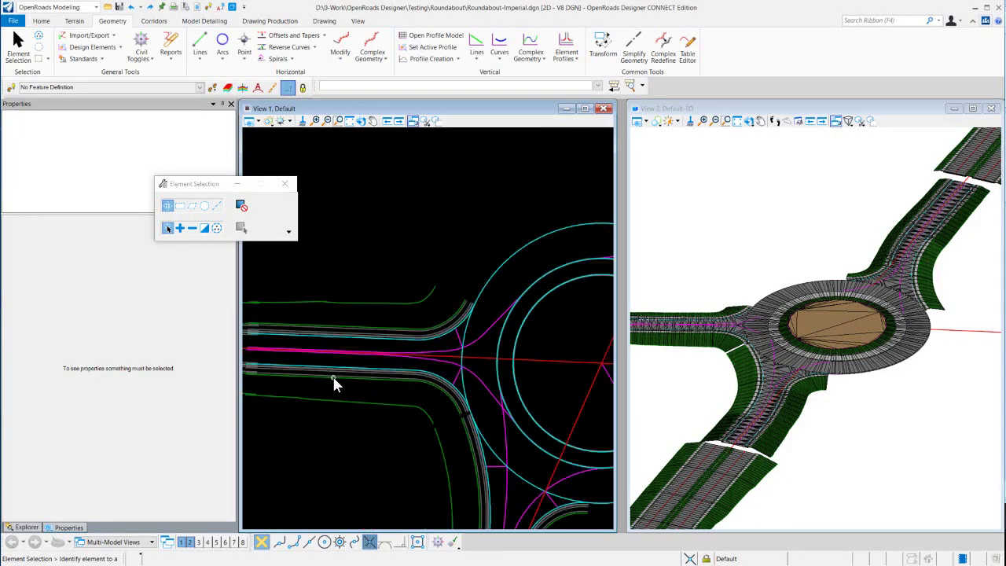
pyautogui.scroll(-2, 330, 364)
pyautogui.scroll(3, 321, 359)
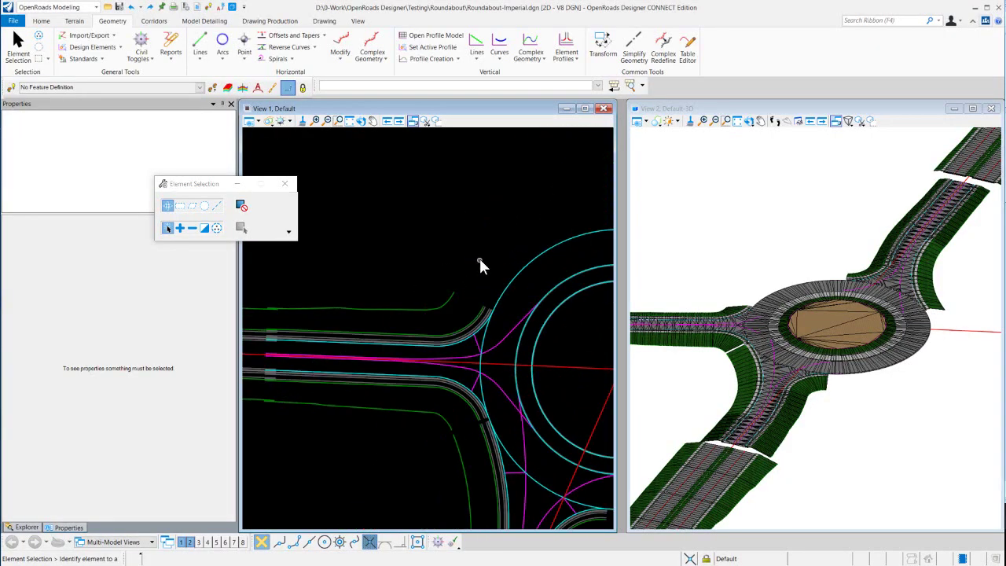
pyautogui.click(466, 371)
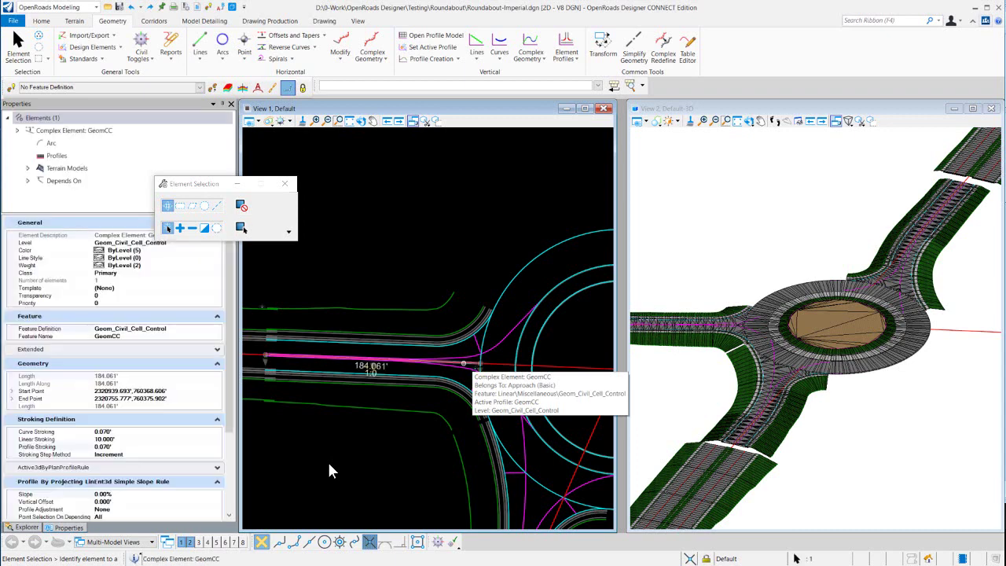
pyautogui.press('Escape')
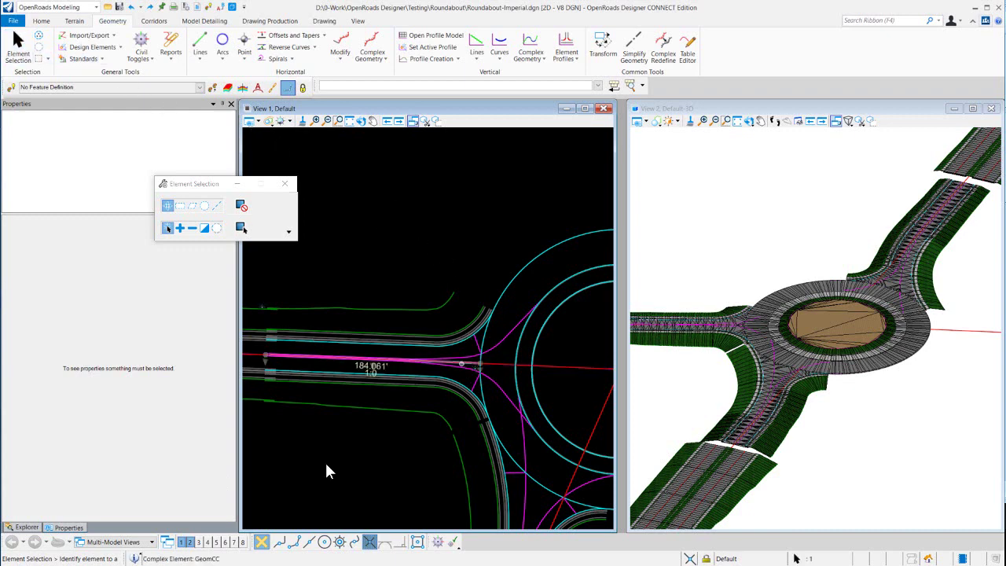
pyautogui.click(380, 370)
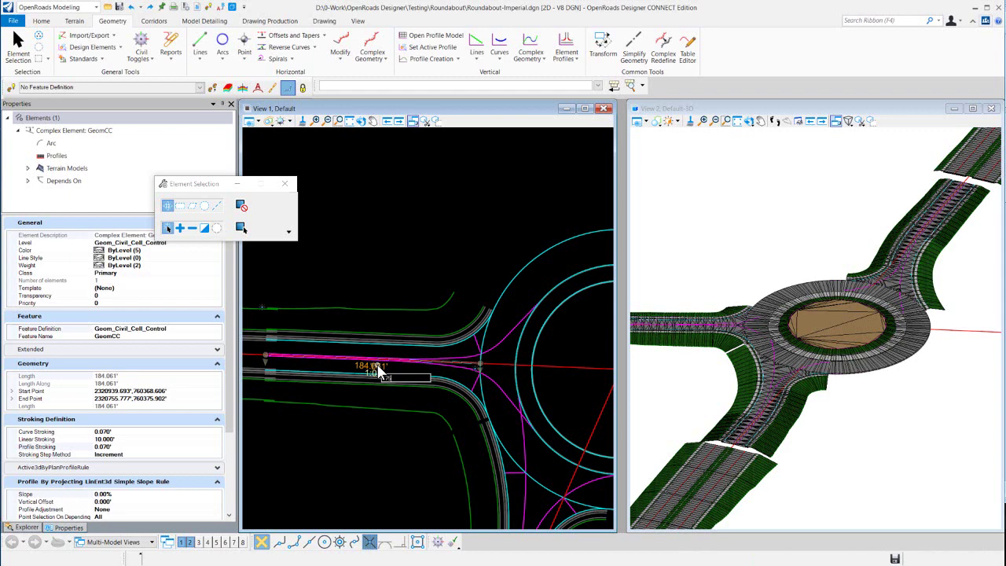
pyautogui.press('Return')
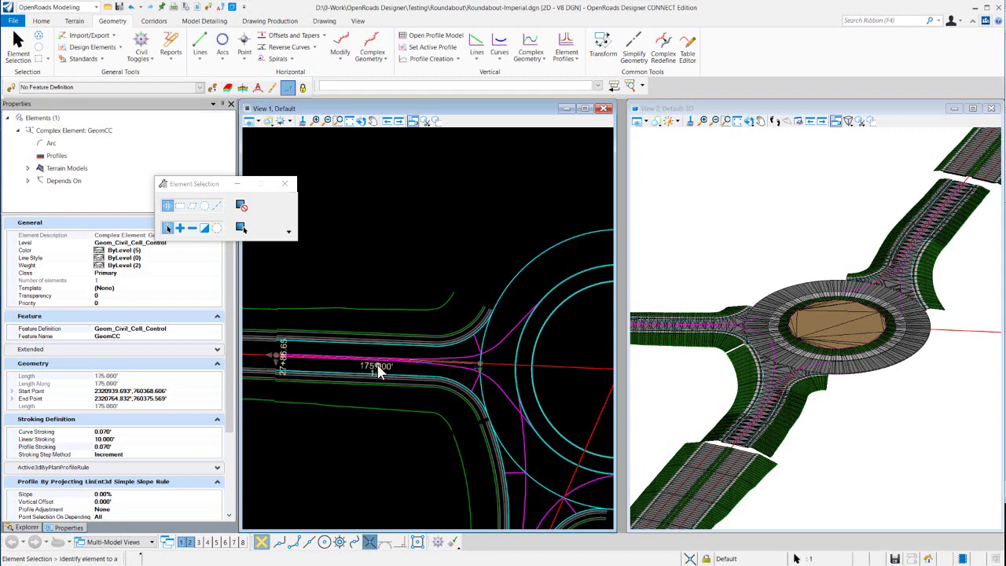
pyautogui.click(377, 254)
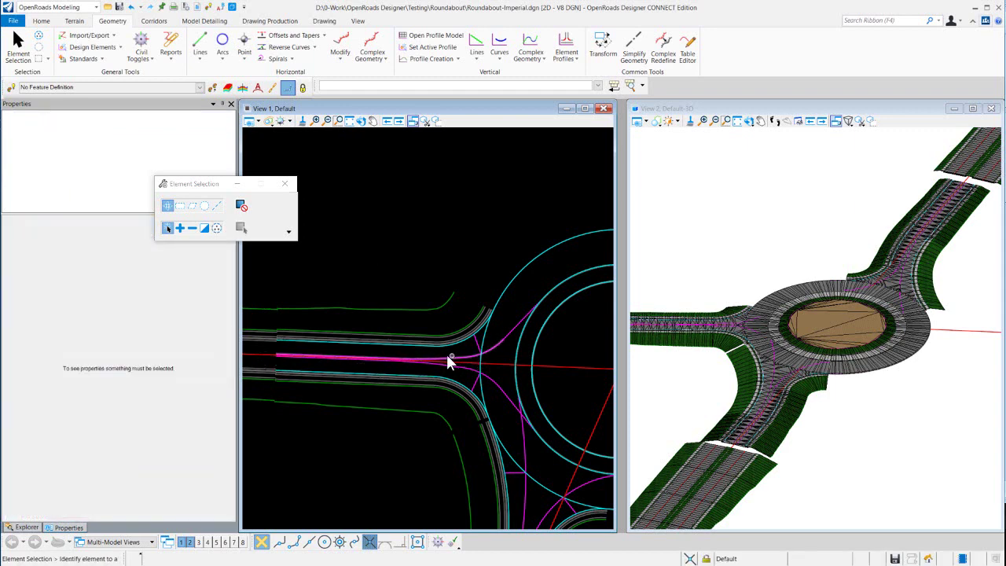
# Step: Examine the offset and radius dimensions of the northern median edge line on the western approach
pyautogui.scroll(2, 407, 366)
pyautogui.click(397, 351)
pyautogui.scroll(-2, 485, 374)
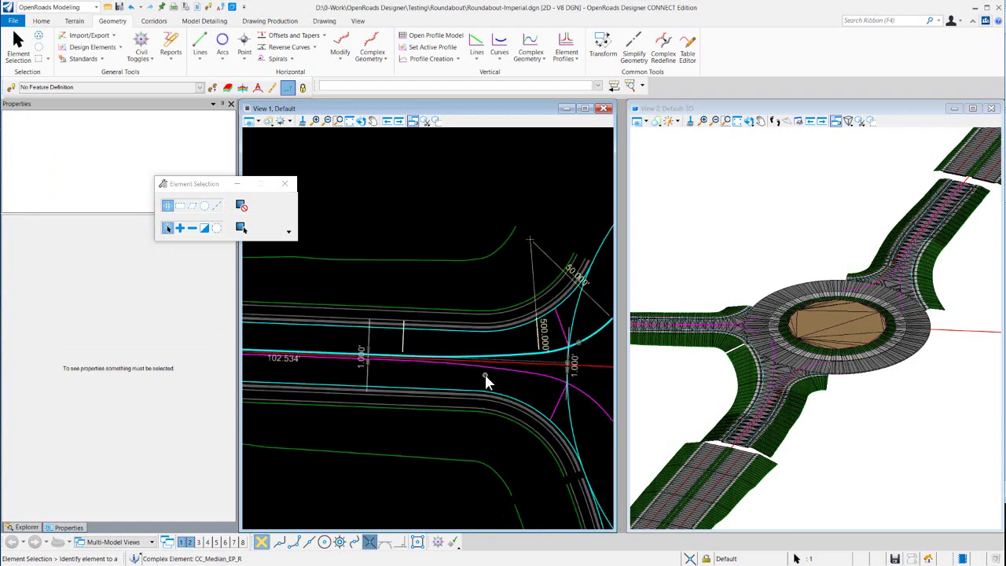
pyautogui.click(386, 364)
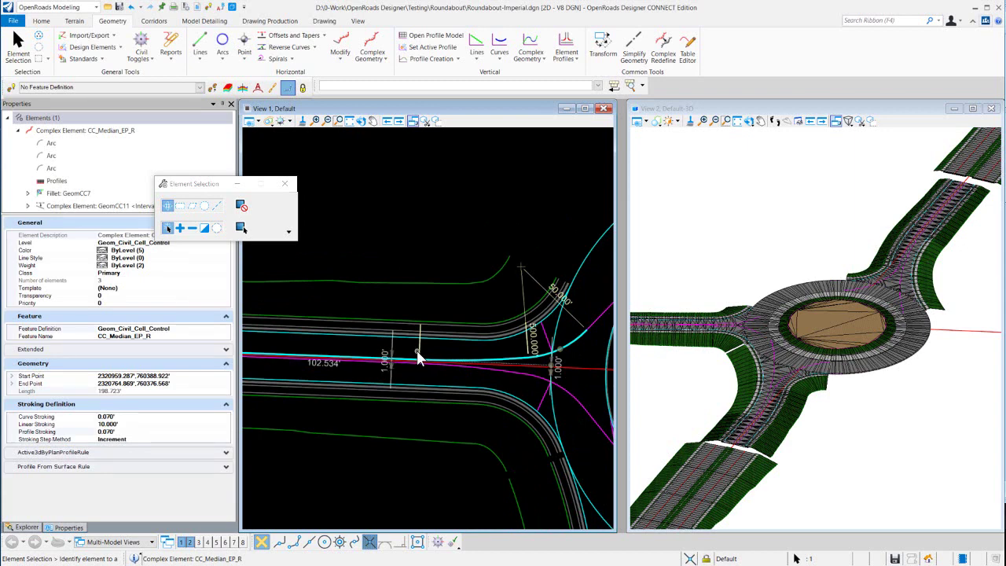
pyautogui.click(319, 440)
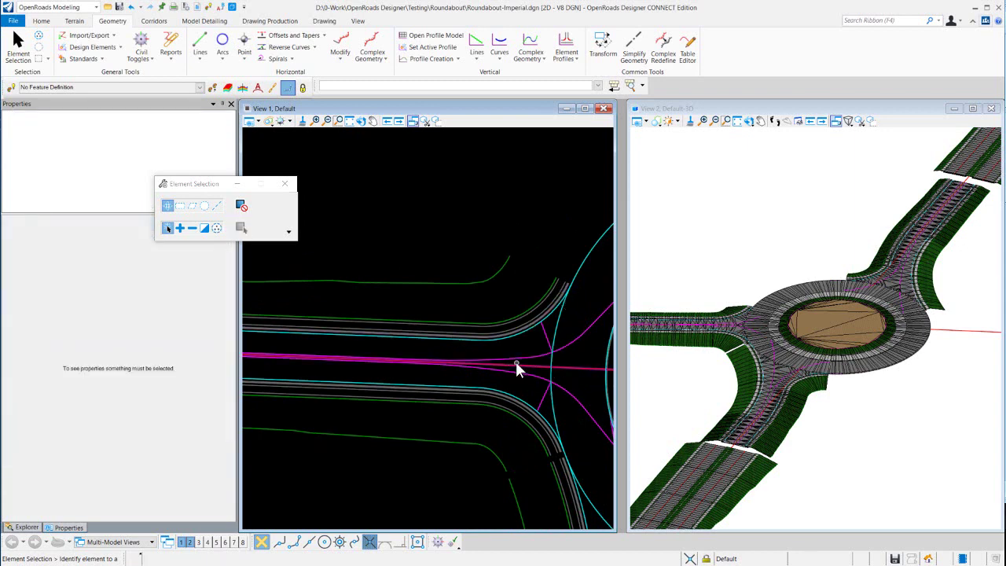
# Step: Set the transition offset of the control line just north of the western approach alignment to 0'
pyautogui.click(516, 362)
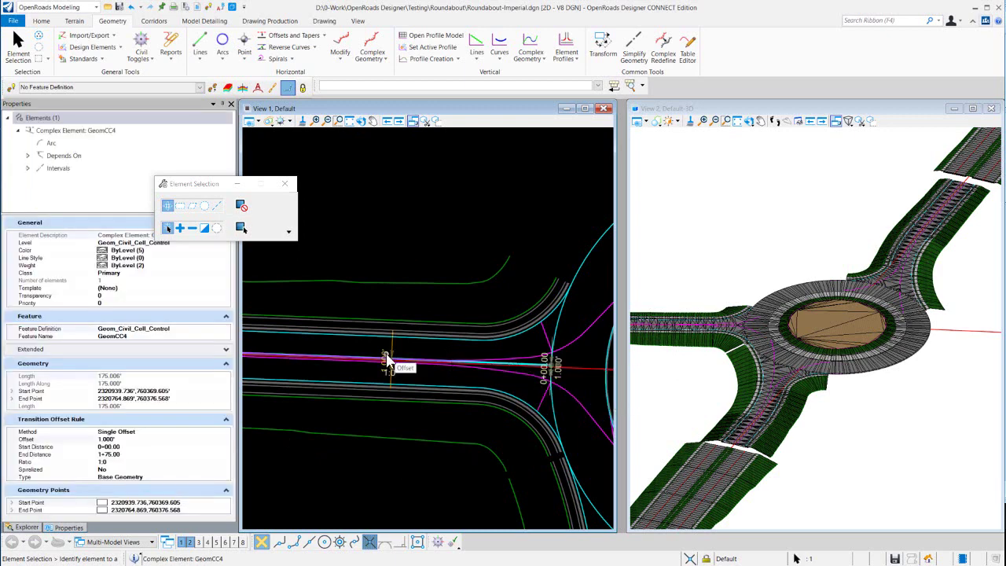
pyautogui.scroll(-3, 721, 376)
pyautogui.scroll(8, 679, 361)
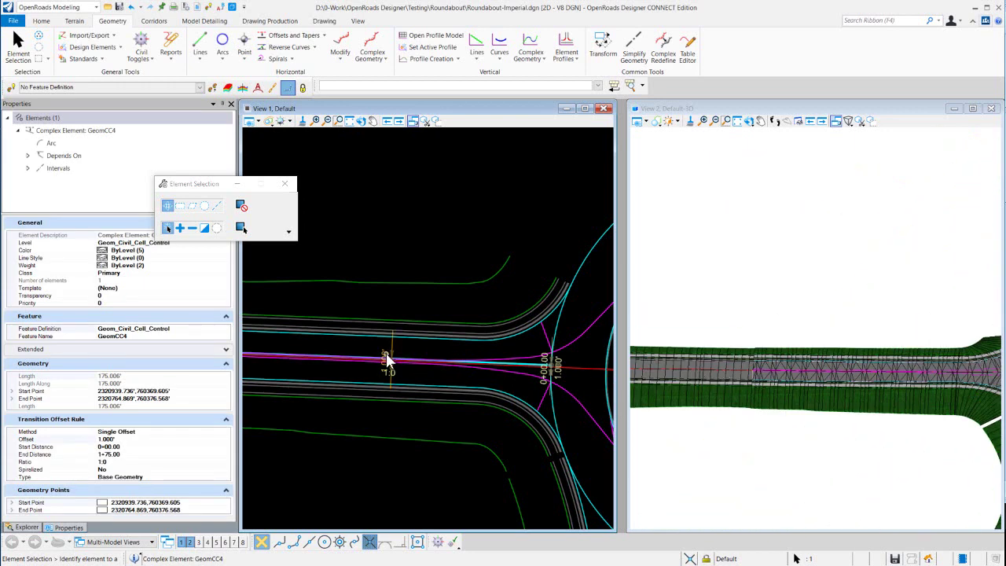
pyautogui.press('Escape')
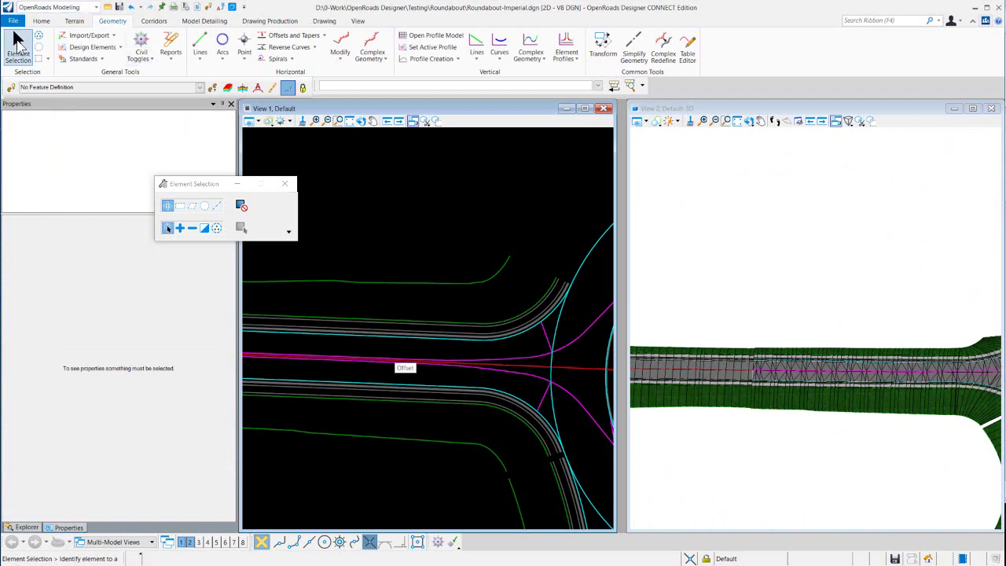
pyautogui.click(529, 362)
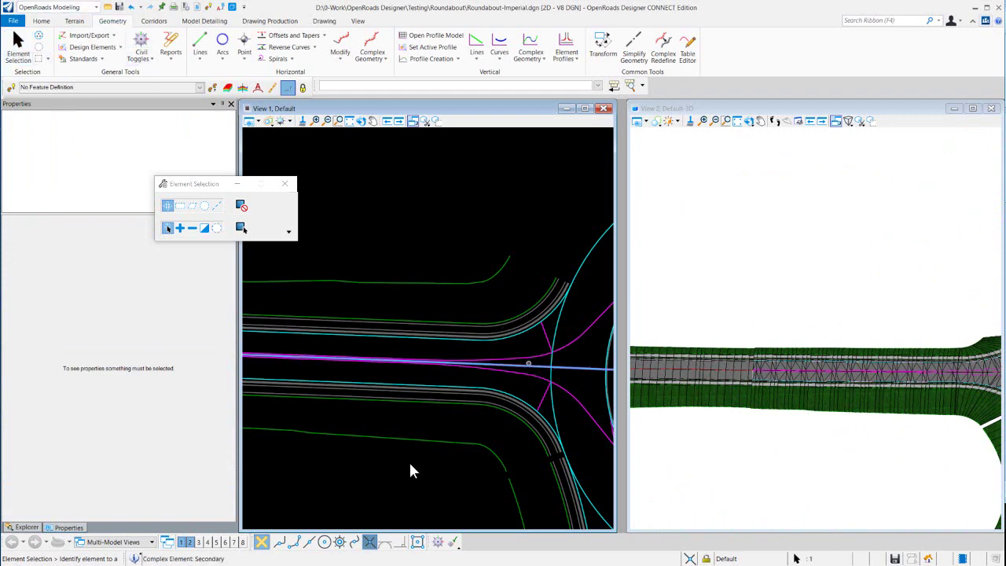
pyautogui.press('Escape')
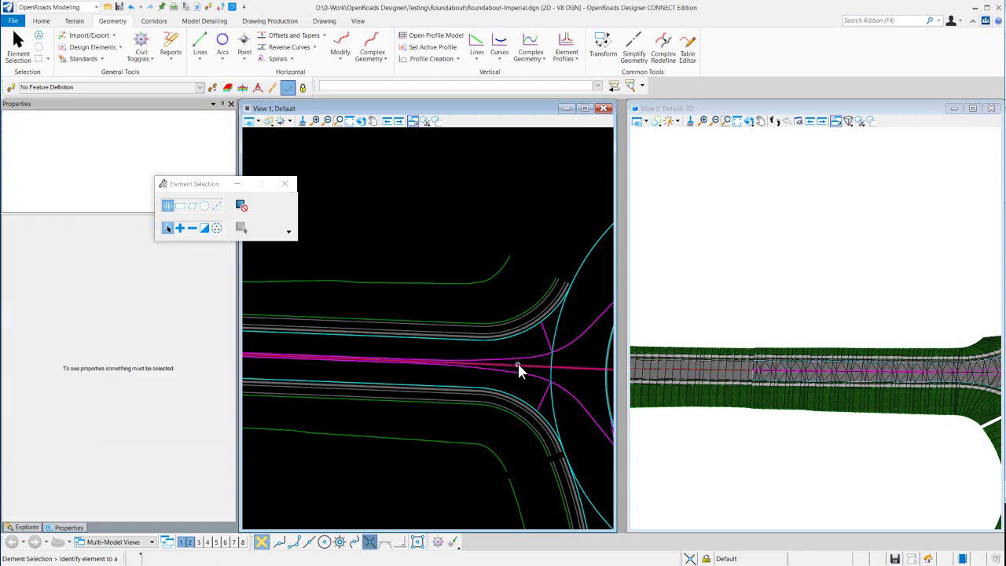
pyautogui.click(518, 361)
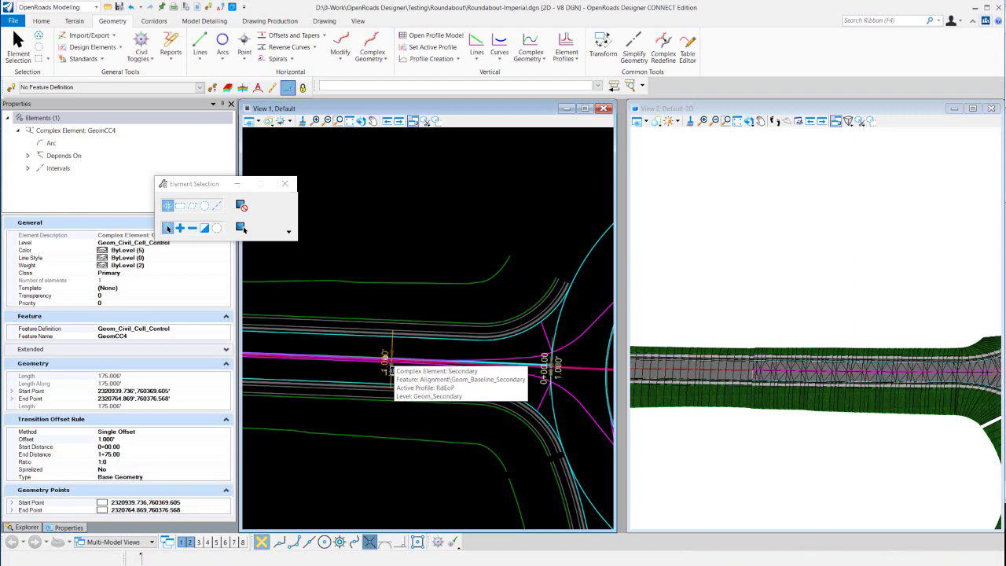
pyautogui.click(386, 359)
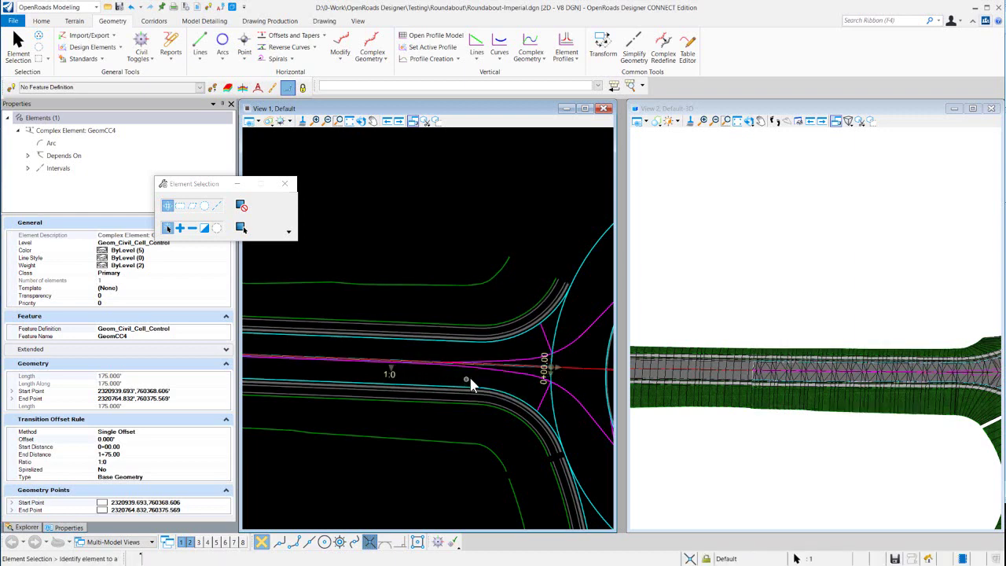
# Step: Set the transition offset of the control line just south of the western approach alignment to 0'
pyautogui.click(492, 375)
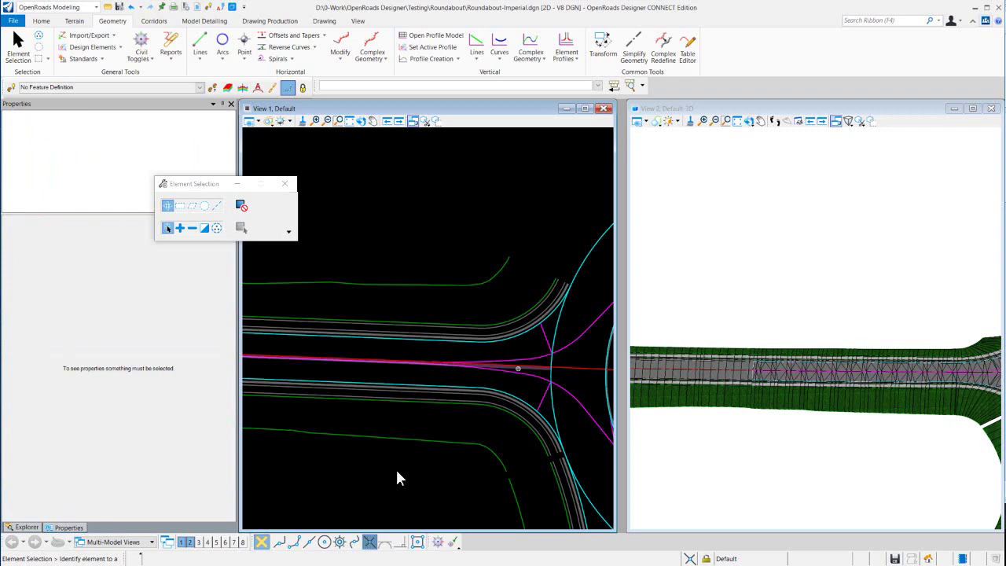
pyautogui.click(492, 371)
pyautogui.click(385, 360)
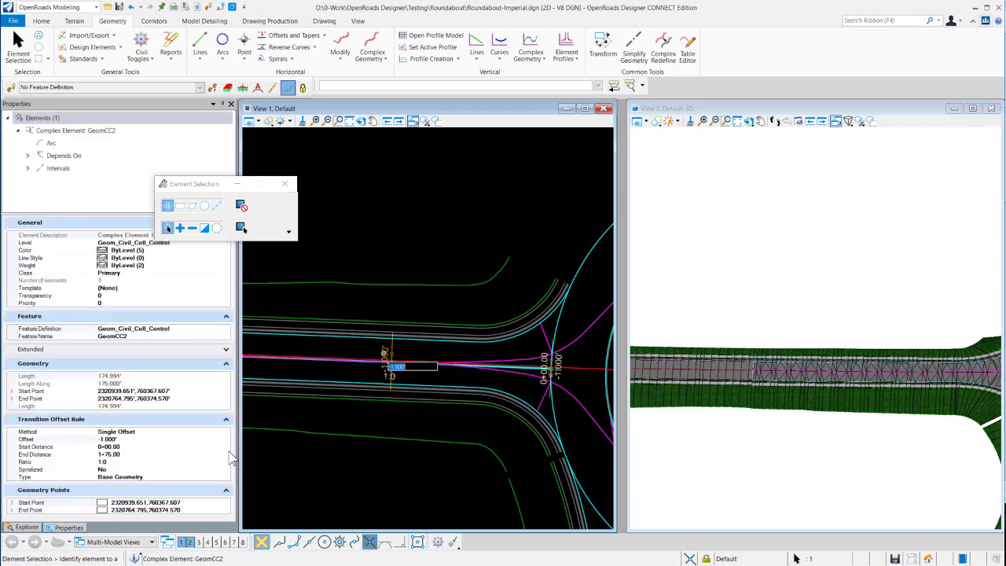
pyautogui.press('BackSpace')
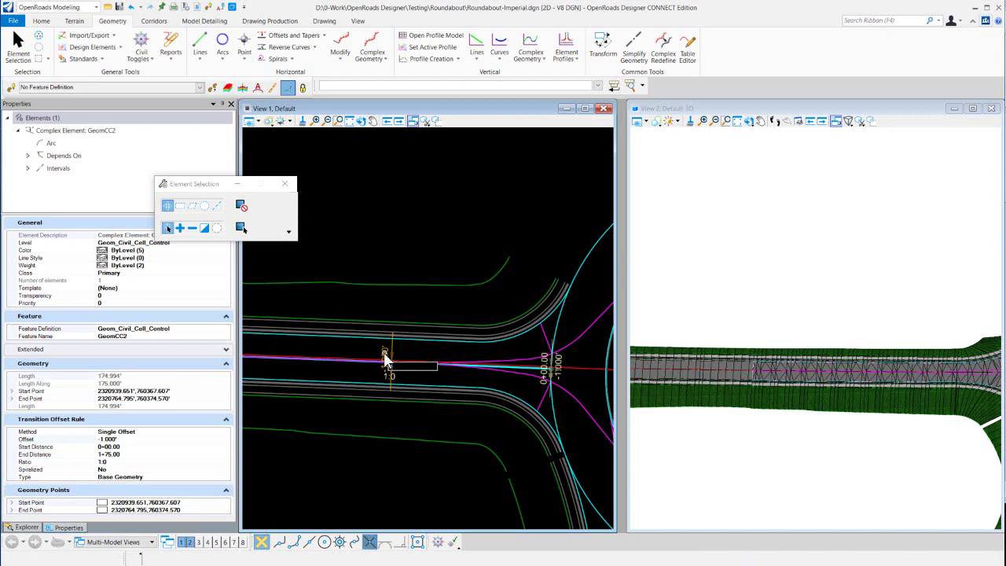
pyautogui.press('Escape')
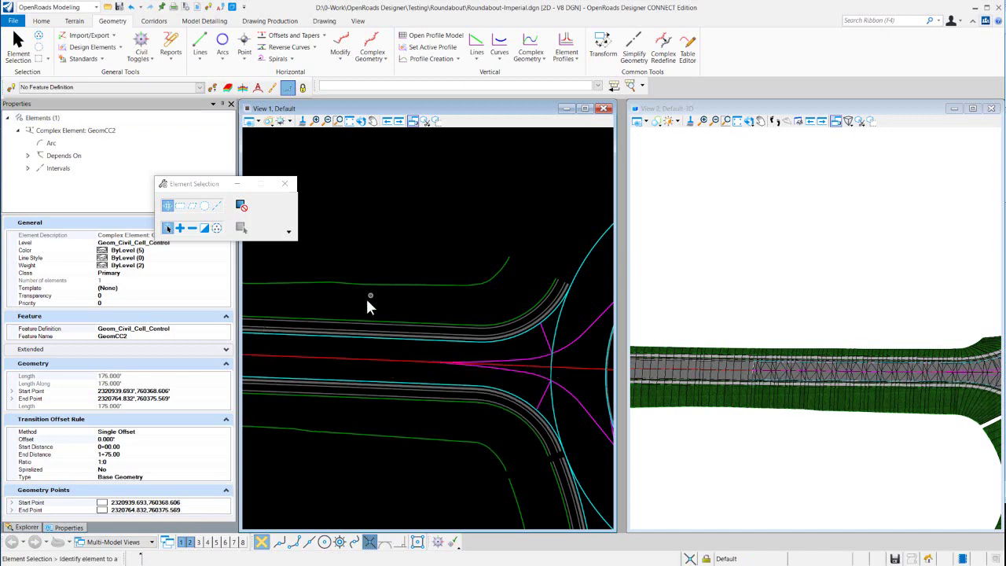
# Step: Examine the dimensions and properties of the northern and southern median edge lines on the western approach
pyautogui.scroll(-2, 363, 311)
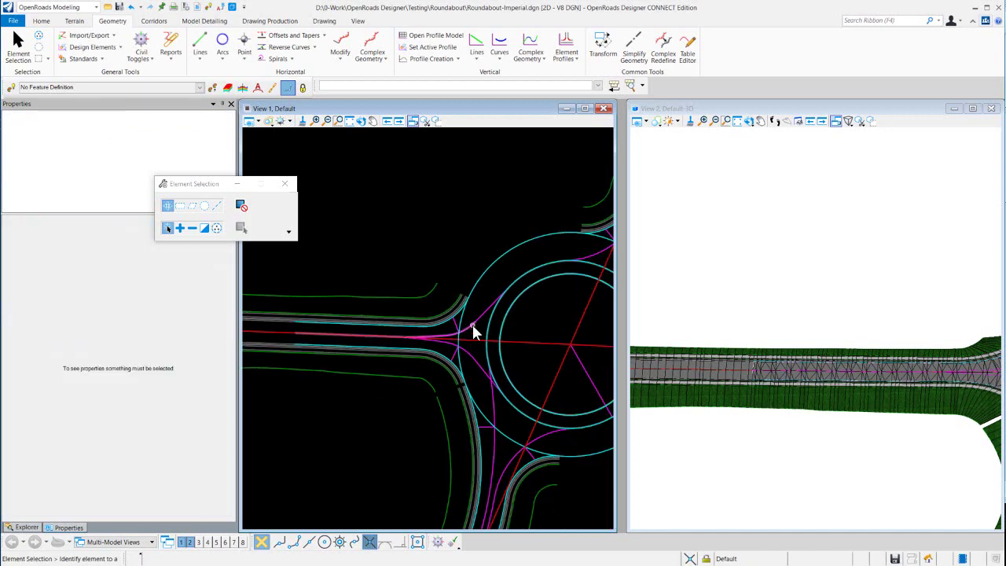
pyautogui.scroll(2, 486, 334)
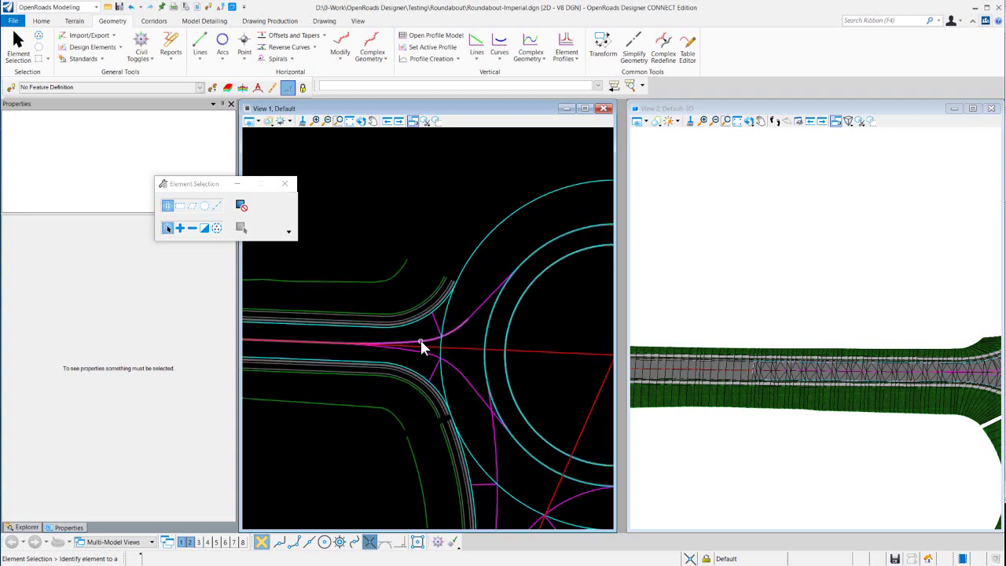
pyautogui.moveTo(422, 346)
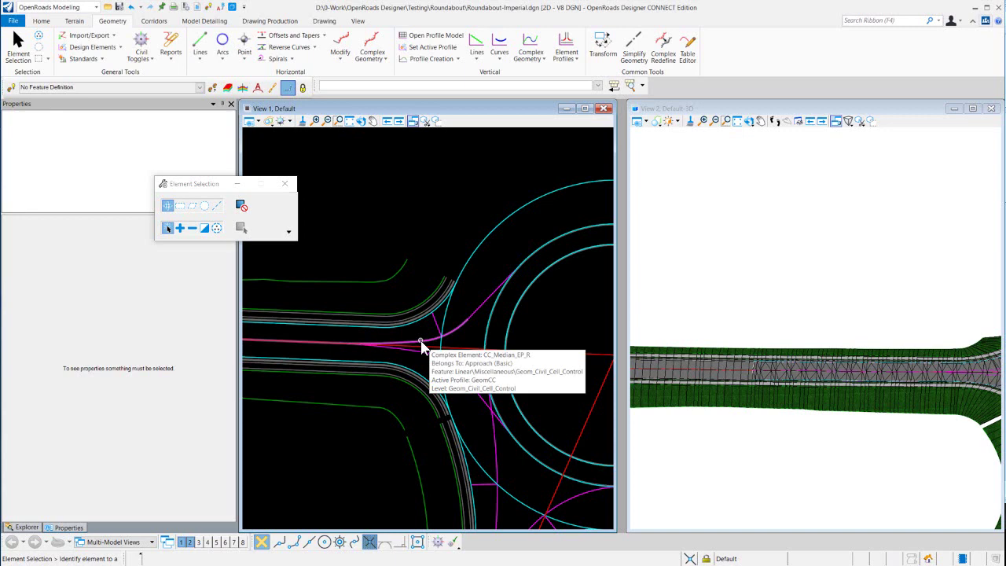
pyautogui.click(422, 346)
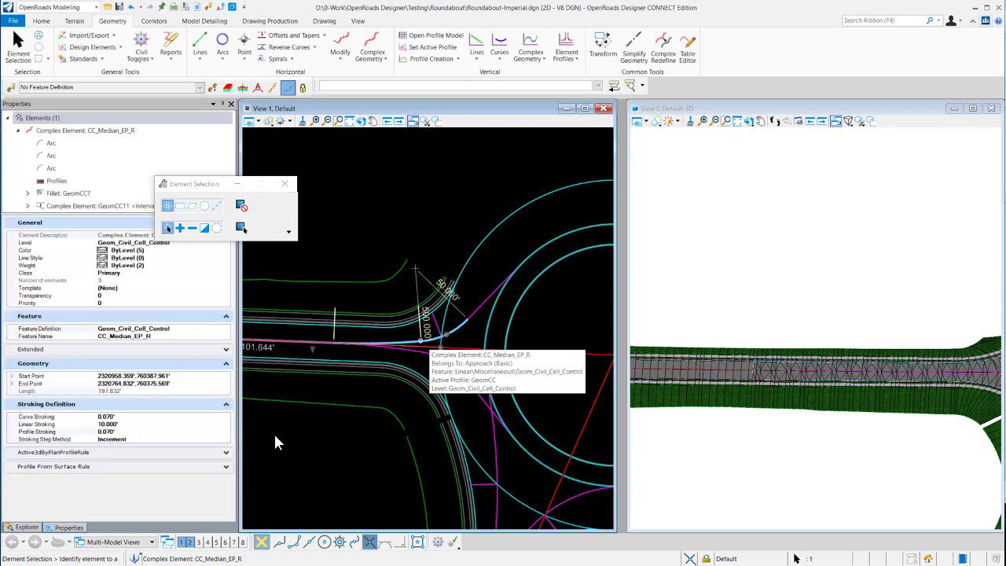
pyautogui.click(291, 283)
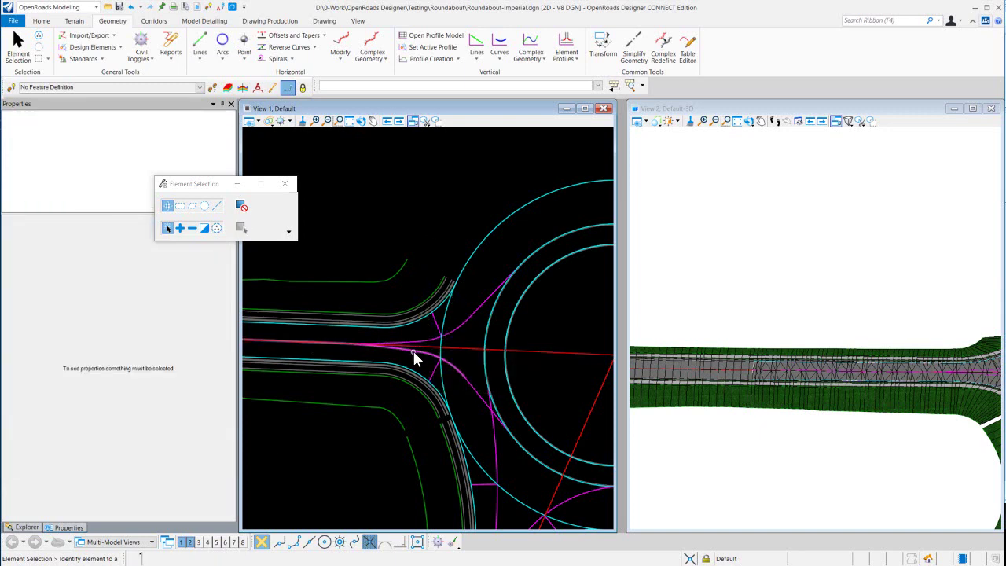
pyautogui.click(415, 354)
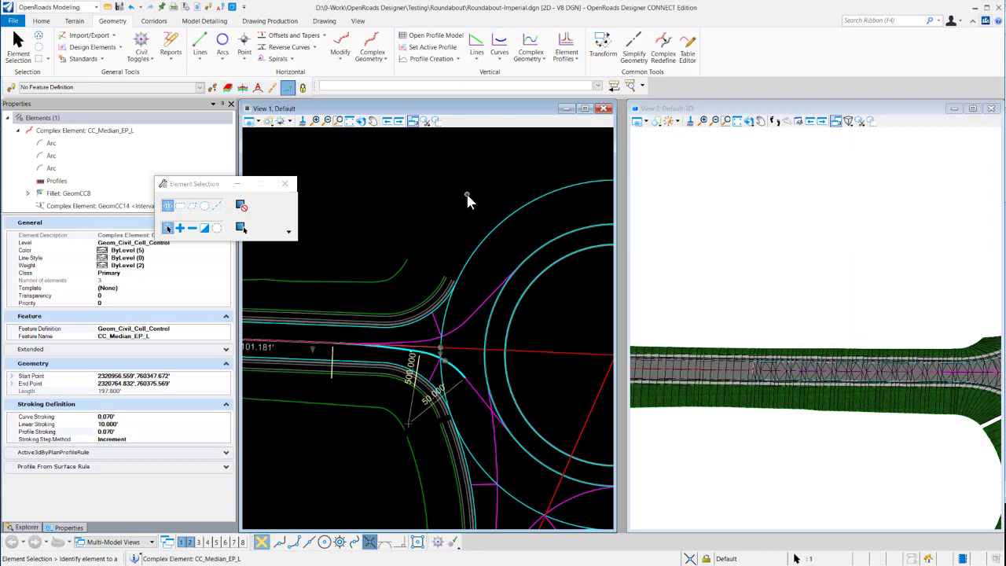
pyautogui.click(427, 341)
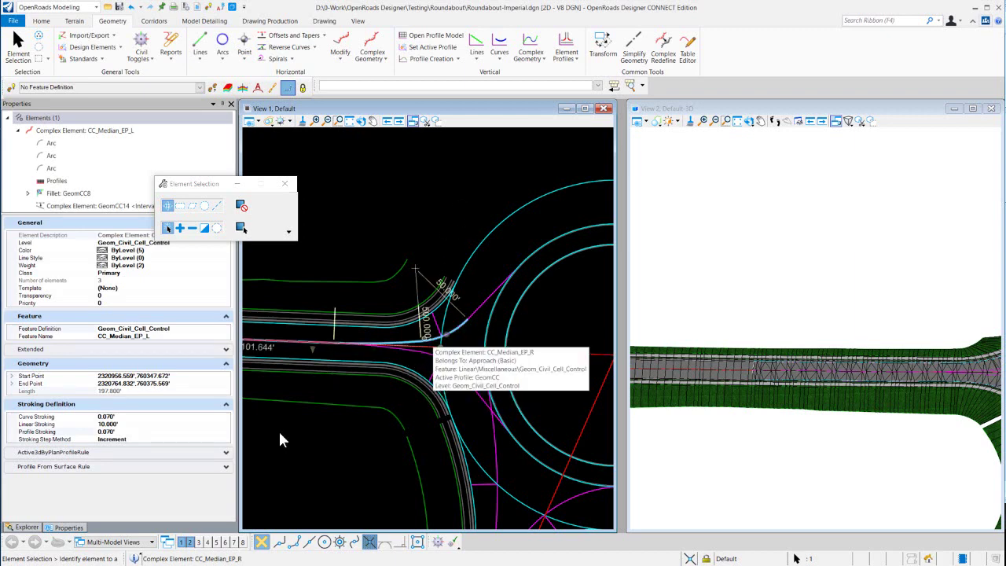
pyautogui.click(425, 350)
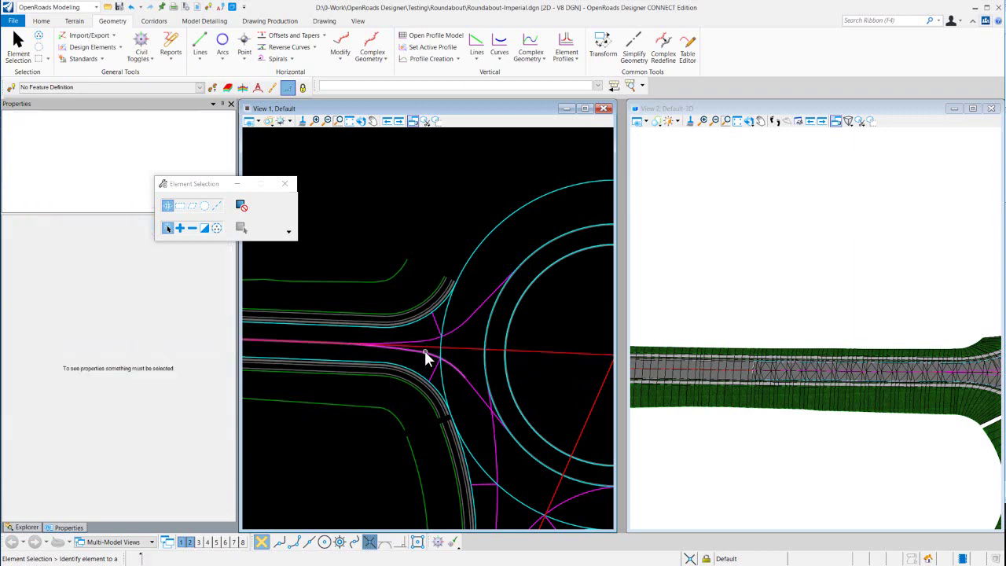
pyautogui.click(425, 349)
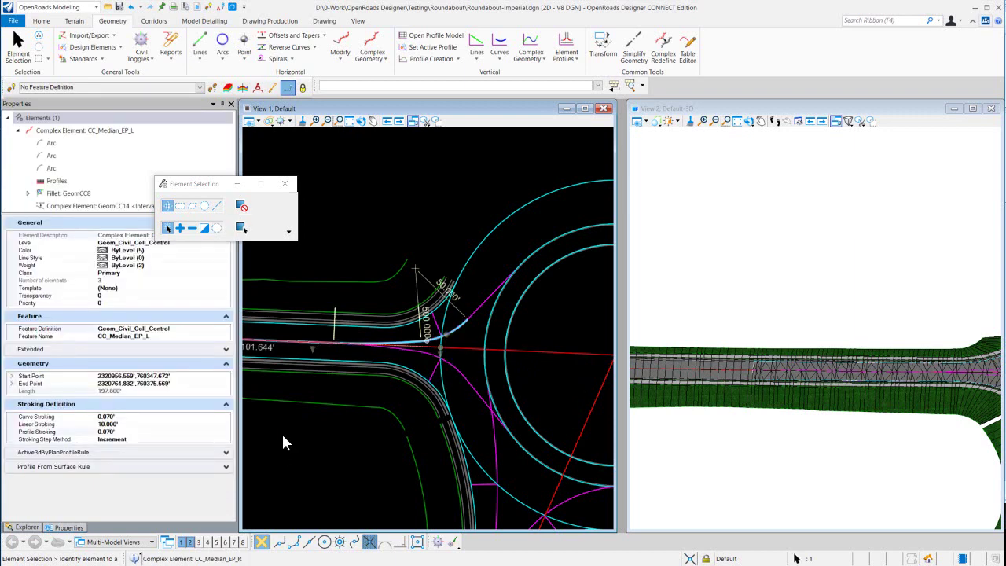
# Step: Examine the western approach's northern edge of pavement and the short lane width control line beside it
pyautogui.click(432, 284)
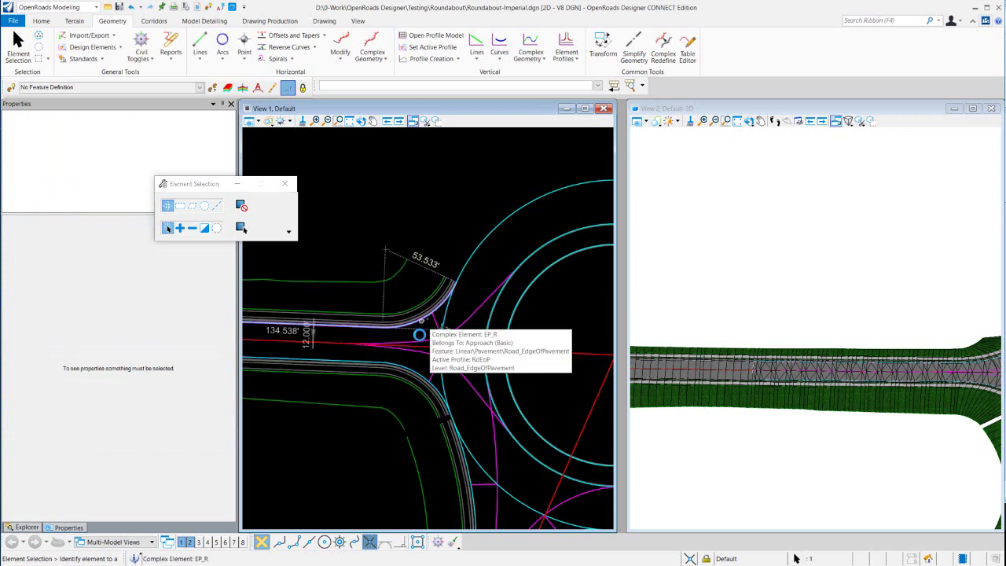
pyautogui.click(419, 335)
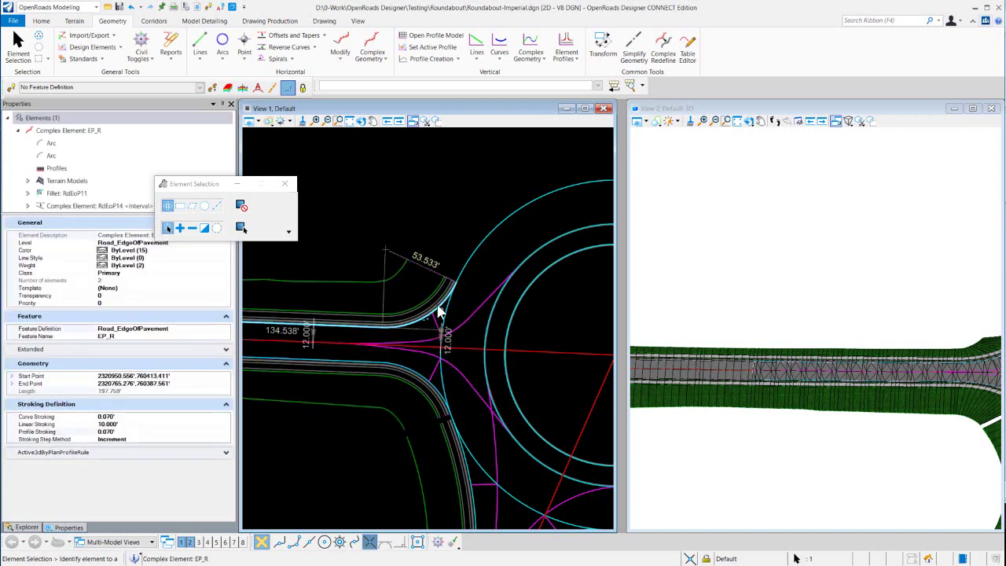
pyautogui.click(439, 322)
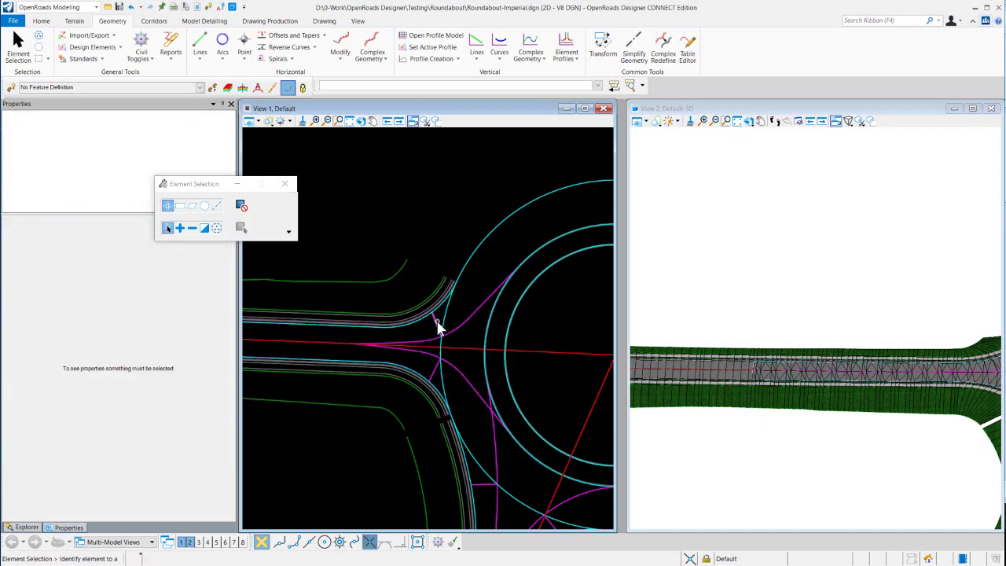
pyautogui.click(434, 344)
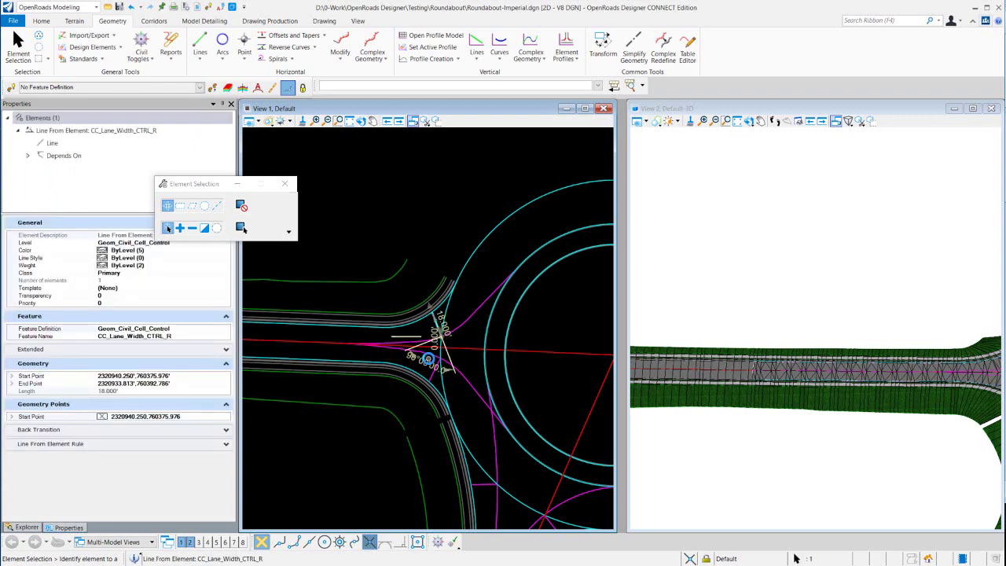
pyautogui.click(266, 289)
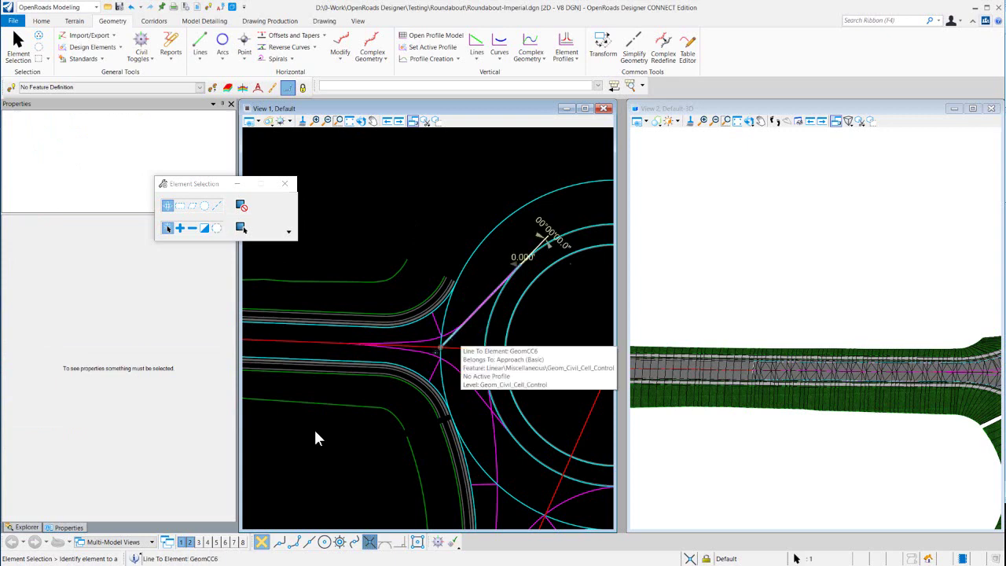
# Step: Examine the Line To Element rule of the northern control line running from the western approach to the inner circles
pyautogui.click(456, 341)
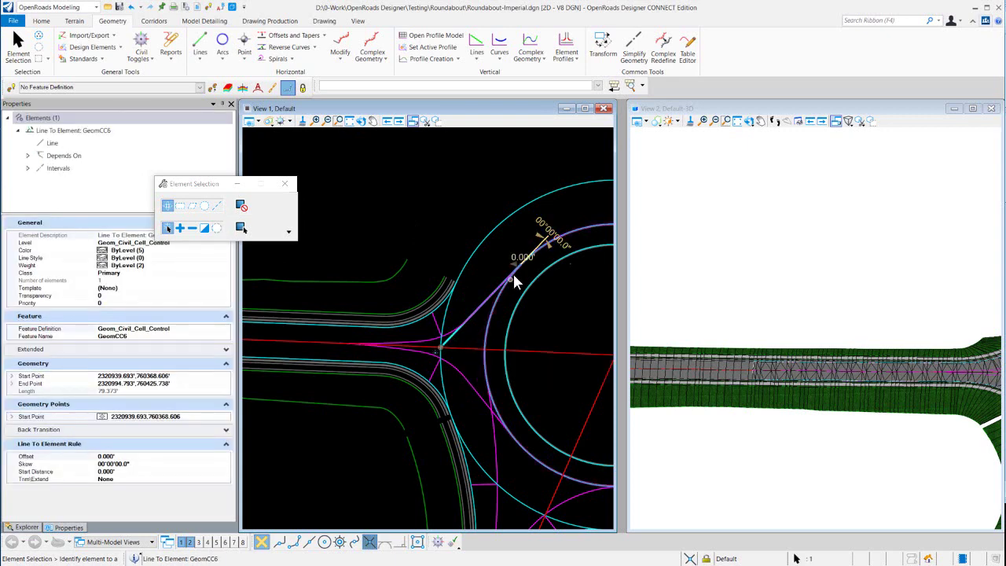
pyautogui.click(441, 346)
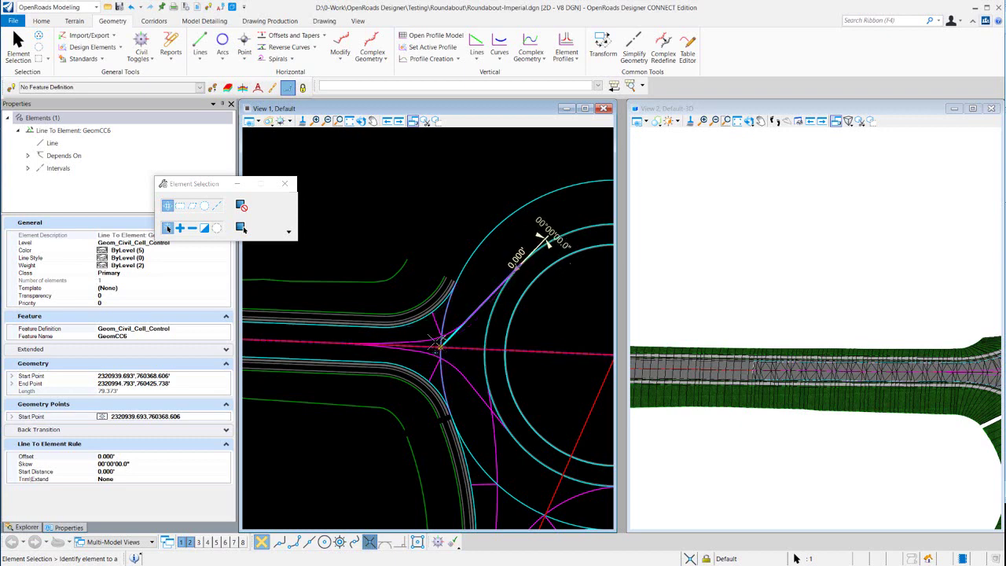
pyautogui.click(437, 345)
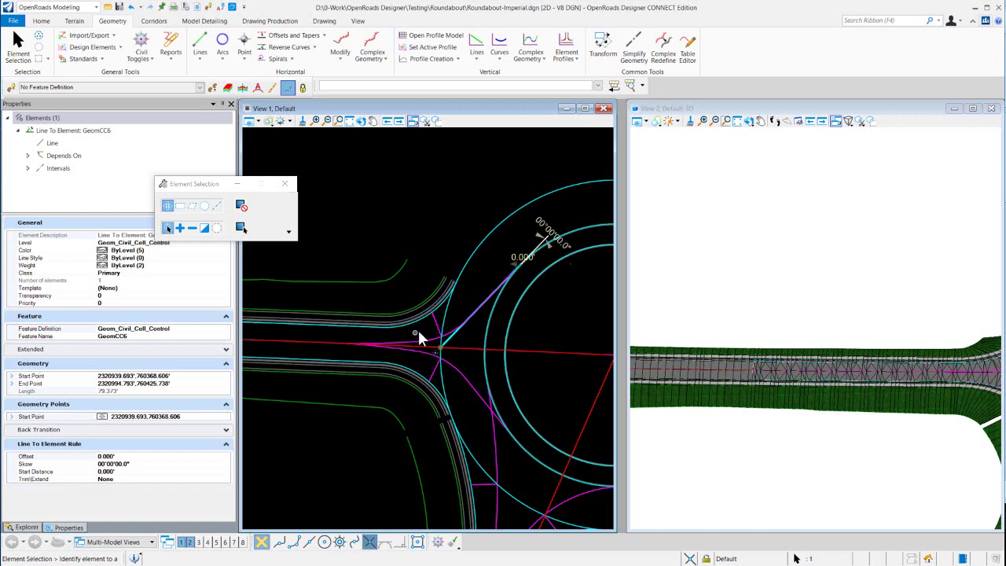
pyautogui.click(429, 259)
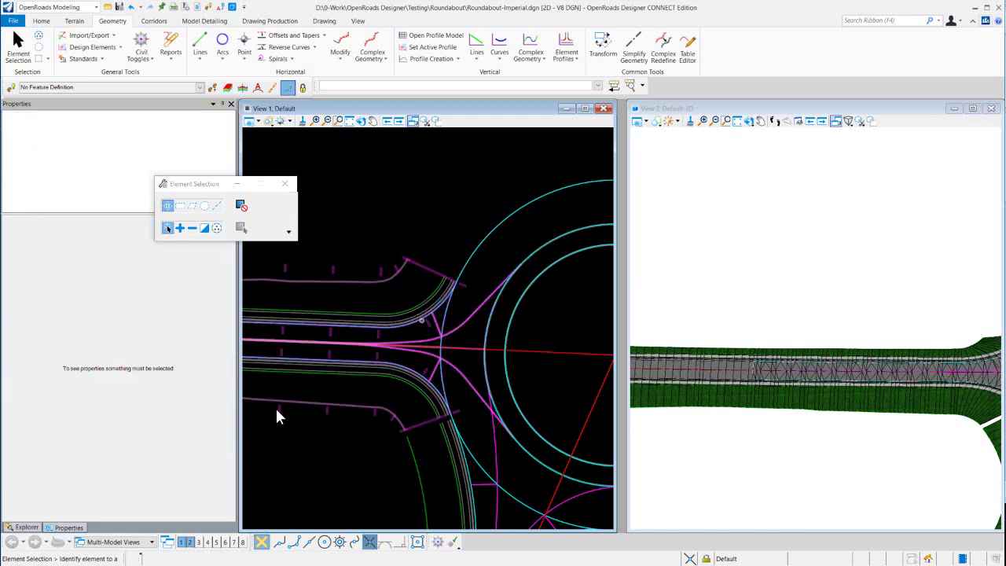
# Step: Recheck how the northern edge of pavement relates to the lane width control line at the western entry
pyautogui.click(431, 264)
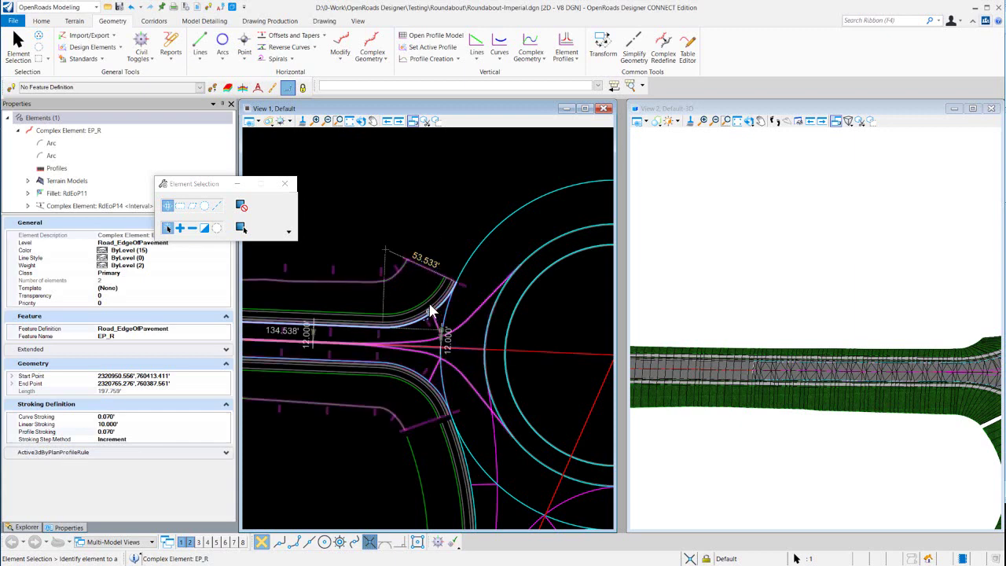
pyautogui.click(444, 232)
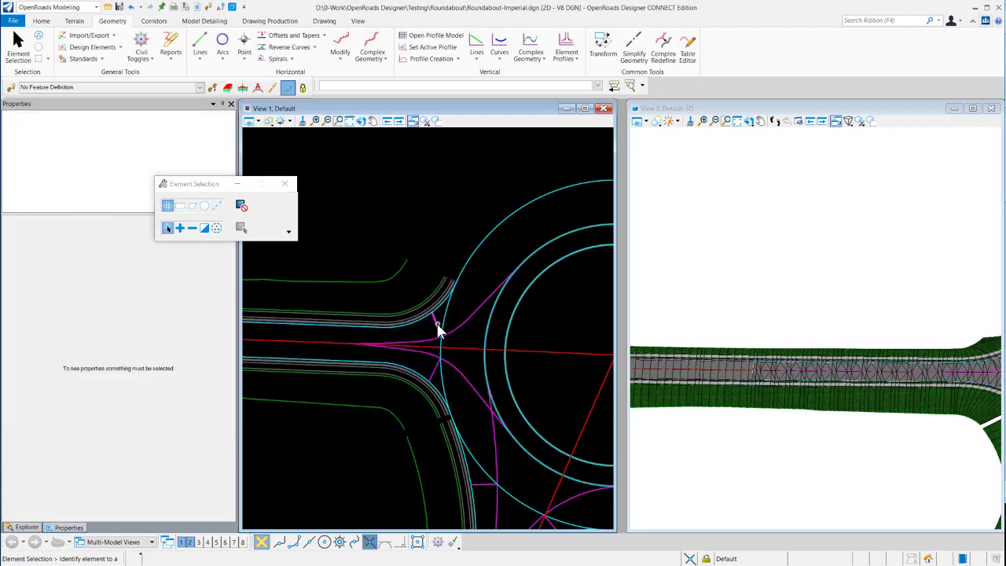
pyautogui.click(439, 330)
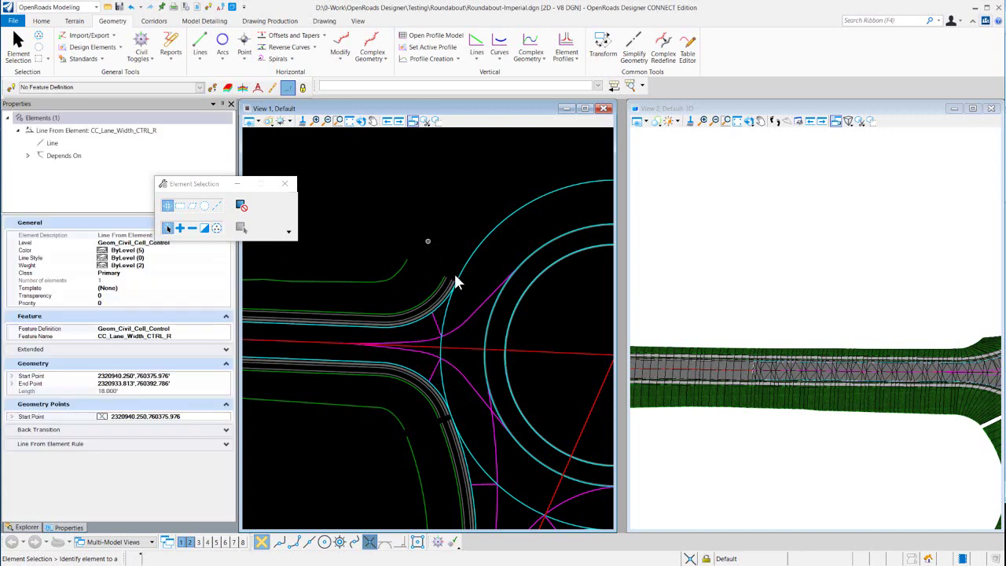
pyautogui.click(467, 333)
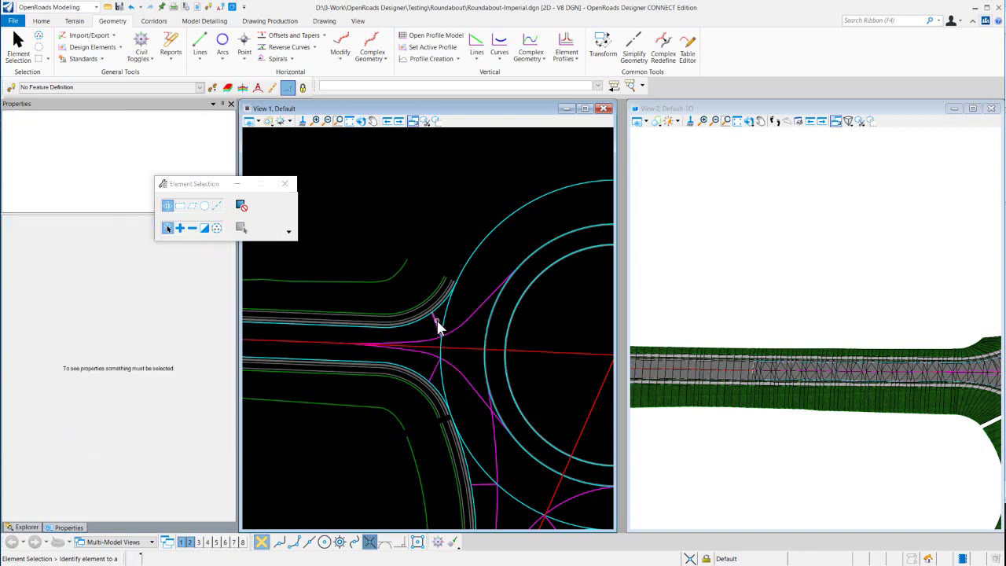
pyautogui.click(438, 328)
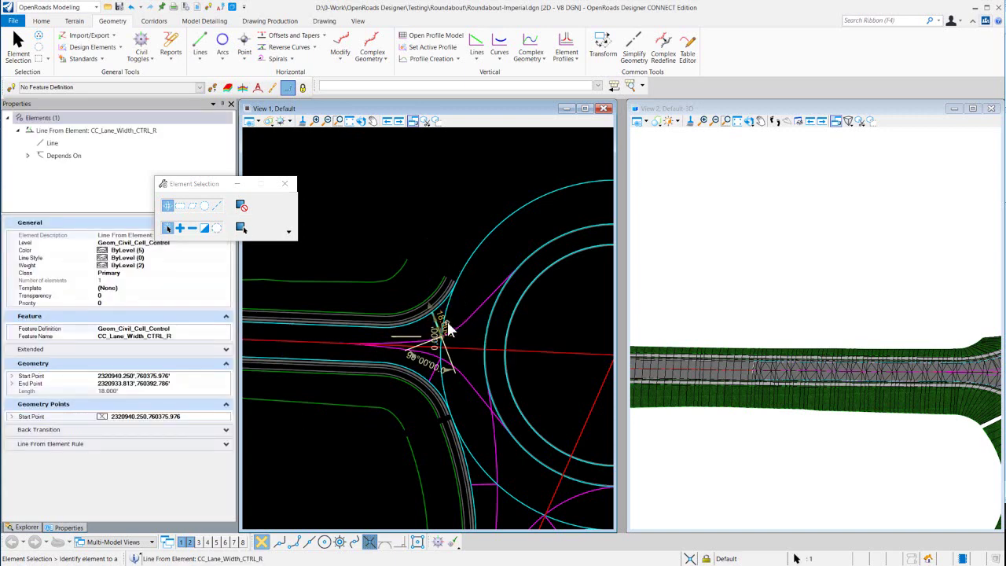
pyautogui.click(440, 225)
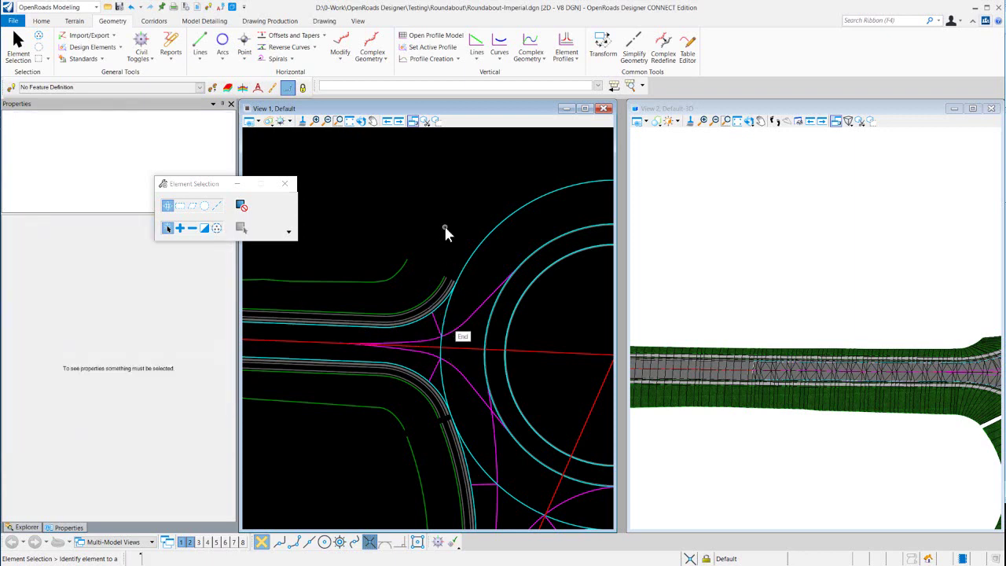
# Step: Set the Line To Element offset of the western approach's northern control line toward the inner circles to -12'
pyautogui.scroll(-3, 460, 283)
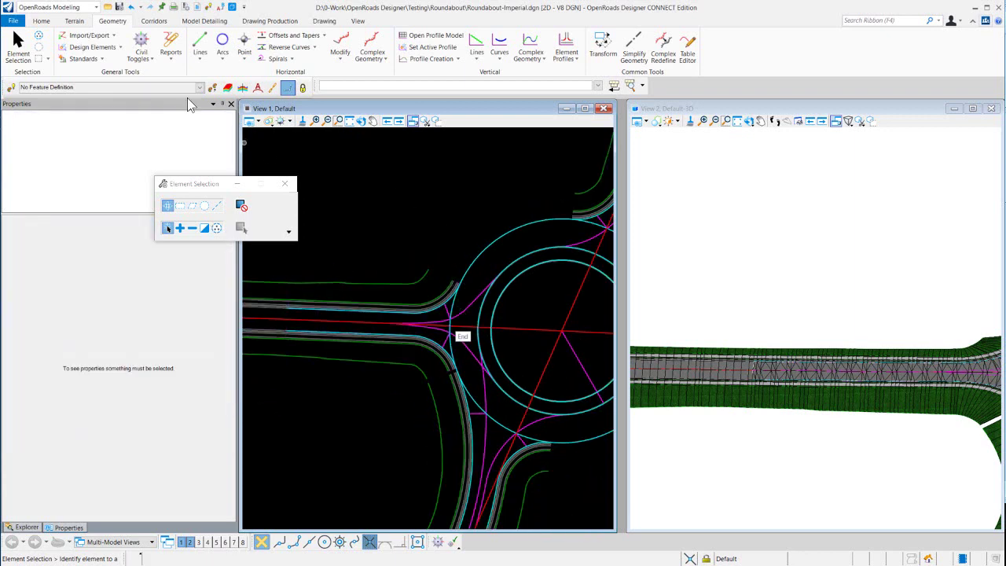
pyautogui.scroll(-2, 403, 316)
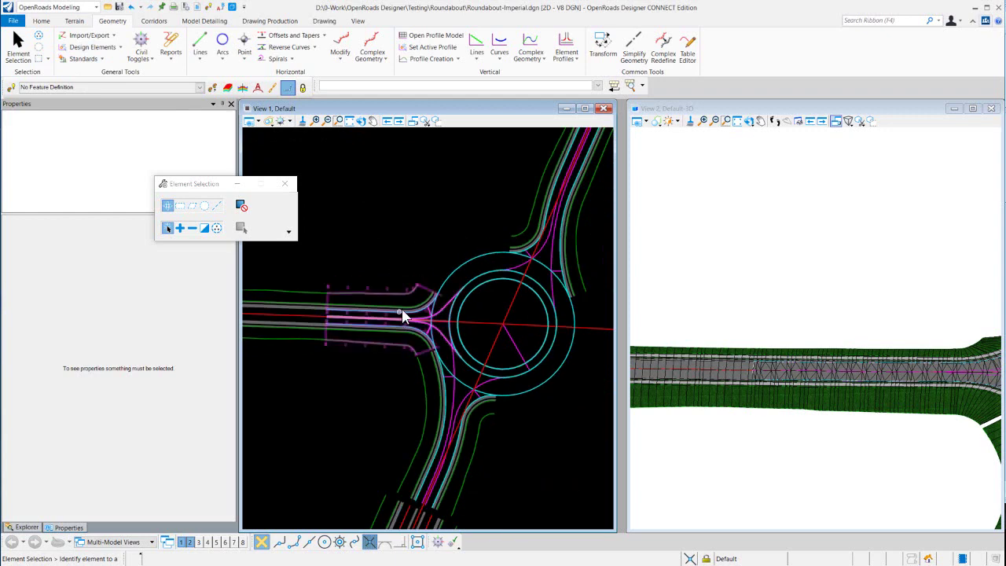
pyautogui.scroll(-1, 428, 287)
pyautogui.scroll(3, 430, 285)
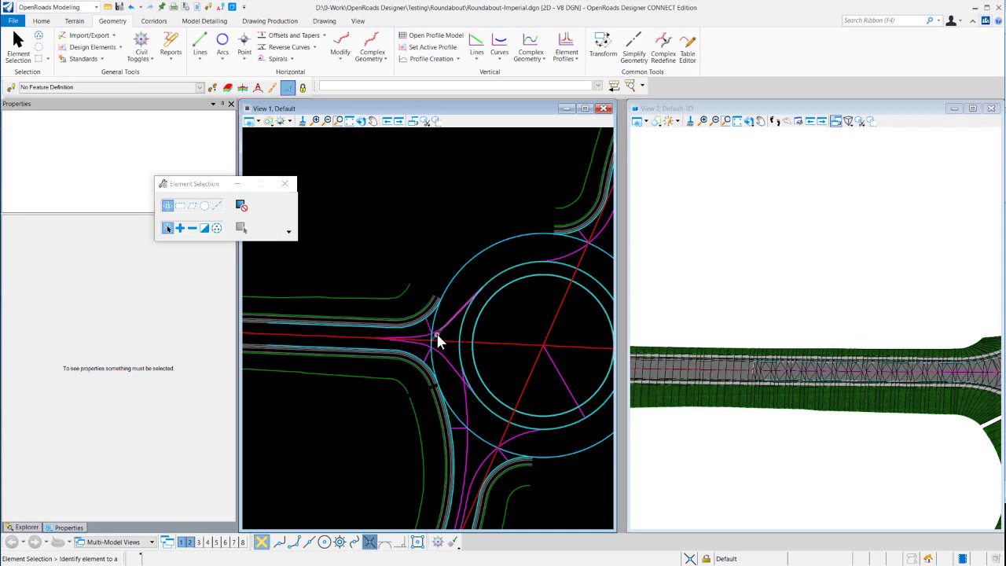
pyautogui.click(438, 340)
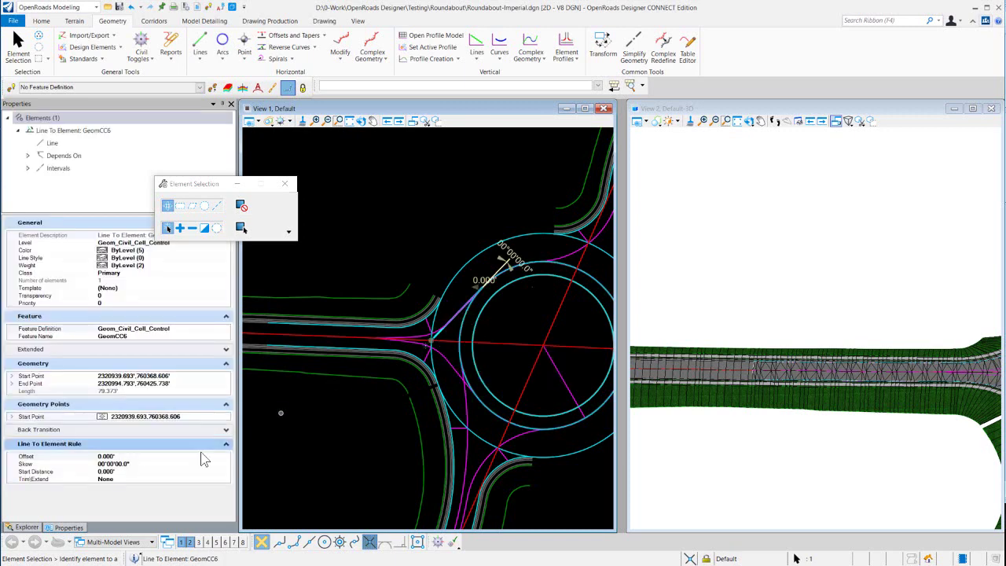
pyautogui.click(155, 456)
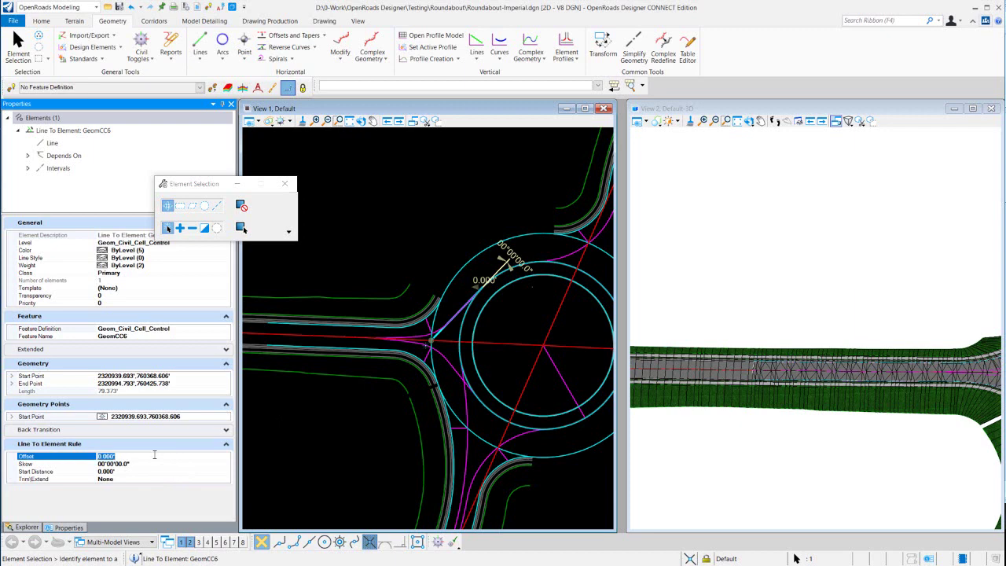
pyautogui.write('-12')
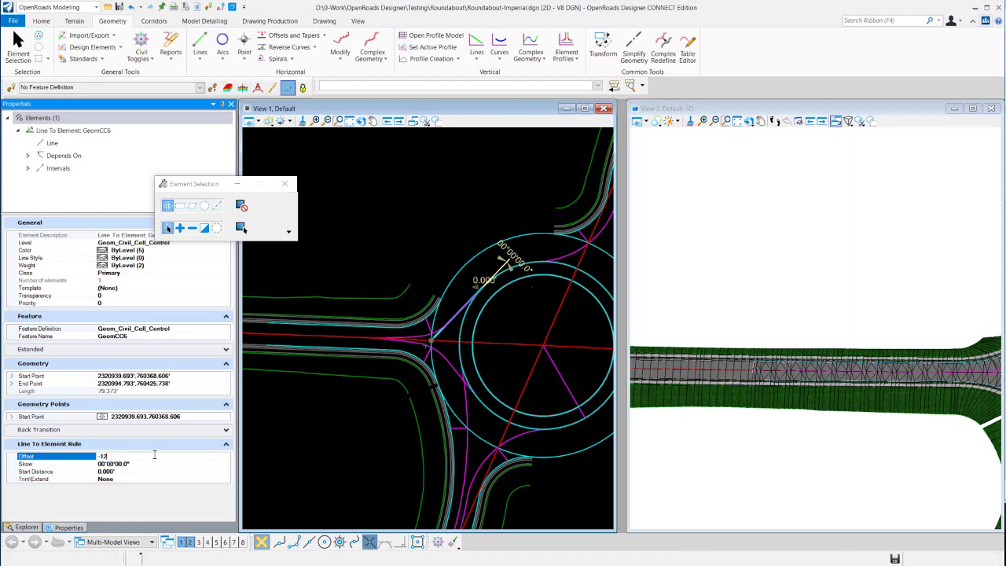
pyautogui.press('Return')
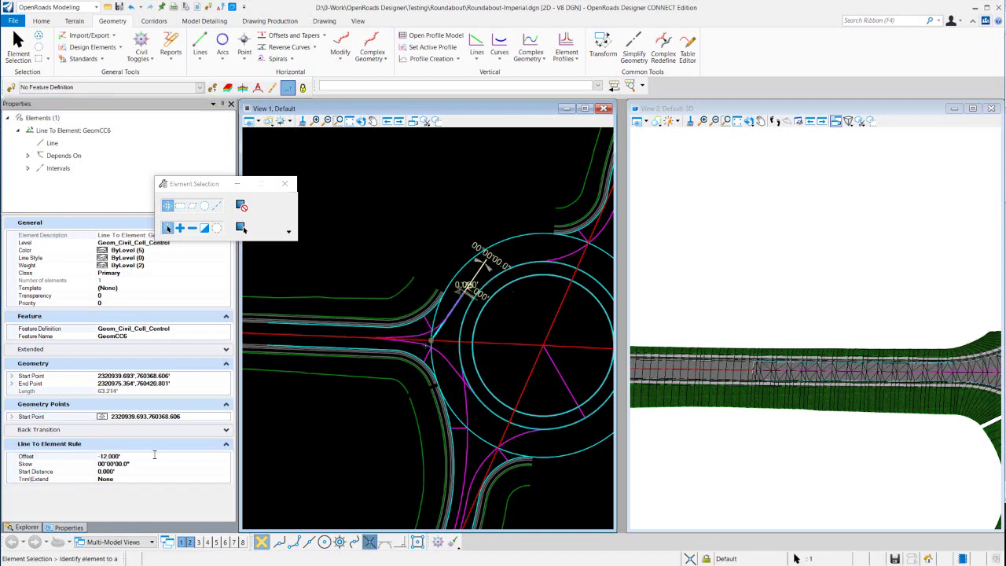
pyautogui.click(279, 291)
# Step: Examine the northern lane width control line and median edge line after the offset change
pyautogui.scroll(2, 426, 326)
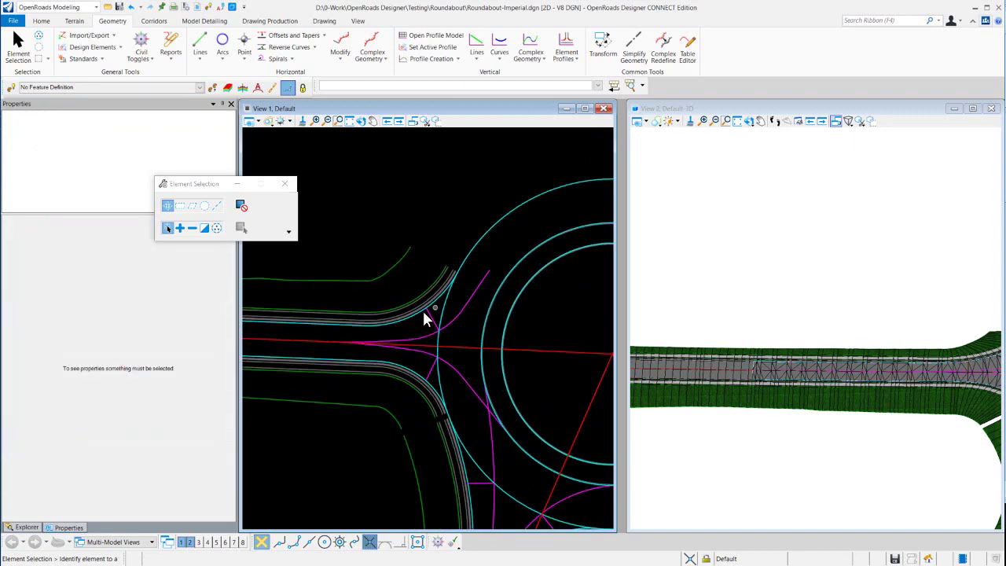
pyautogui.click(425, 339)
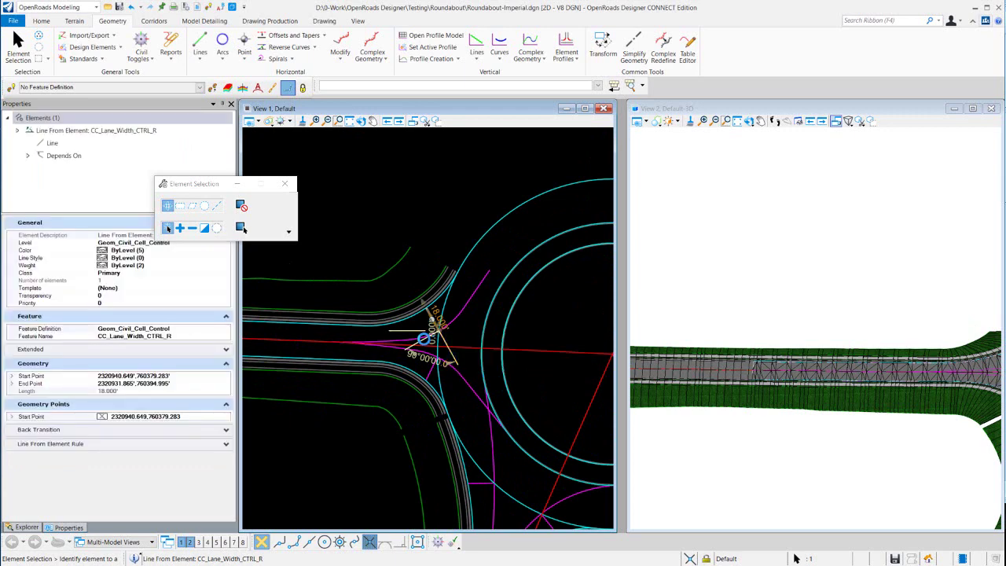
pyautogui.click(444, 249)
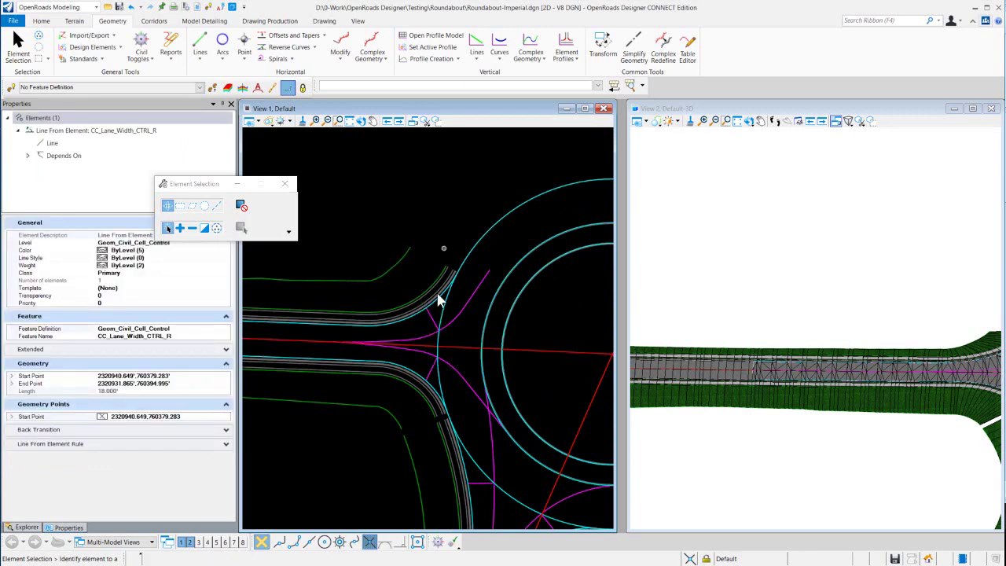
pyautogui.click(433, 337)
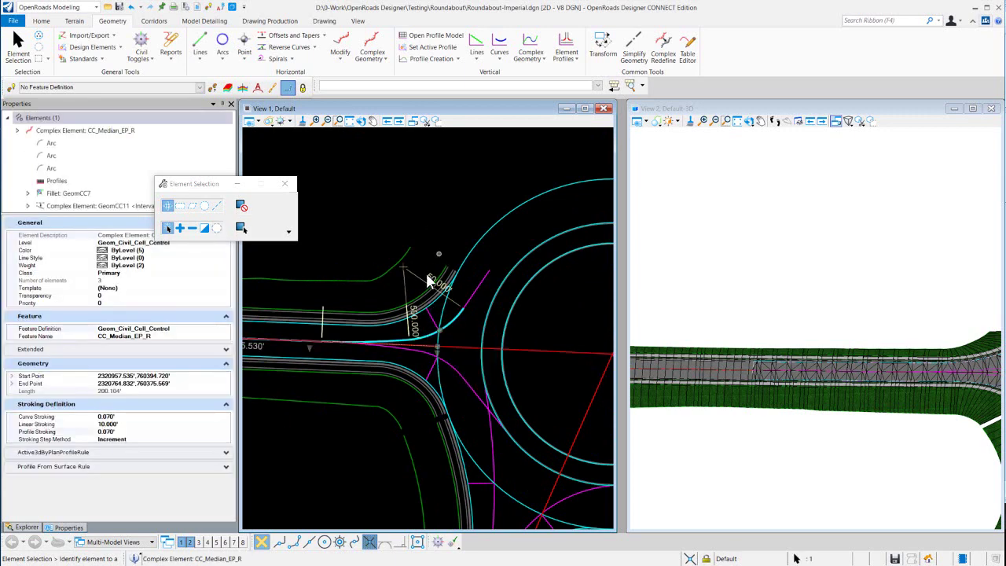
# Step: Set the entry curve radius of the western approach's northern median edge line to 100'
pyautogui.click(433, 256)
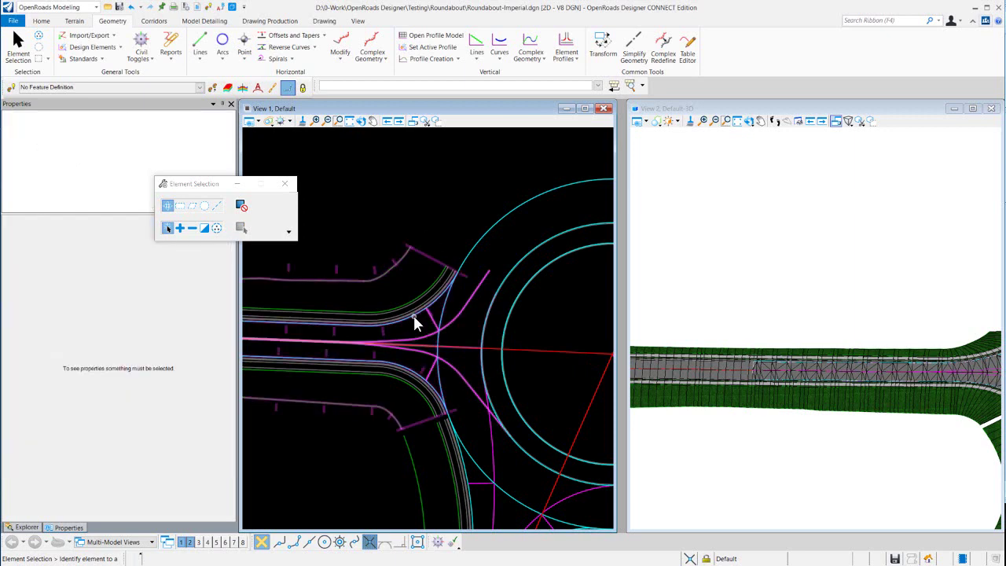
pyautogui.click(416, 319)
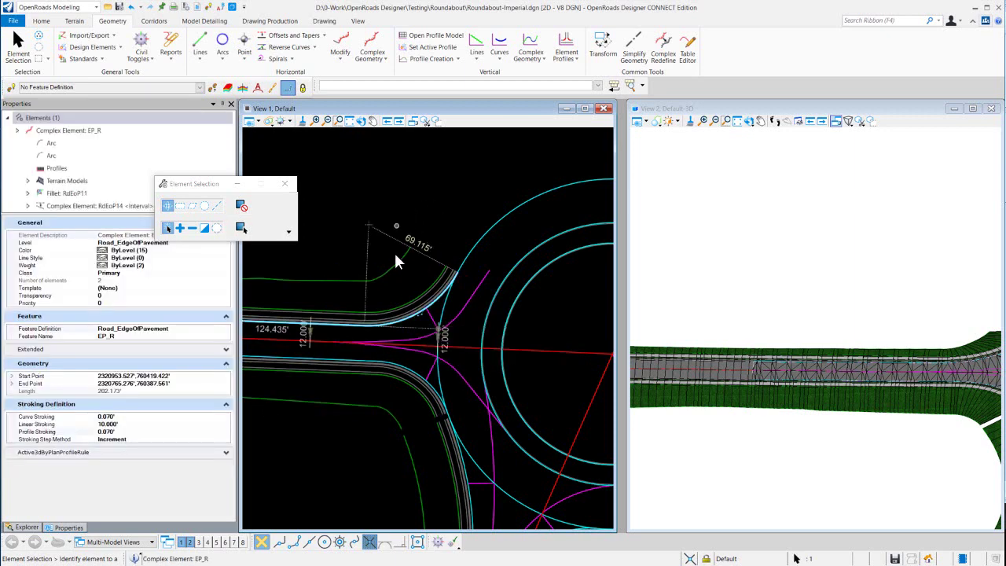
pyautogui.click(465, 295)
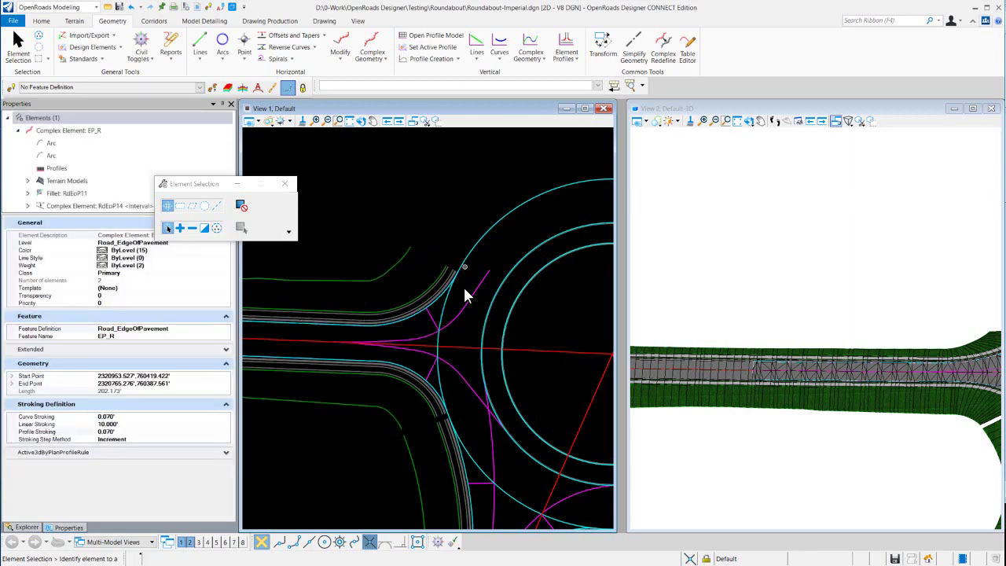
pyautogui.click(419, 339)
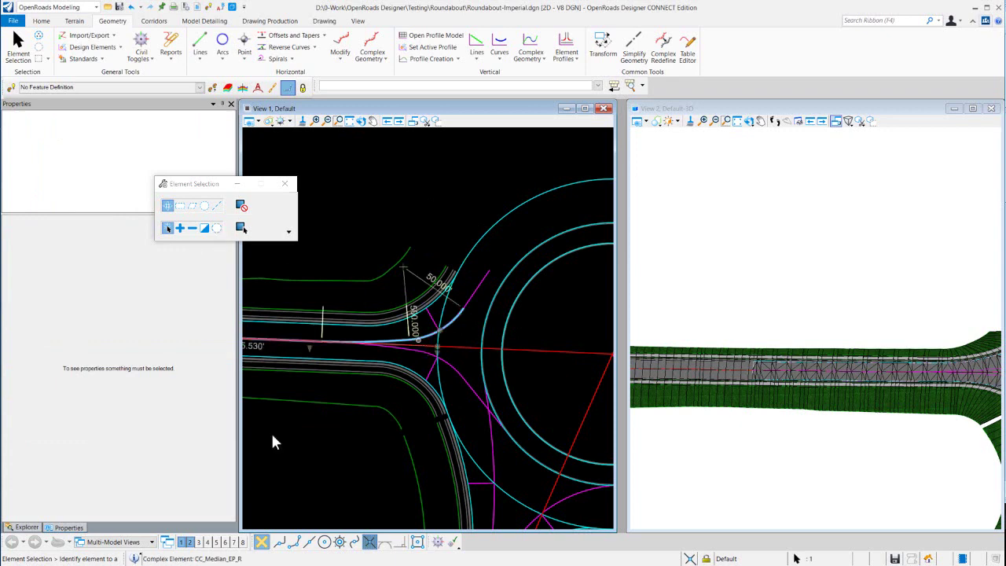
pyautogui.click(433, 283)
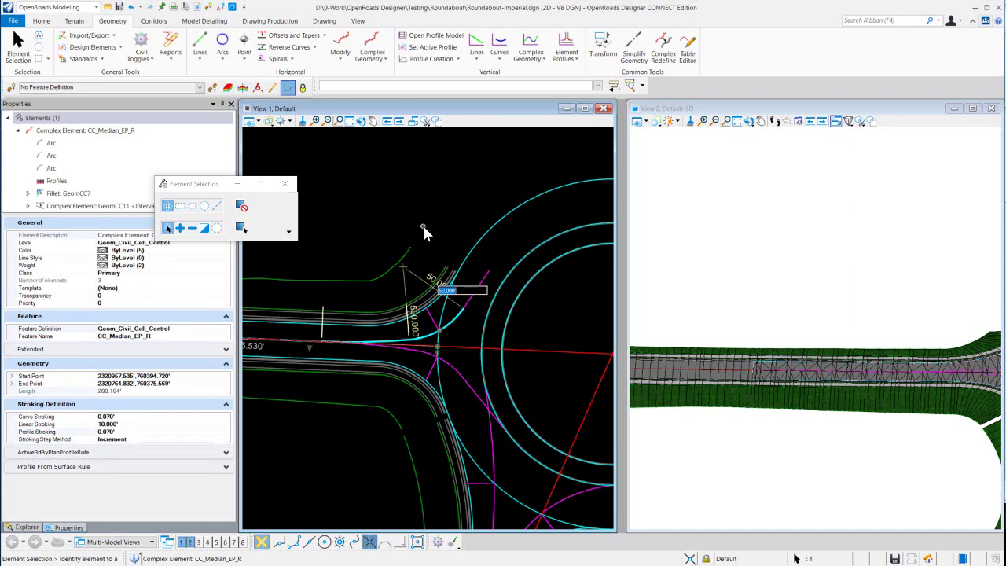
pyautogui.write('100')
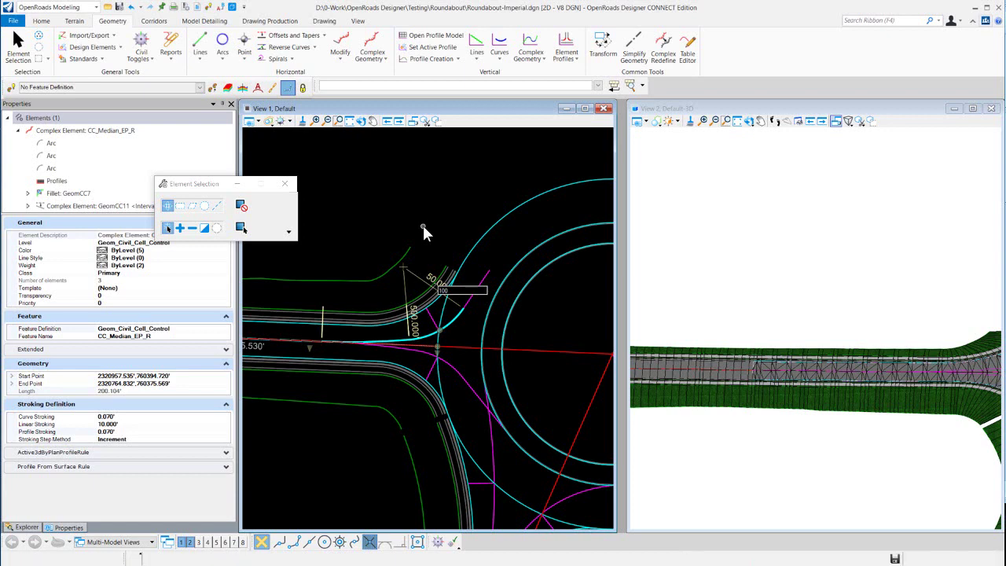
pyautogui.press('Return')
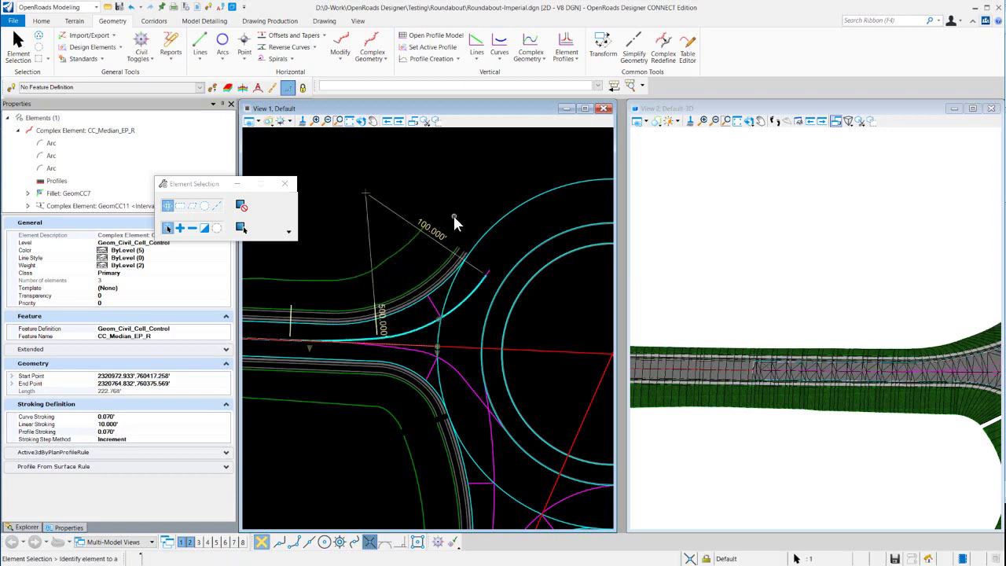
# Step: Examine the northern median edge line and the adjoining pavement edge of the western approach after the radius change
pyautogui.click(325, 263)
pyautogui.scroll(1, 324, 258)
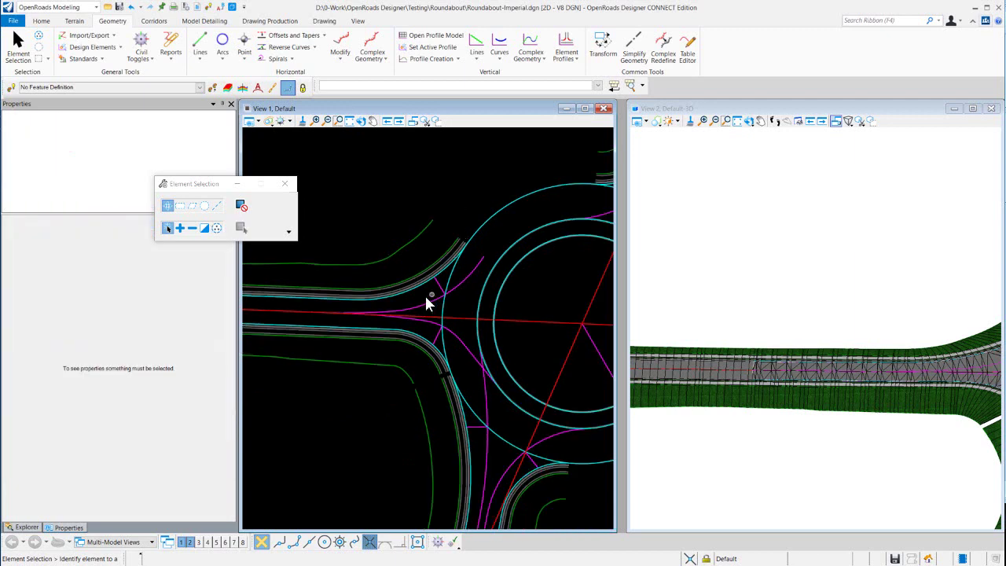
pyautogui.scroll(1, 422, 289)
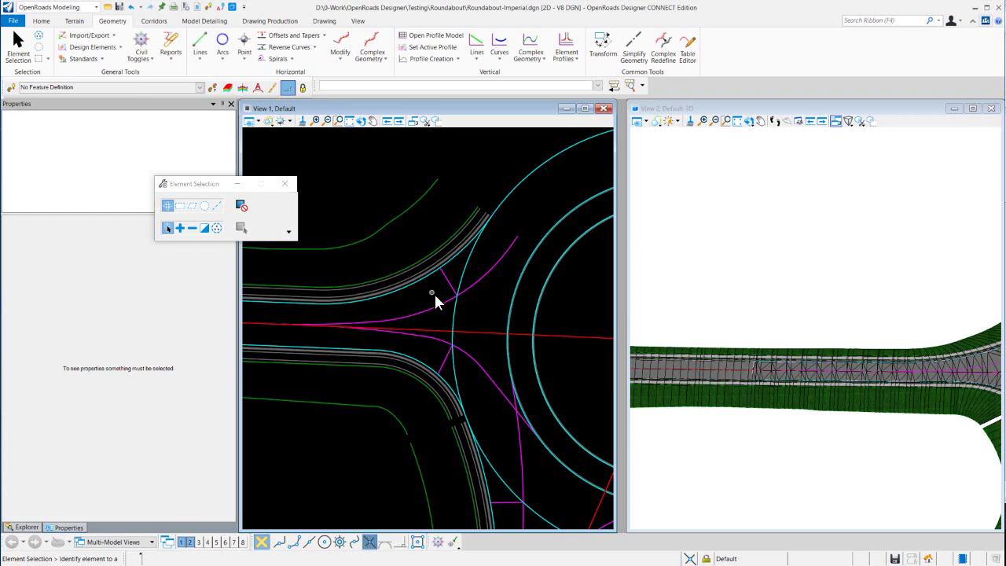
pyautogui.click(438, 308)
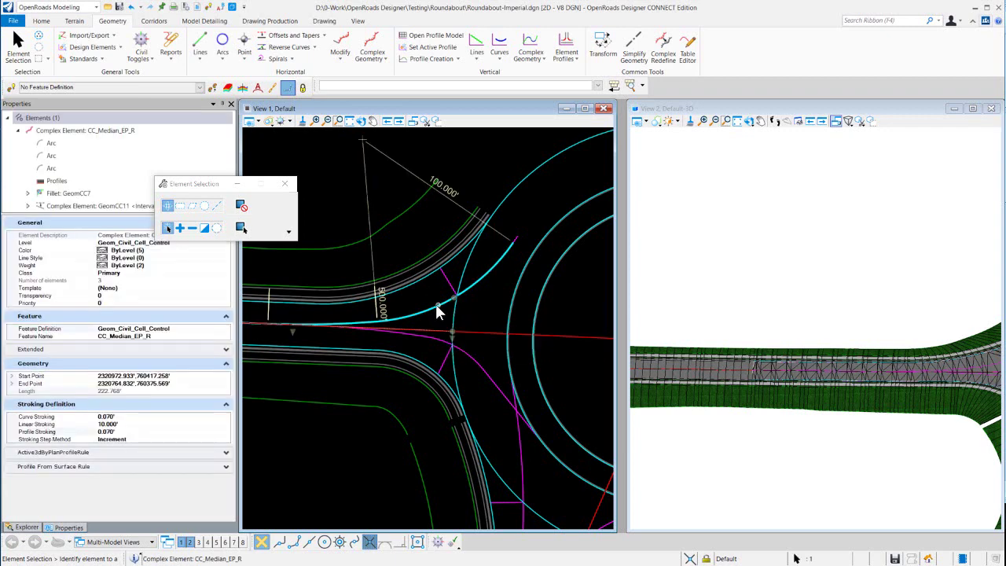
pyautogui.scroll(-2, 438, 309)
pyautogui.scroll(-1, 397, 307)
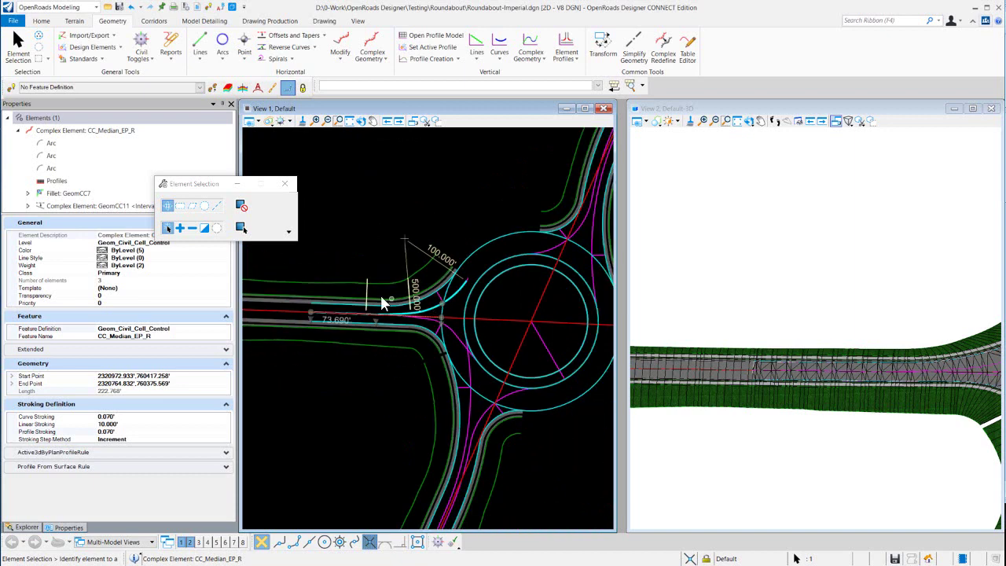
pyautogui.scroll(4, 377, 307)
pyautogui.scroll(-4, 377, 307)
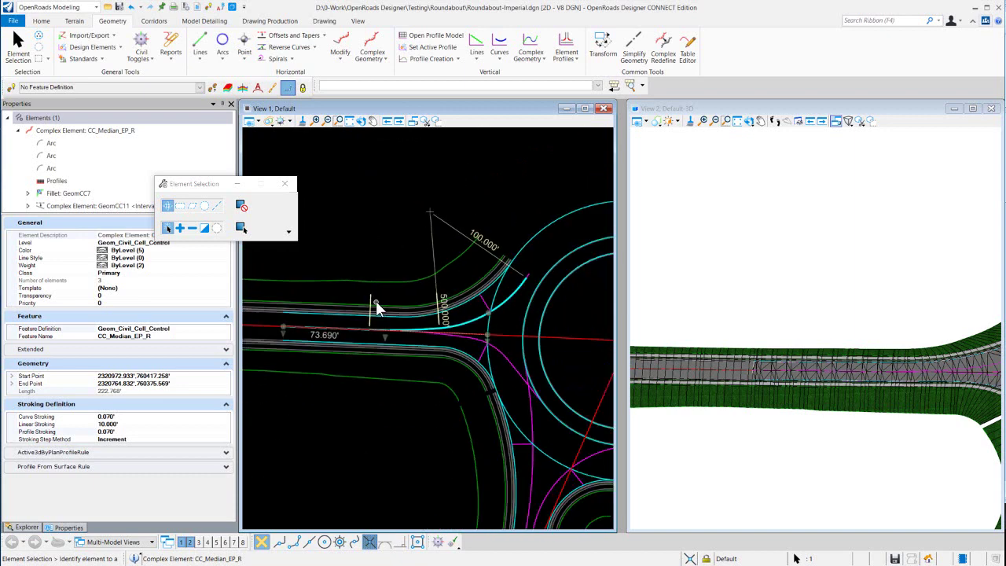
pyautogui.scroll(3, 384, 308)
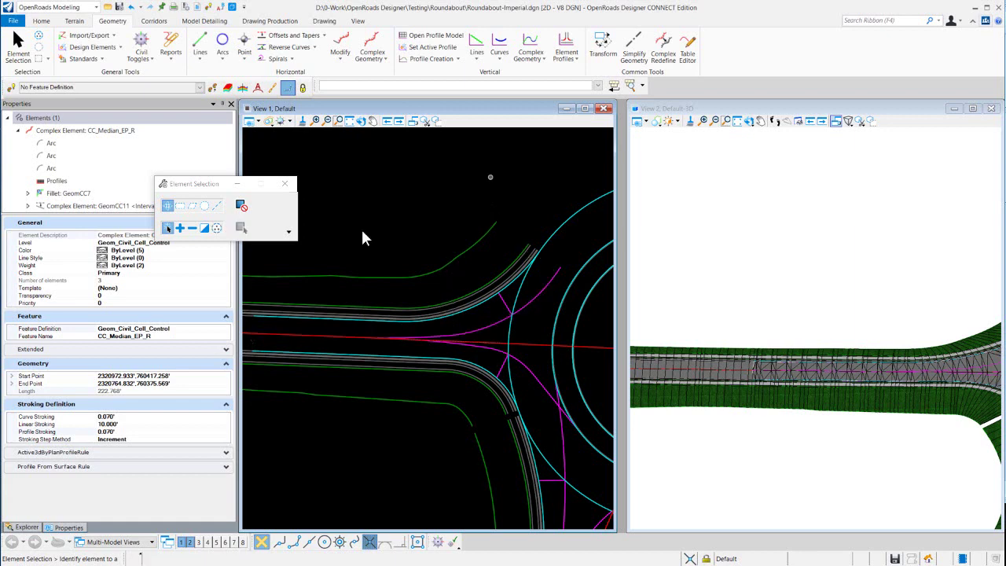
# Step: Inspect the southern median edge line and the straight northern edge-of-pavement line of the western approach
pyautogui.click(452, 303)
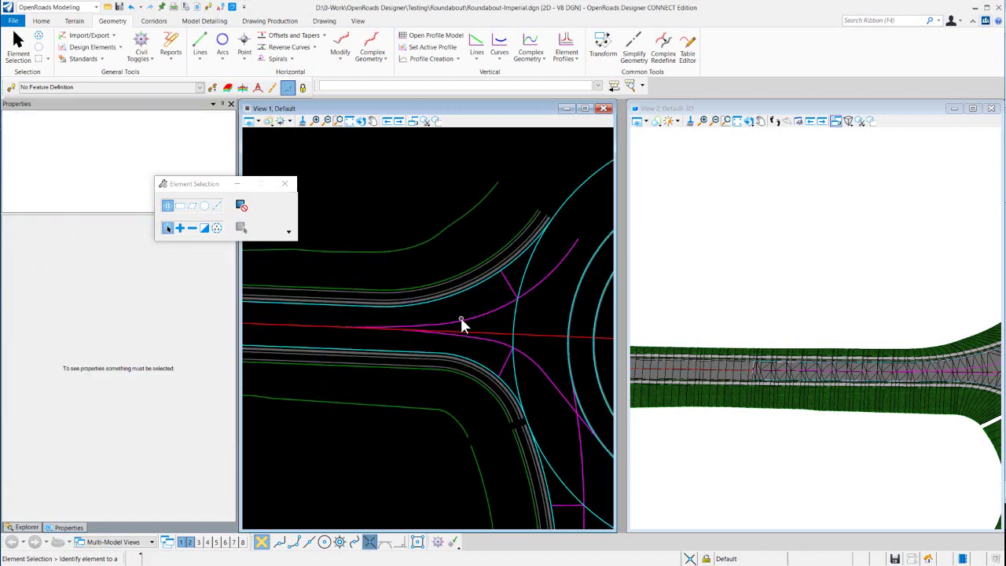
pyautogui.click(499, 340)
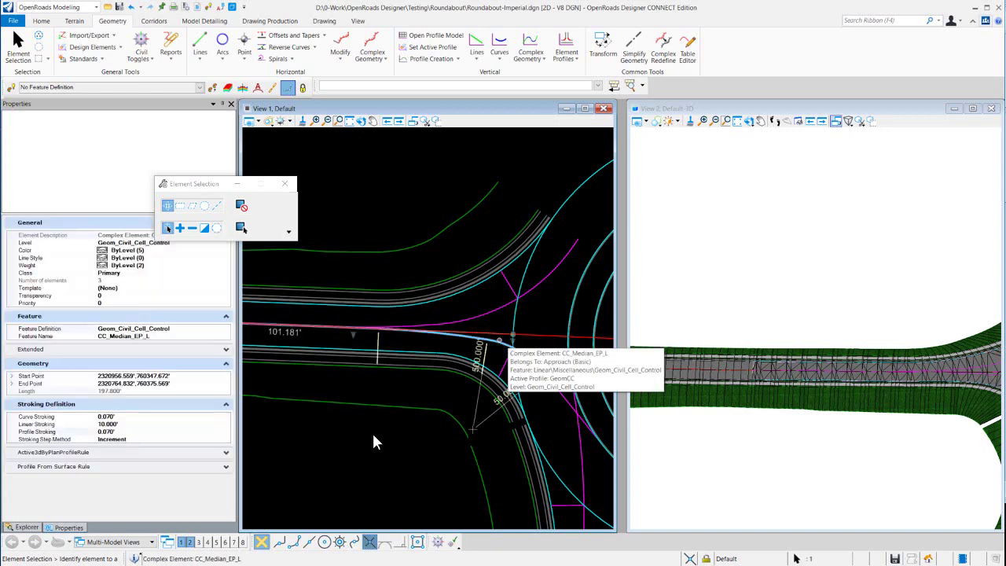
pyautogui.click(526, 171)
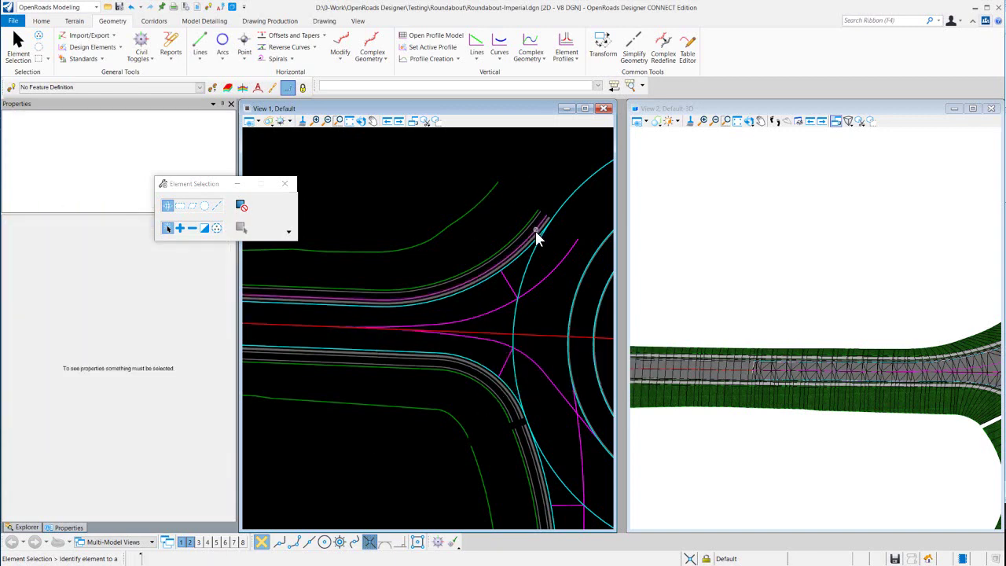
pyautogui.scroll(-2, 535, 231)
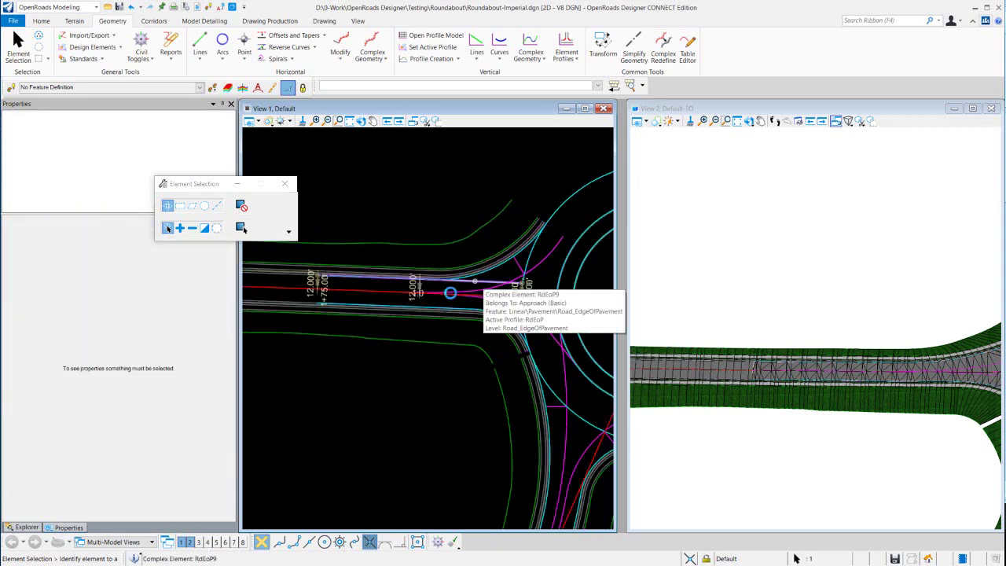
pyautogui.click(450, 291)
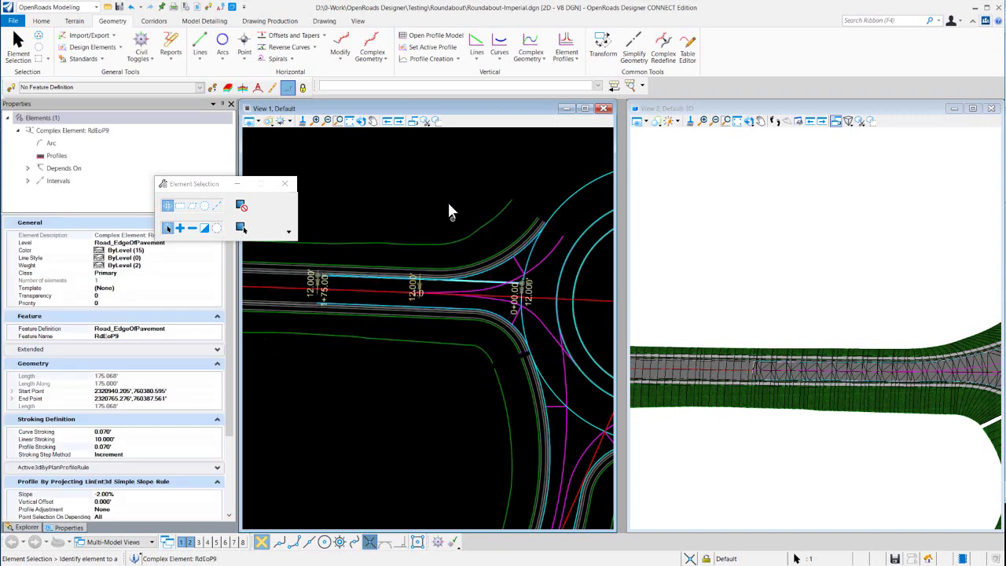
pyautogui.click(307, 250)
pyautogui.scroll(2, 479, 299)
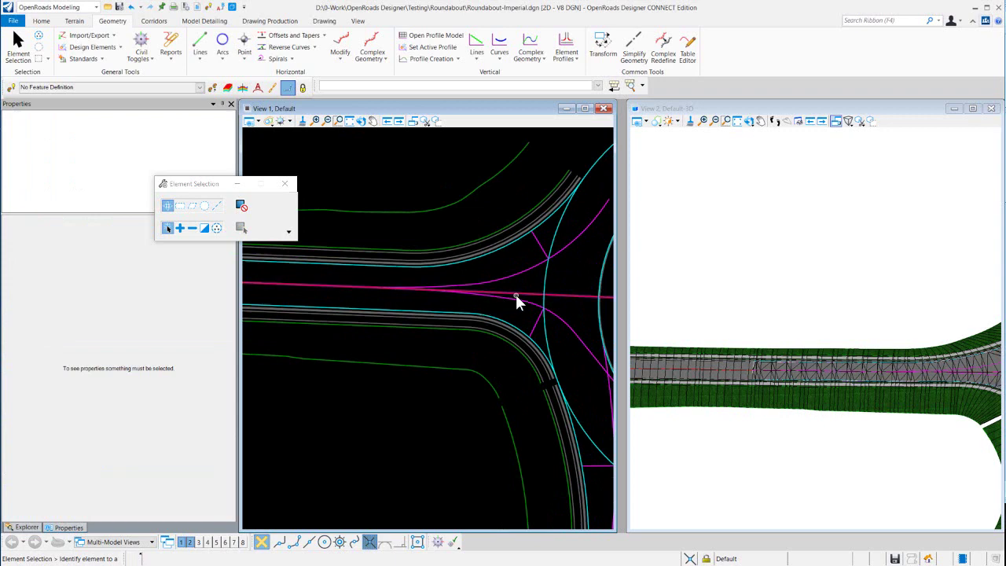
# Step: Set the entry curve radius of the western approach's southern median edge line to 100'
pyautogui.click(434, 305)
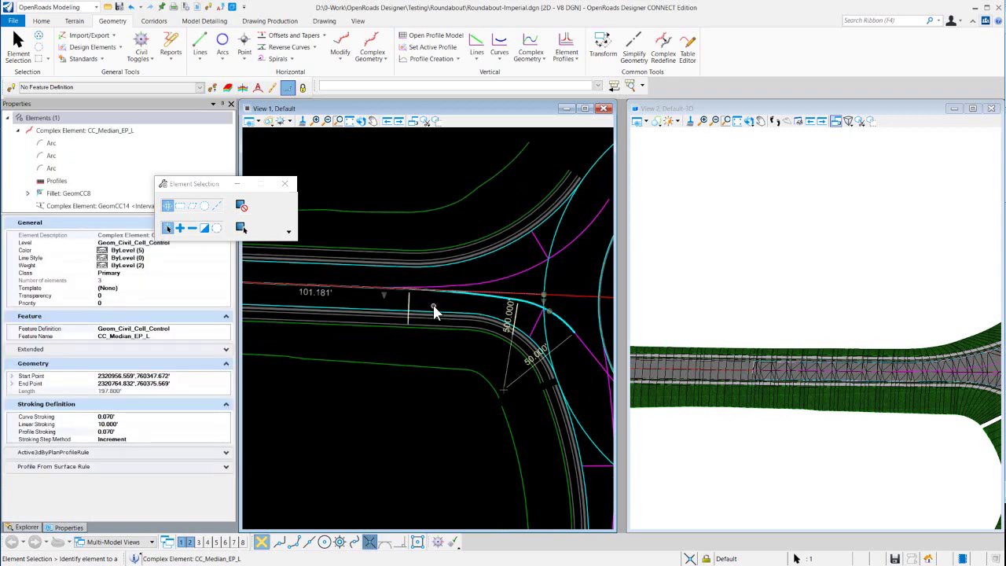
pyautogui.scroll(-1, 435, 312)
pyautogui.scroll(1, 503, 327)
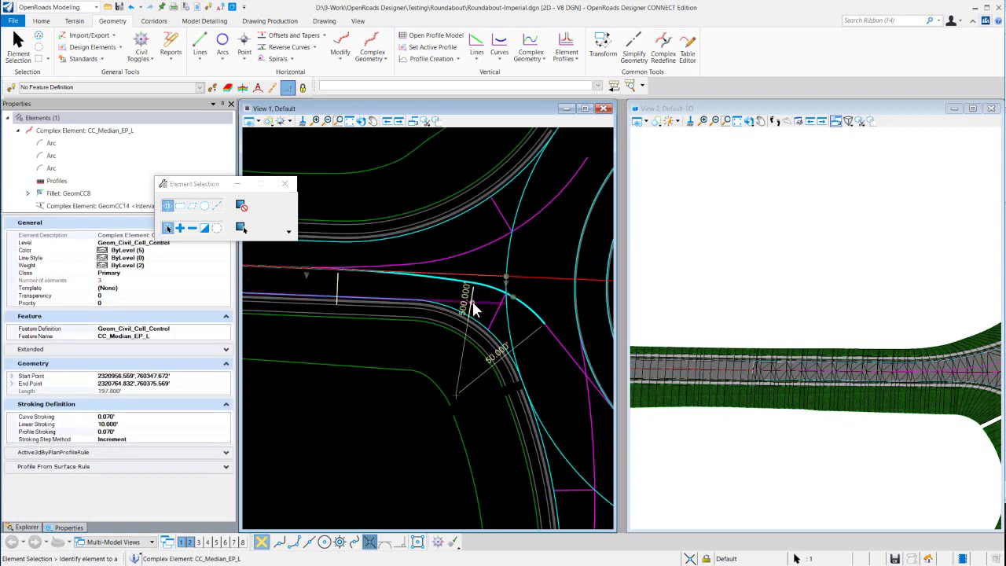
pyautogui.click(503, 353)
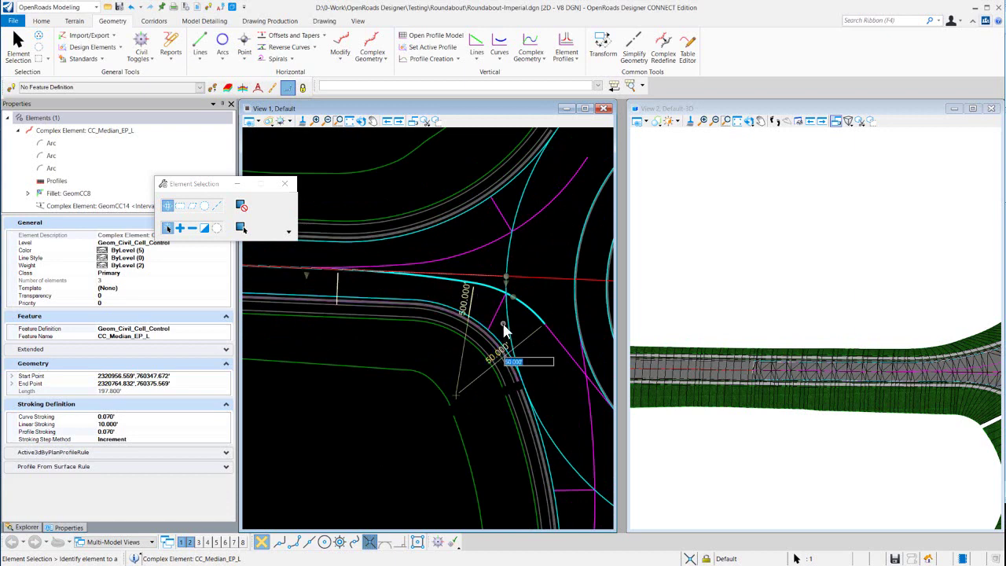
pyautogui.write('100')
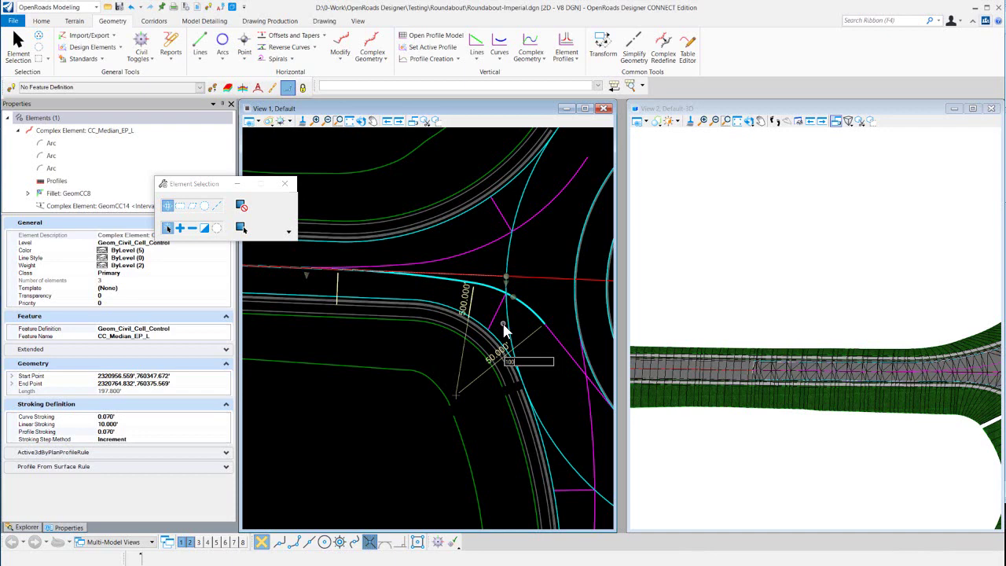
pyautogui.press('Return')
# Step: Examine the western approach surface in 3D and both median edge lines after the southern radius change
pyautogui.scroll(-2, 693, 359)
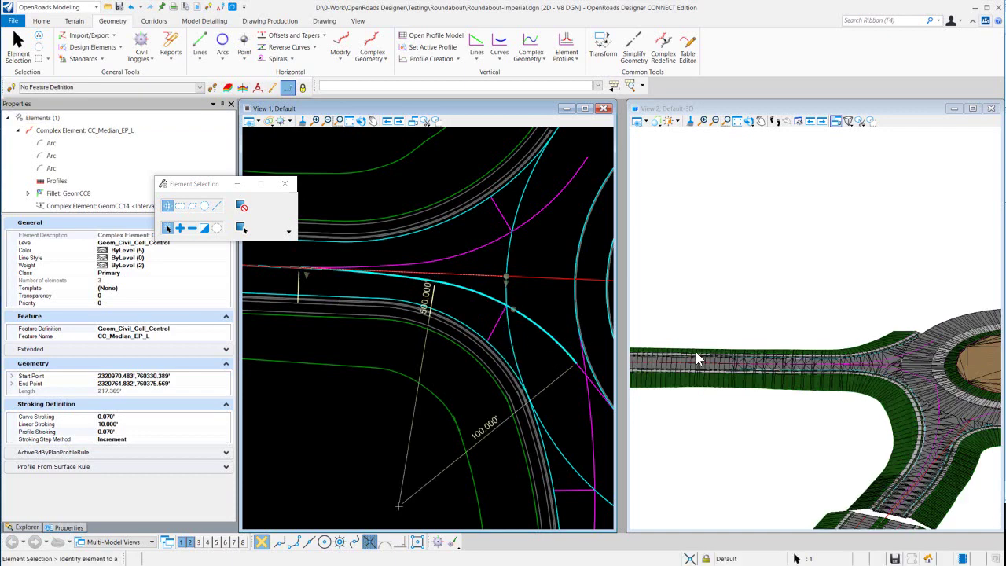
pyautogui.scroll(1, 855, 366)
pyautogui.scroll(2, 851, 357)
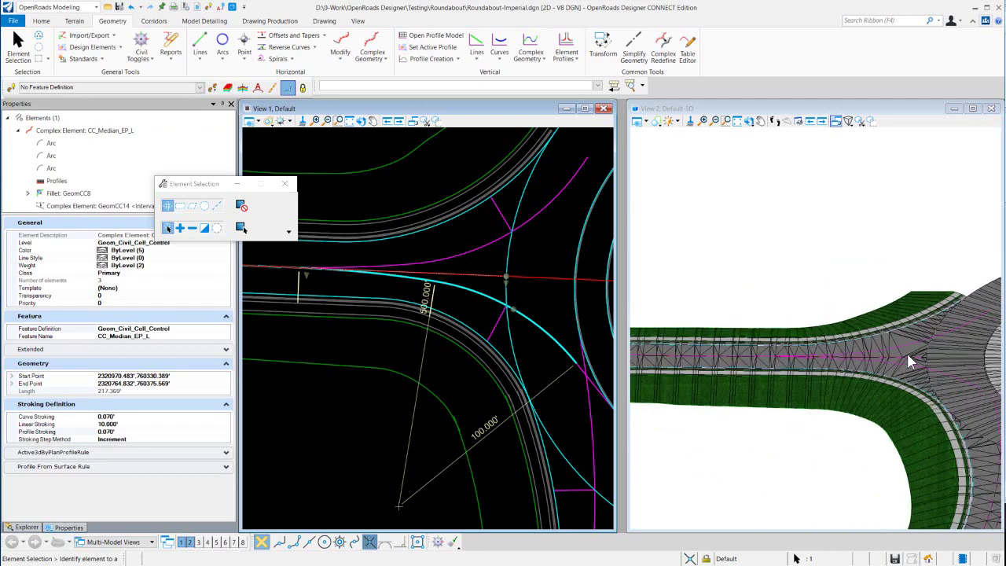
pyautogui.scroll(1, 905, 352)
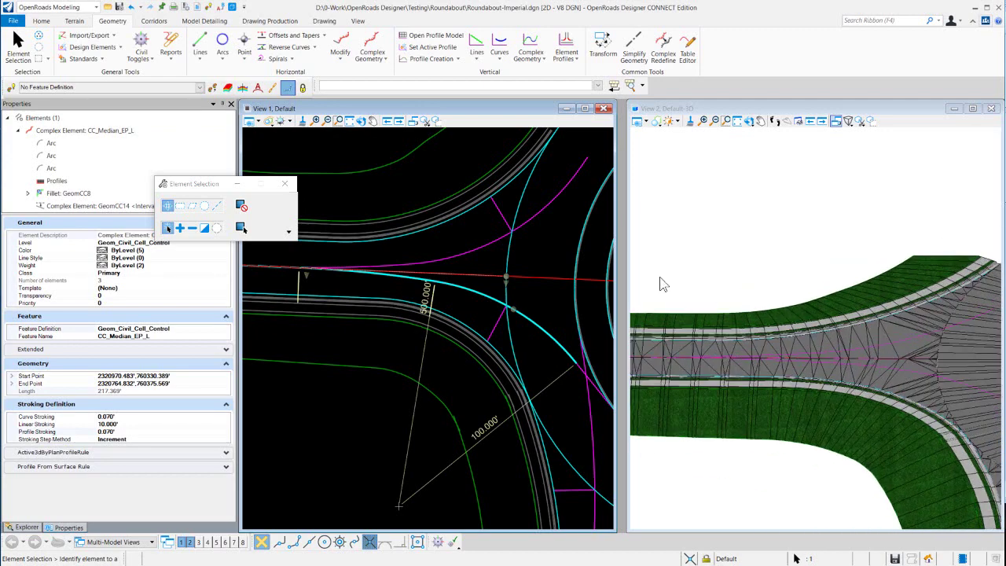
pyautogui.click(558, 234)
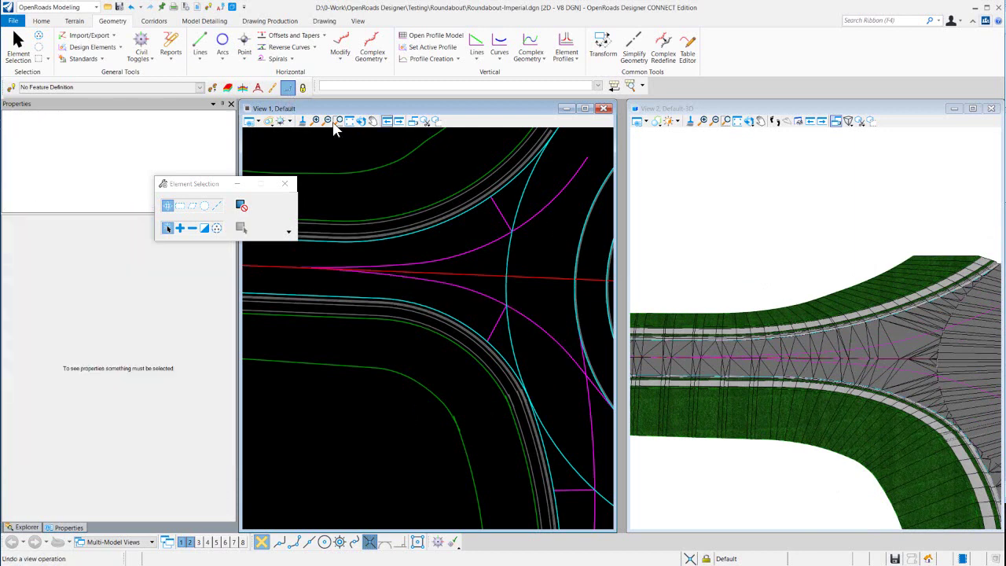
pyautogui.click(489, 297)
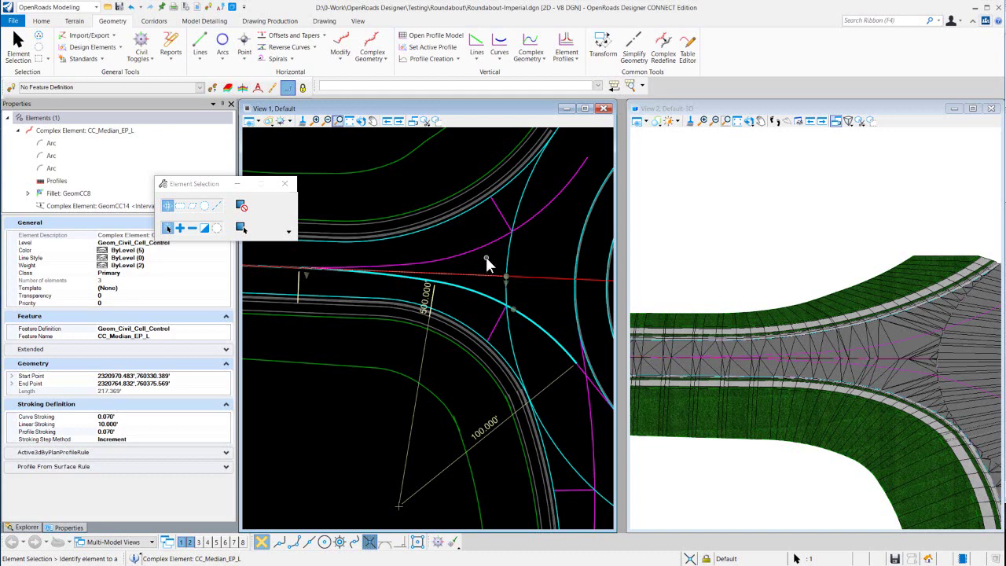
pyautogui.scroll(-1, 485, 254)
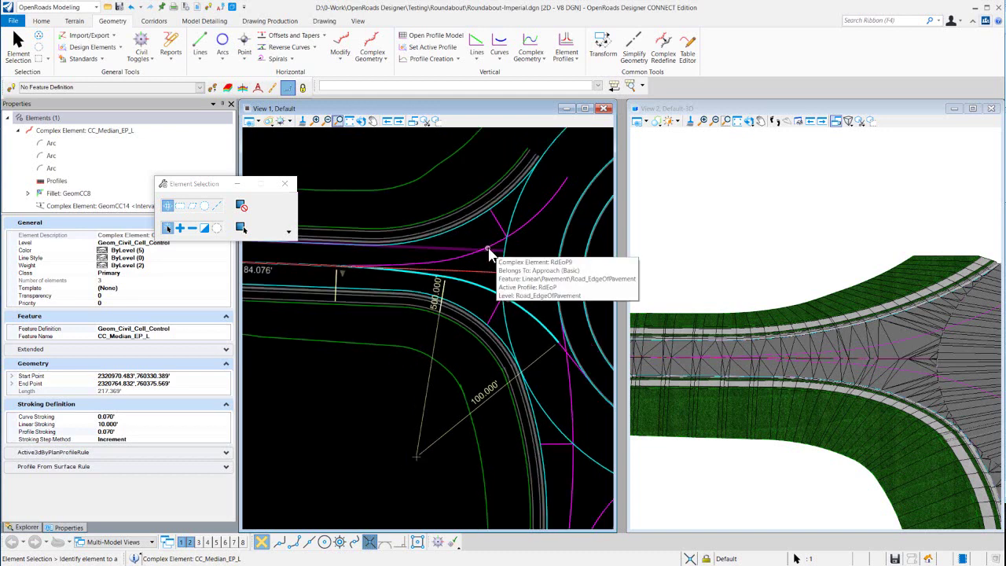
pyautogui.click(490, 244)
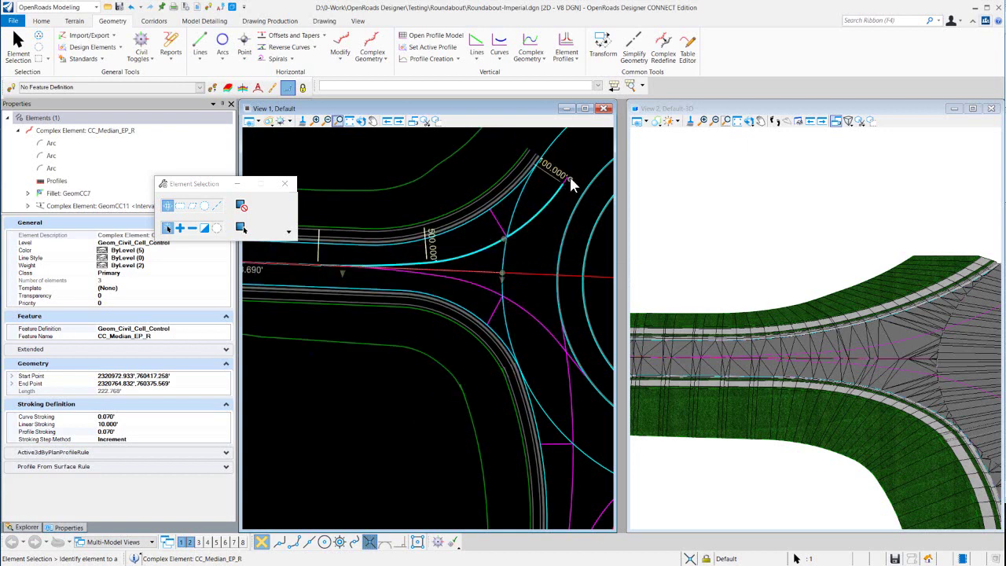
pyautogui.scroll(2, 573, 177)
pyautogui.scroll(-2, 566, 184)
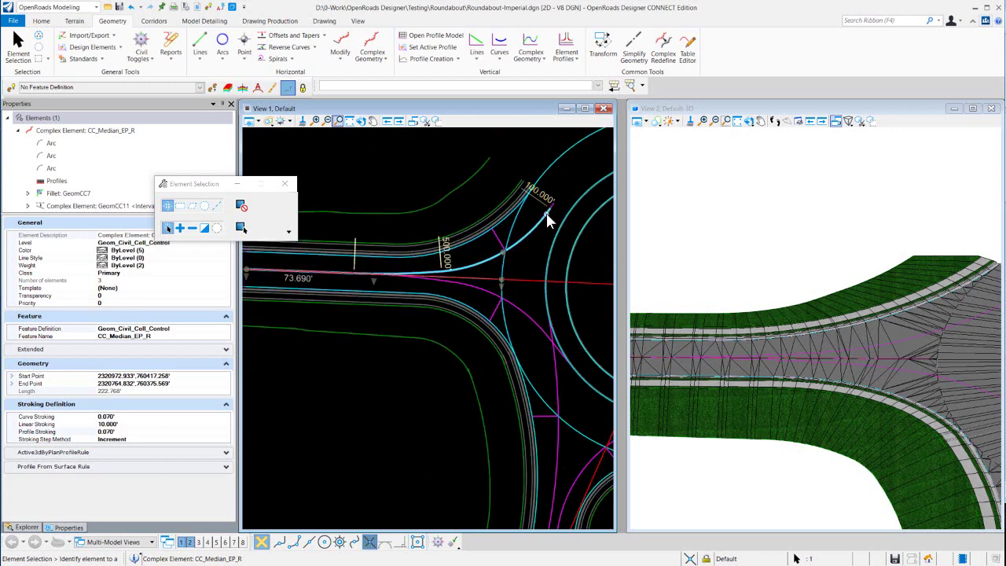
# Step: Move the start point of the northern Line To Element control line slightly northwest, off the approach centerline and outside the outer circle
pyautogui.moveTo(560, 187)
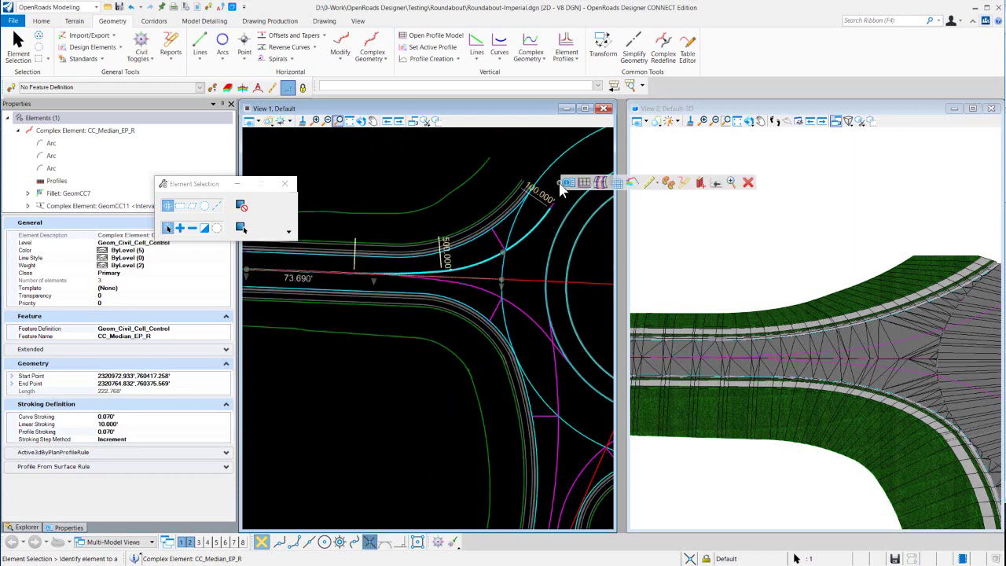
pyautogui.click(527, 252)
pyautogui.click(530, 251)
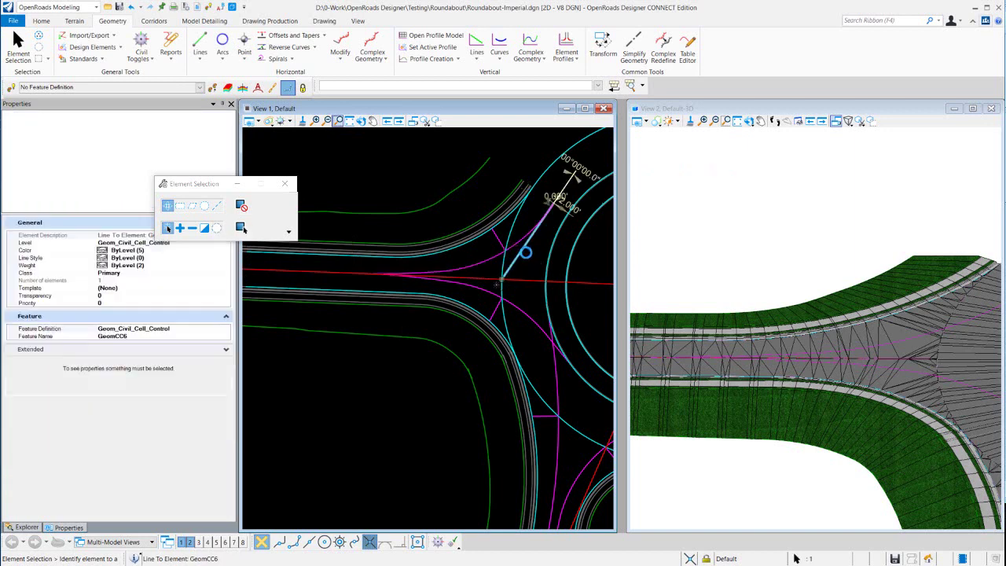
pyautogui.click(494, 277)
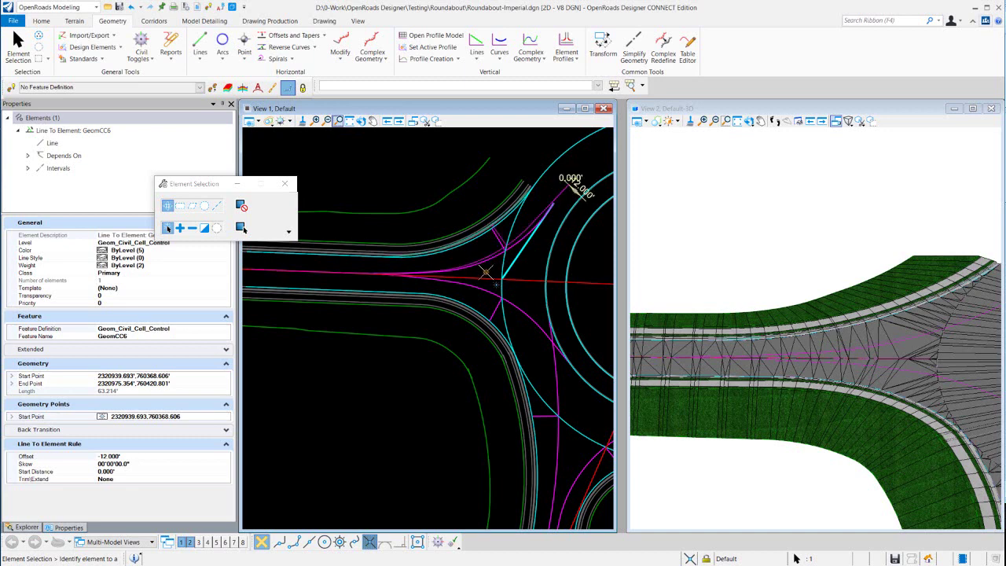
pyautogui.click(486, 272)
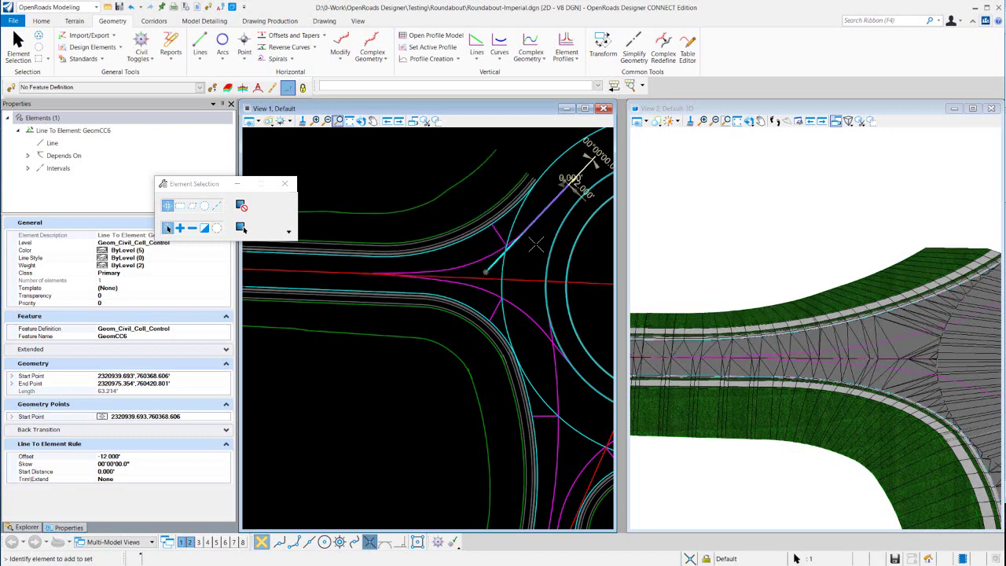
# Step: Set the entry curve radius of the western approach's northern median edge line to 125'
pyautogui.click(490, 256)
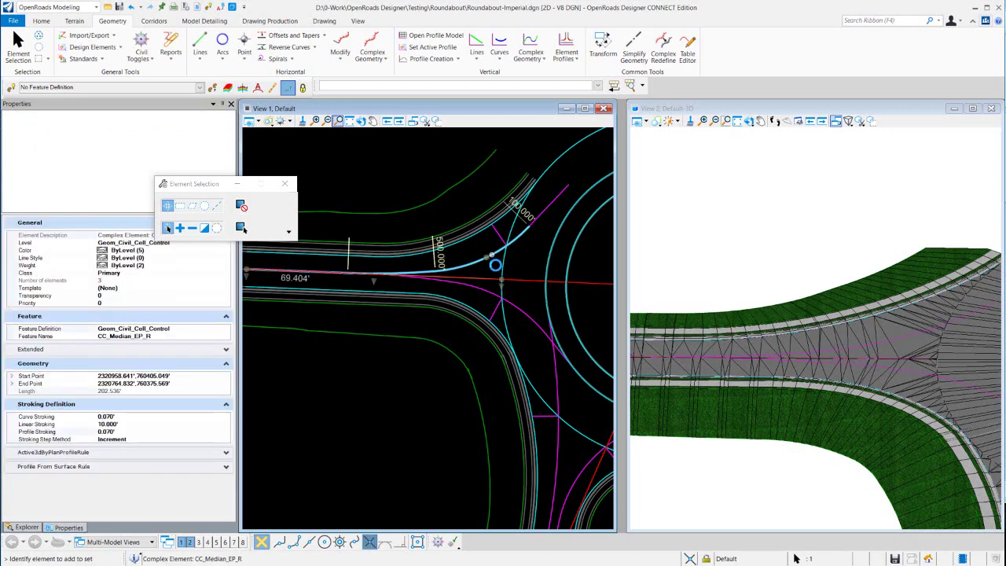
pyautogui.click(527, 218)
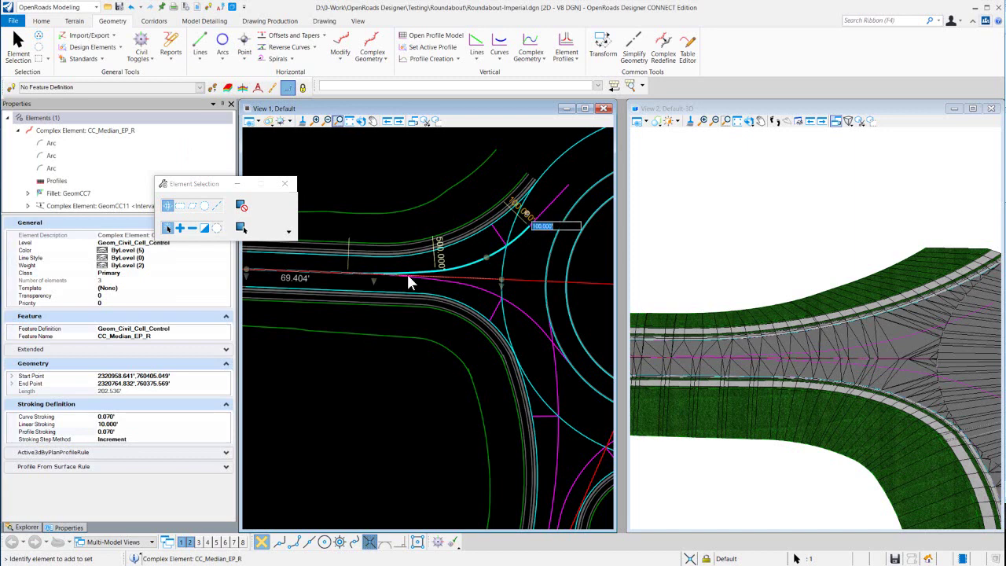
pyautogui.write('125')
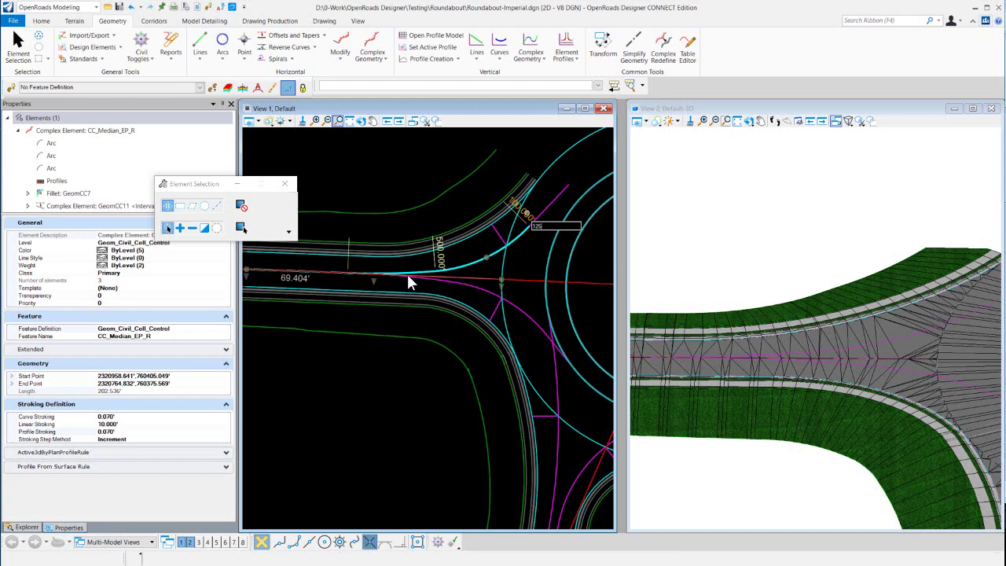
pyautogui.press('Return')
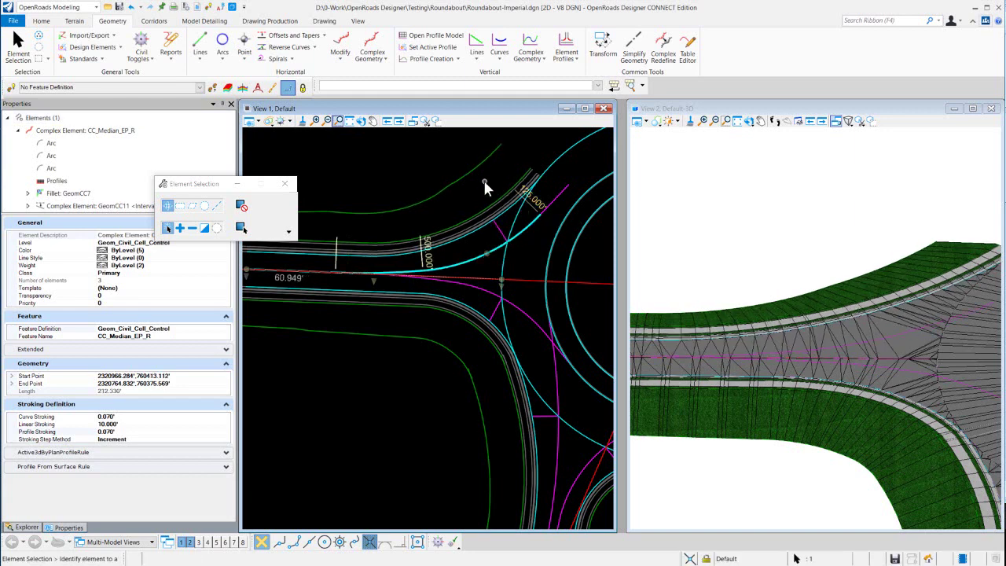
pyautogui.click(481, 179)
pyautogui.scroll(-2, 476, 182)
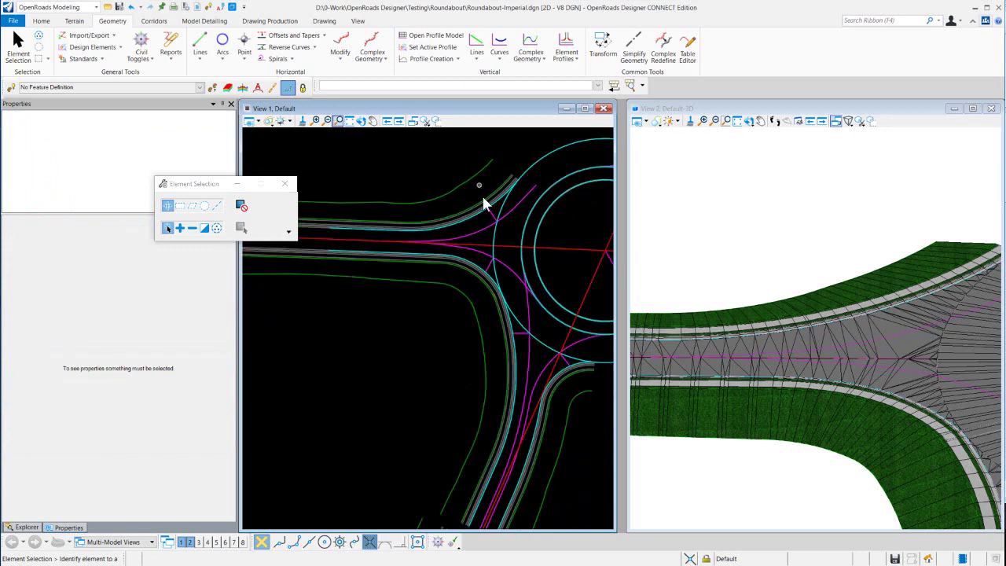
# Step: Inspect the straight southern and northern edge-of-pavement offset lines of the western approach, then review the element profile commands
pyautogui.scroll(1, 456, 184)
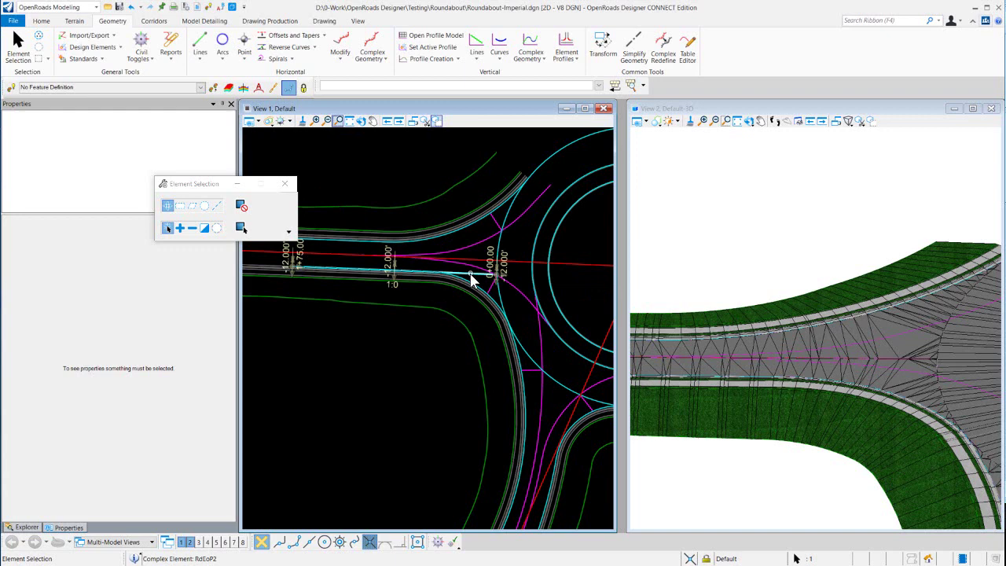
pyautogui.click(472, 281)
pyautogui.scroll(-1, 179, 474)
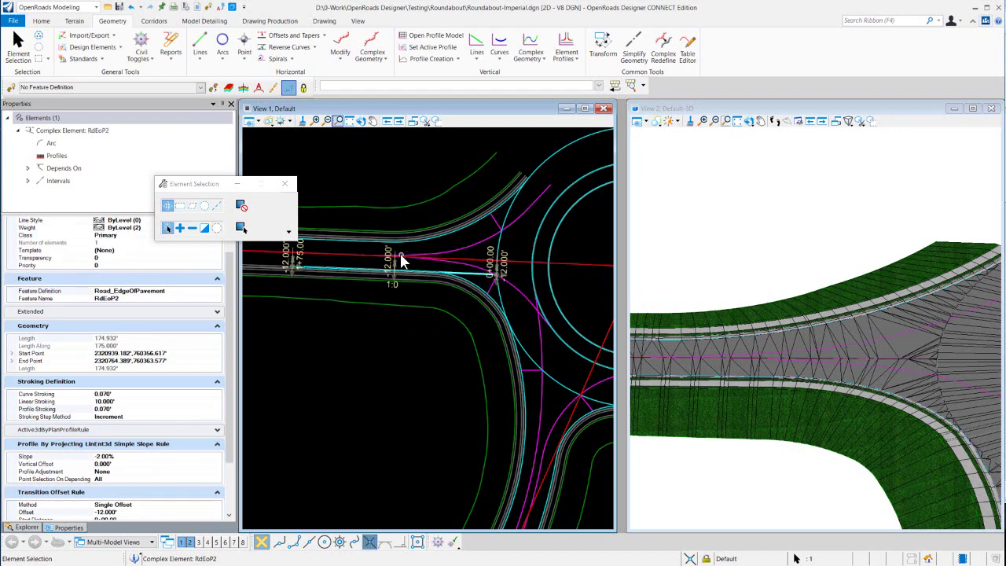
pyautogui.click(442, 244)
pyautogui.click(299, 251)
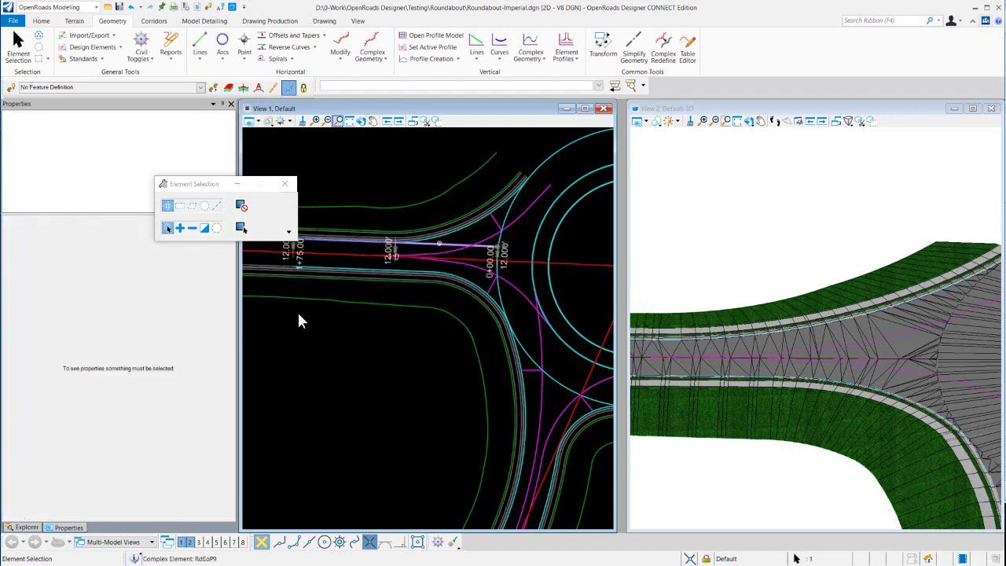
pyautogui.click(436, 283)
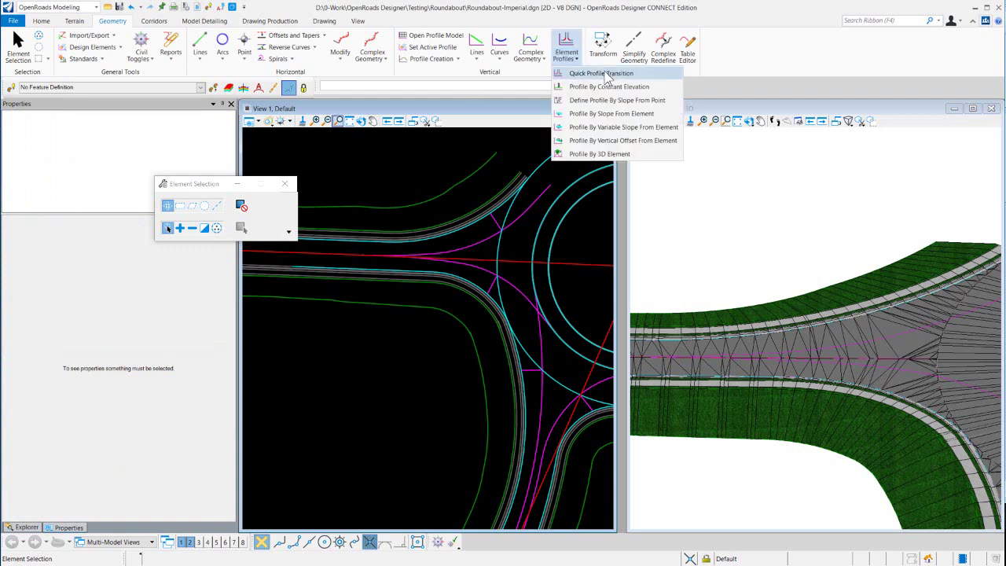
pyautogui.click(393, 134)
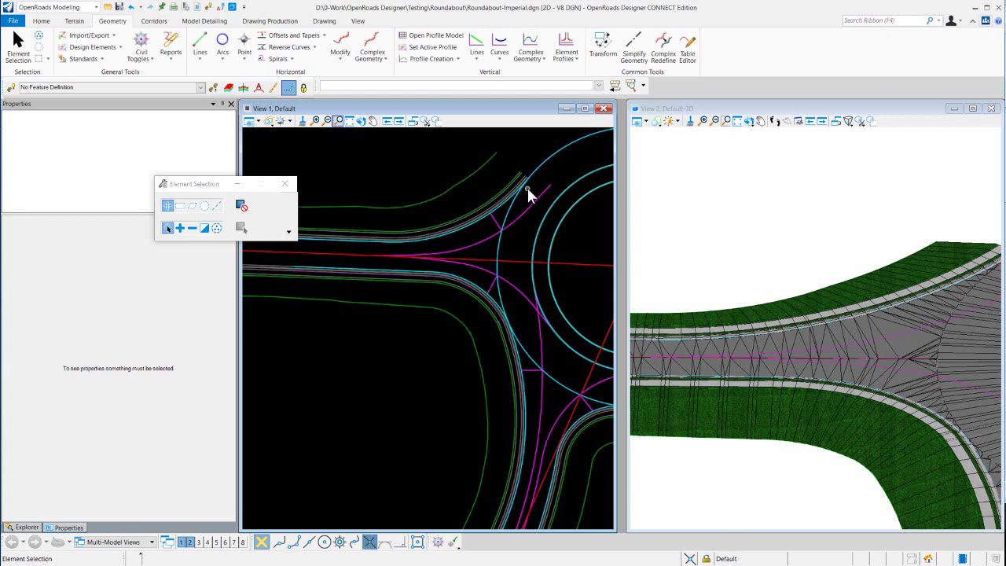
# Step: Examine the terrain model used for profiling islands and the roundabout surface around the western approach in 3D
pyautogui.click(720, 172)
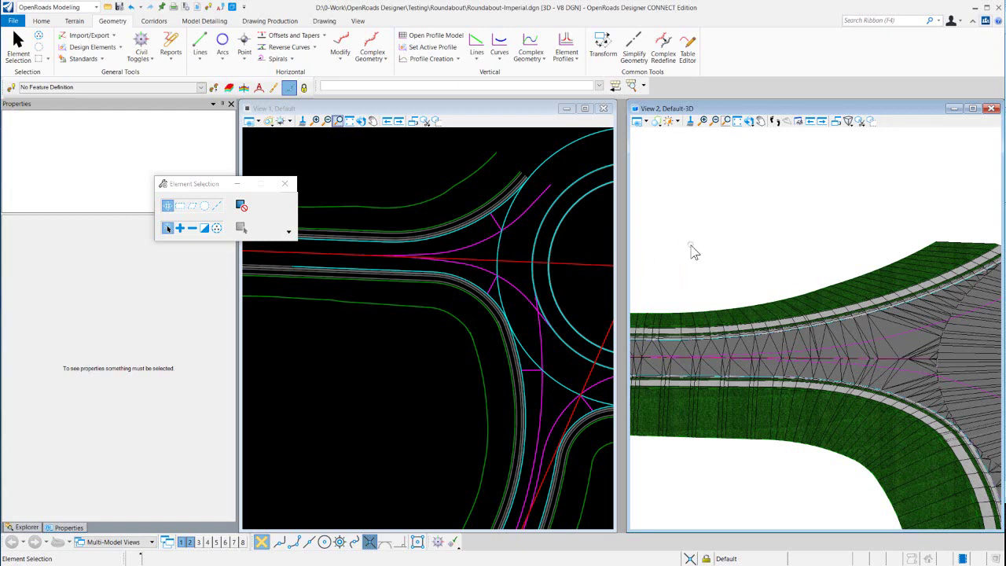
pyautogui.scroll(-2, 692, 250)
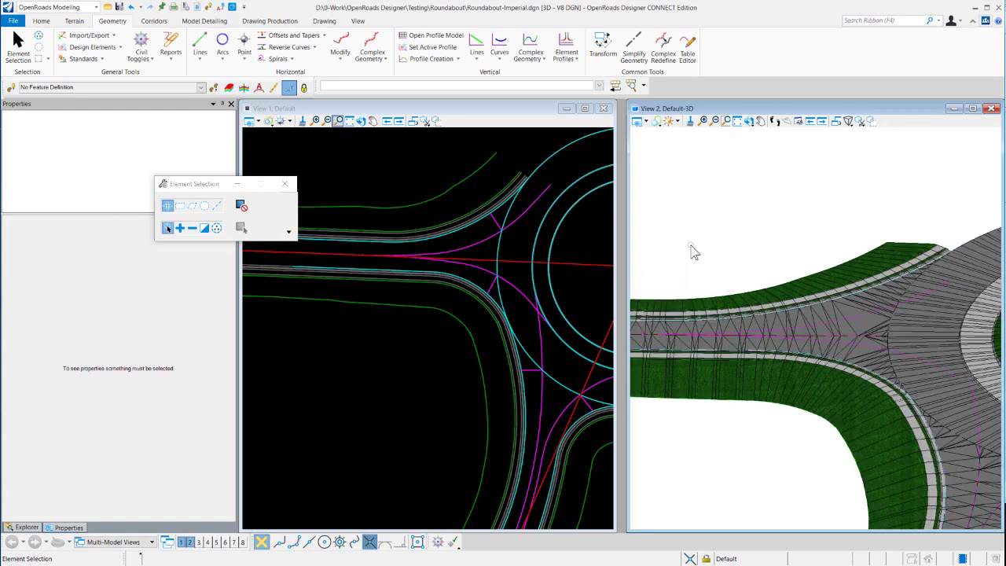
pyautogui.click(957, 332)
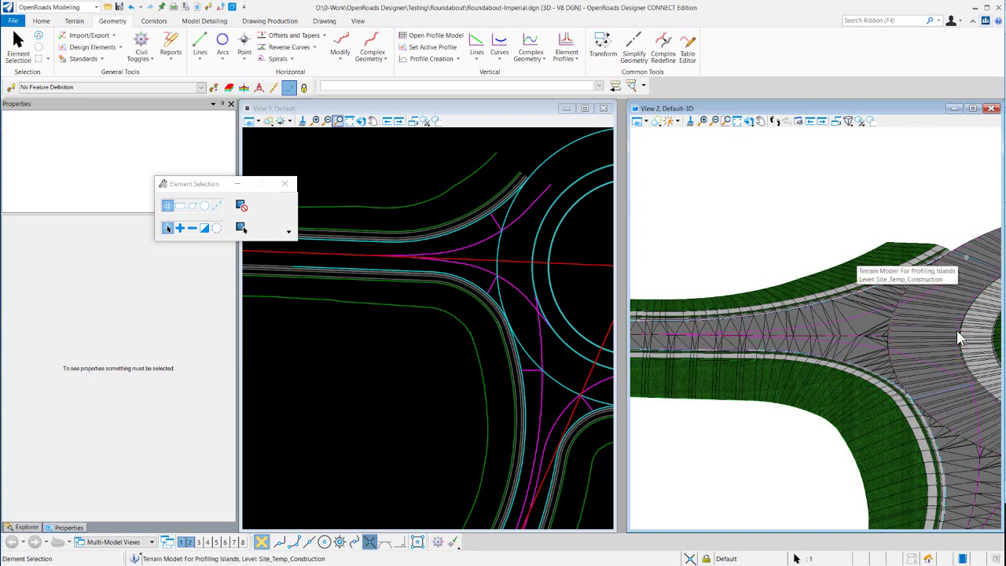
pyautogui.scroll(-2, 848, 211)
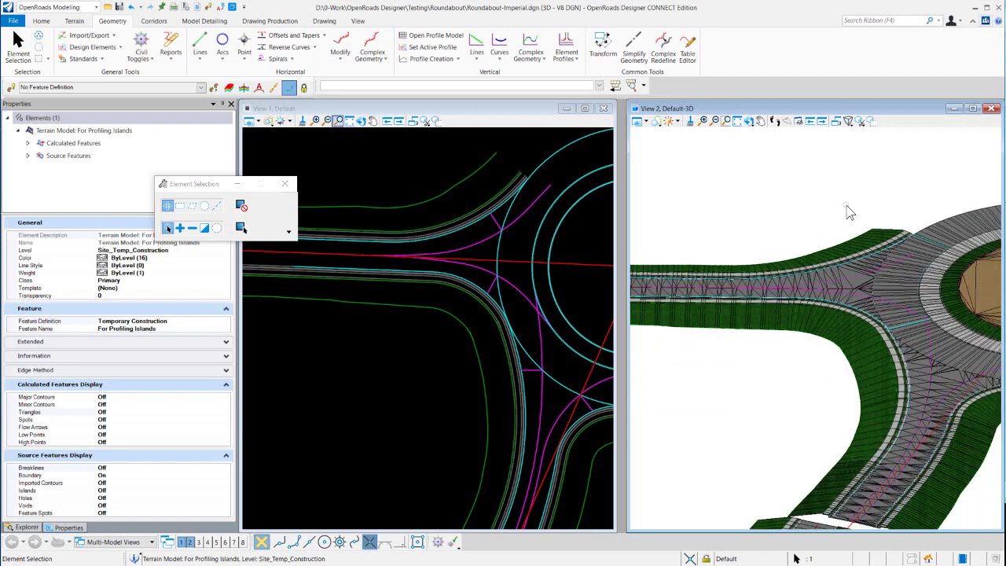
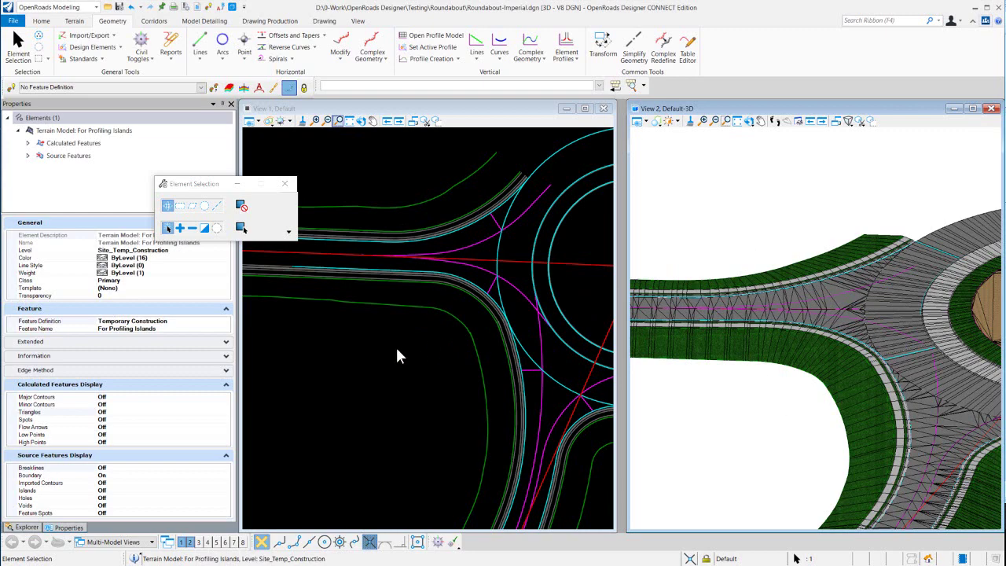
pyautogui.scroll(-5, 820, 325)
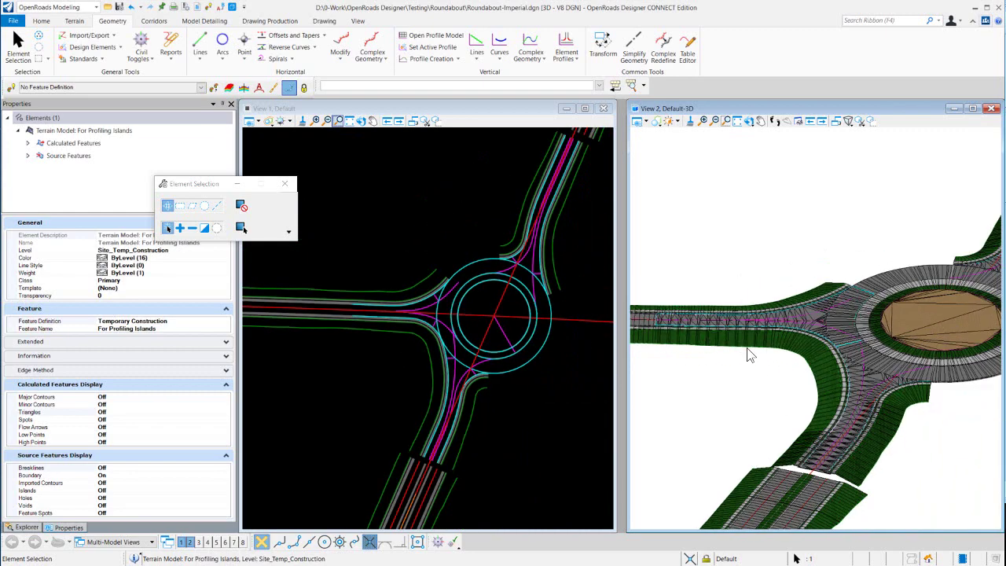
pyautogui.scroll(2, 863, 303)
pyautogui.scroll(3, 863, 302)
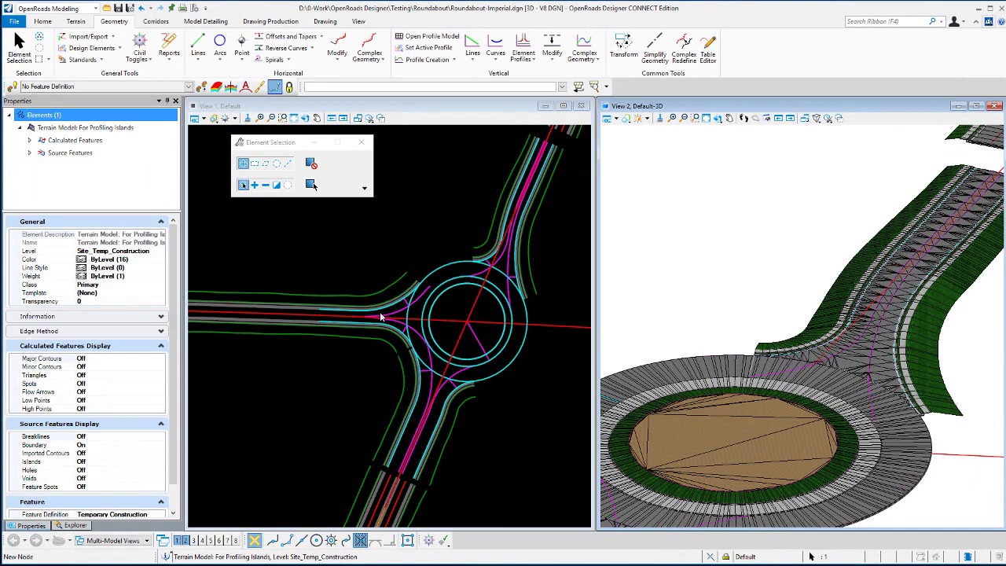
# Step: Inspect the northern approach's eastern median edge line and orbit the 3D model to look along that approach
pyautogui.click(511, 264)
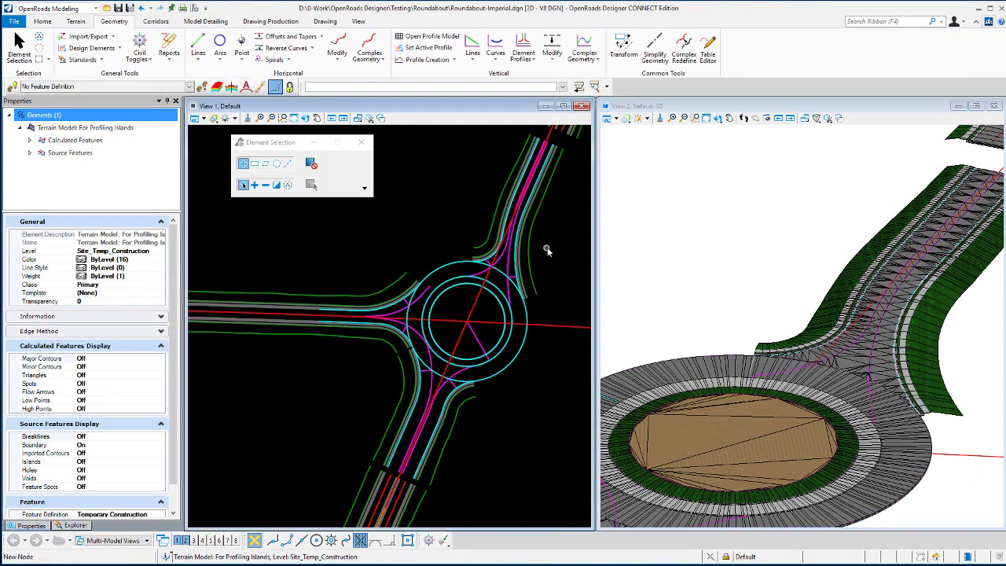
pyautogui.click(511, 263)
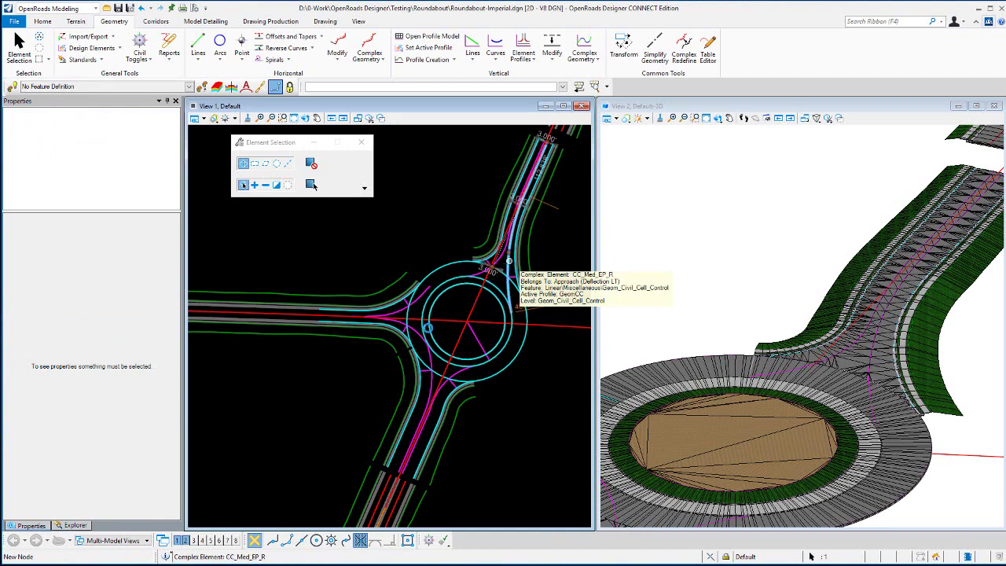
pyautogui.scroll(2, 506, 260)
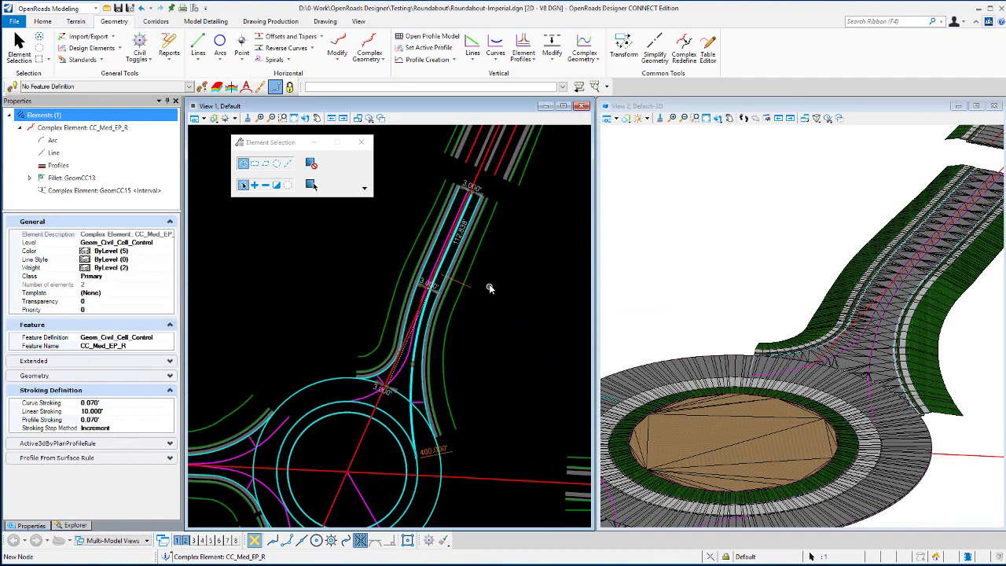
pyautogui.click(509, 311)
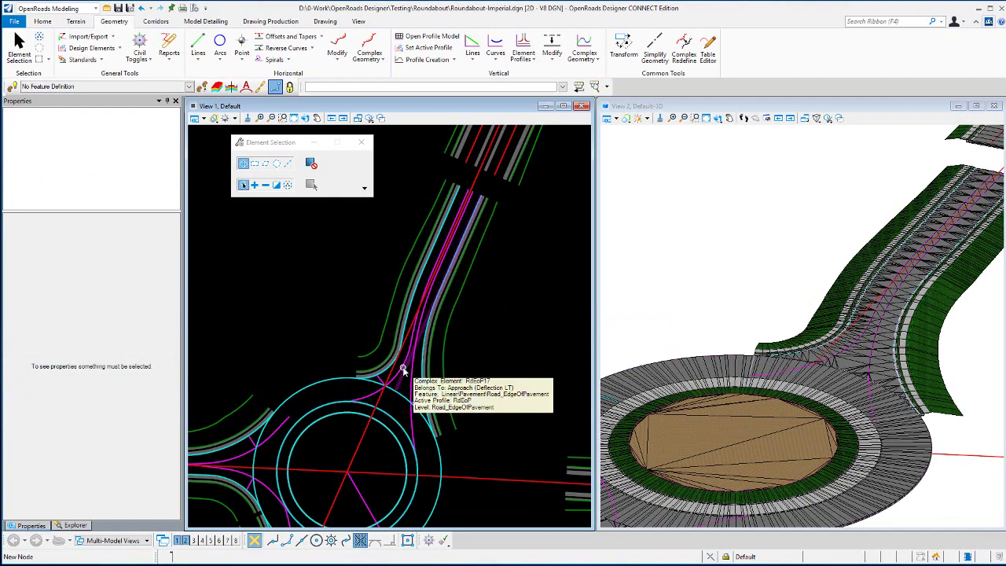
pyautogui.click(718, 118)
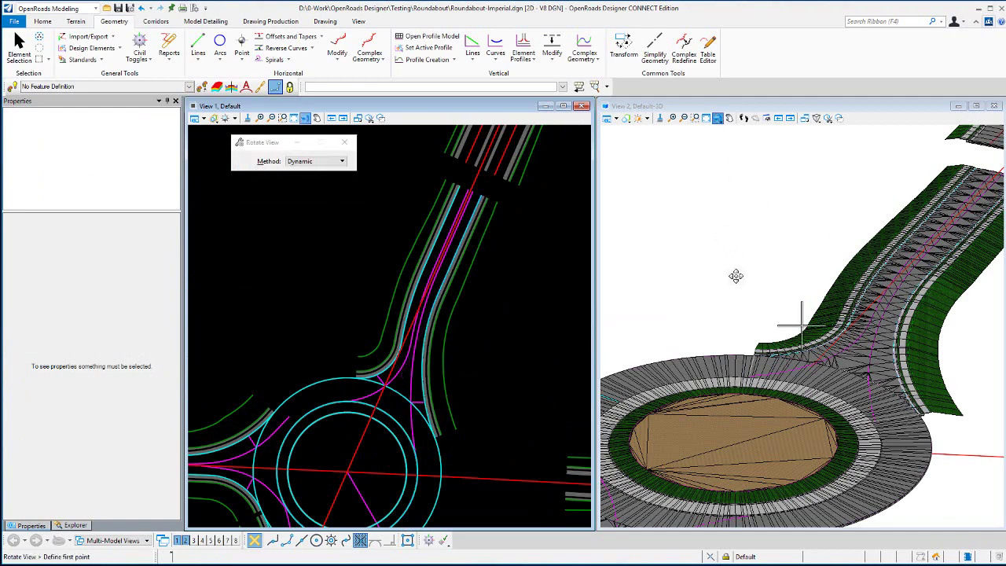
pyautogui.click(737, 318)
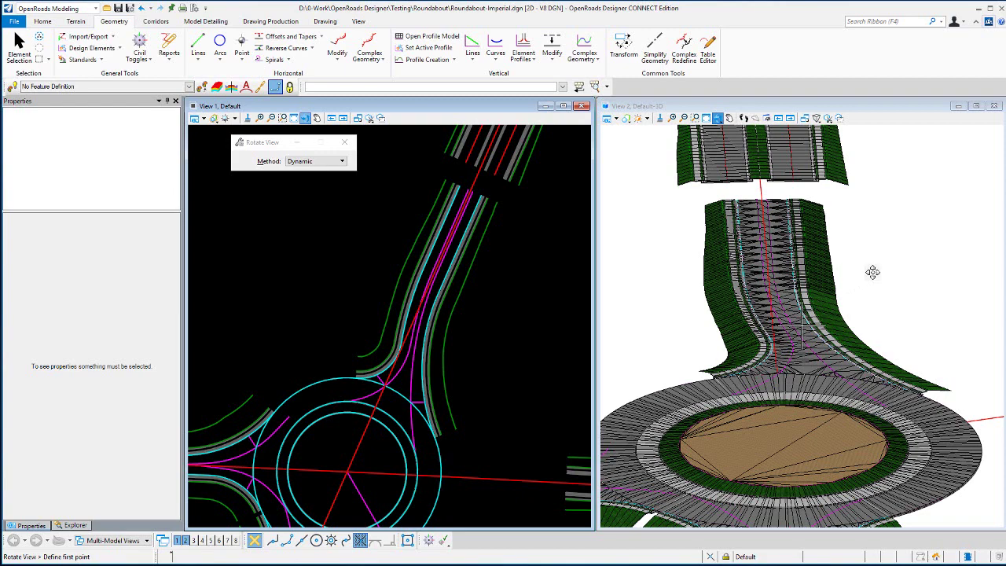
pyautogui.click(872, 272)
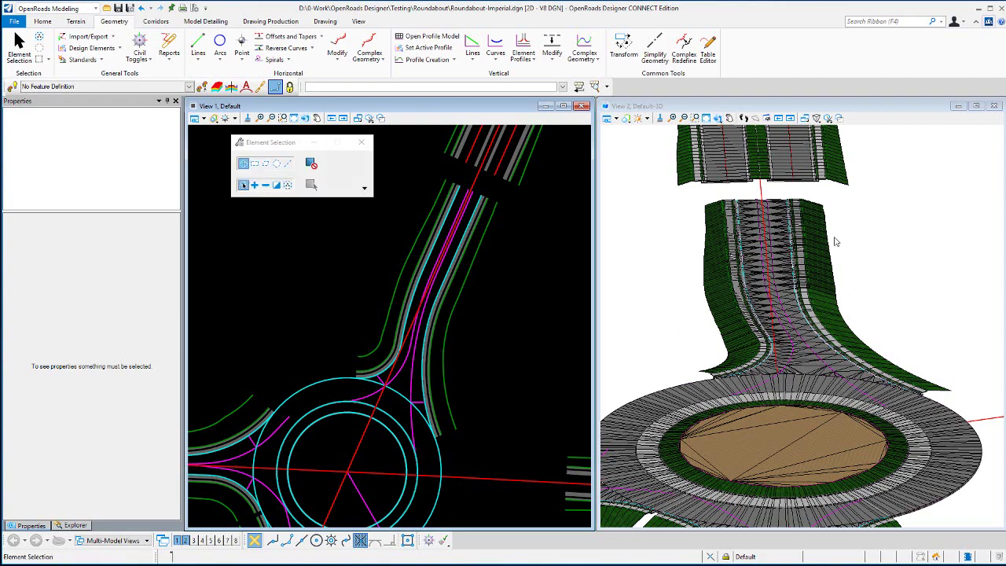
pyautogui.scroll(3, 796, 202)
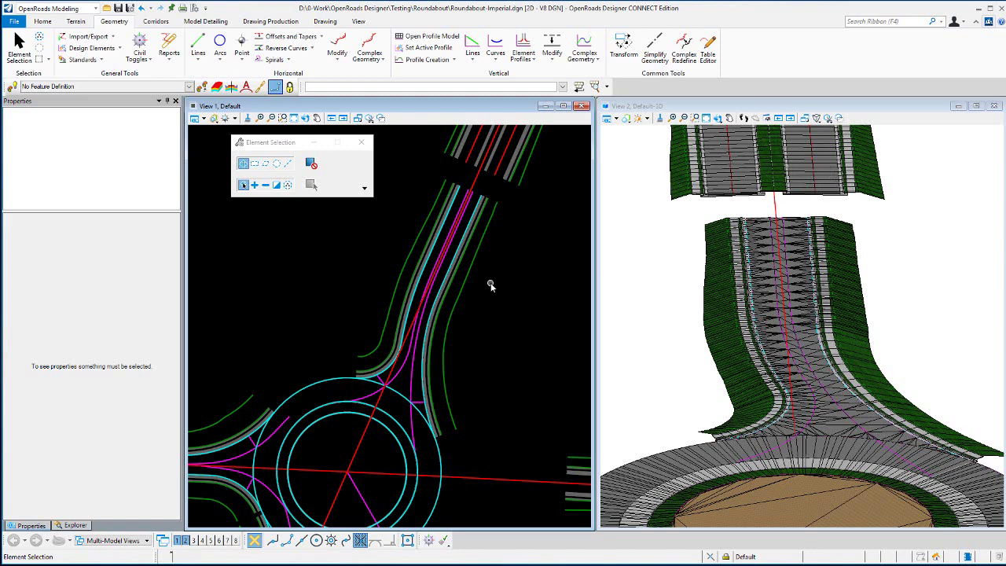
# Step: Examine the northern approach's straight offset control line and its two median edge lines, including how the eastern one curves into the roundabout
pyautogui.scroll(3, 460, 362)
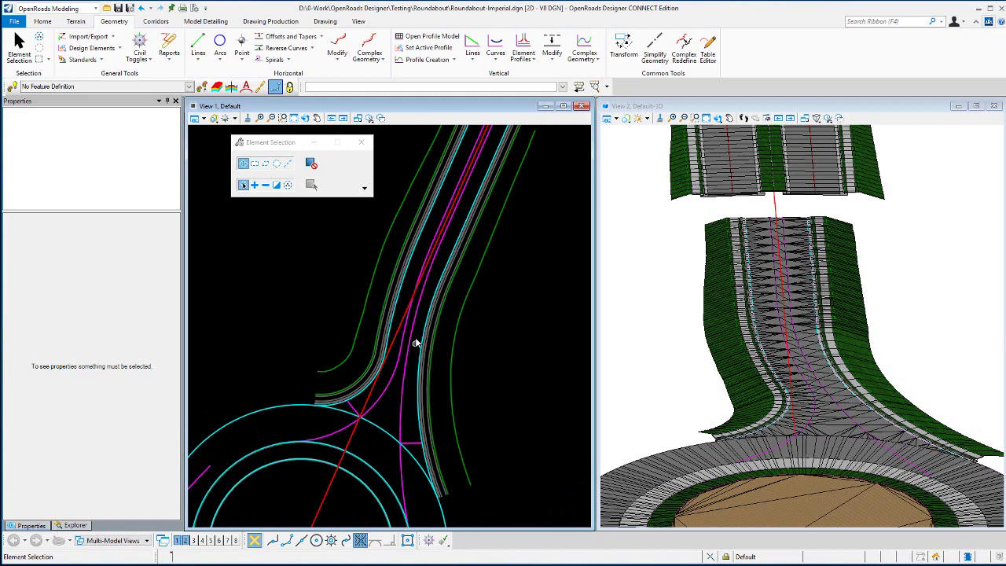
pyautogui.scroll(1, 438, 271)
pyautogui.scroll(1, 434, 303)
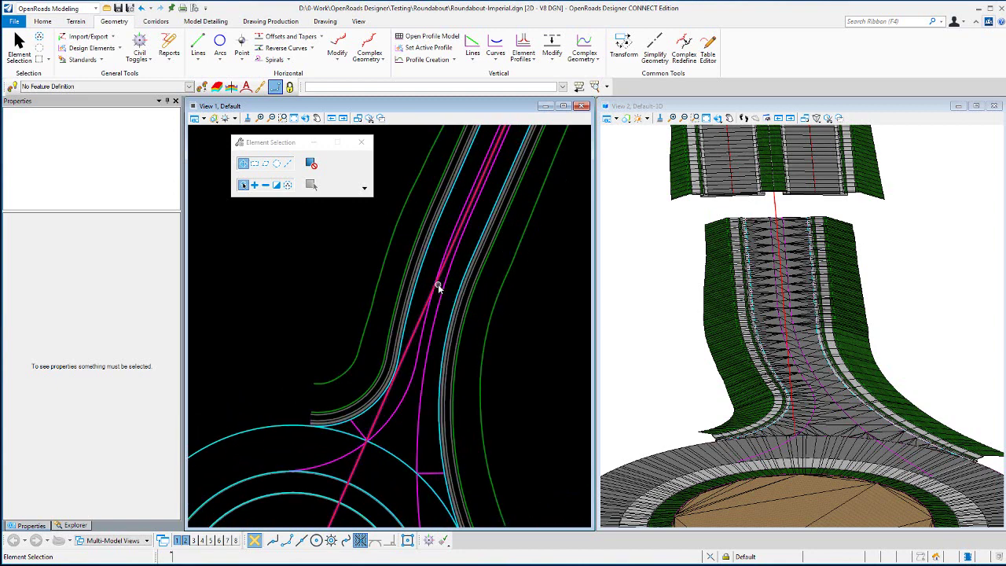
pyautogui.click(438, 291)
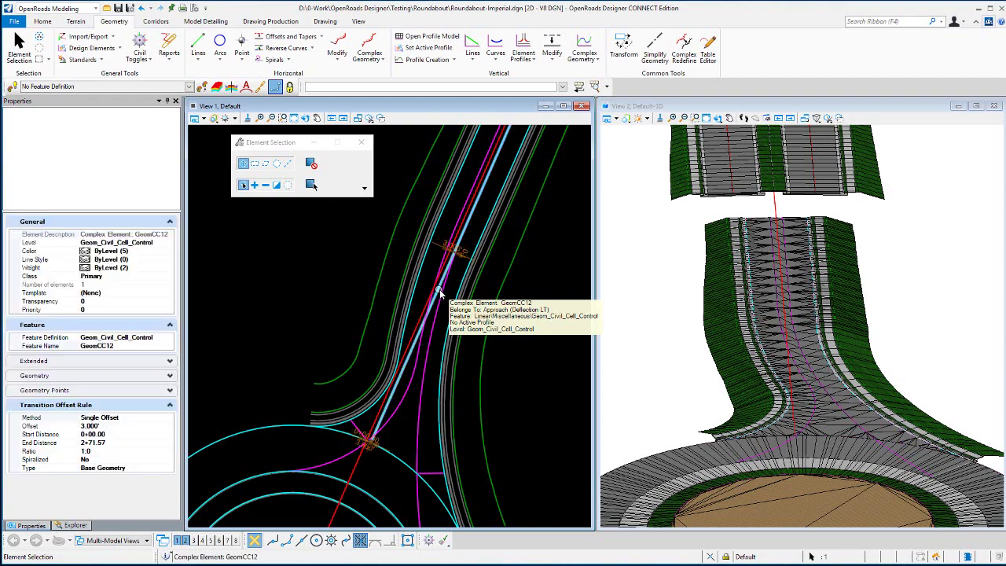
pyautogui.scroll(-1, 447, 333)
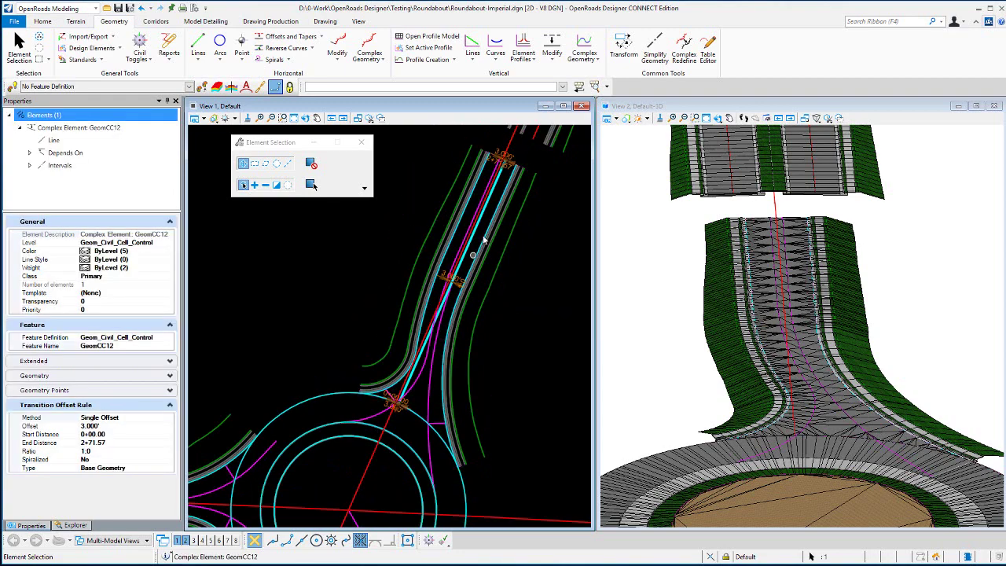
pyautogui.scroll(1, 449, 281)
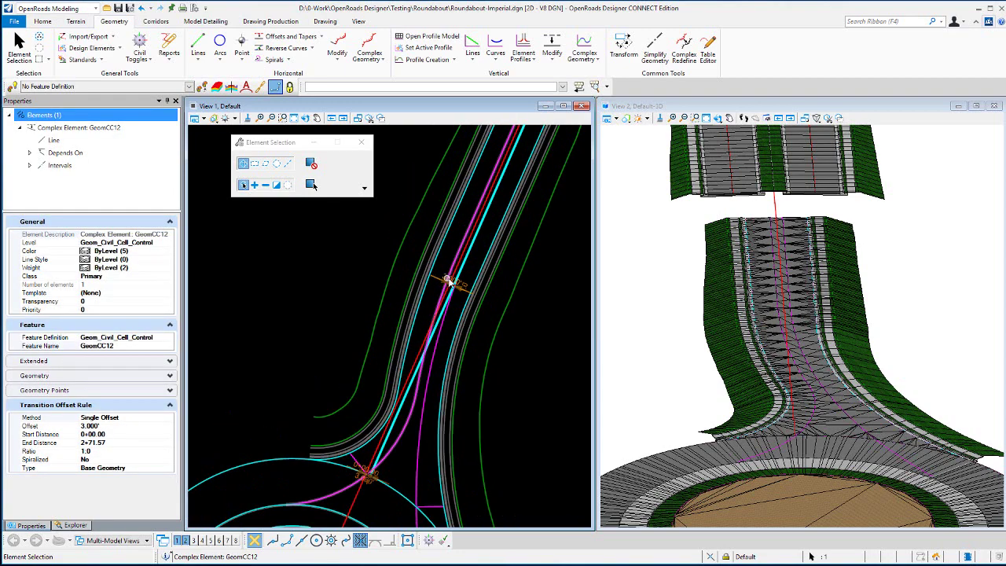
pyautogui.click(449, 282)
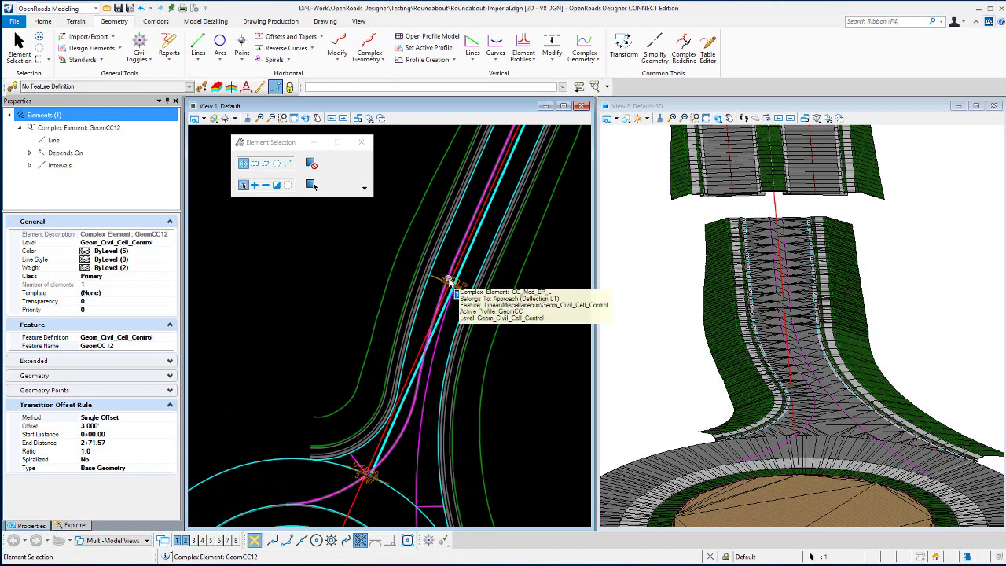
pyautogui.click(362, 237)
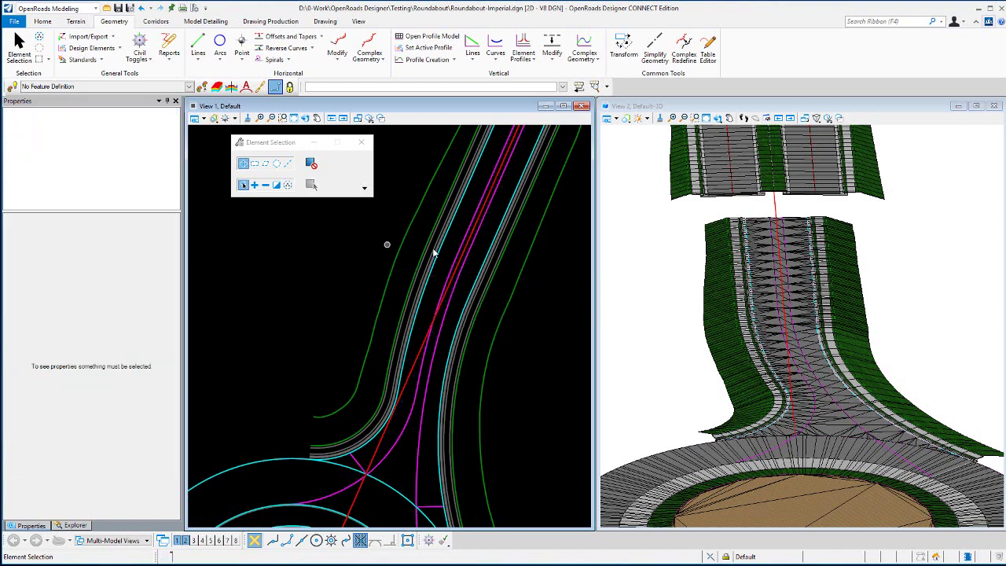
pyautogui.scroll(-1, 483, 239)
pyautogui.scroll(-1, 483, 239)
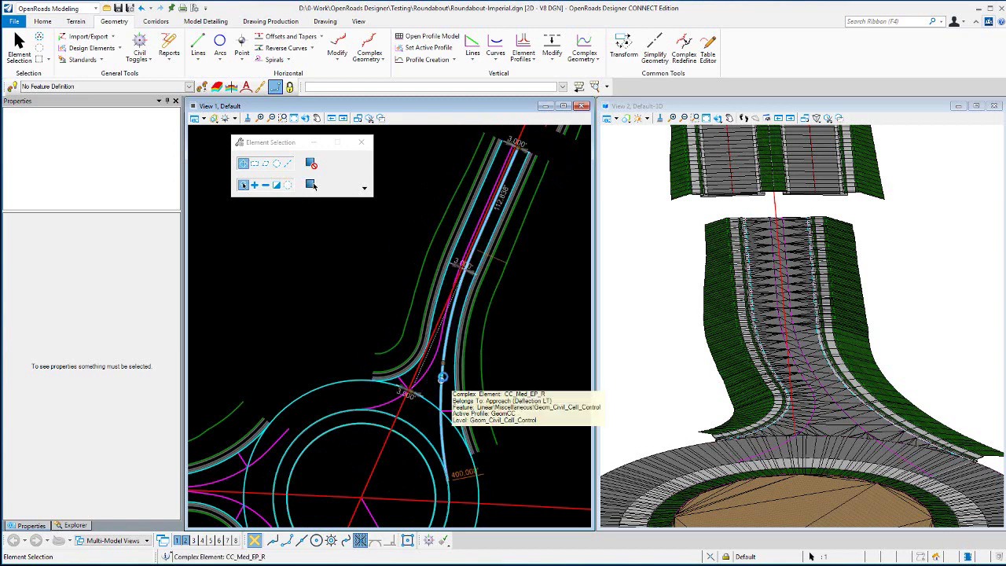
pyautogui.click(440, 382)
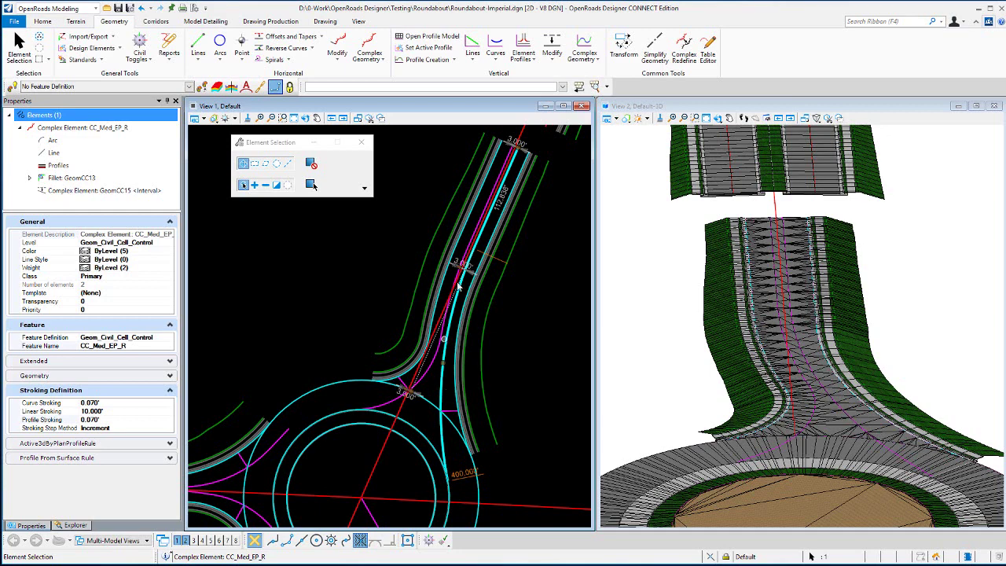
pyautogui.click(539, 324)
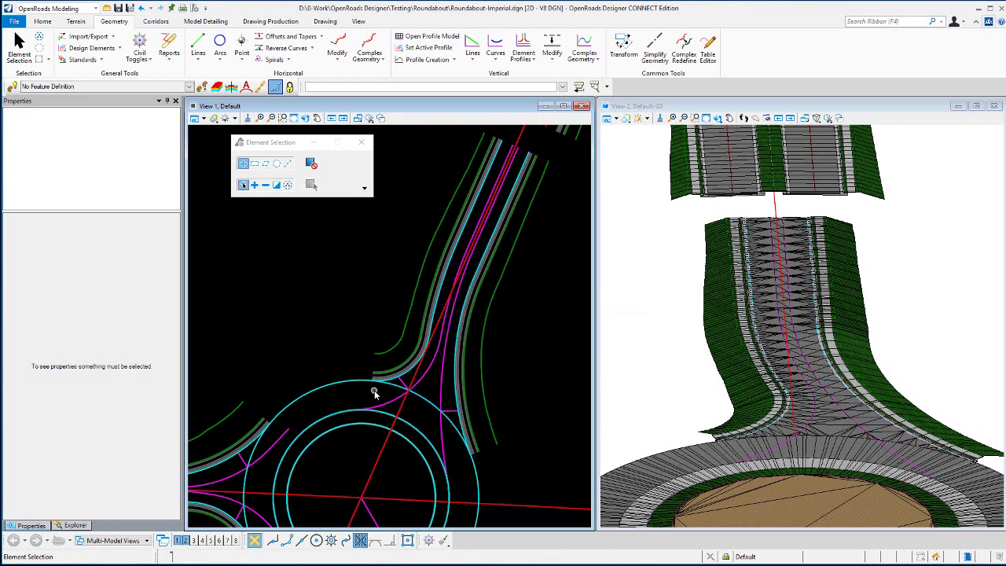
# Step: Inspect the northern approach's western median edge line and how it curves into the roundabout
pyautogui.click(443, 369)
pyautogui.click(450, 371)
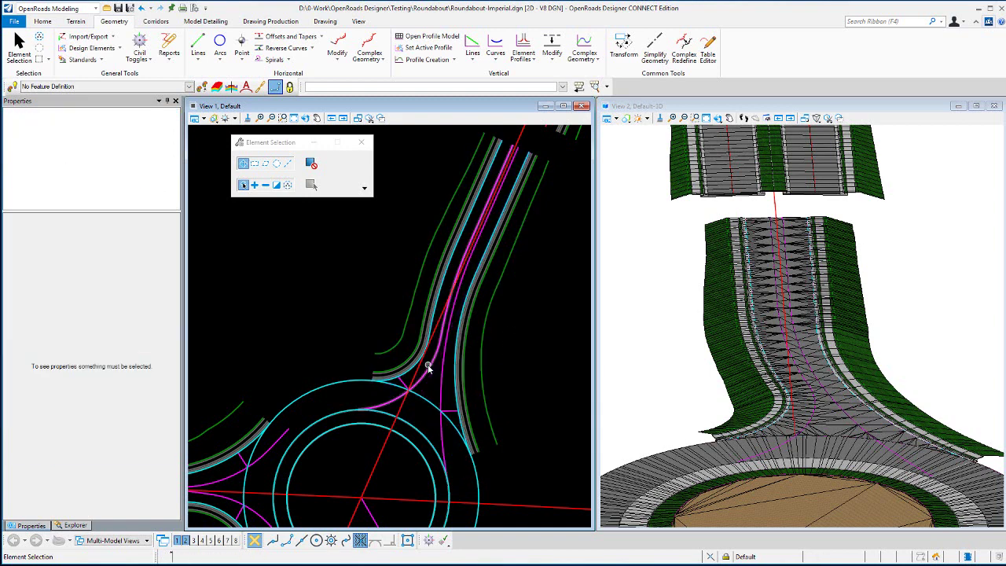
pyautogui.click(428, 367)
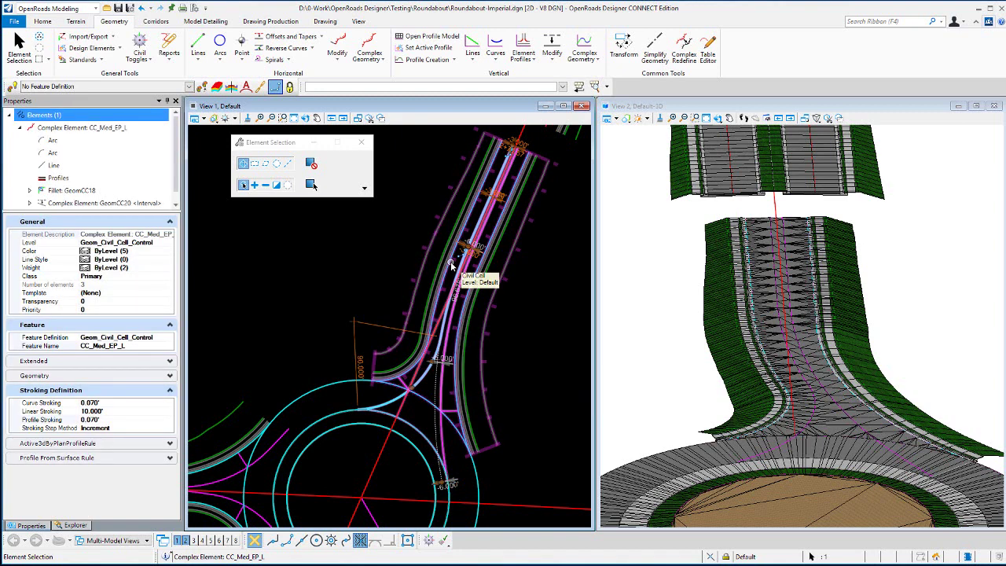
pyautogui.click(385, 249)
pyautogui.scroll(2, 482, 340)
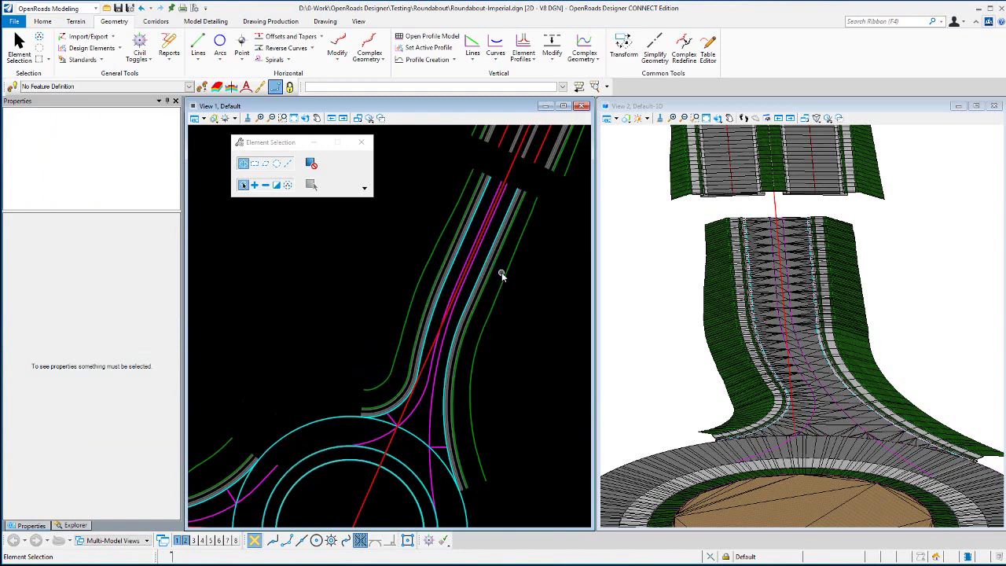
pyautogui.scroll(1, 461, 314)
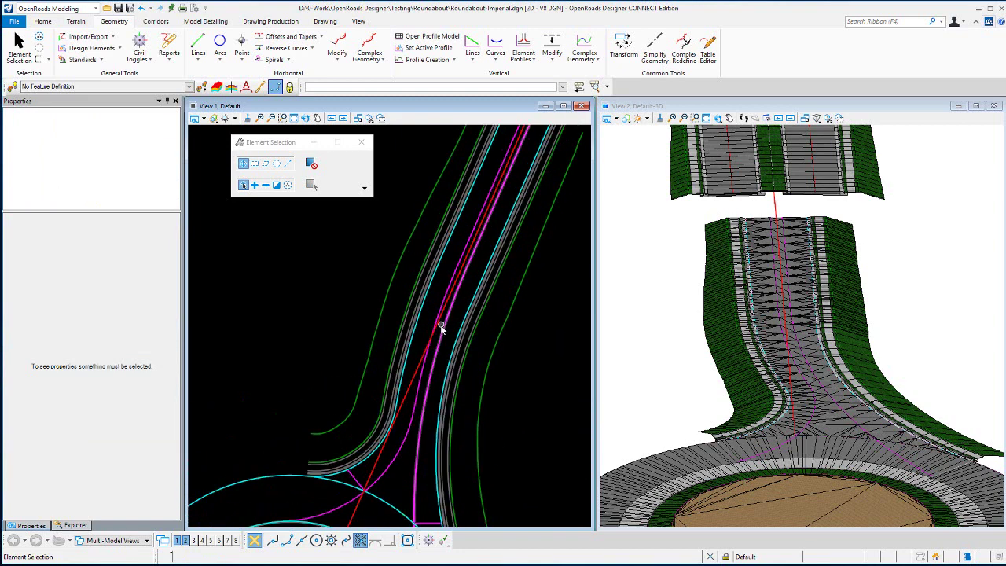
# Step: Set the offset of the northern approach's straight eastern median control line to 8 feet
pyautogui.click(440, 334)
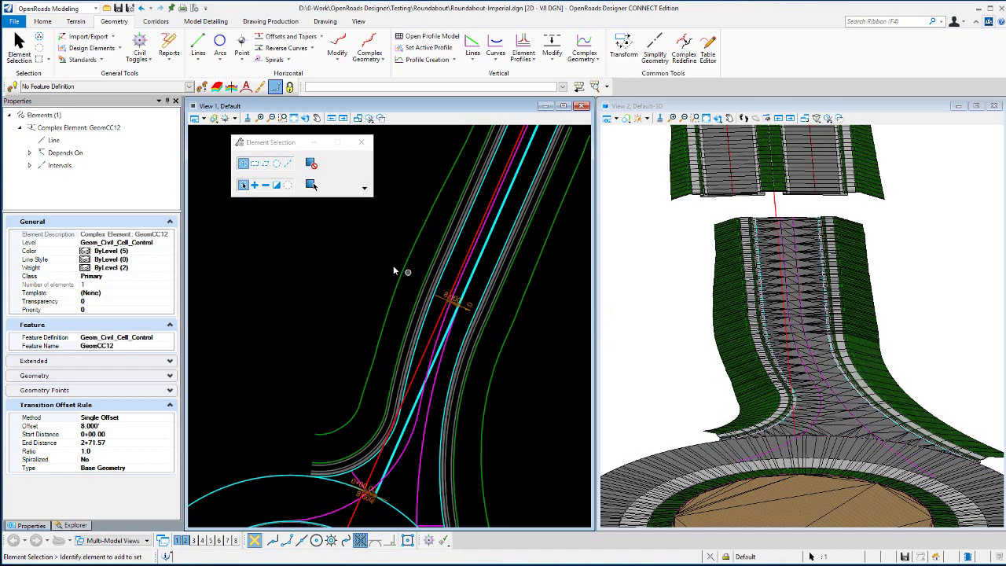
pyautogui.click(374, 243)
pyautogui.scroll(-2, 385, 241)
pyautogui.scroll(2, 458, 332)
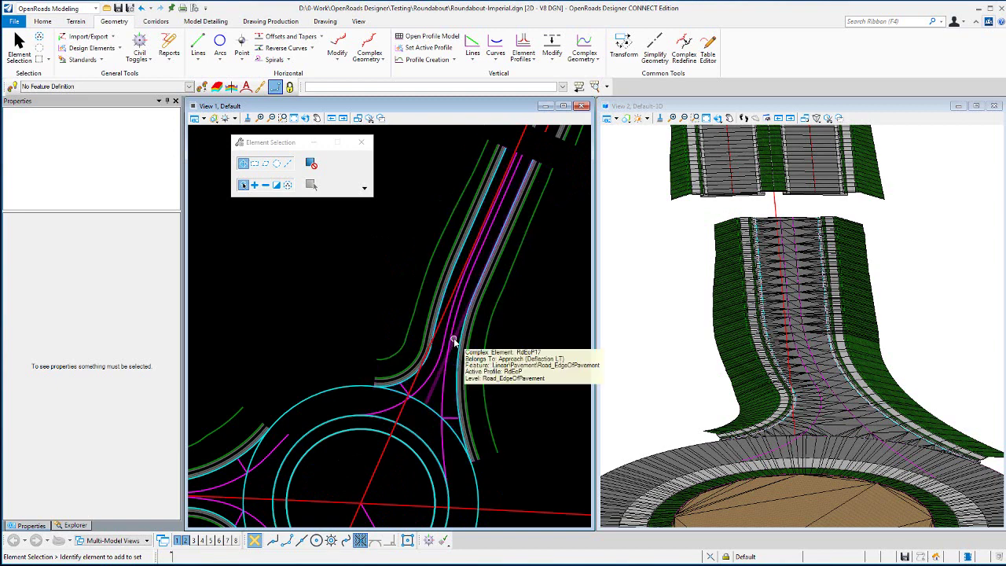
# Step: Set the offset of the northern approach's straight eastern edge-of-pavement line to 24 feet for a wider roadway
pyautogui.click(455, 343)
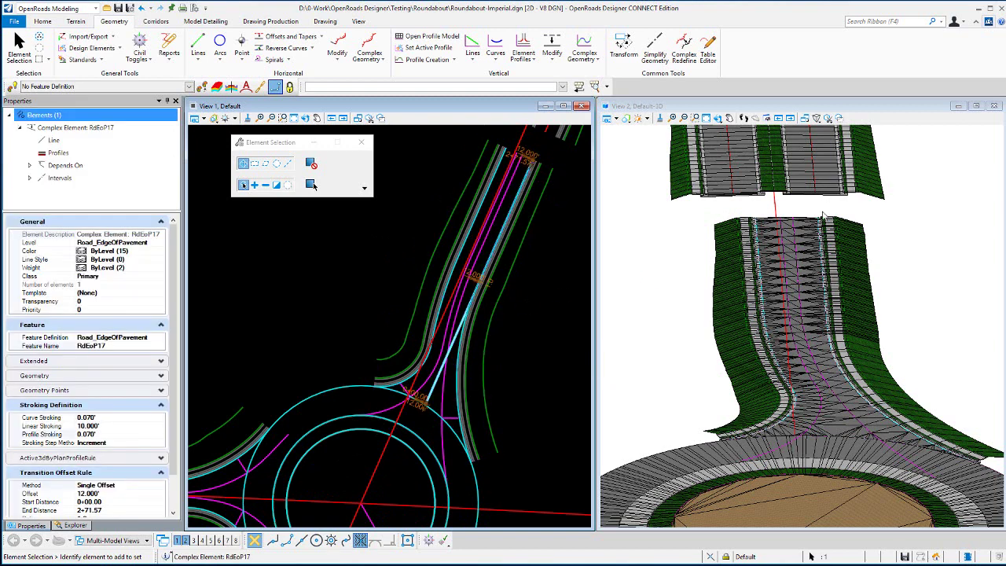
pyautogui.click(473, 277)
pyautogui.write('1')
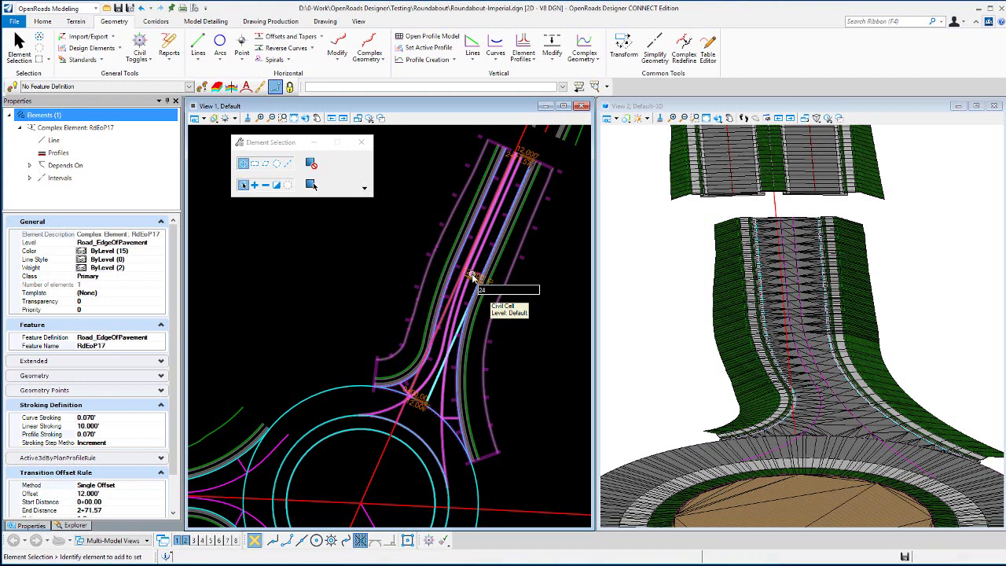
pyautogui.write('4')
pyautogui.press('Return')
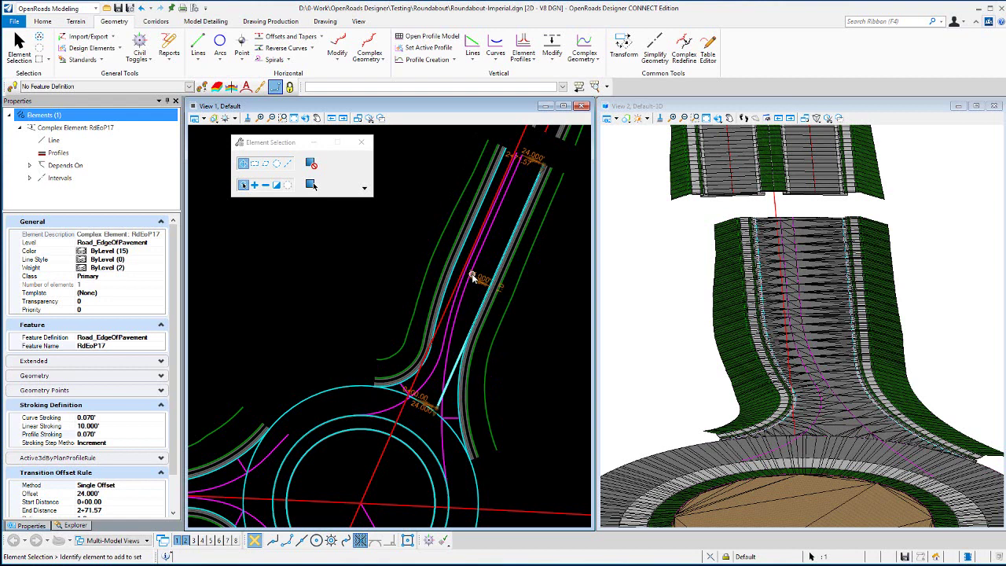
pyautogui.click(381, 241)
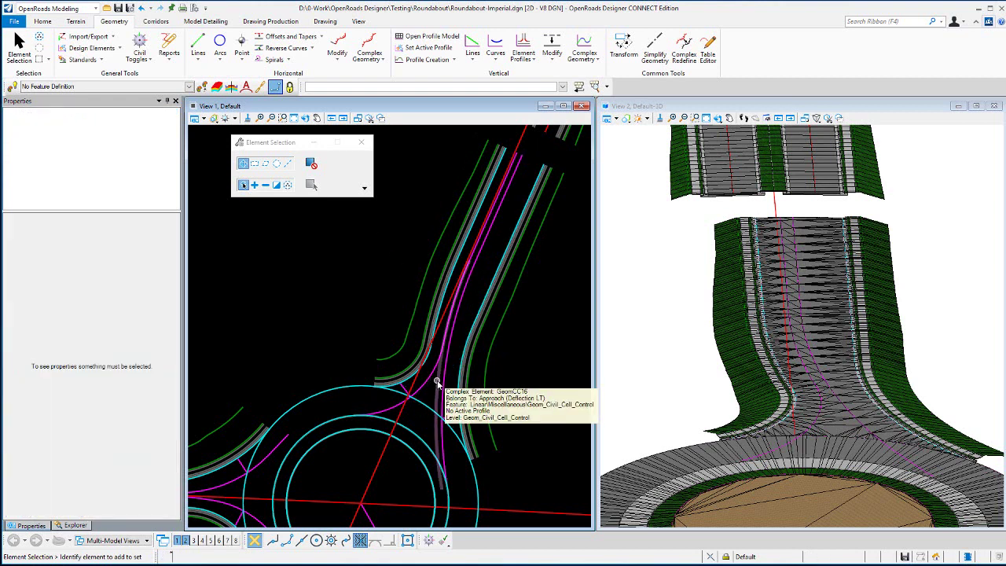
# Step: Set the offset of the northern approach's curved median control line to -16 feet to widen the median
pyautogui.click(438, 383)
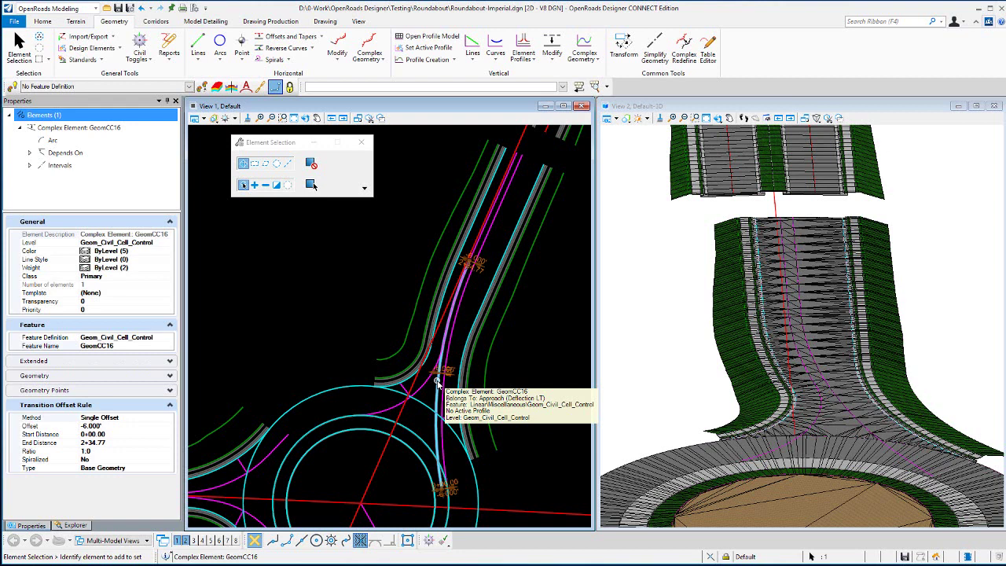
pyautogui.click(449, 370)
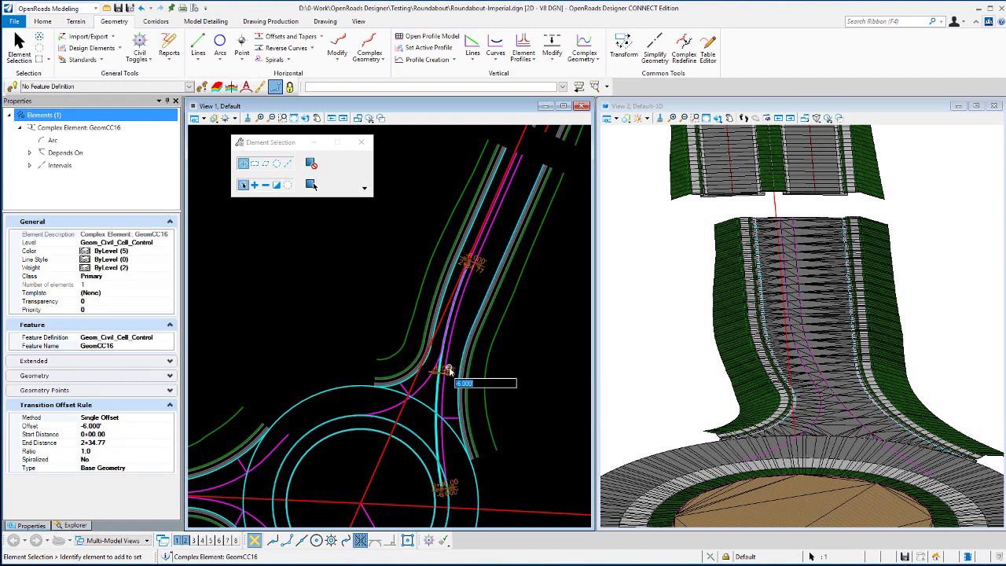
pyautogui.press('BackSpace')
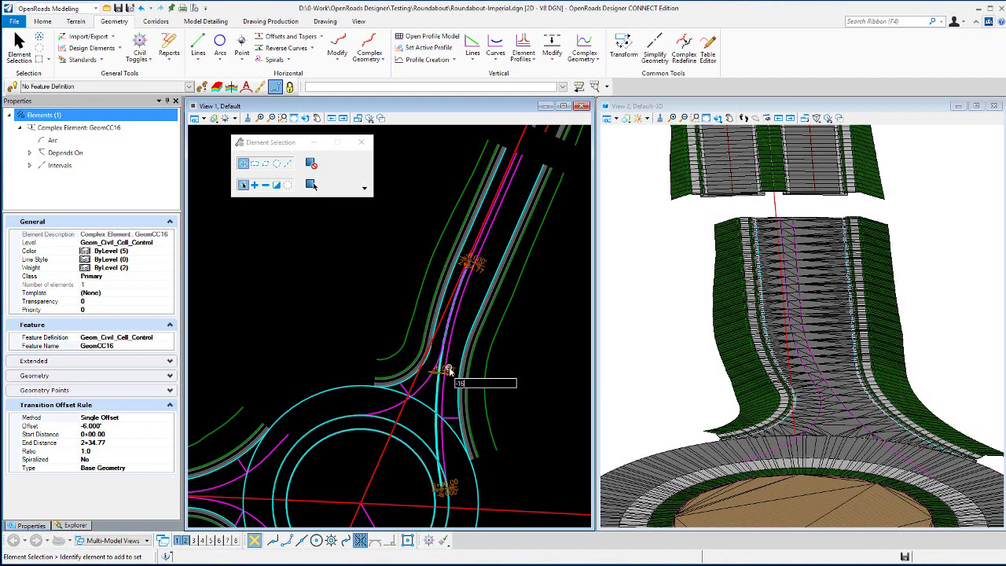
pyautogui.press('Return')
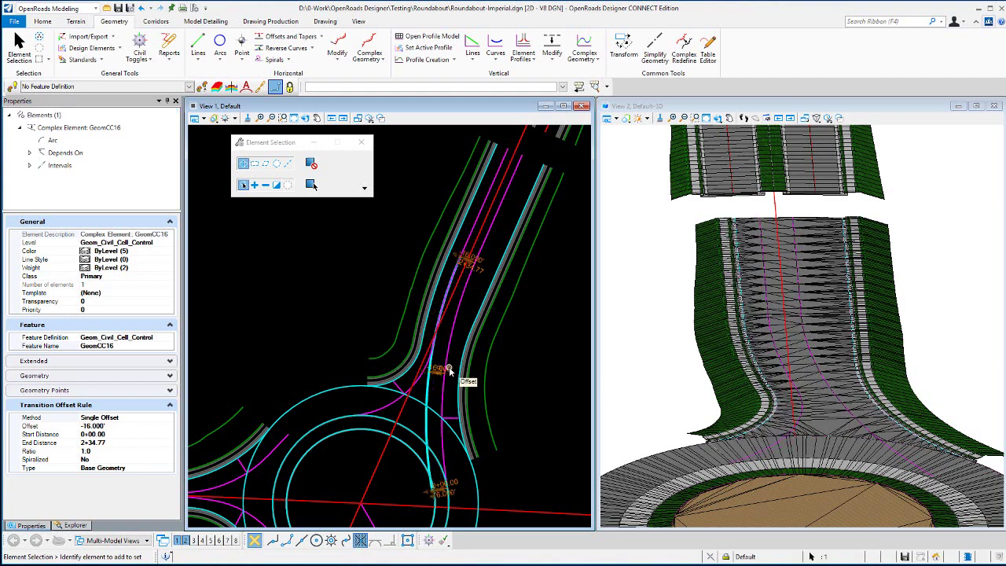
pyautogui.click(395, 222)
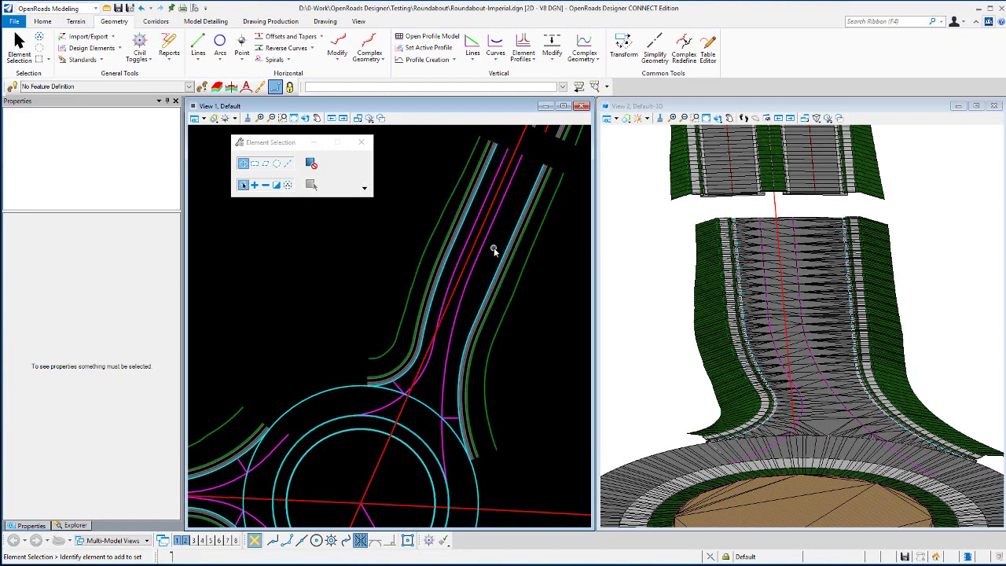
# Step: Set the offset of the upper section of the northern approach's western edge of pavement to -24 feet
pyautogui.click(449, 270)
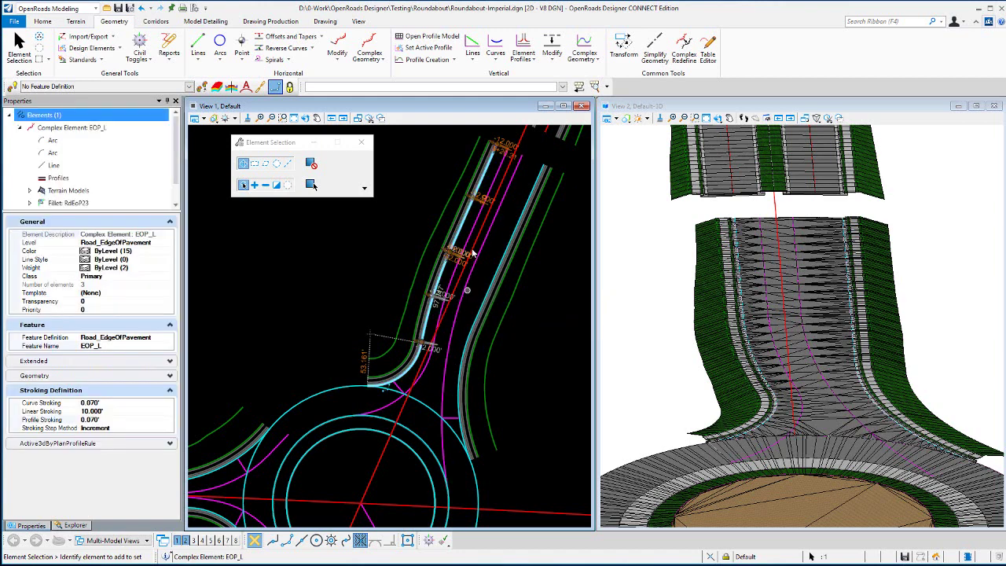
pyautogui.scroll(1, 473, 261)
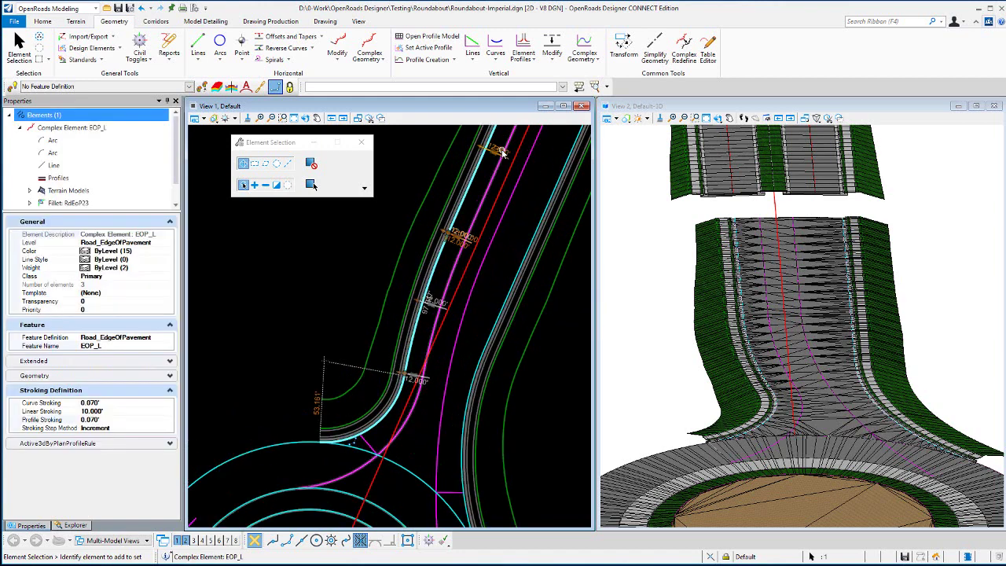
pyautogui.scroll(1, 477, 269)
pyautogui.scroll(-1, 477, 270)
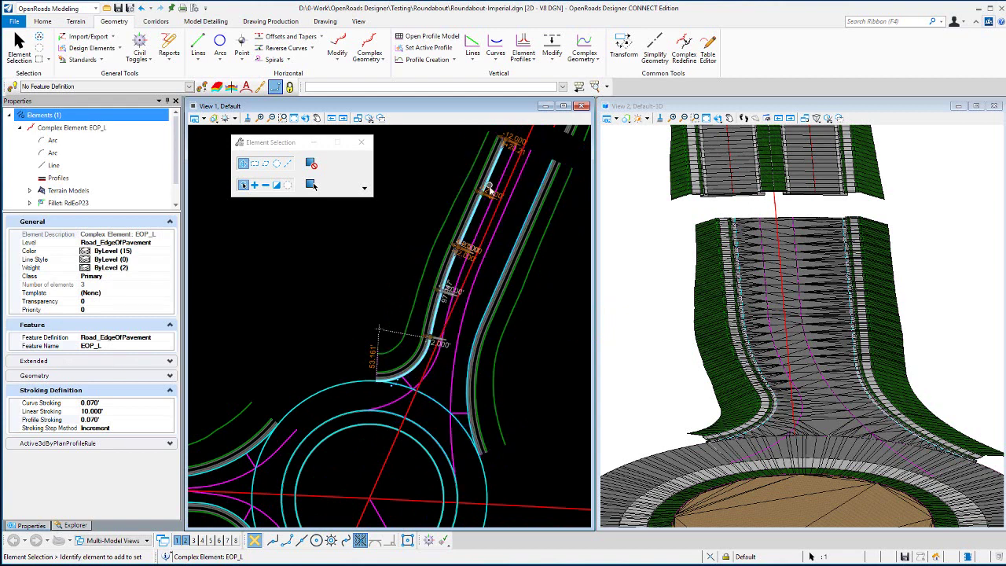
pyautogui.click(489, 192)
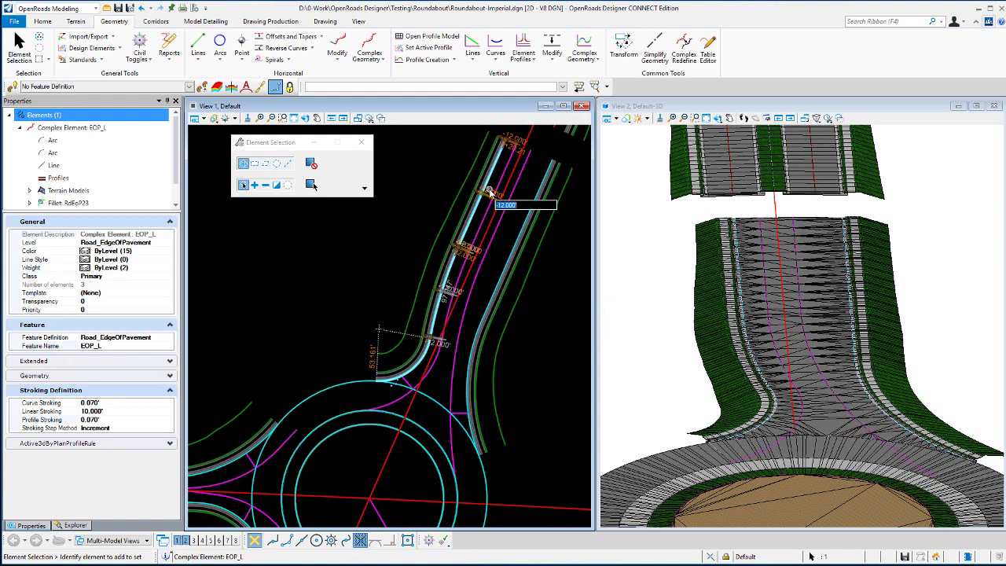
pyautogui.press('BackSpace')
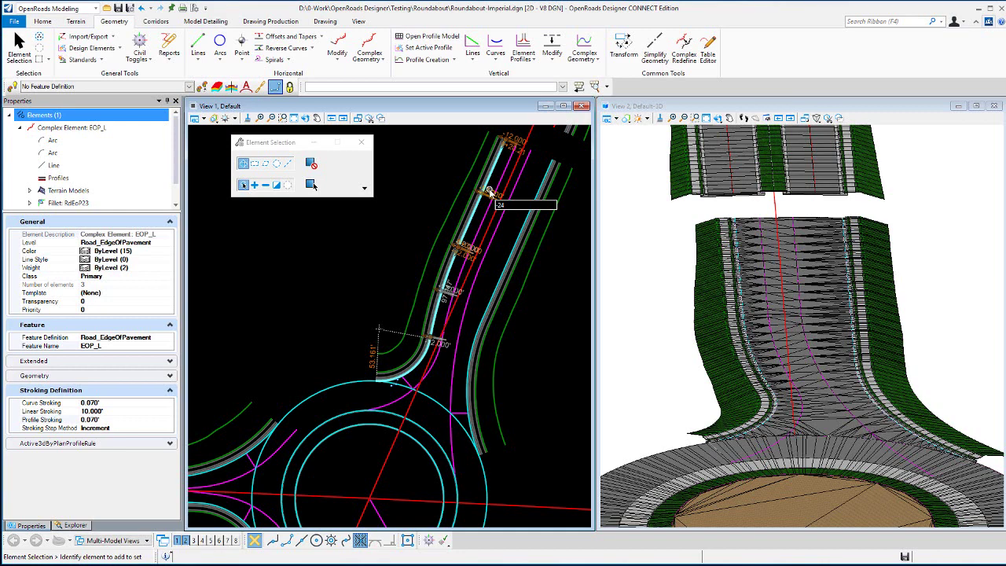
pyautogui.press('Return')
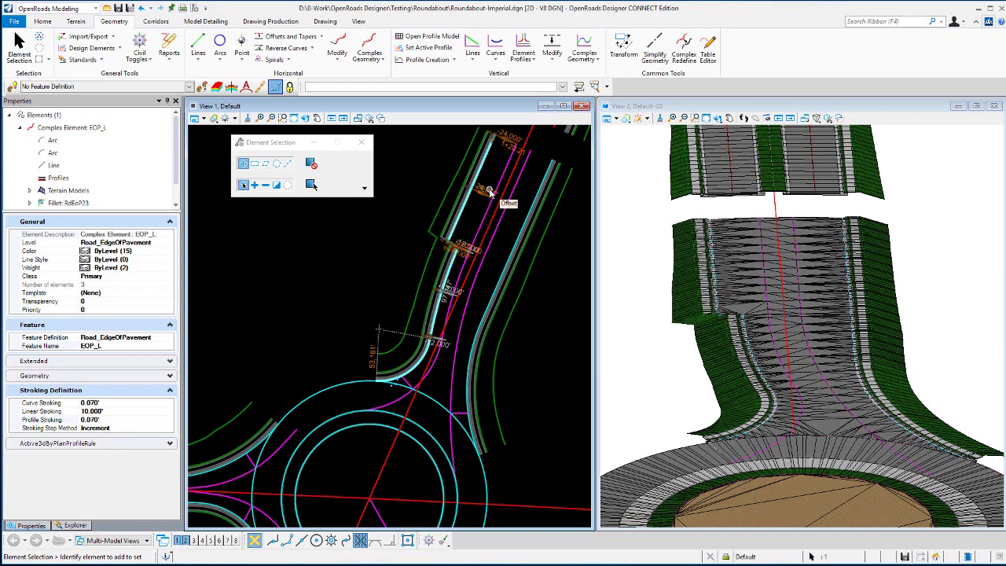
pyautogui.click(433, 181)
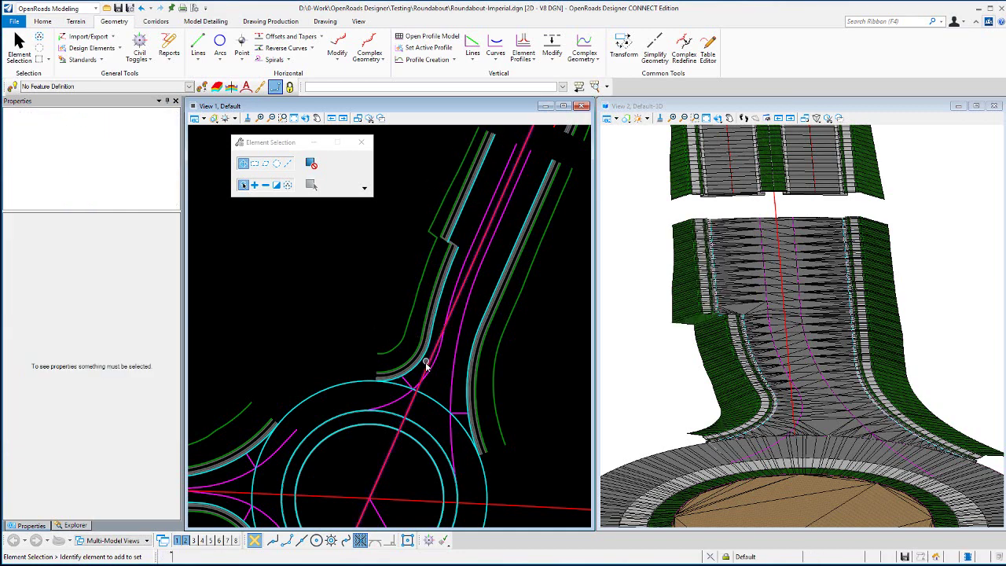
# Step: Set the -12-foot transition offset of RdEoP22, which the western edge of pavement's RdEoP25 interval depends on, to -24 feet
pyautogui.scroll(2, 428, 358)
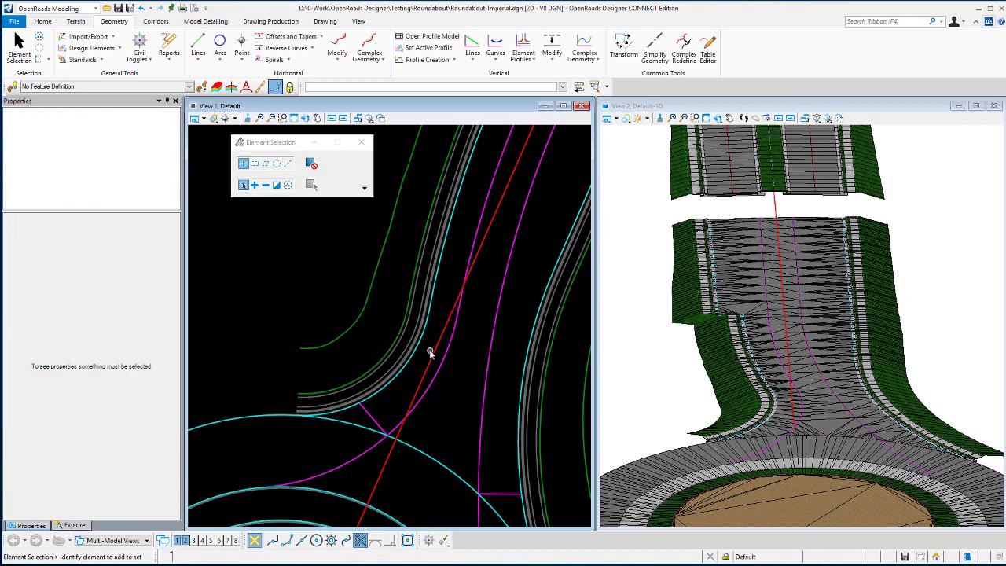
pyautogui.click(435, 285)
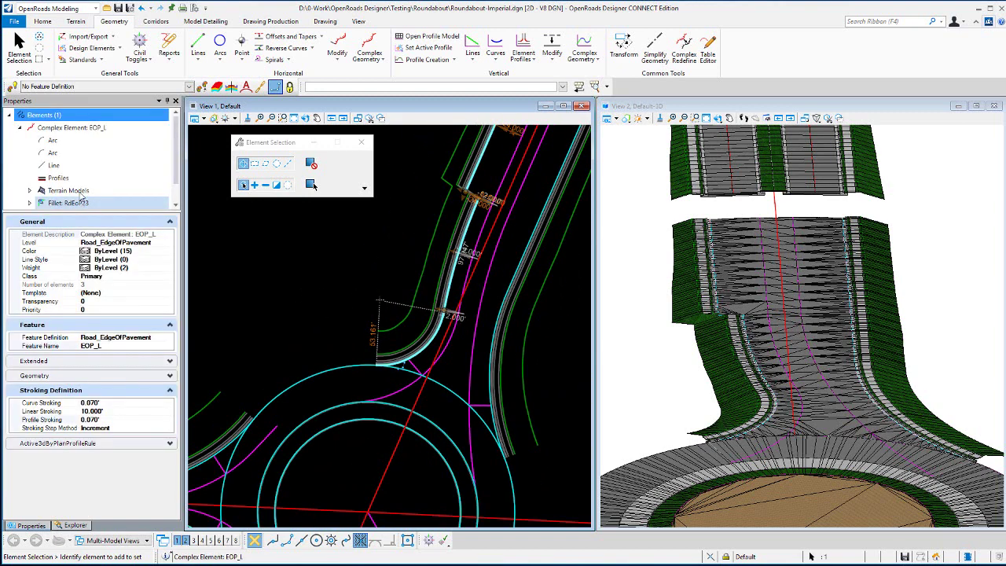
pyautogui.scroll(-1, 86, 181)
pyautogui.click(88, 193)
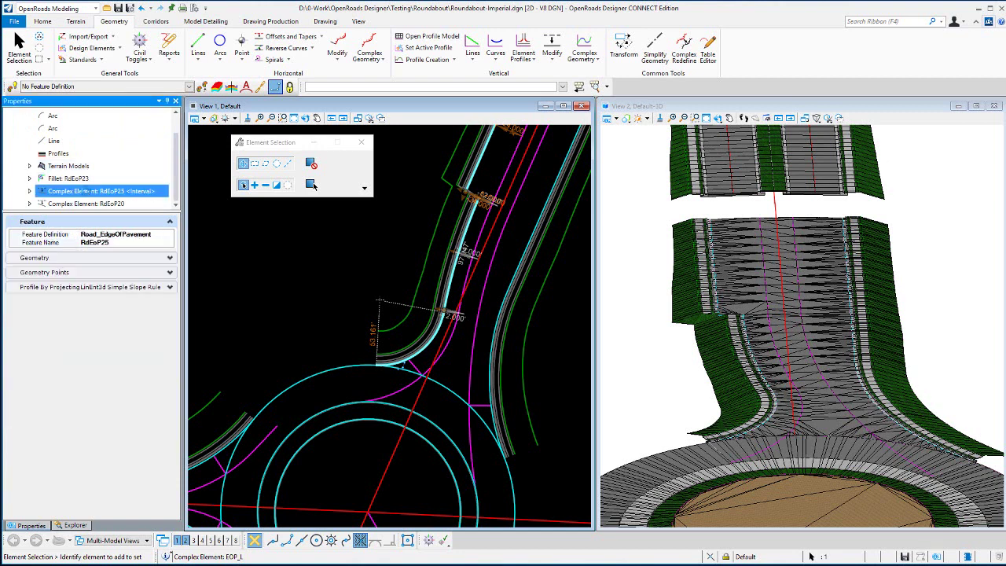
pyautogui.click(30, 191)
pyautogui.click(38, 203)
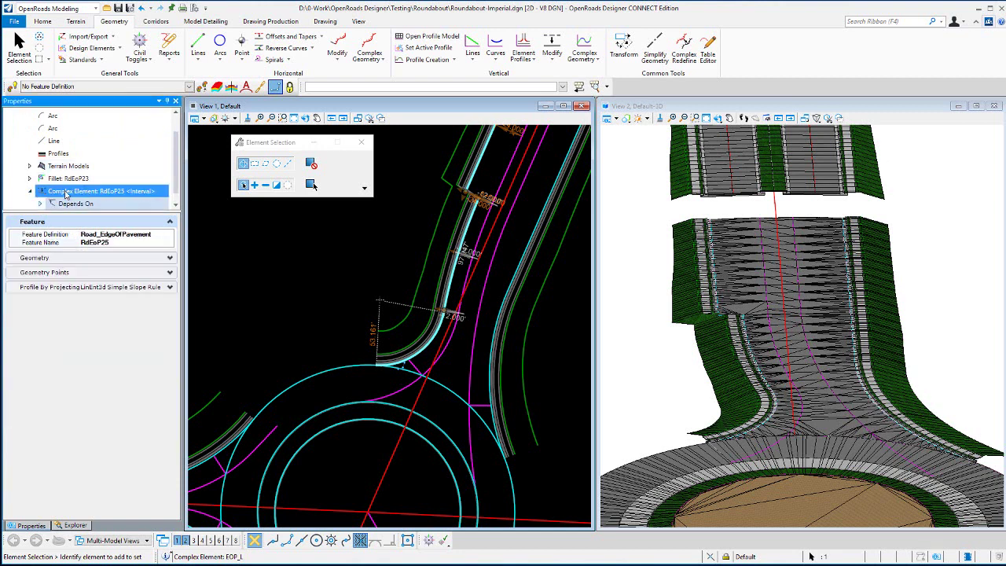
pyautogui.click(103, 191)
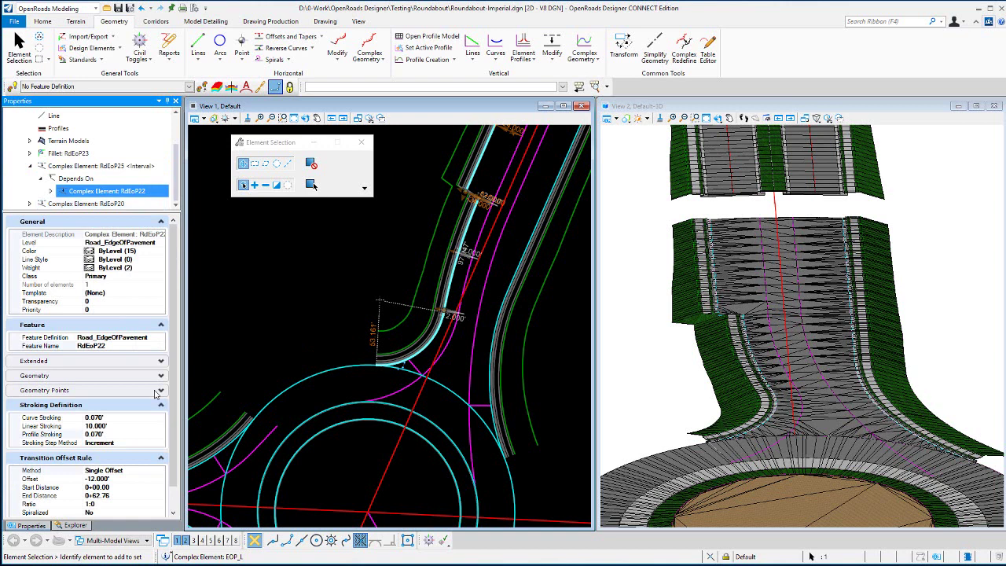
pyautogui.click(116, 480)
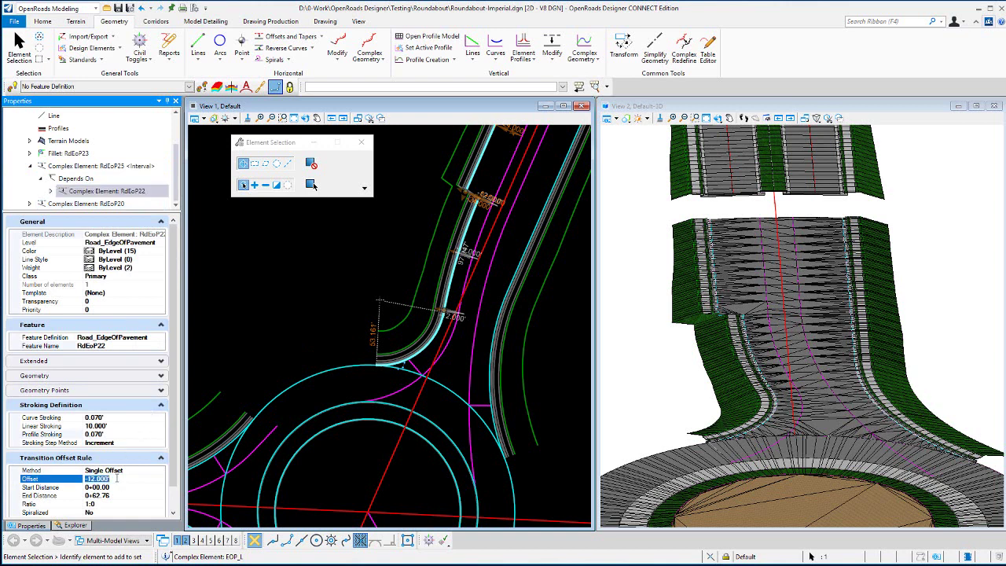
pyautogui.write('-24')
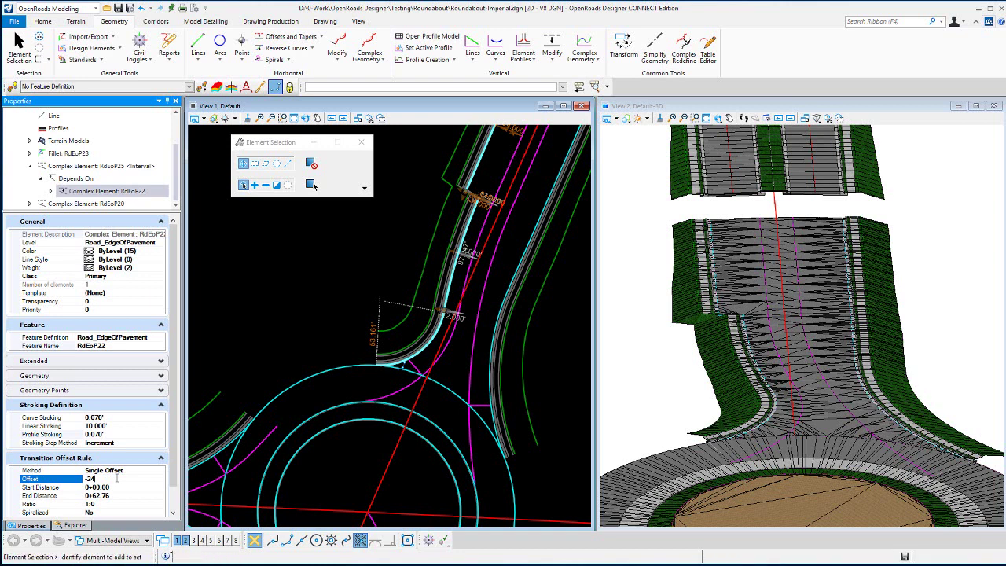
pyautogui.press('Return')
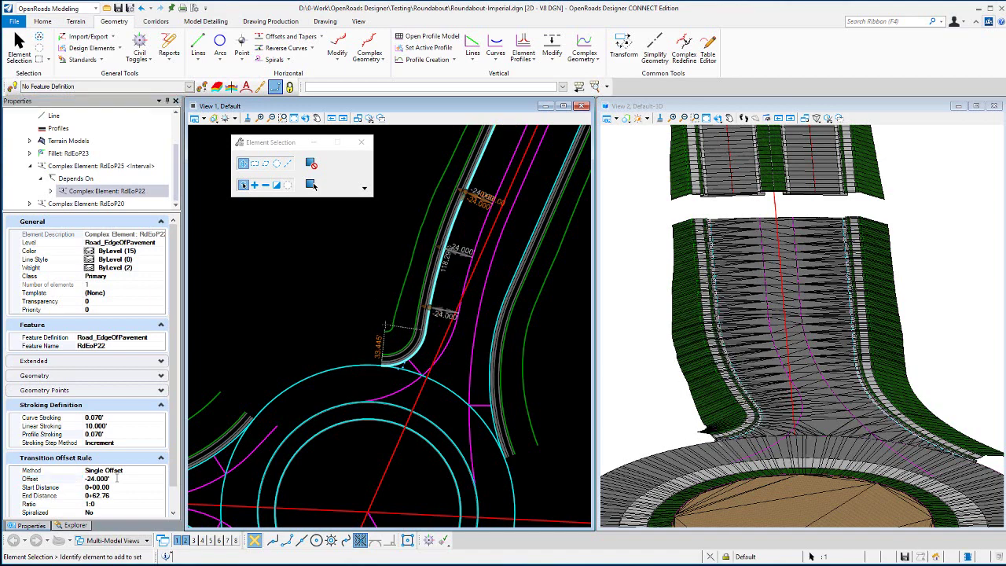
pyautogui.click(343, 288)
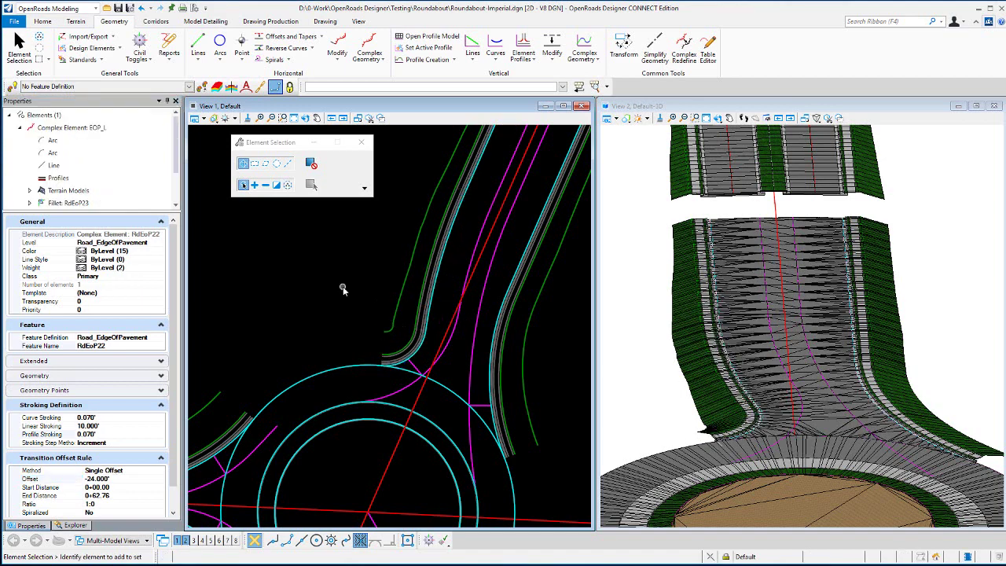
# Step: Inspect the northern approach's western edge of pavement and the eastern lane-width control line at the roundabout
pyautogui.scroll(-3, 386, 325)
pyautogui.scroll(2, 370, 243)
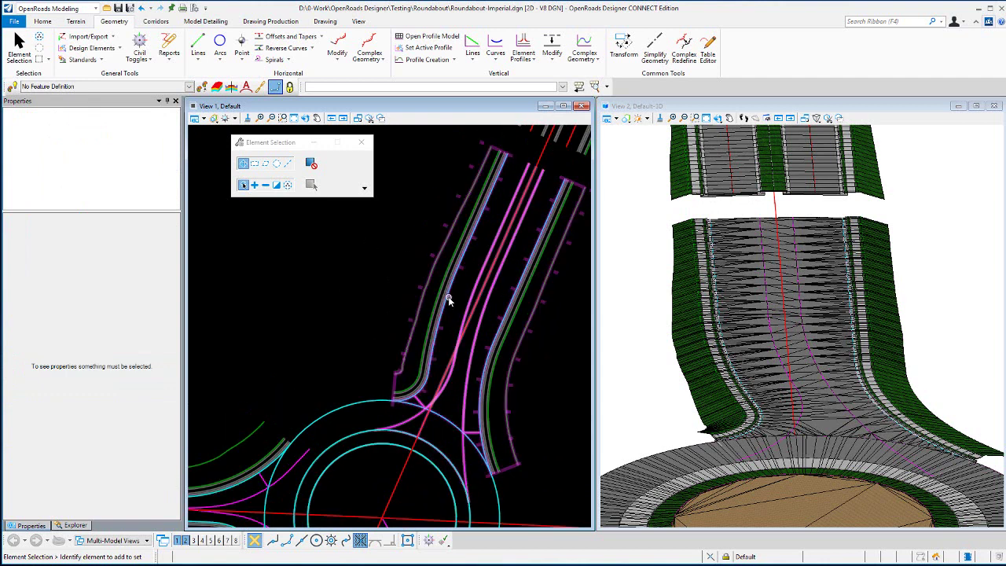
pyautogui.click(448, 297)
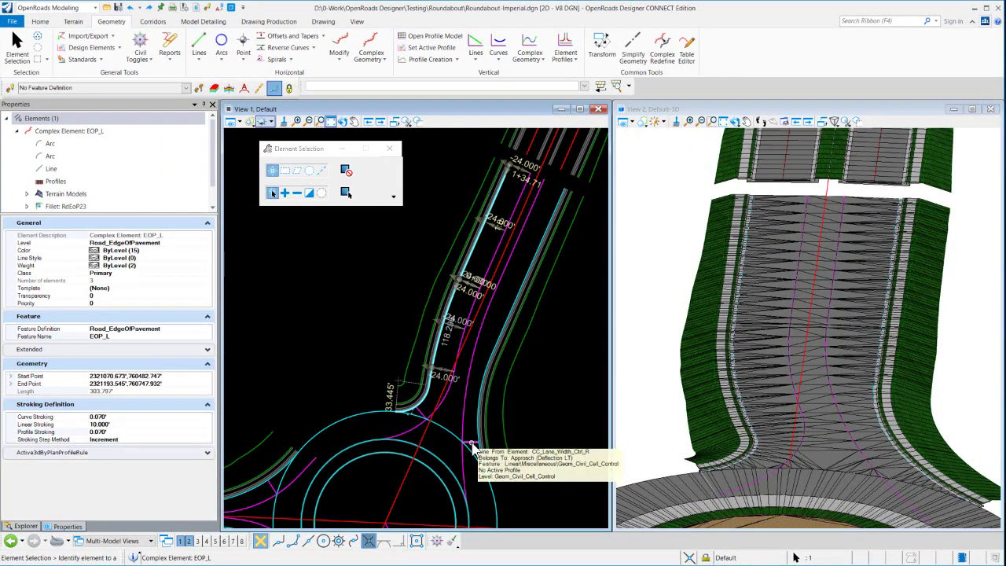
pyautogui.click(471, 446)
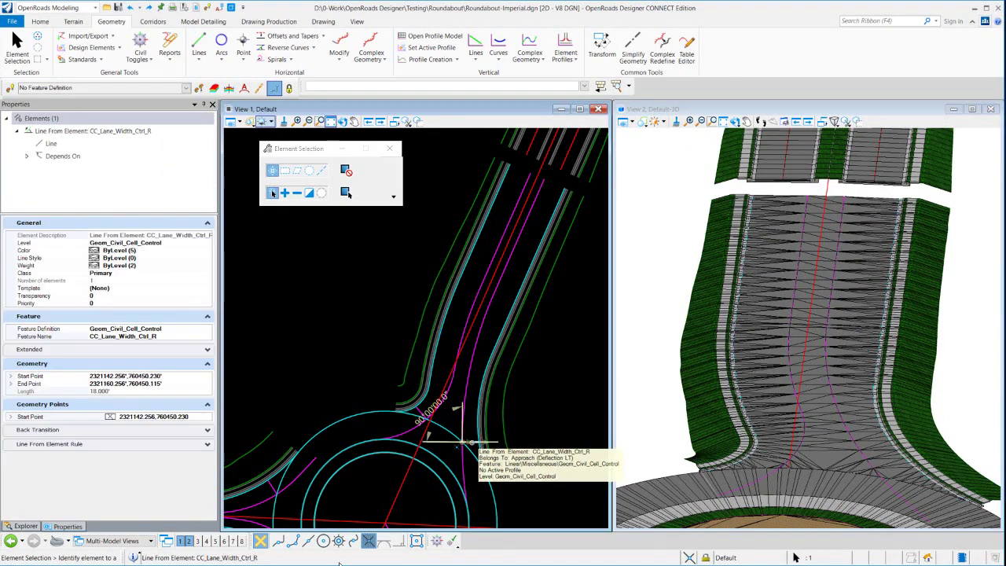
# Step: Set the length of the left lane width control line (CC_Lane_Width_Ctrl_L) at the roundabout entry to 28'
pyautogui.scroll(2, 471, 448)
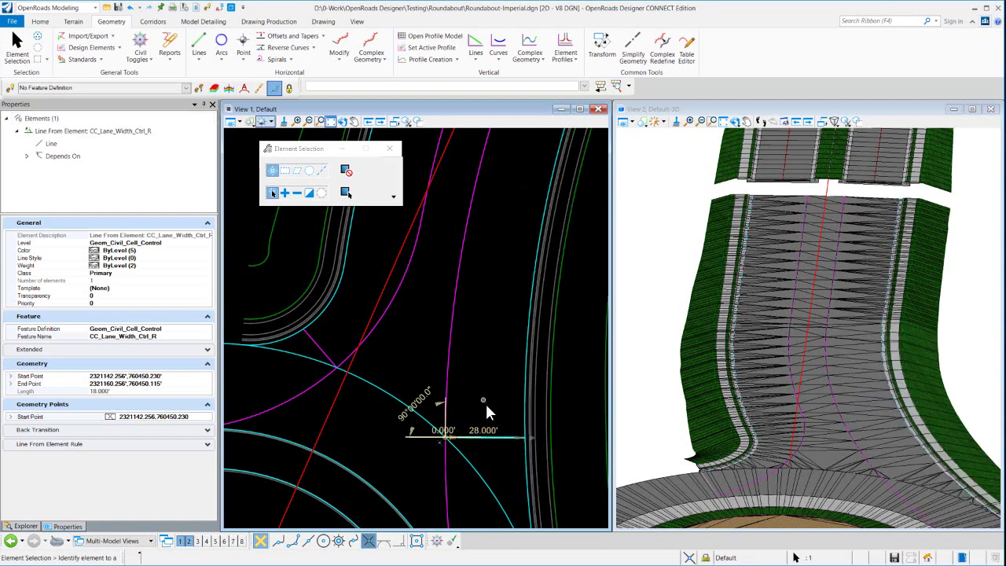
pyautogui.scroll(-2, 407, 366)
pyautogui.scroll(1, 433, 385)
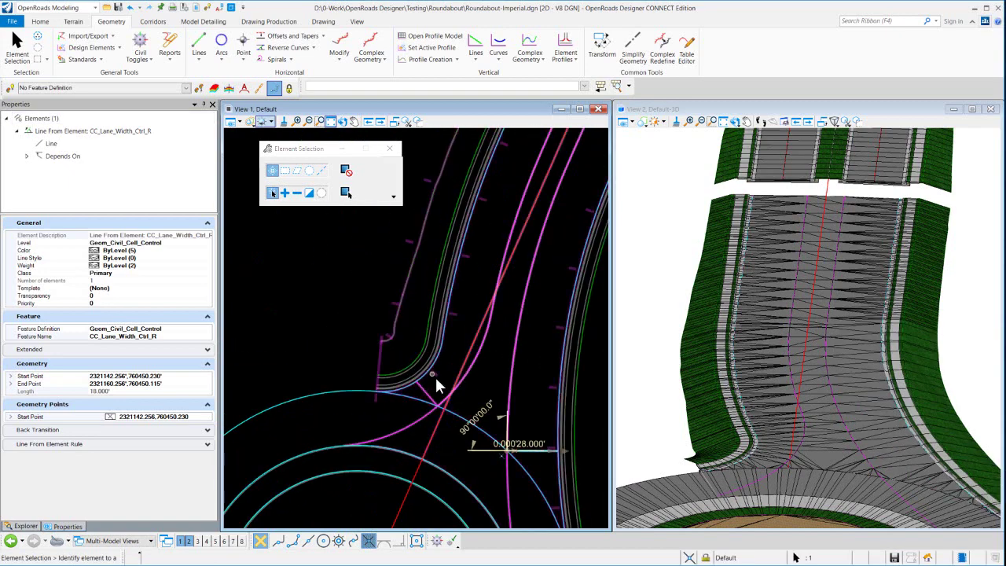
pyautogui.click(277, 495)
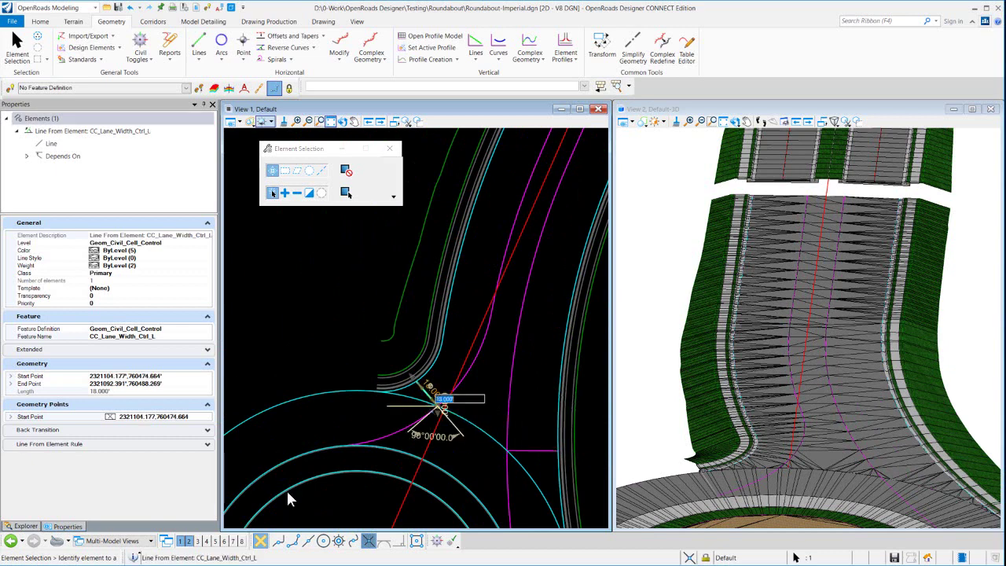
pyautogui.write('28')
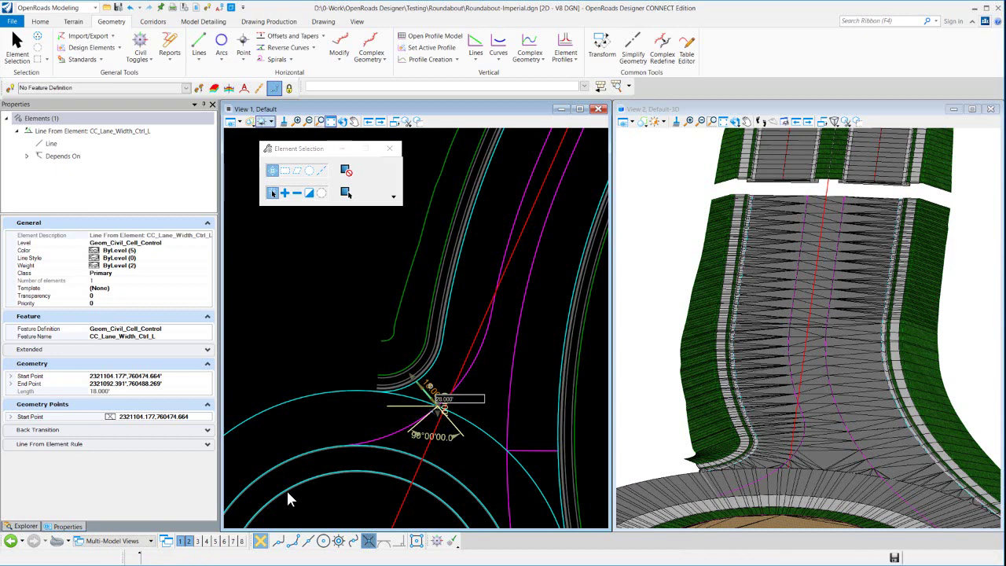
pyautogui.click(286, 489)
# Step: Inspect the left edge of pavement (EOP_L) and the approach geometry around the roundabout entry
pyautogui.rightClick(435, 348)
pyautogui.click(432, 339)
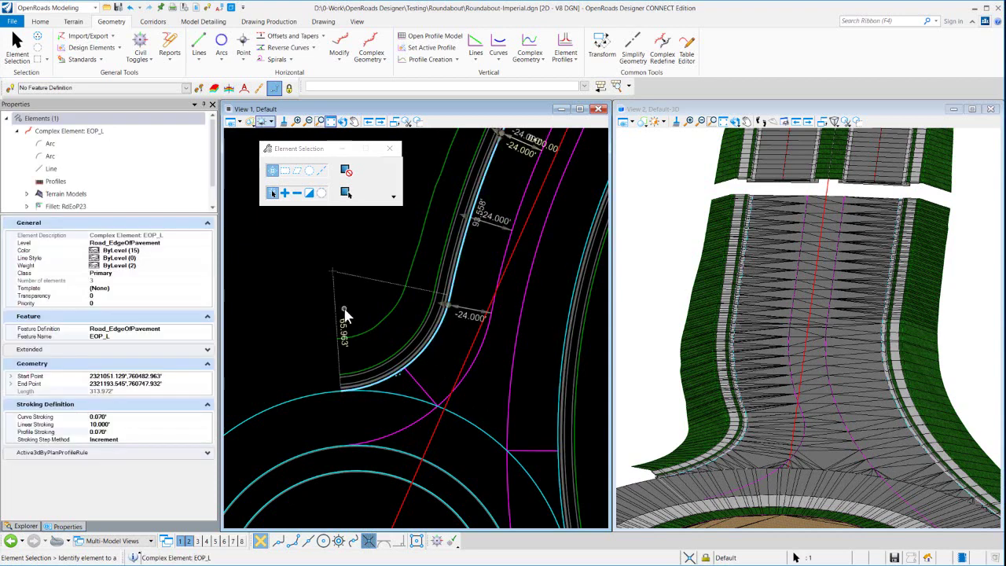
pyautogui.click(442, 357)
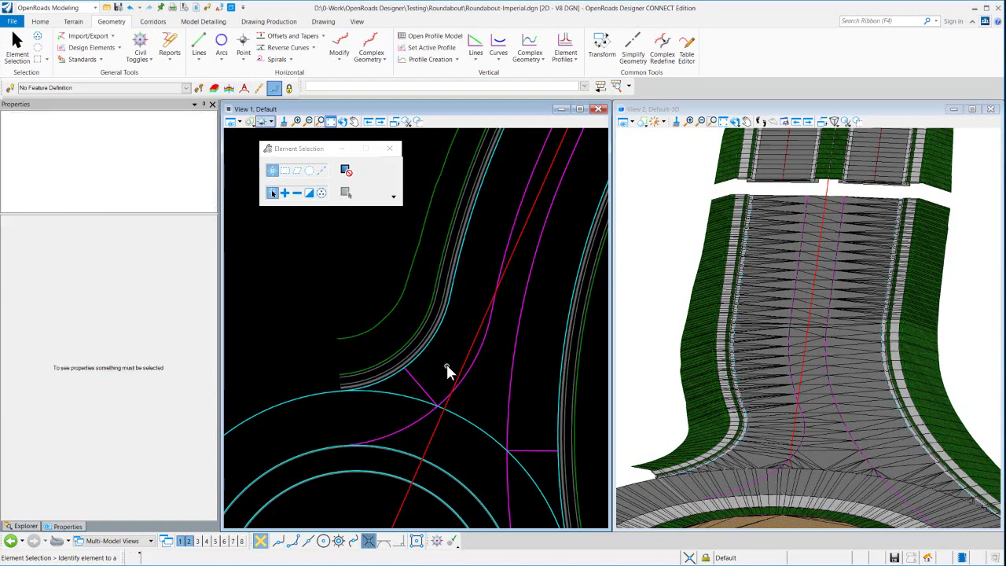
pyautogui.scroll(-1, 448, 370)
pyautogui.scroll(-2, 461, 366)
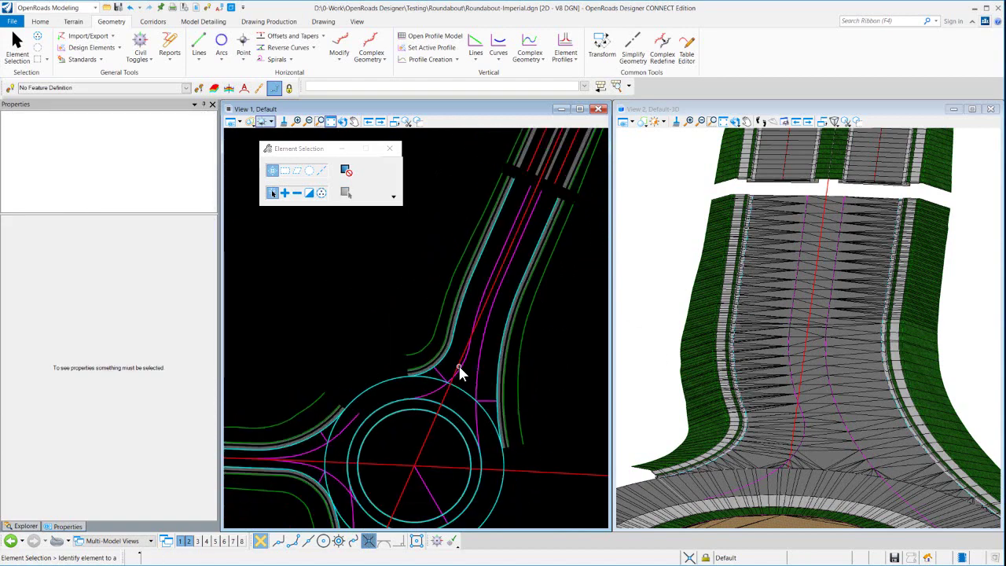
pyautogui.scroll(1, 481, 358)
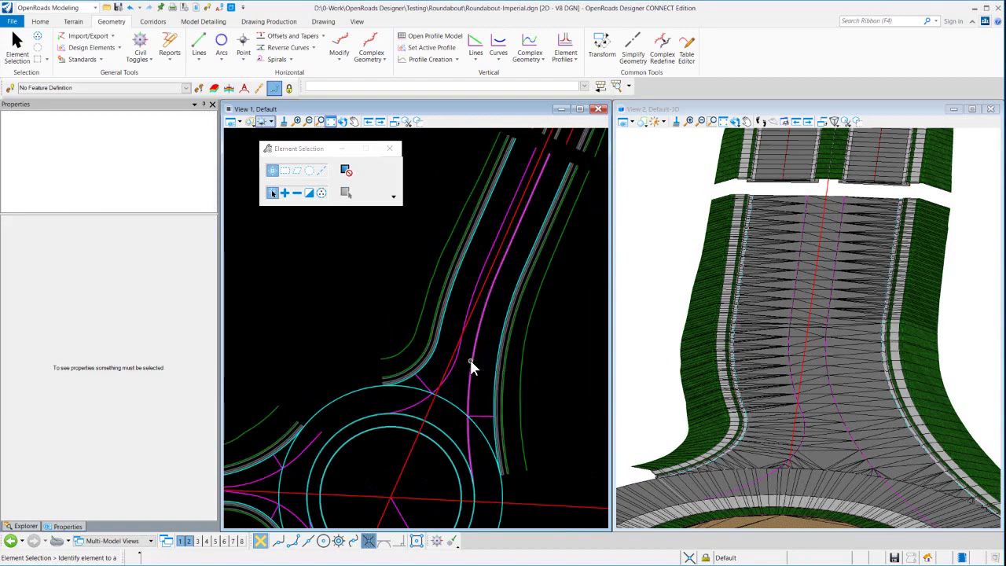
# Step: Inspect the arc radii of the right and left median edge lines and the right side's base edge-of-pavement line
pyautogui.click(472, 360)
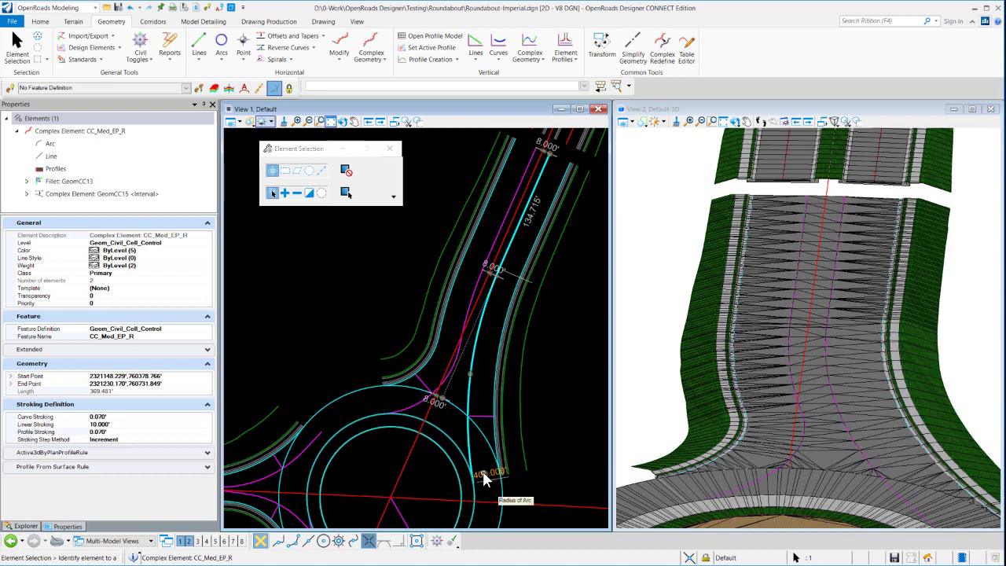
pyautogui.click(228, 382)
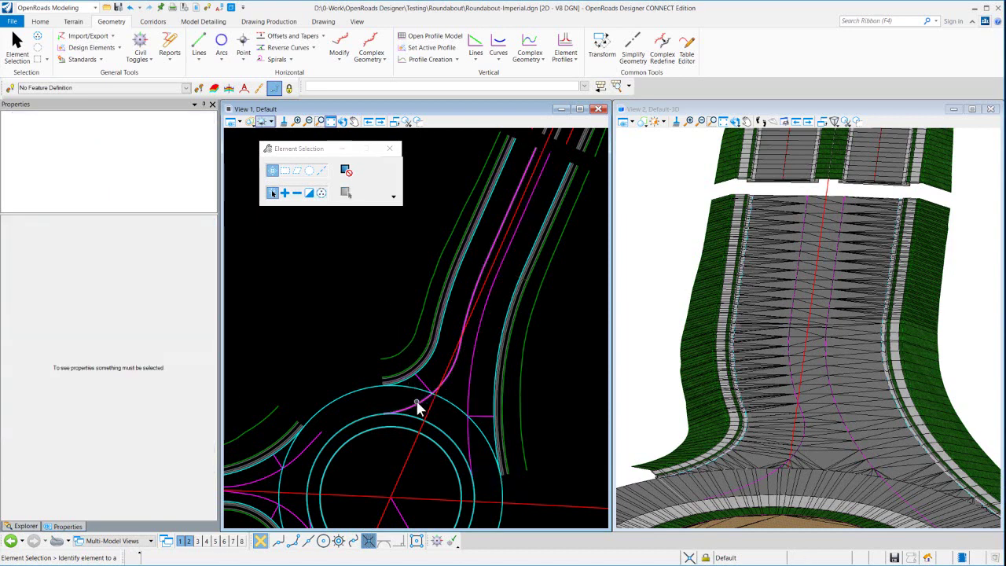
pyautogui.click(416, 403)
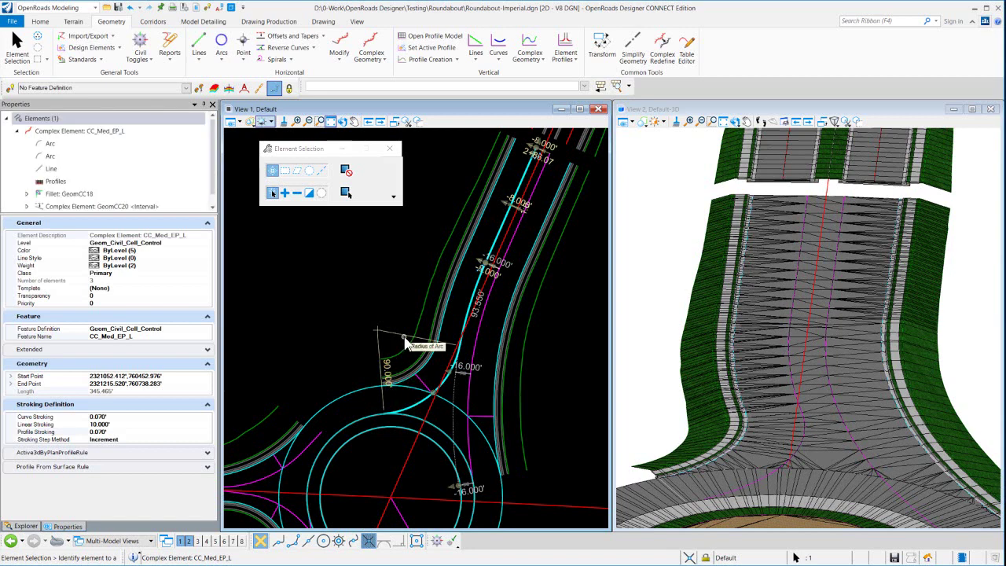
pyautogui.click(380, 269)
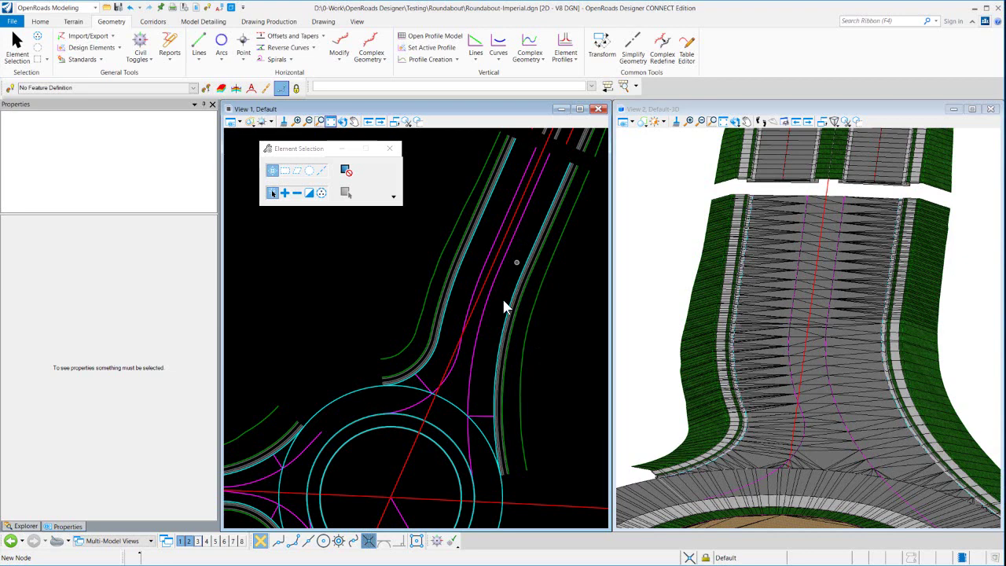
pyautogui.click(490, 347)
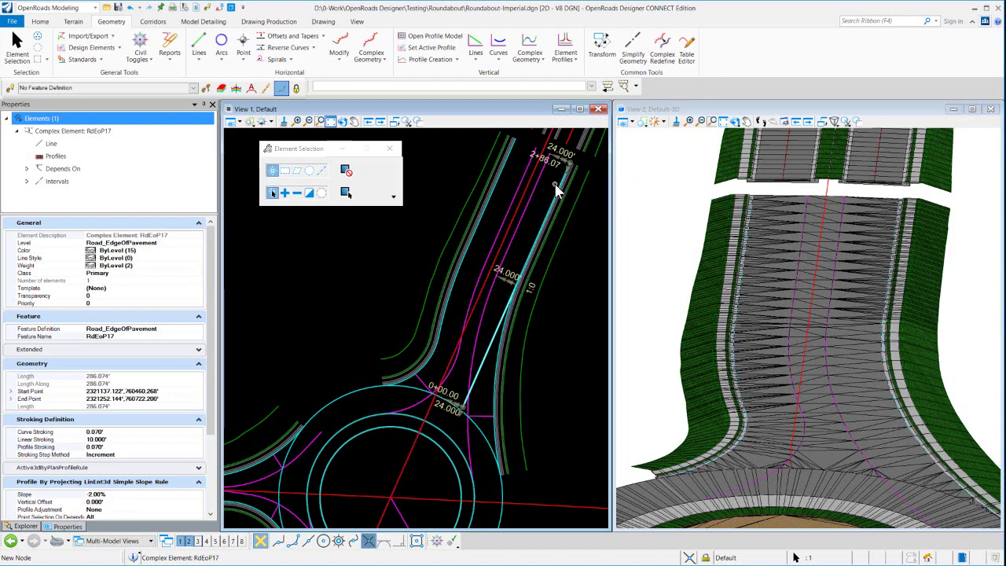
pyautogui.click(580, 267)
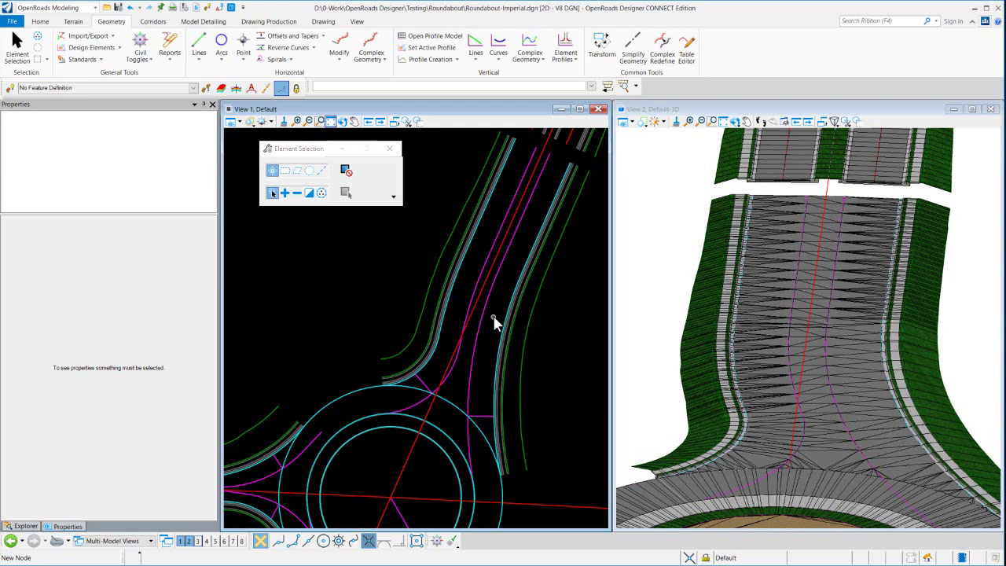
# Step: Turn on the display of construction elements in the plan view
pyautogui.click(241, 124)
pyautogui.click(259, 270)
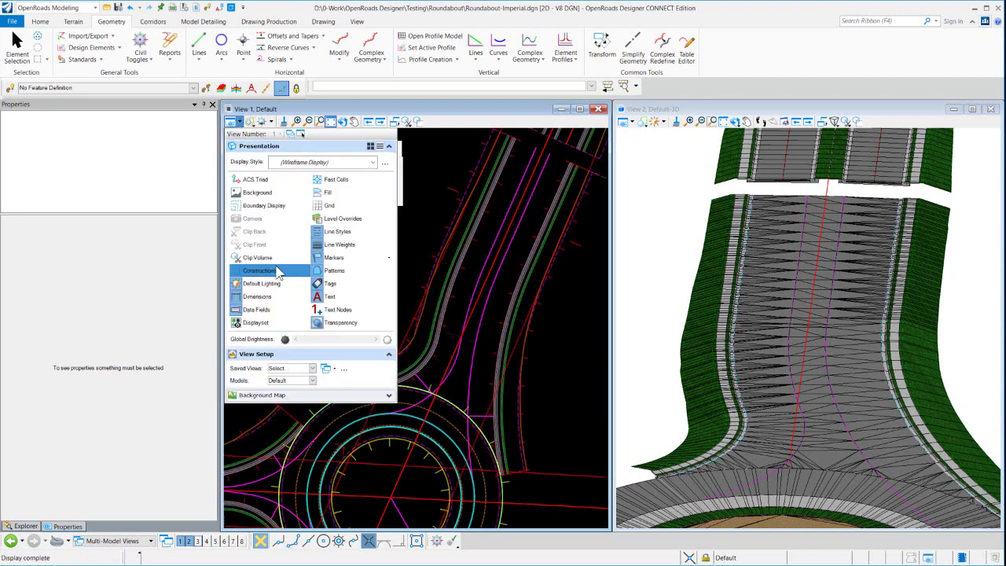
pyautogui.click(410, 165)
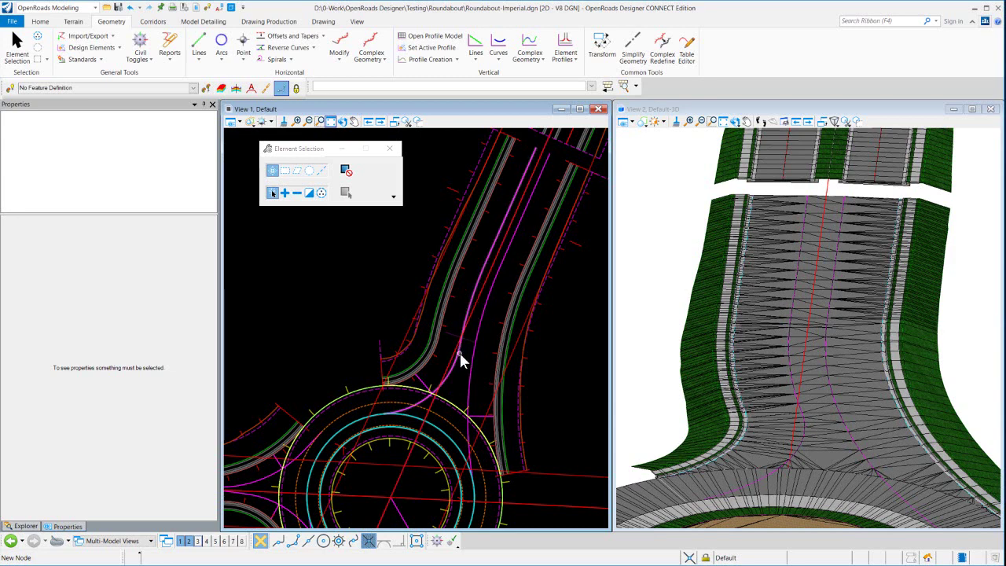
# Step: Open the profile of the right median's construction control line, DNC_Med_Profile_Control_R, in View 3
pyautogui.moveTo(453, 375)
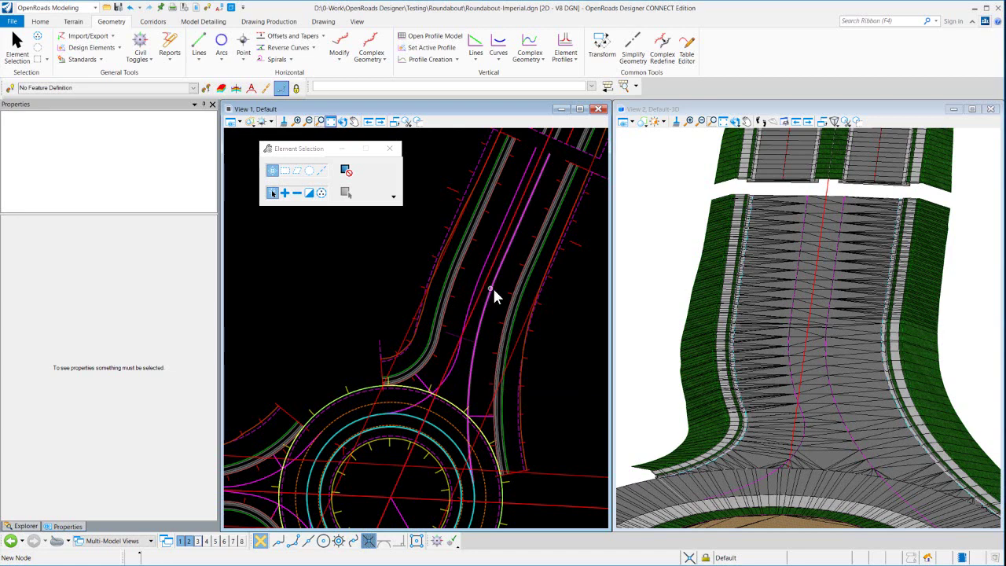
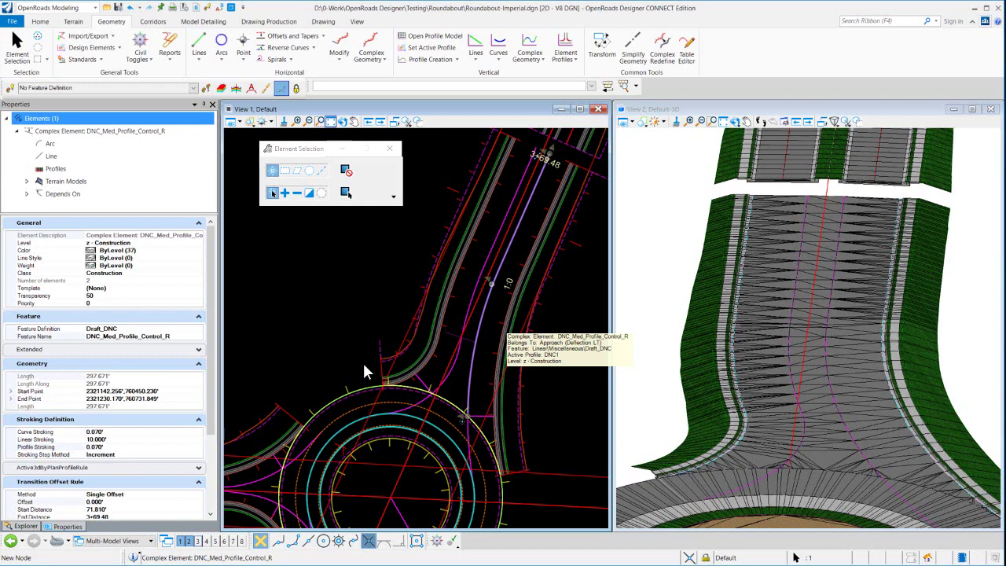
pyautogui.click(363, 364)
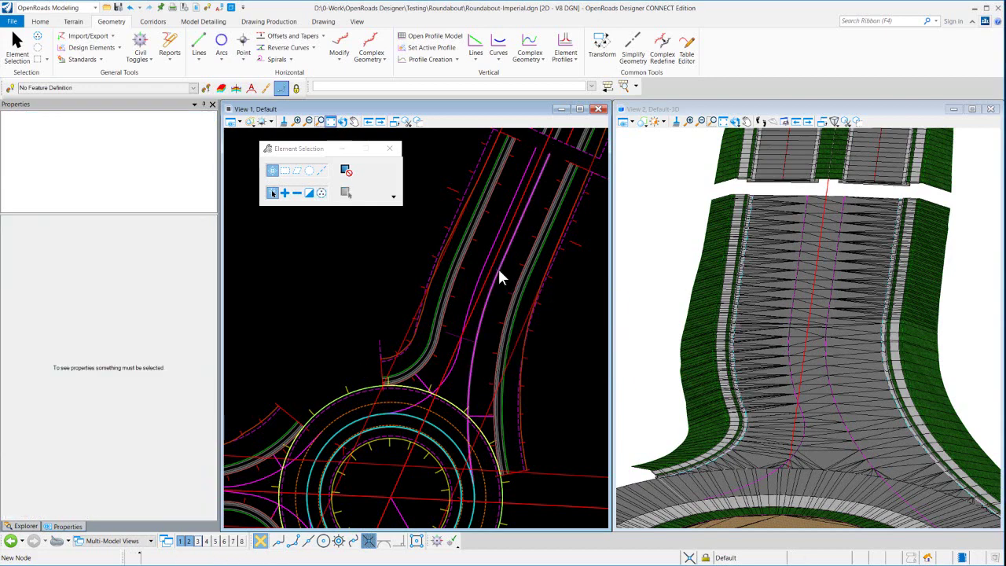
pyautogui.click(489, 294)
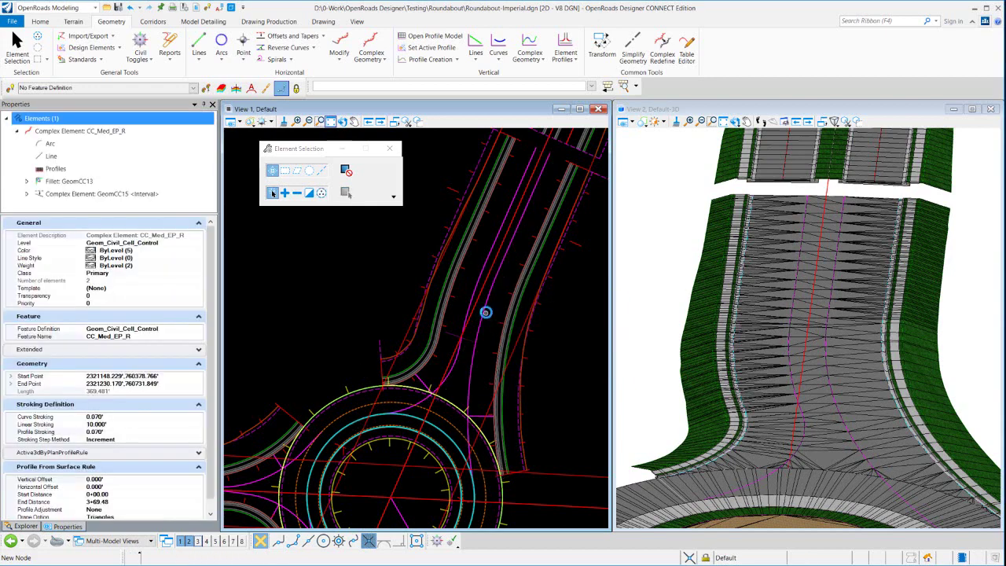
pyautogui.click(492, 316)
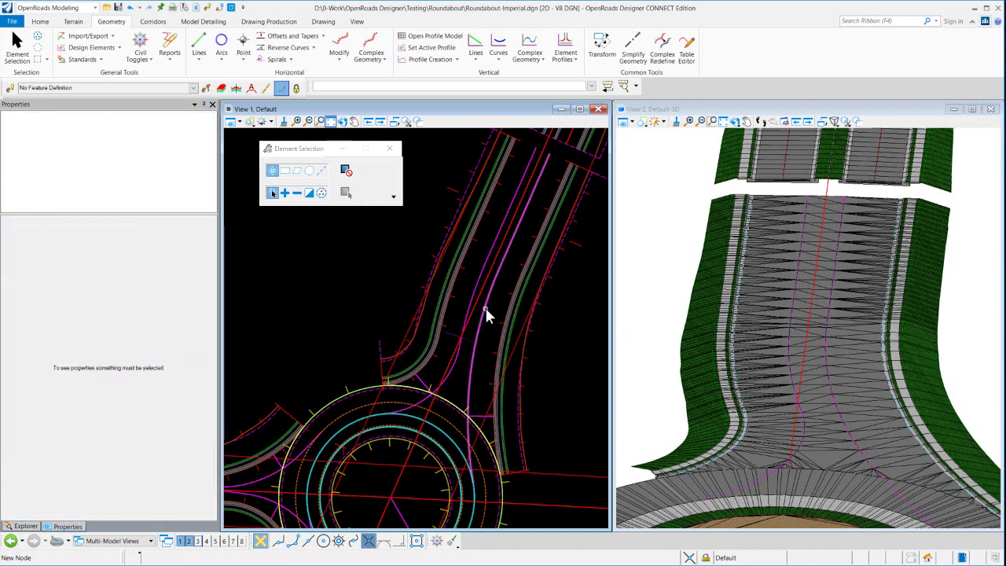
pyautogui.click(466, 413)
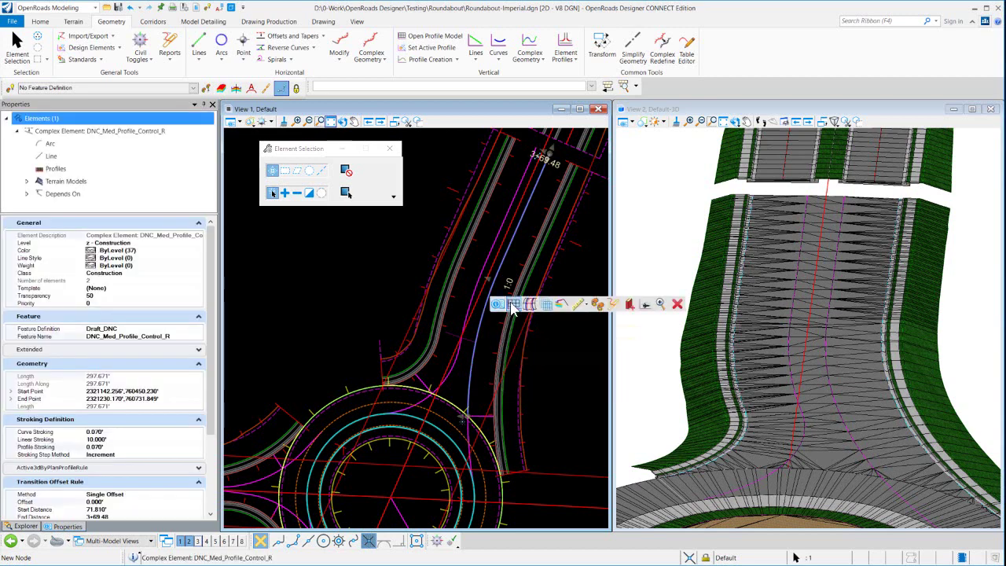
pyautogui.click(199, 541)
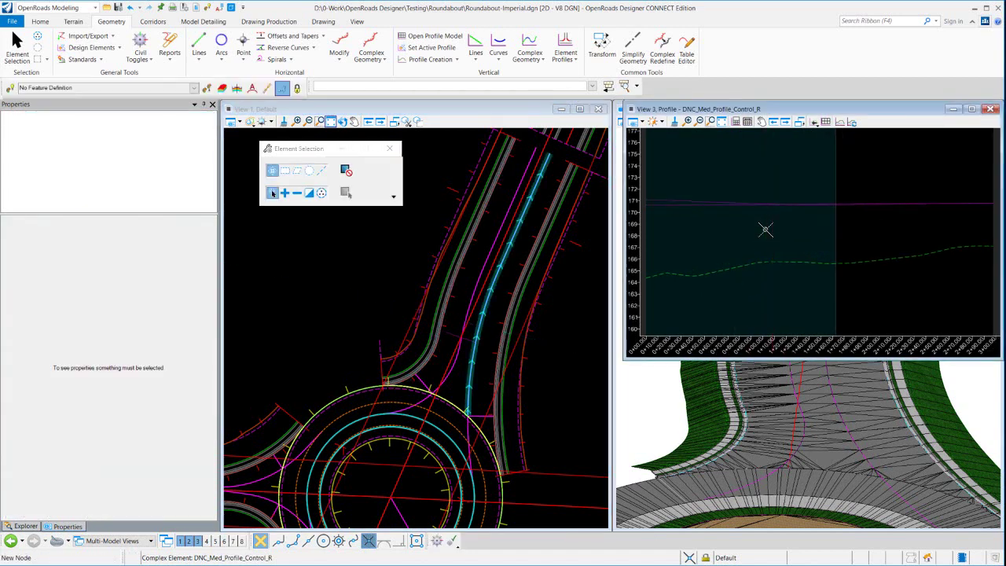
# Step: Compare the control line's active profile DNC1 with the projected slope profile DNC, including the start and end points
pyautogui.click(674, 204)
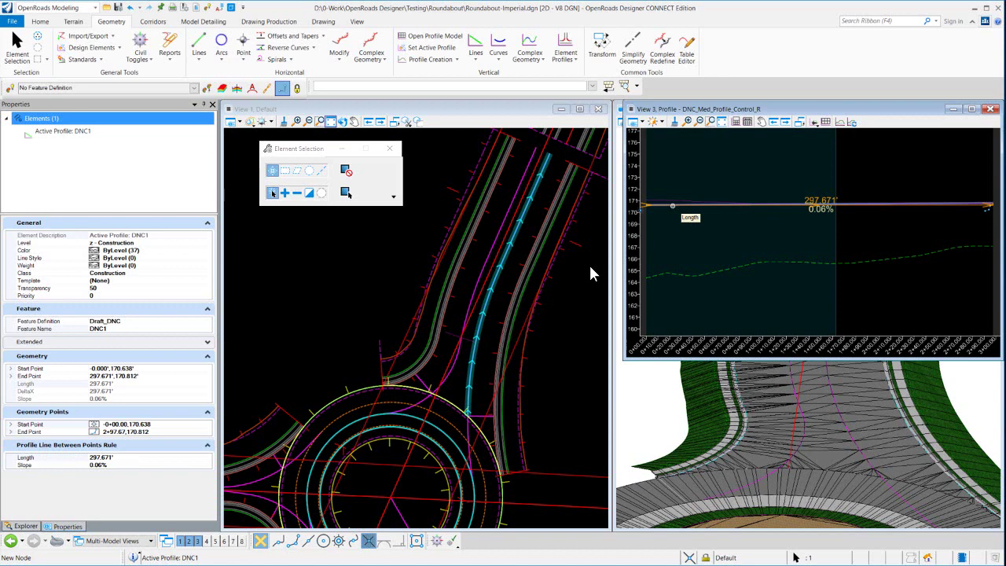
pyautogui.moveTo(703, 206)
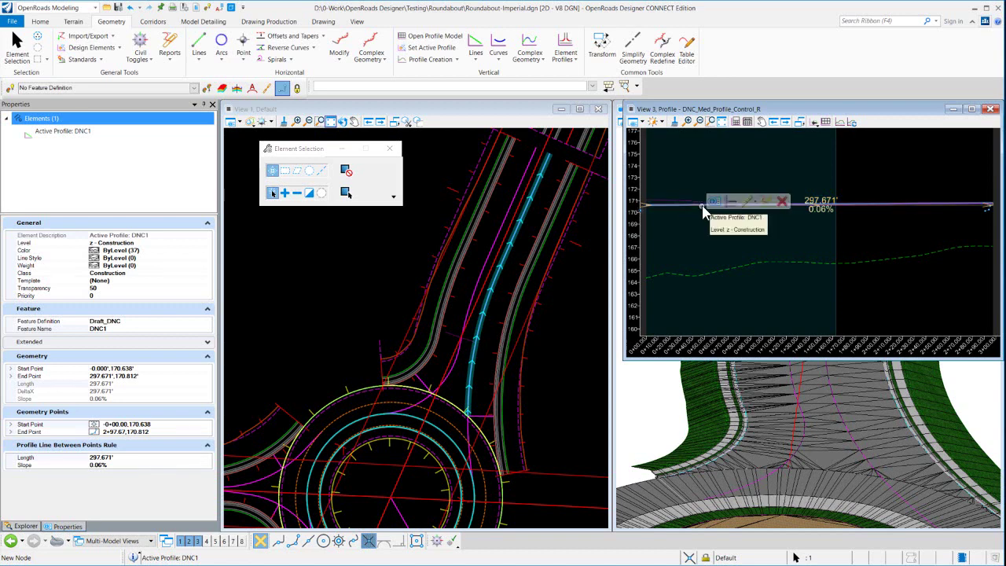
pyautogui.click(677, 168)
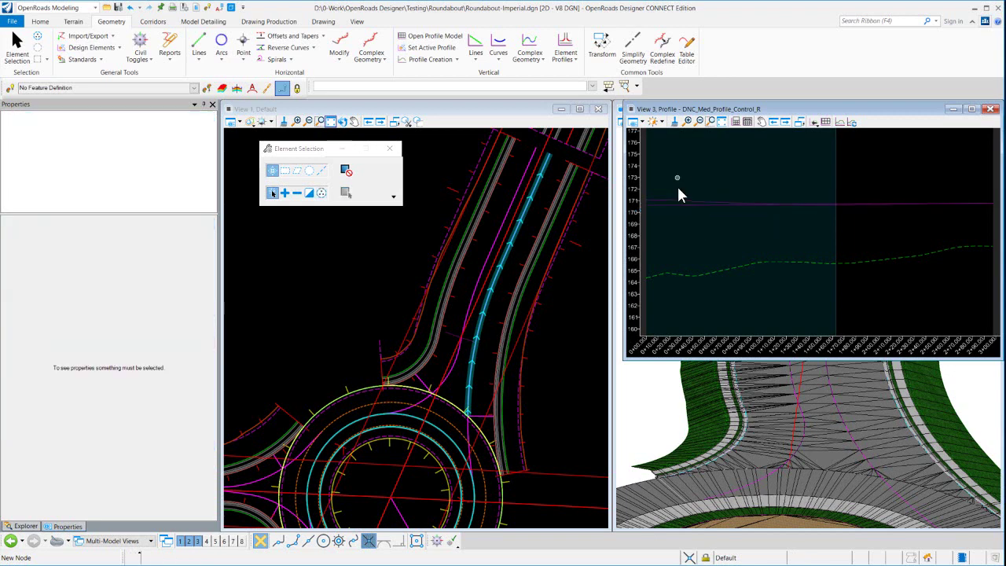
pyautogui.click(670, 202)
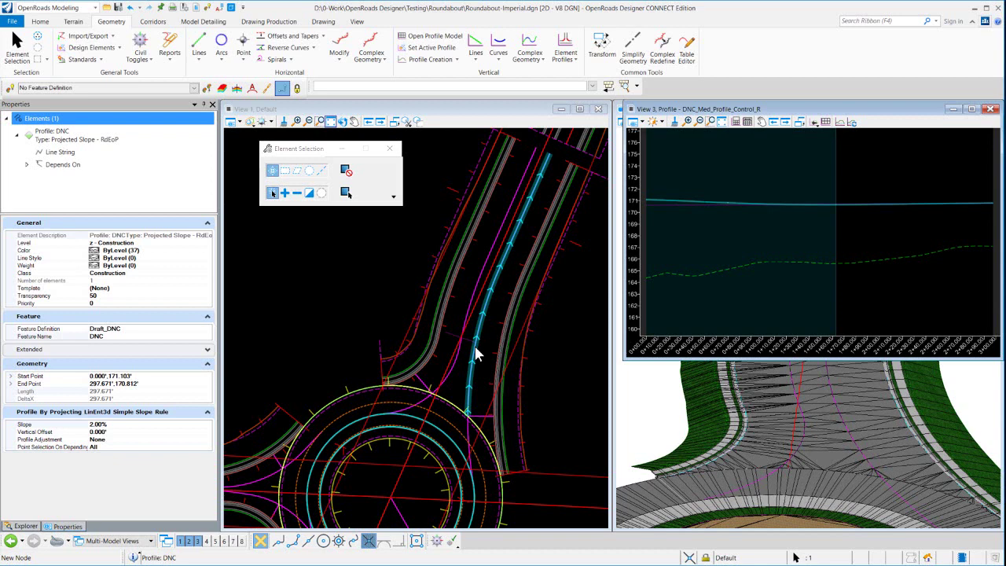
pyautogui.moveTo(664, 200)
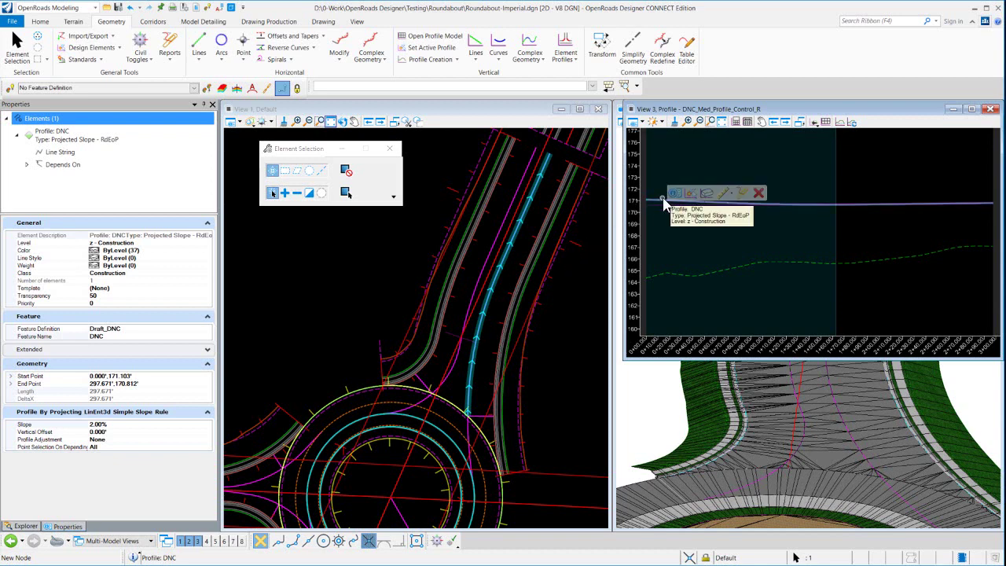
pyautogui.click(690, 168)
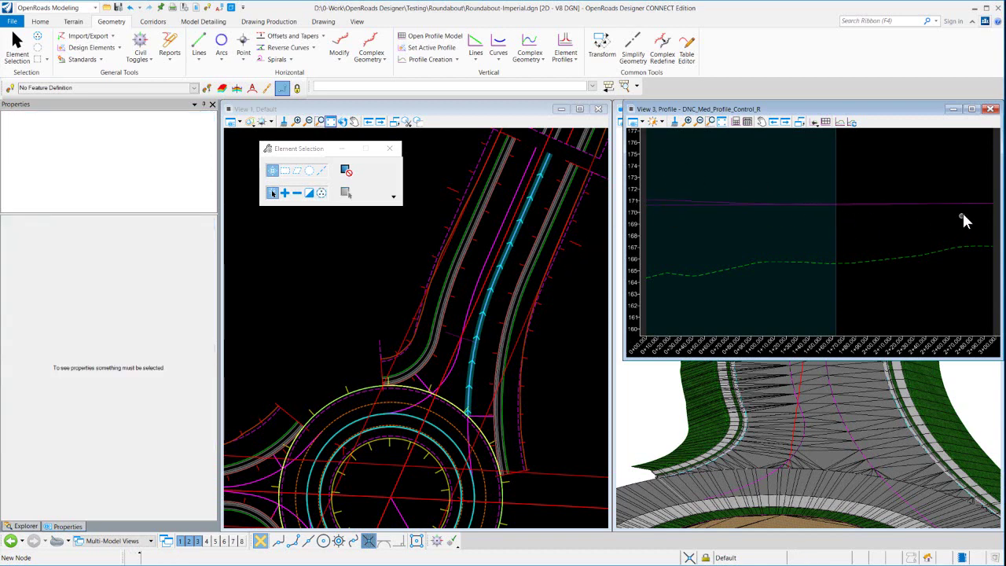
pyautogui.click(684, 204)
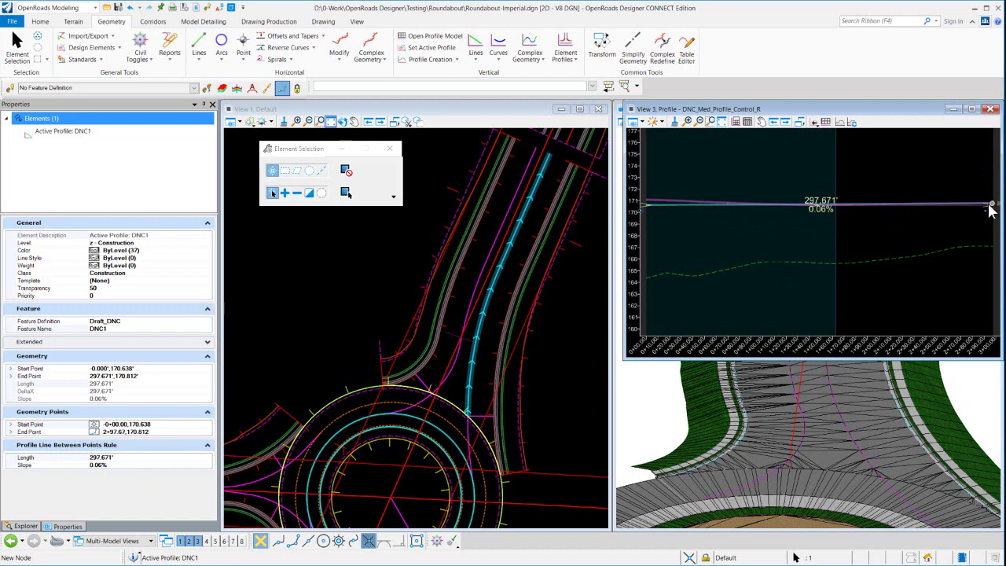
pyautogui.moveTo(991, 206)
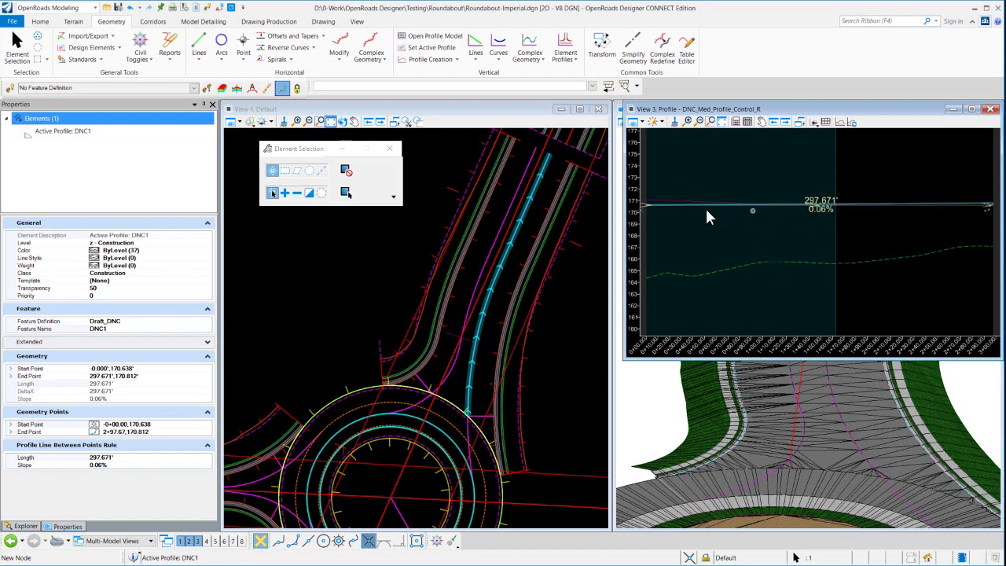
pyautogui.moveTo(649, 207)
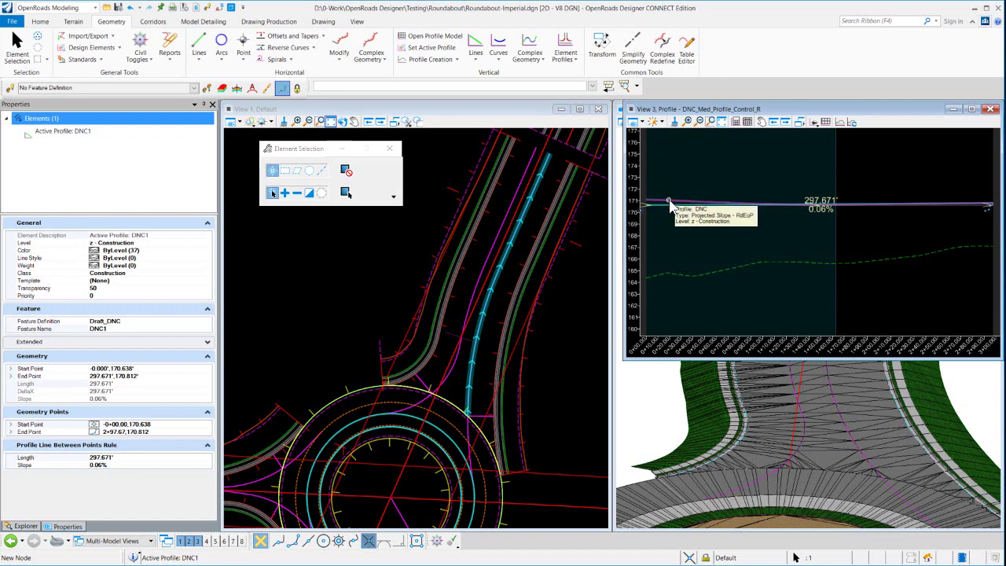
pyautogui.click(597, 247)
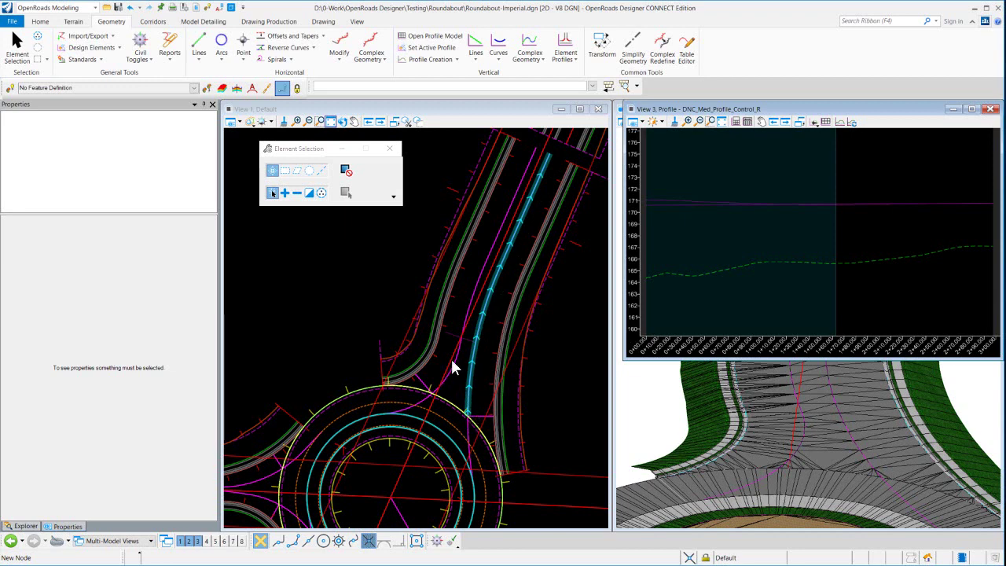
# Step: Clear the selection in the plan view and close the right median control line's profile view
pyautogui.click(468, 275)
pyautogui.click(460, 269)
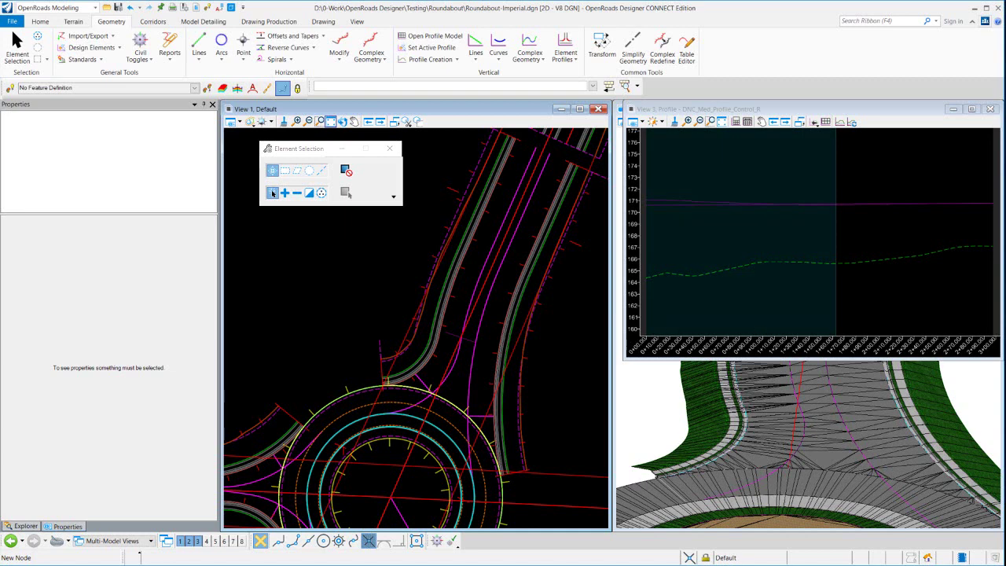
pyautogui.click(991, 109)
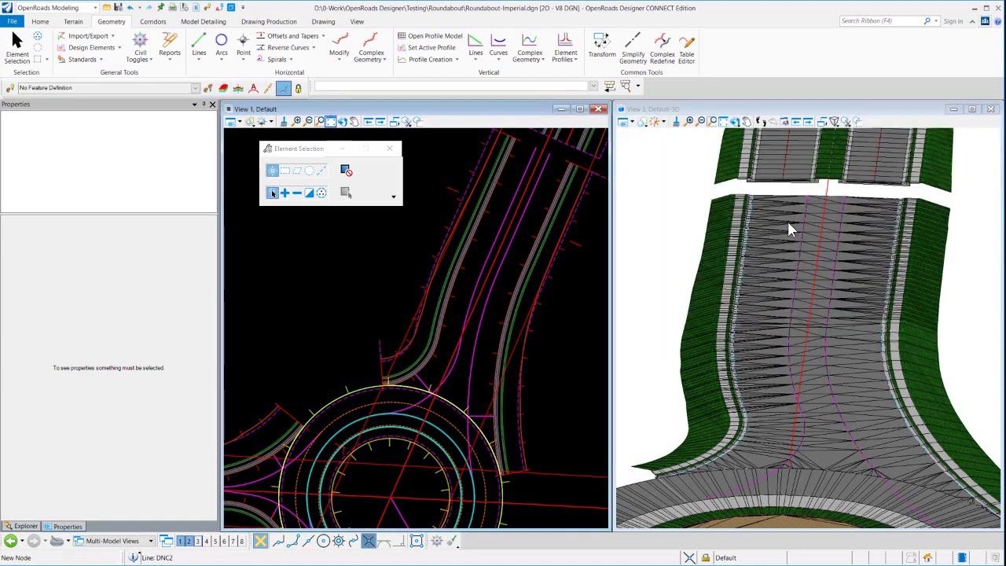
# Step: Turn off the display of construction elements in the plan view
pyautogui.scroll(-5, 481, 287)
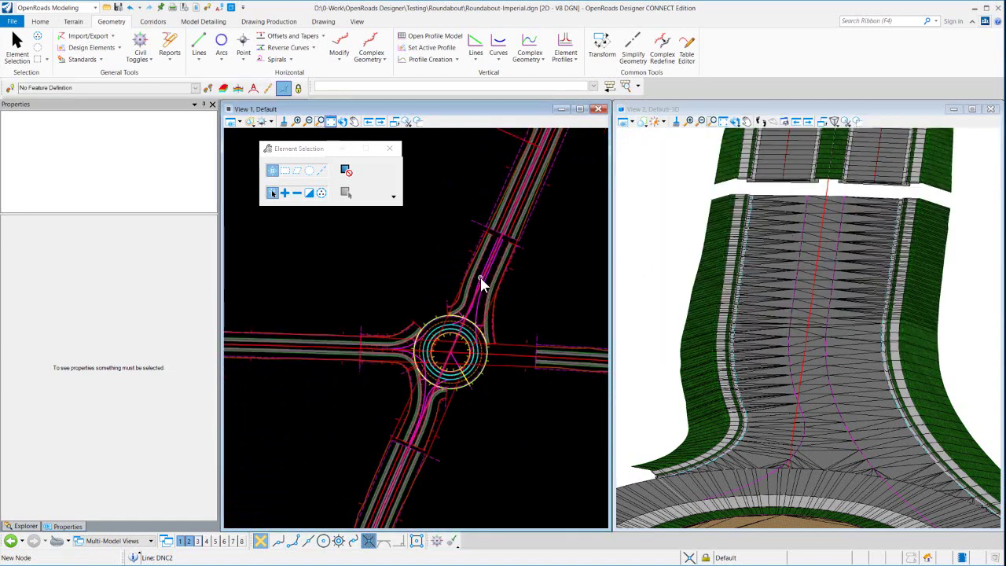
pyautogui.click(239, 122)
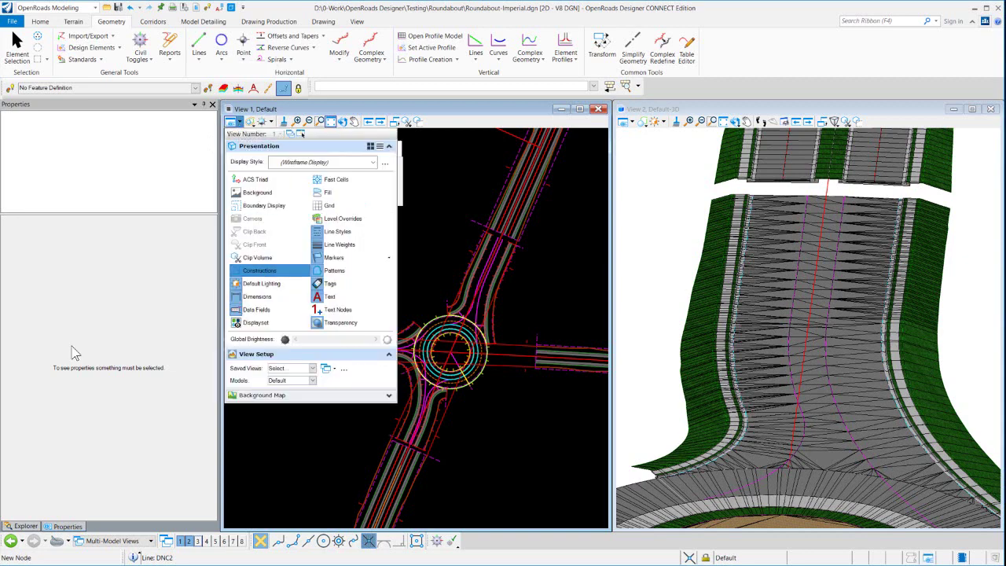
pyautogui.click(258, 270)
pyautogui.scroll(2, 441, 271)
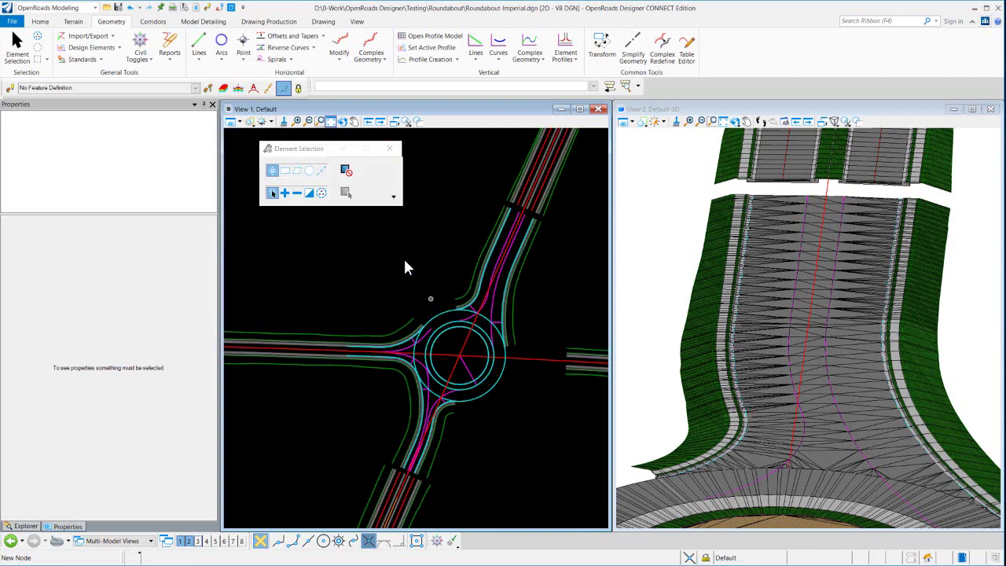
# Step: Start placing the Splitter Island civil cell from the Roundabouts.dgnlib library
pyautogui.click(203, 22)
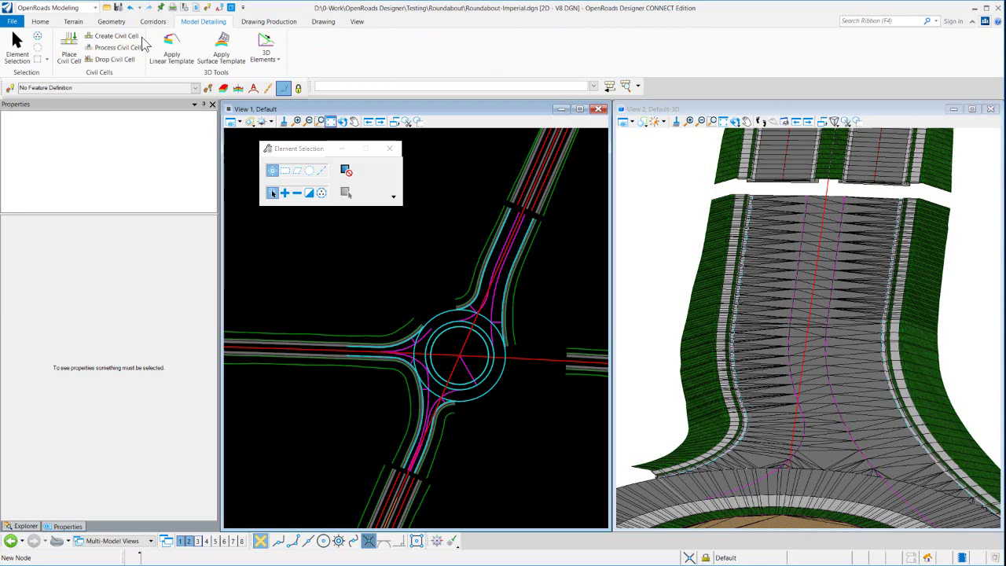
pyautogui.click(69, 49)
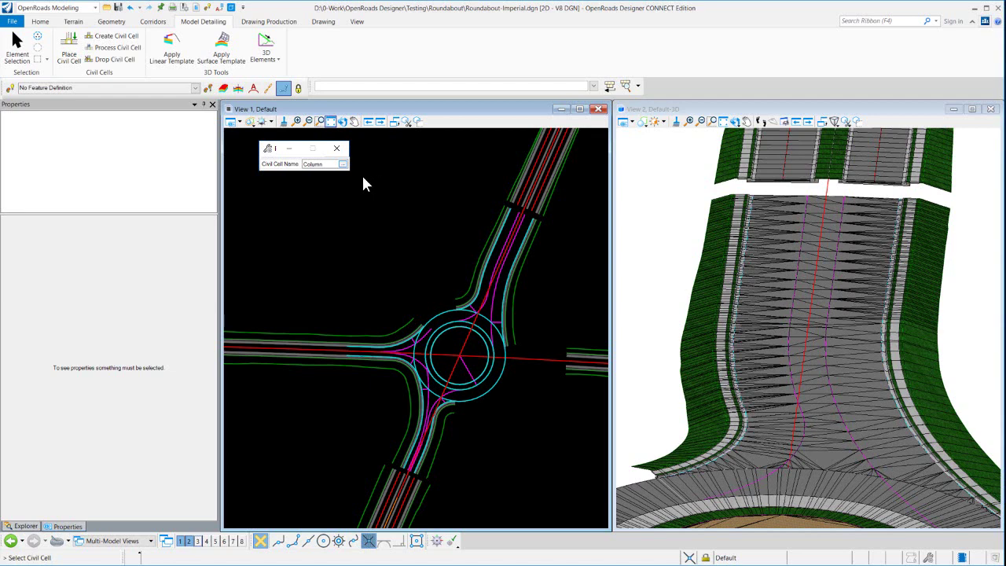
pyautogui.click(343, 163)
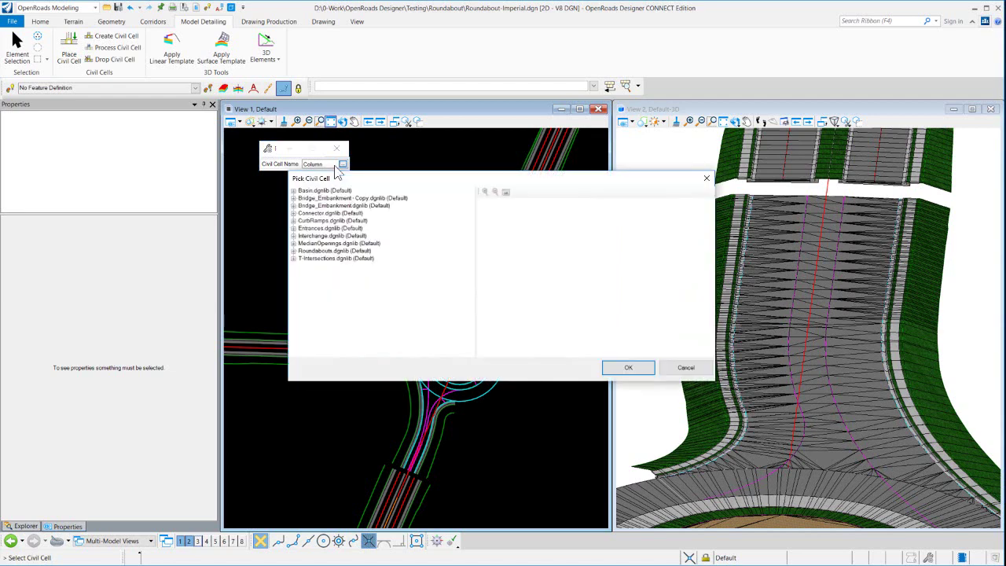
pyautogui.click(294, 251)
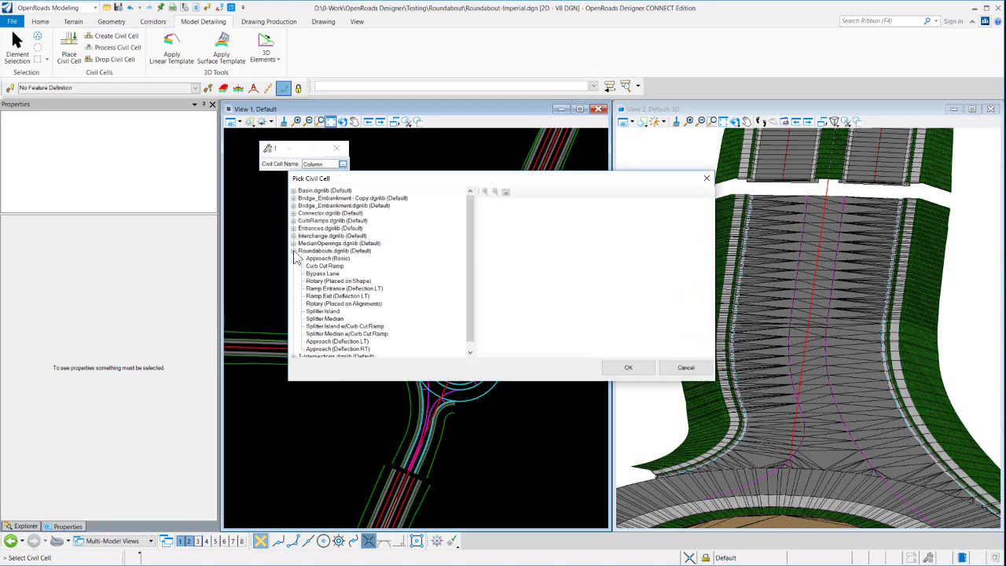
pyautogui.moveTo(430, 179); pyautogui.dragTo(595, 152)
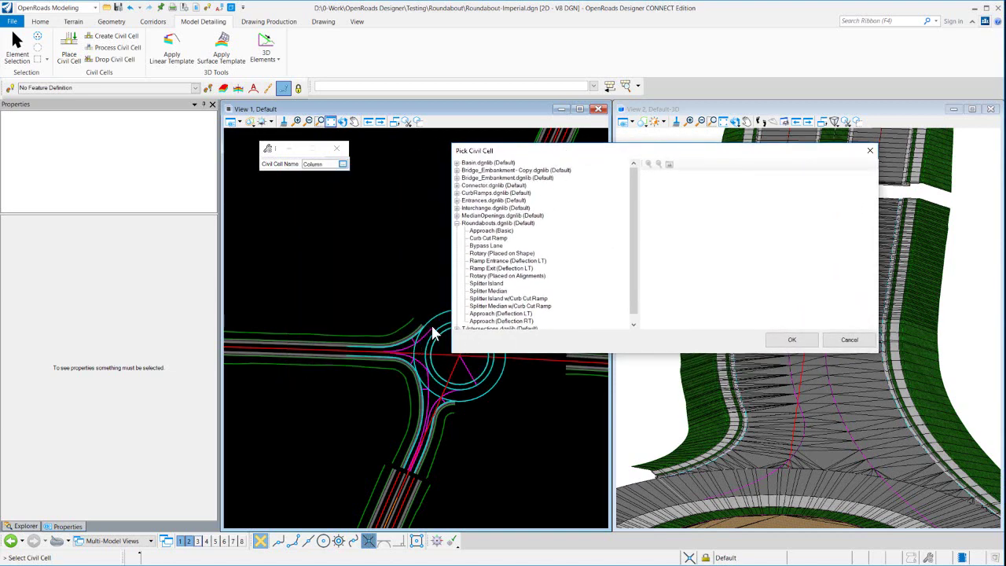
pyautogui.click(494, 284)
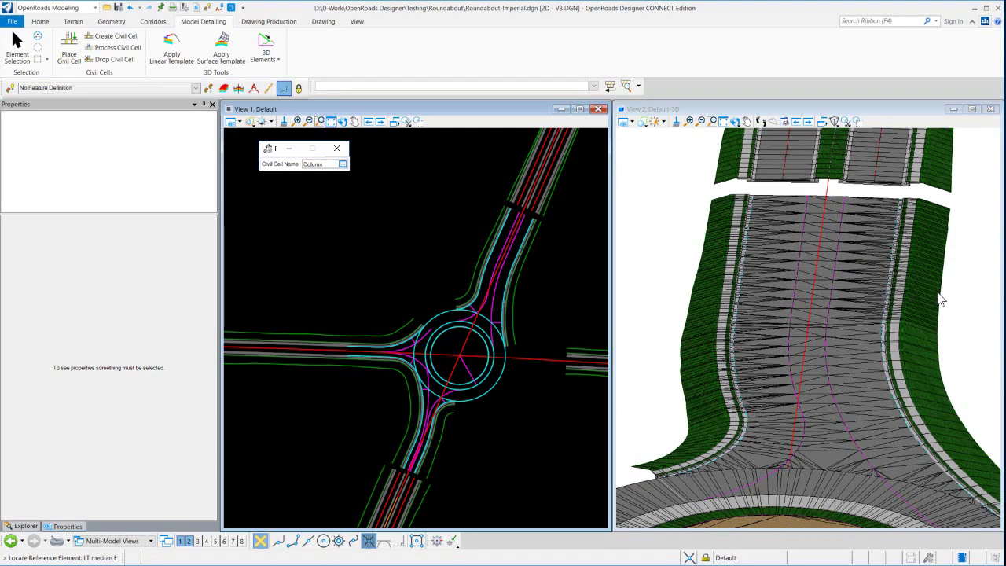
# Step: Pick the two median edges of pavement on the west approach as the splitter island's median reference elements
pyautogui.rightClick(941, 299)
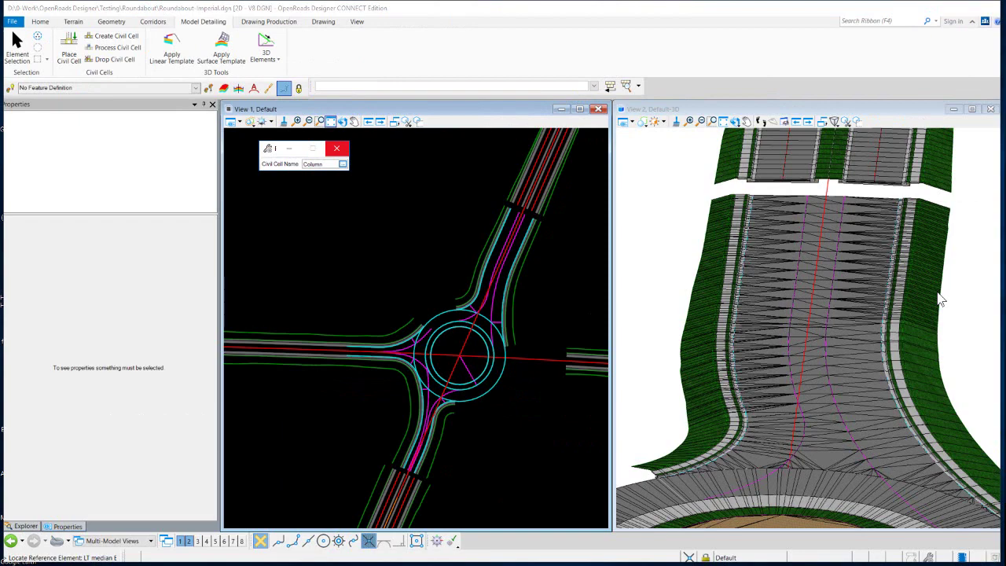
pyautogui.scroll(-3, 939, 283)
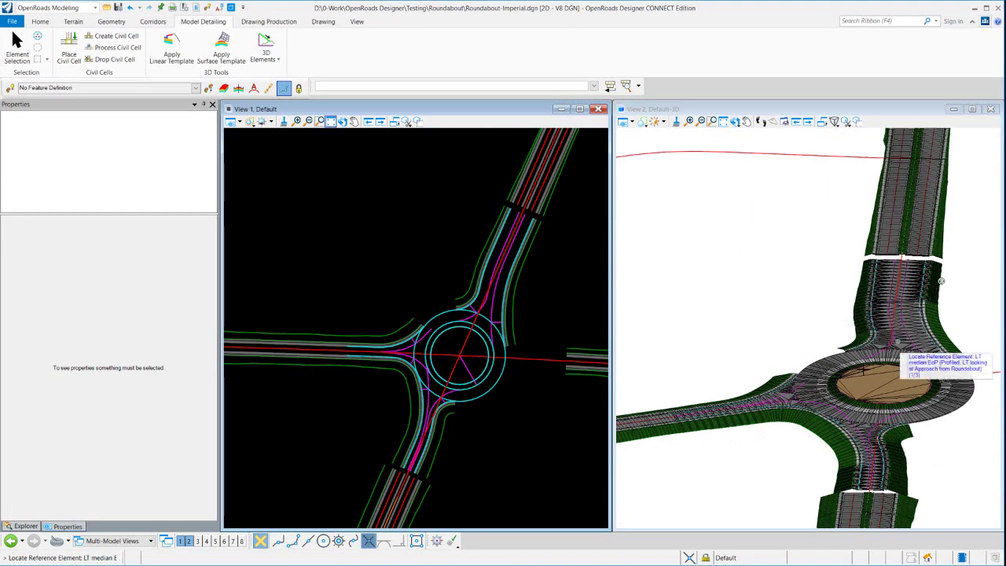
pyautogui.scroll(2, 796, 401)
pyautogui.scroll(3, 790, 405)
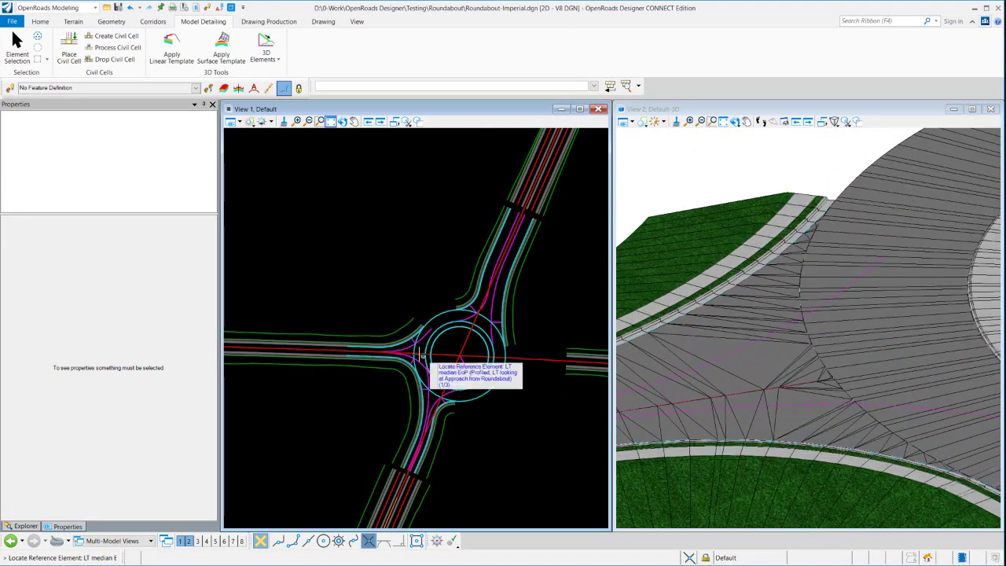
pyautogui.scroll(5, 417, 350)
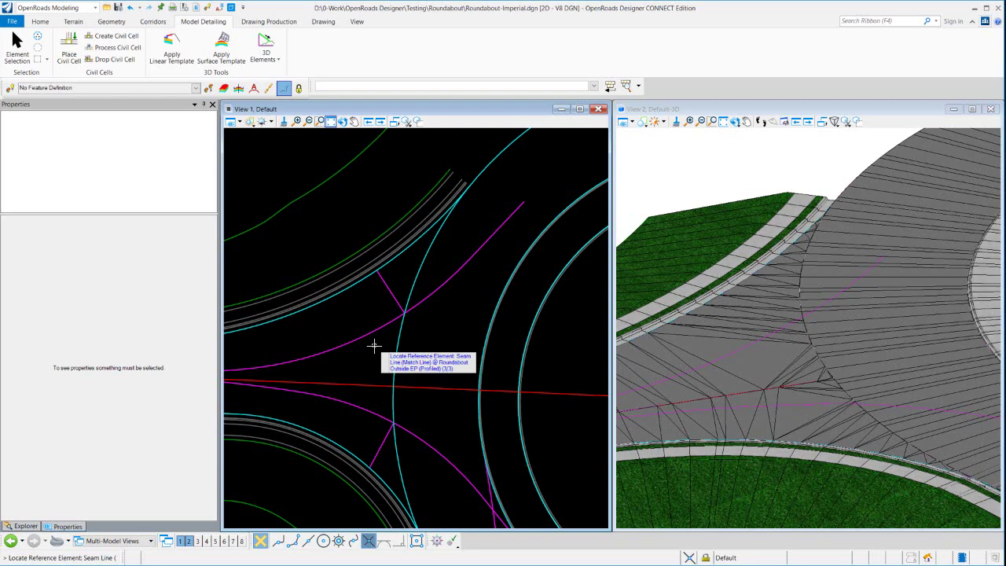
# Step: Turn on construction elements in the plan view and pick the match line along the roundabout's outside edge as the seam line reference
pyautogui.click(239, 123)
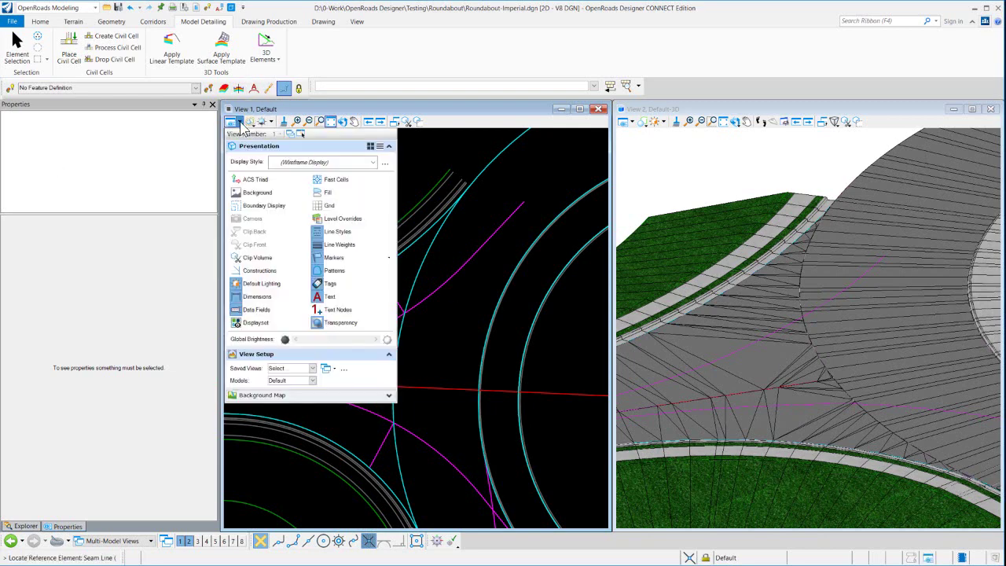
pyautogui.click(283, 272)
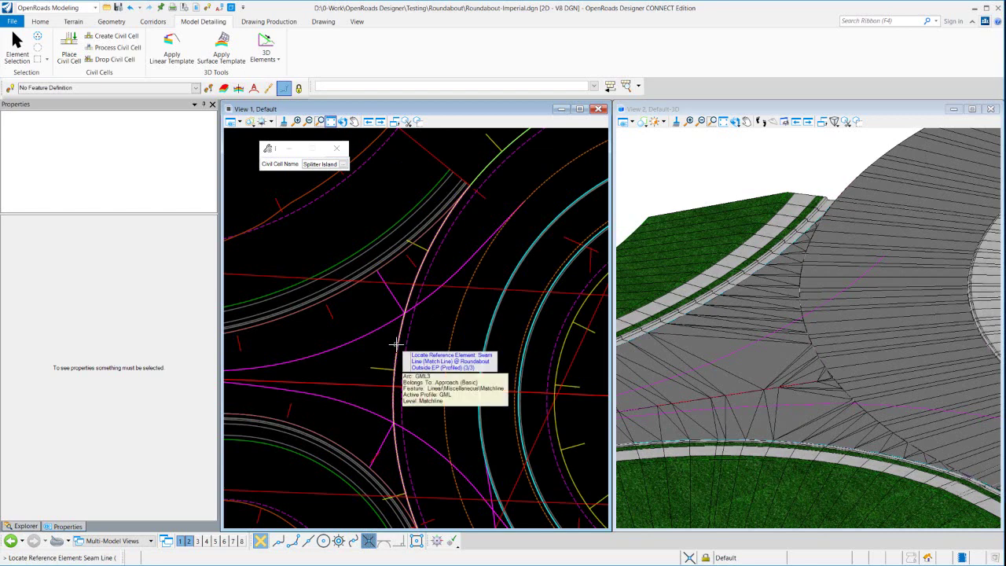
pyautogui.click(396, 343)
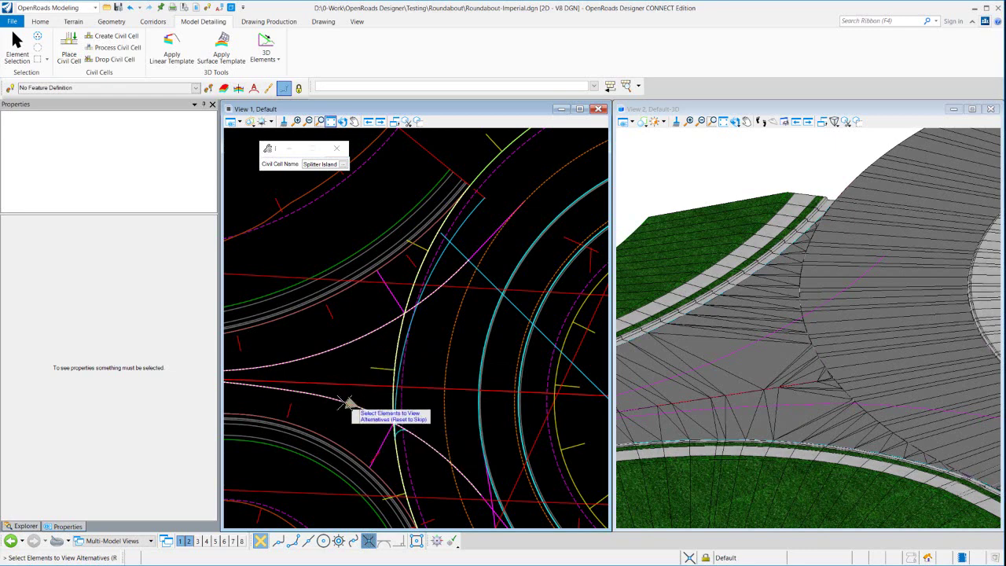
# Step: Switch the reference directions so the splitter island fills the triangle between both median edges and the match line, and accept the placement
pyautogui.moveTo(336, 400)
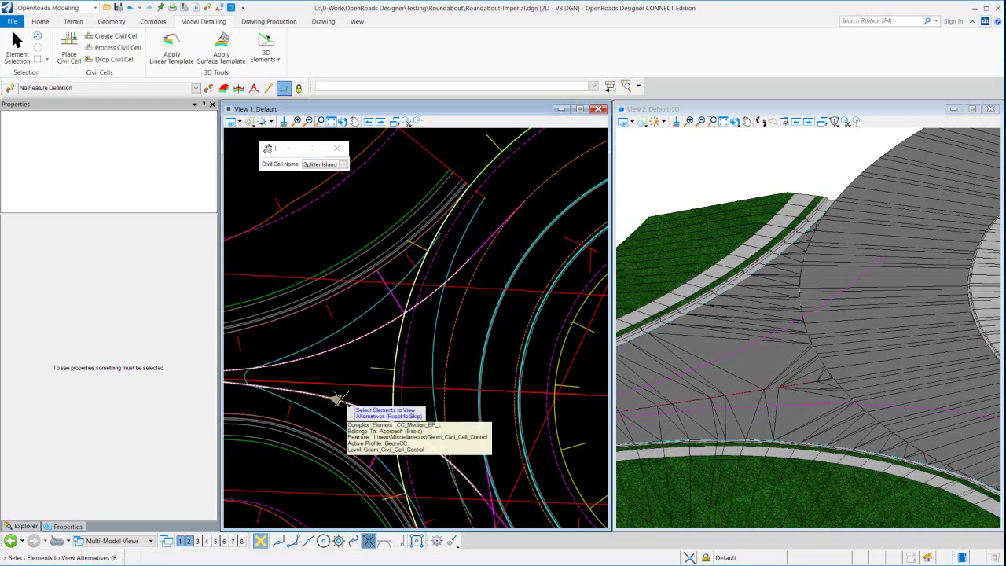
pyautogui.click(396, 343)
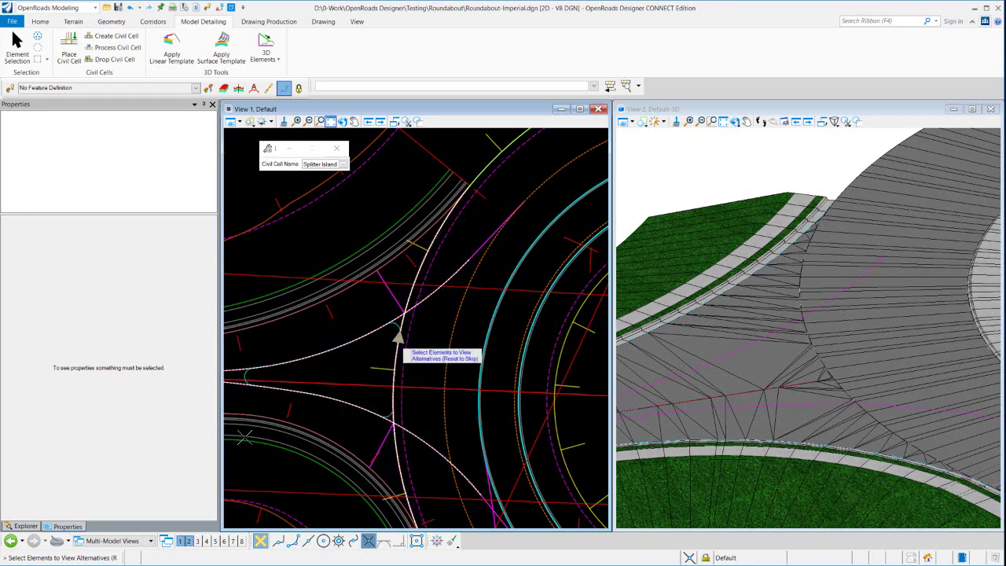
pyautogui.click(397, 350)
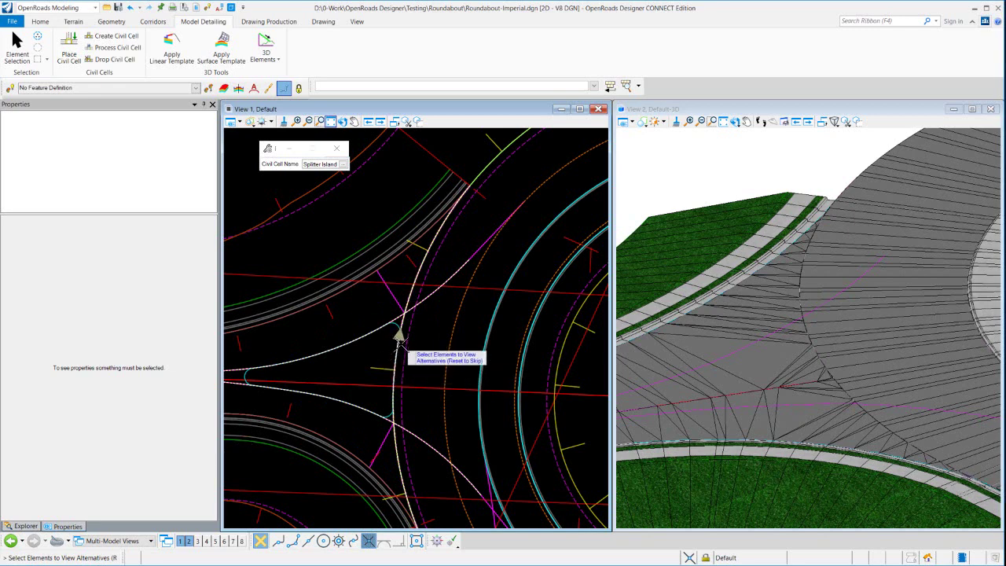
pyautogui.click(323, 395)
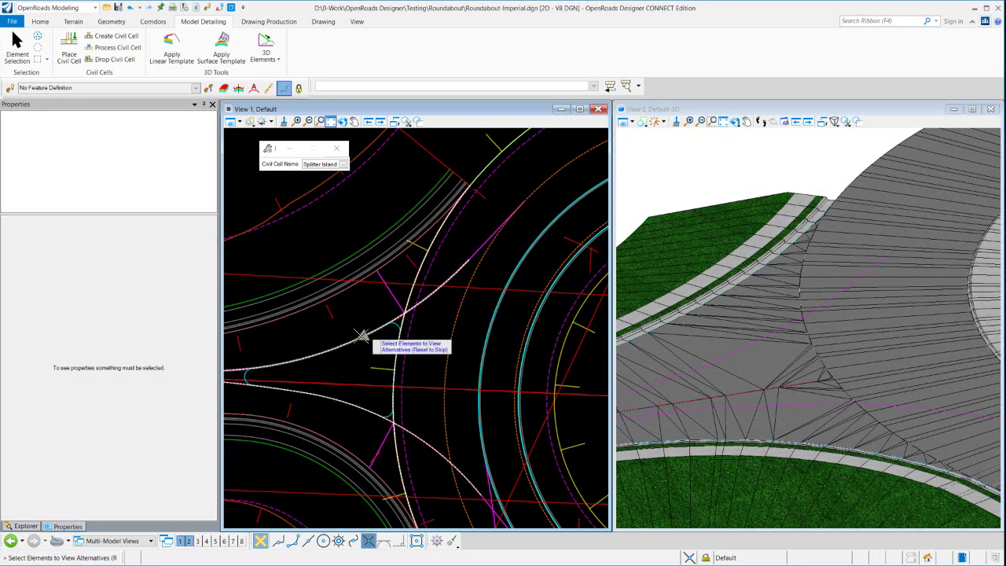
pyautogui.click(312, 348)
pyautogui.click(324, 398)
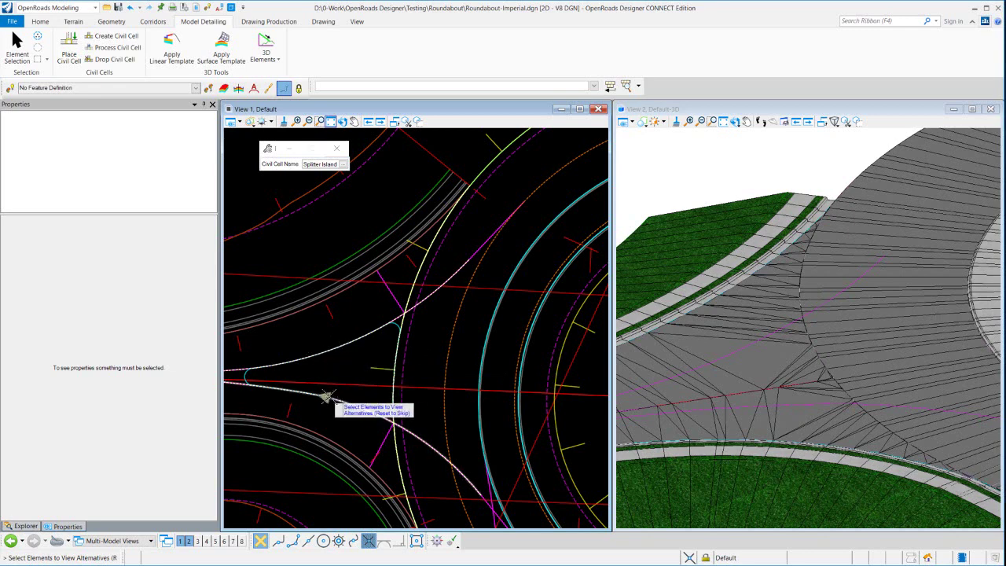
pyautogui.click(397, 358)
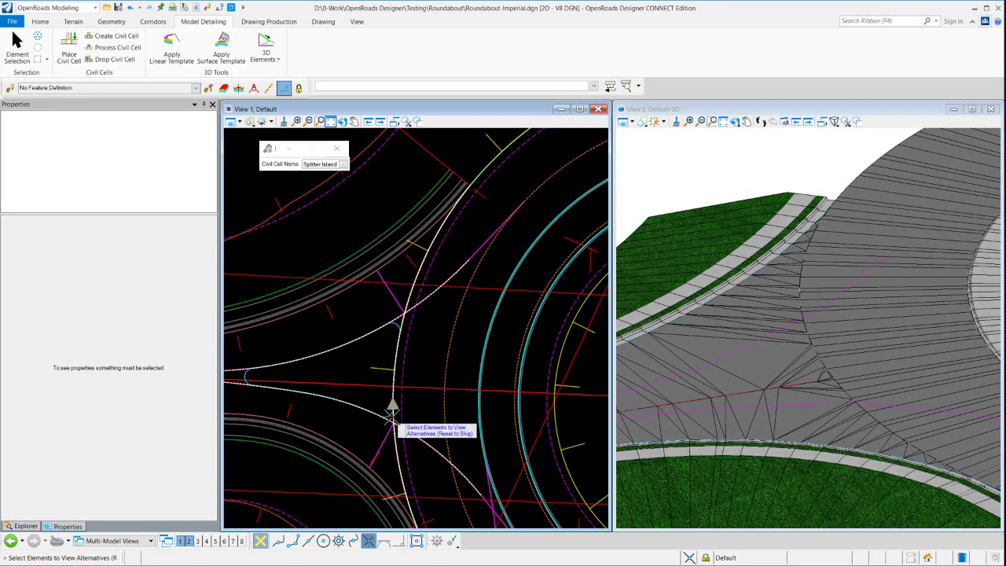
pyautogui.rightClick(369, 196)
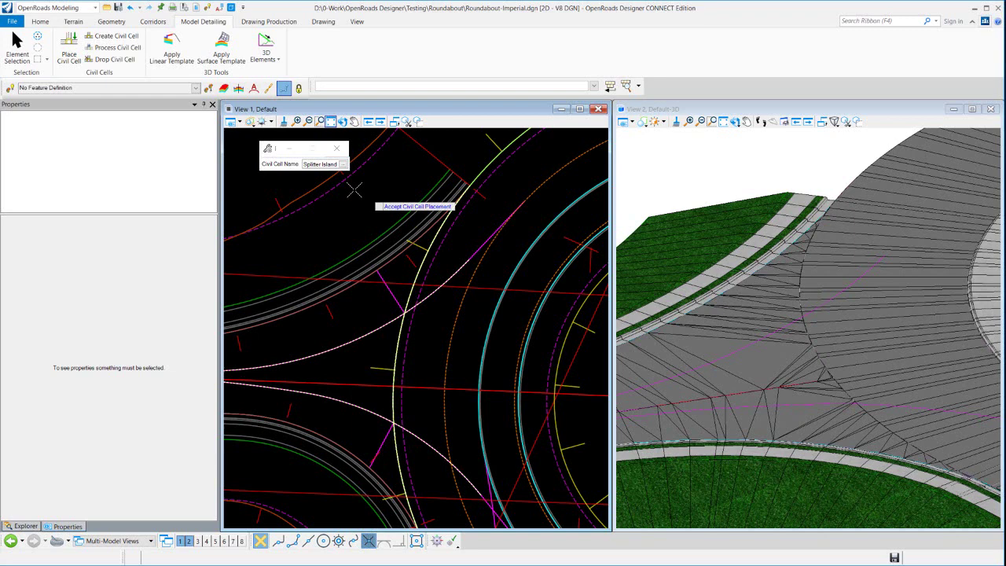
pyautogui.click(354, 191)
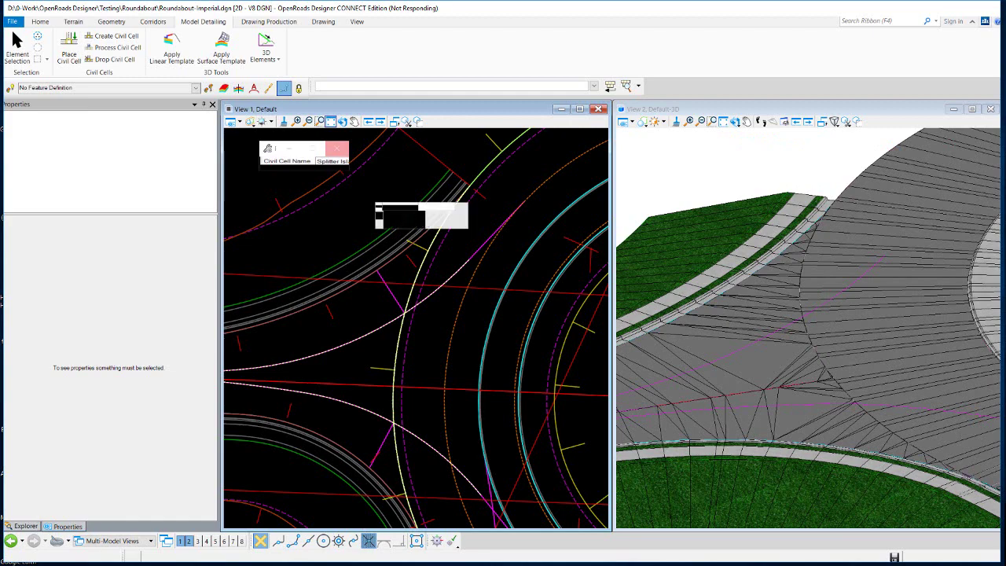
# Step: Examine the new splitter island on the west approach and the median area of the north approach in plan and 3D
pyautogui.scroll(-4, 796, 344)
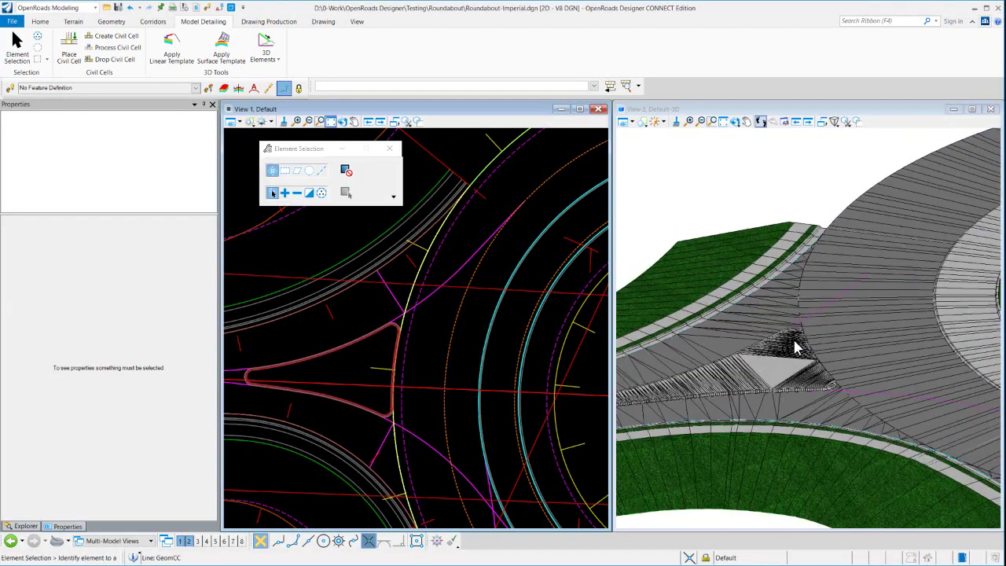
pyautogui.scroll(-1, 763, 362)
pyautogui.scroll(2, 761, 362)
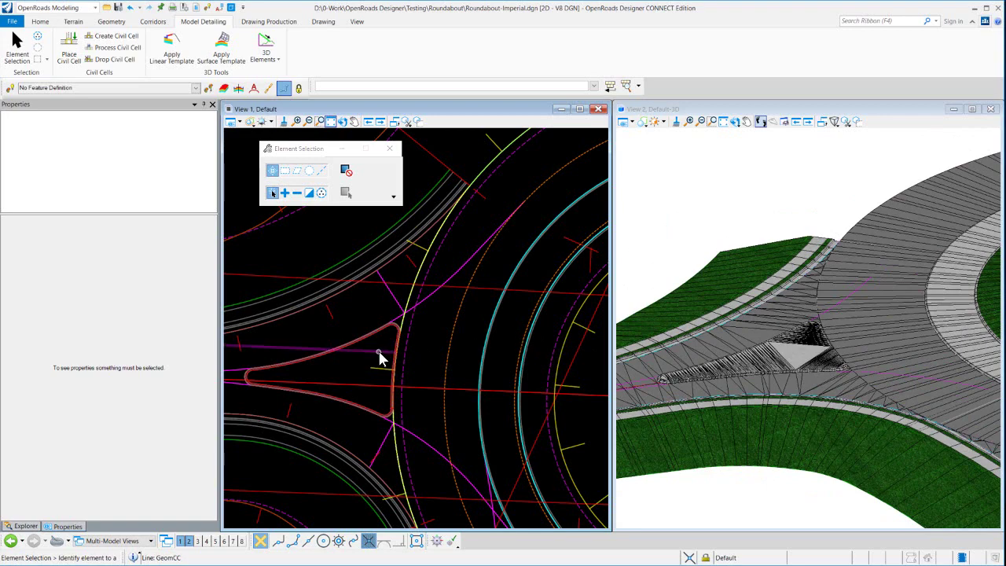
pyautogui.scroll(-5, 378, 355)
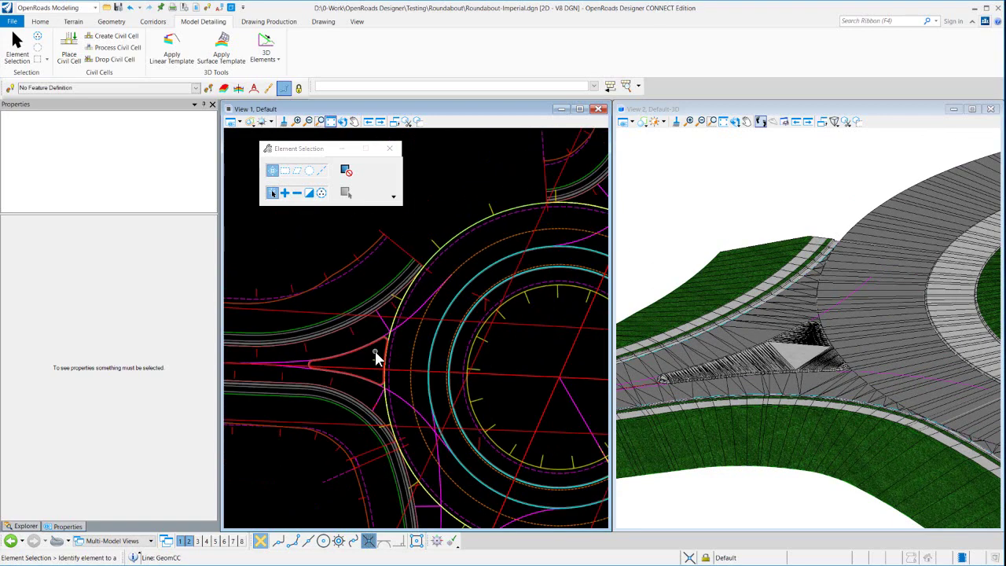
pyautogui.scroll(2, 476, 292)
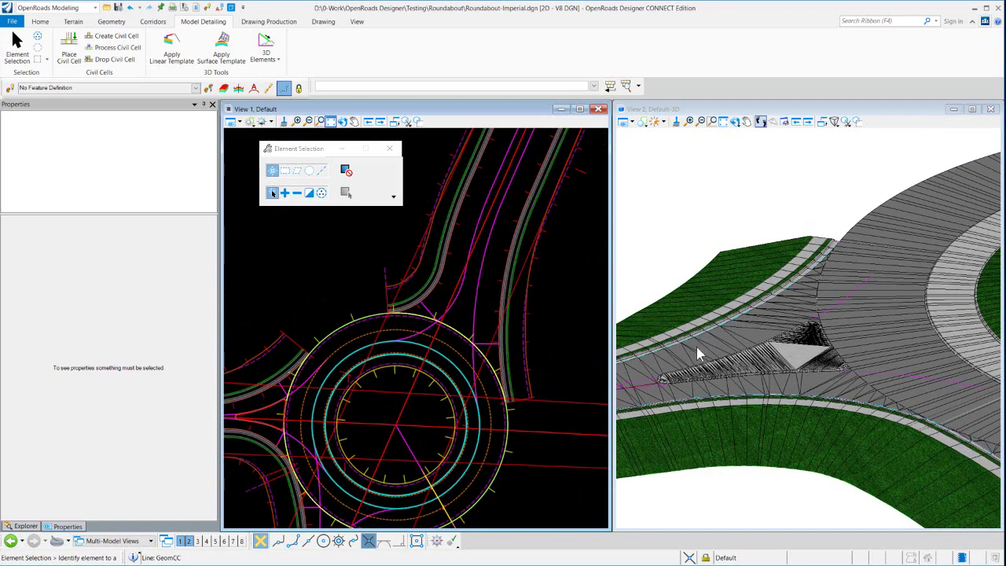
pyautogui.scroll(1, 867, 246)
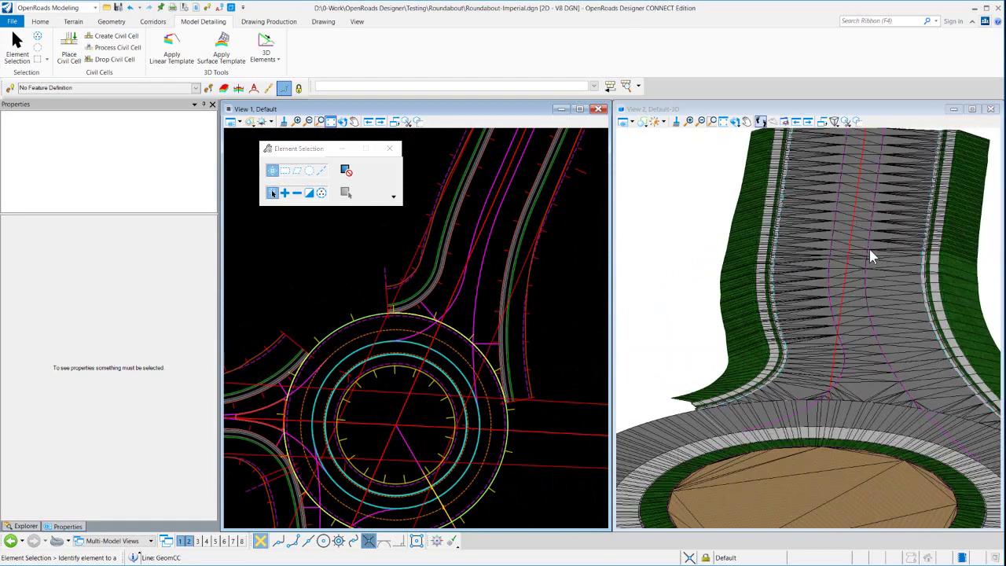
pyautogui.scroll(-2, 771, 350)
pyautogui.scroll(1, 829, 319)
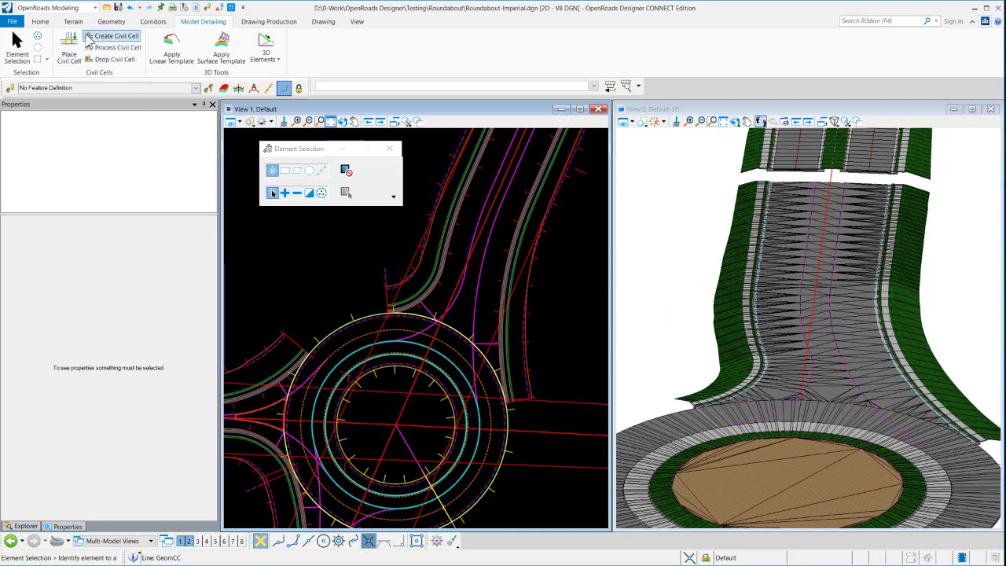
# Step: Draw a line about 44.6 long across both median edges on the north approach, just above the roundabout
pyautogui.click(111, 21)
pyautogui.click(199, 40)
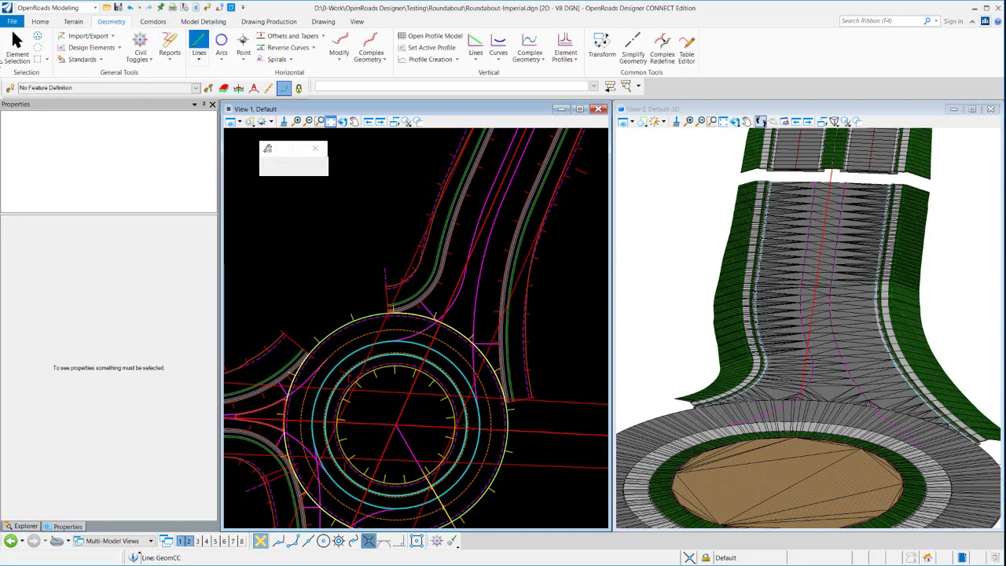
pyautogui.scroll(2, 470, 274)
pyautogui.click(437, 282)
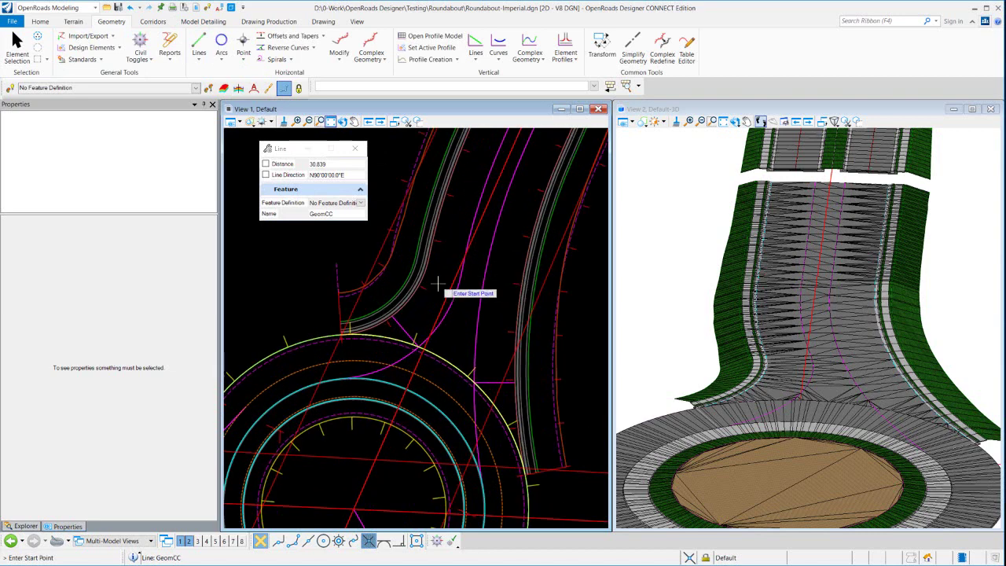
pyautogui.click(497, 294)
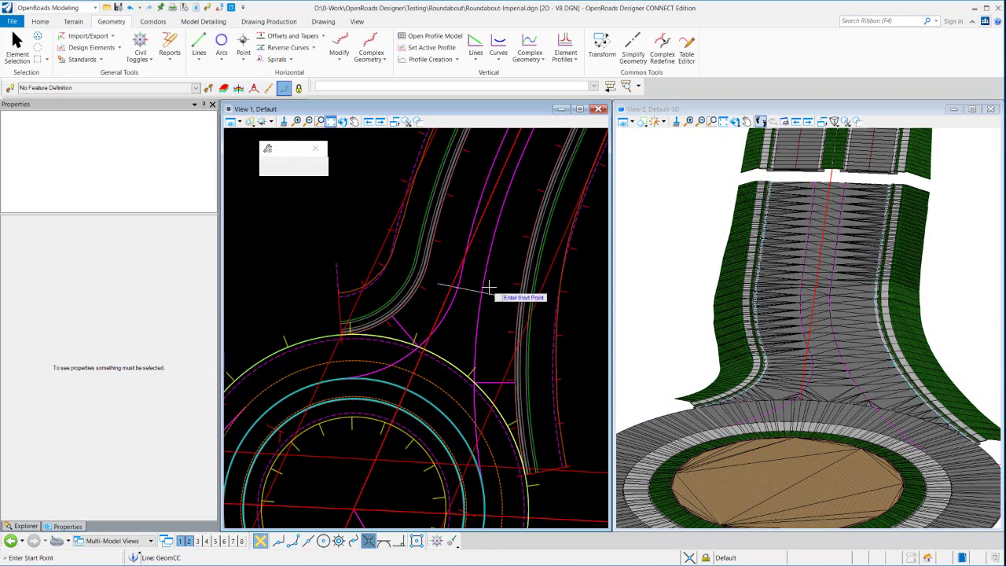
pyautogui.scroll(2, 463, 295)
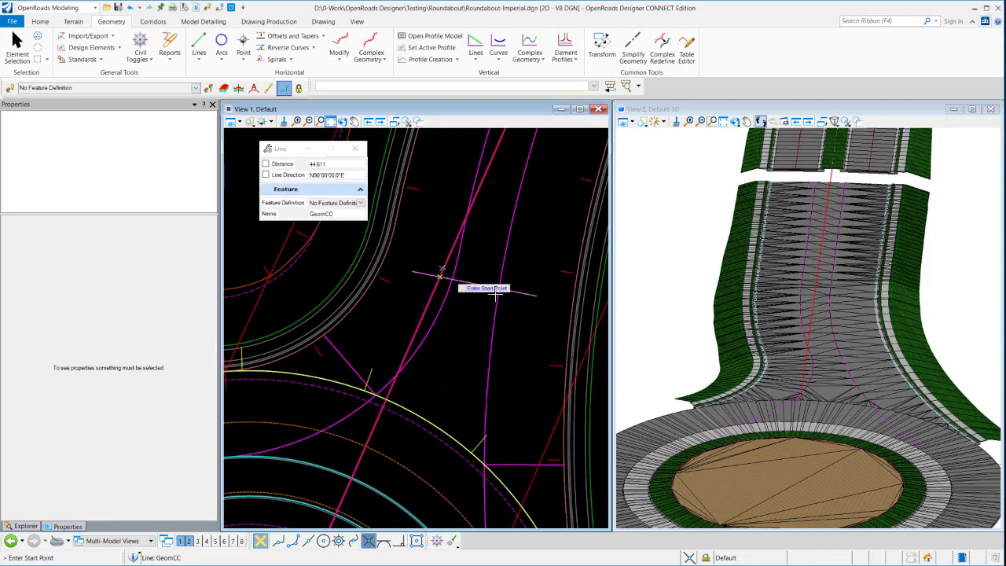
pyautogui.scroll(-3, 448, 333)
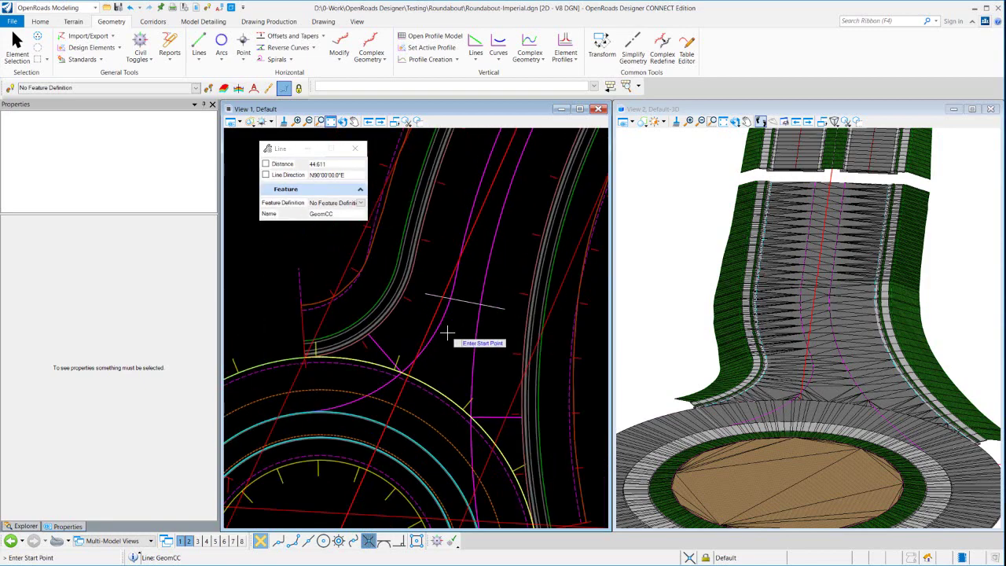
# Step: Start placing a civil cell and choose Splitter Median w/Curb Cut Ramp from the Roundabouts.dgnlib library
pyautogui.click(203, 21)
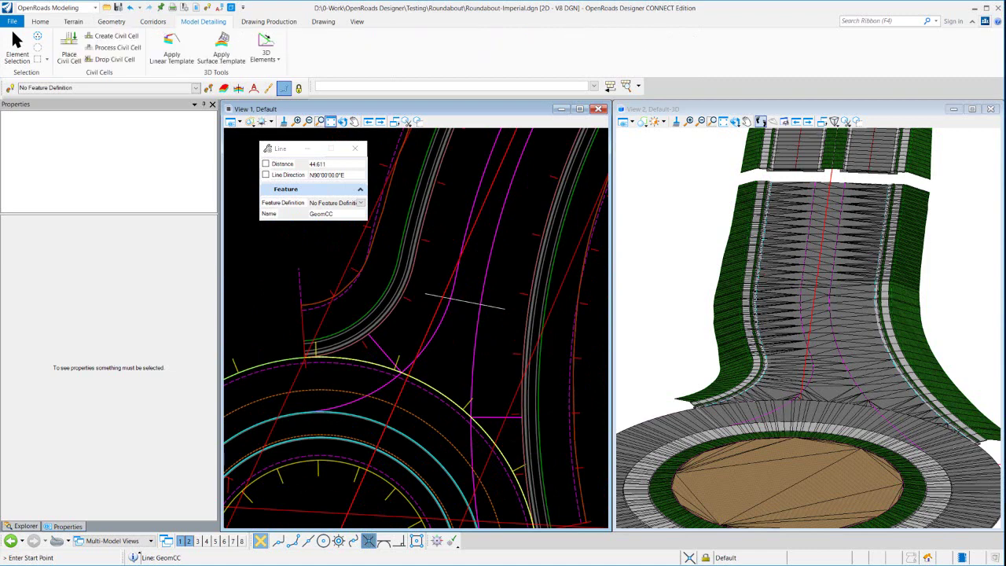
pyautogui.click(115, 59)
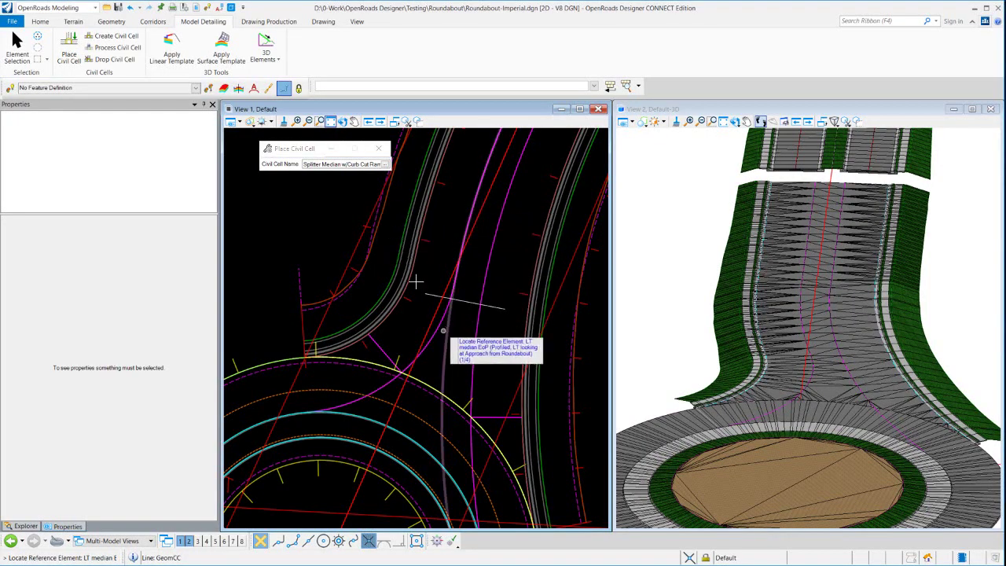
pyautogui.click(385, 164)
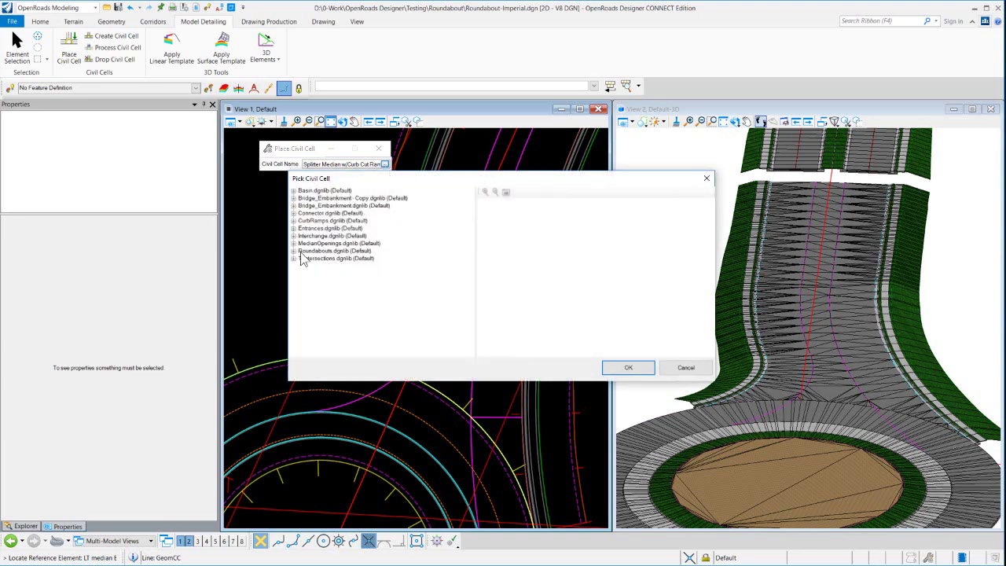
pyautogui.click(294, 251)
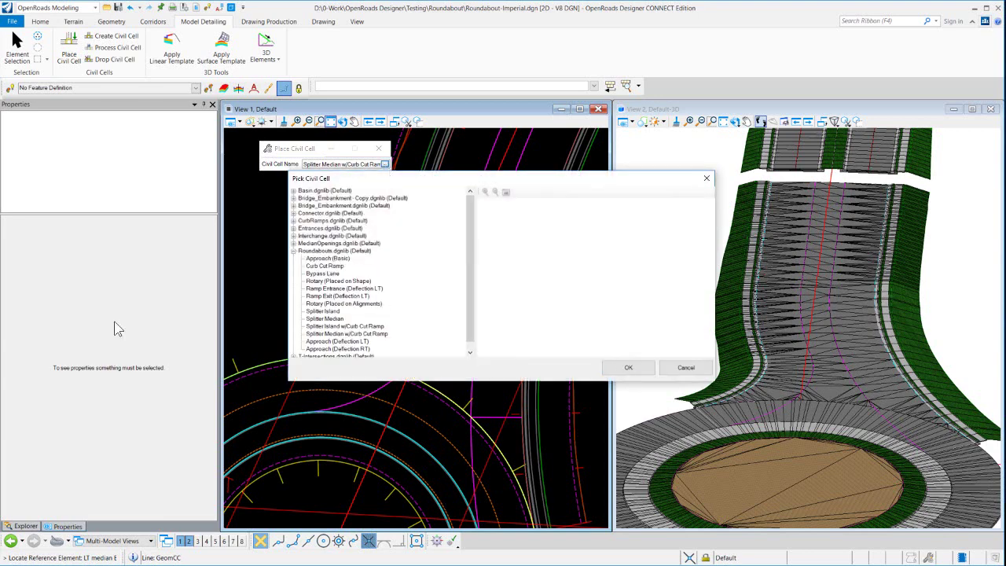
pyautogui.click(354, 333)
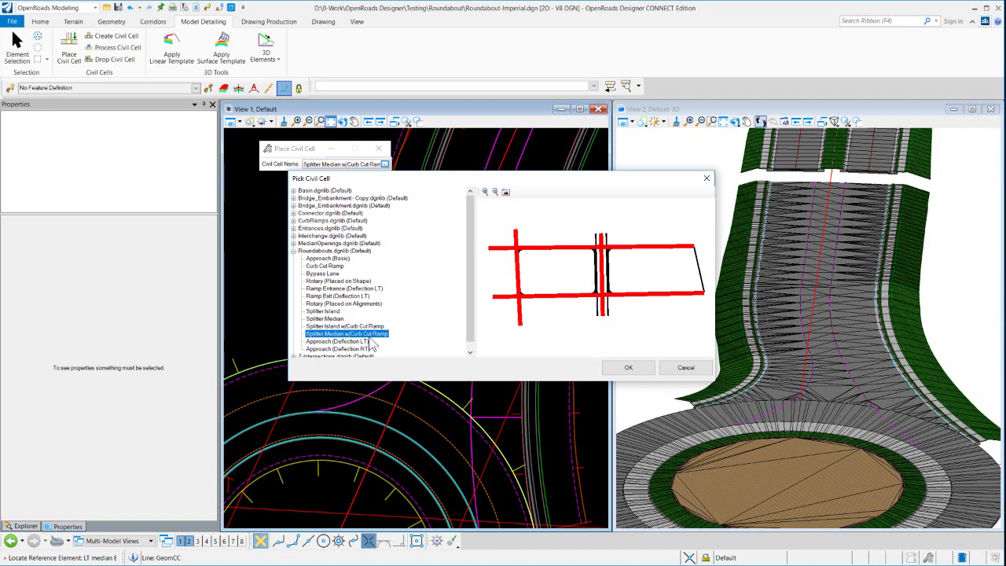
pyautogui.click(629, 368)
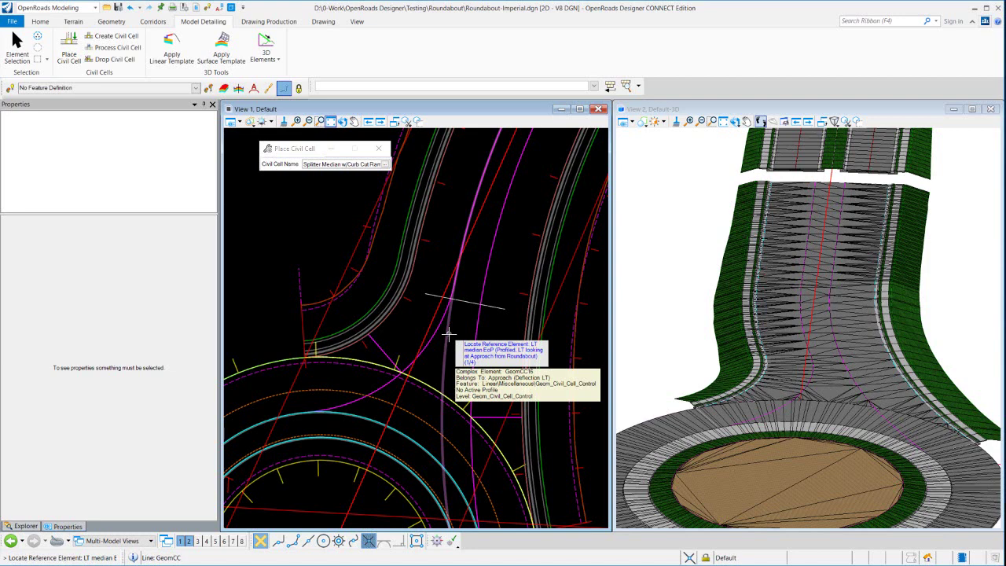
# Step: Place the splitter median on the north approach using both median edges, the roundabout match line and the drawn curb cut ramp line, keeping the default alternatives
pyautogui.click(448, 334)
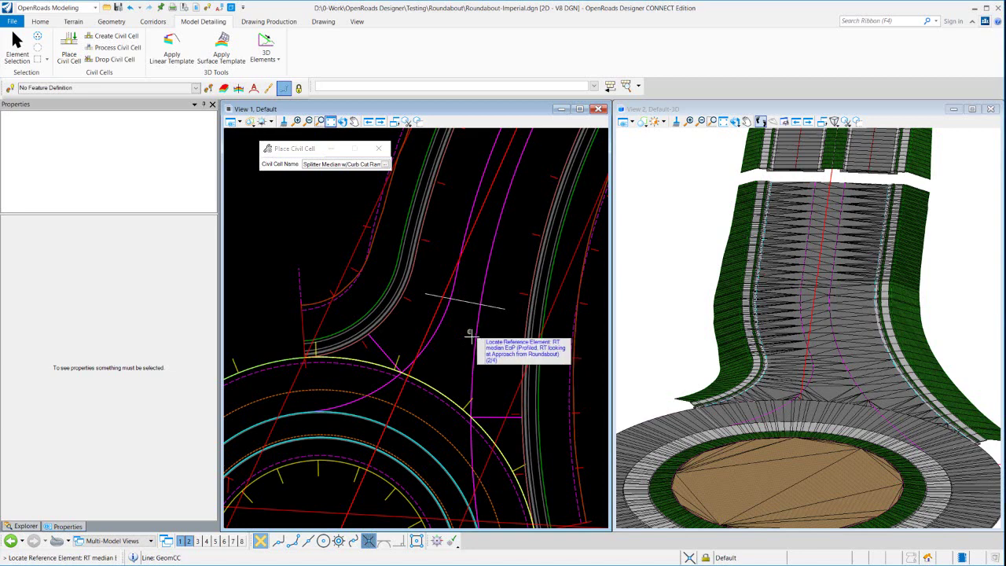
pyautogui.click(473, 339)
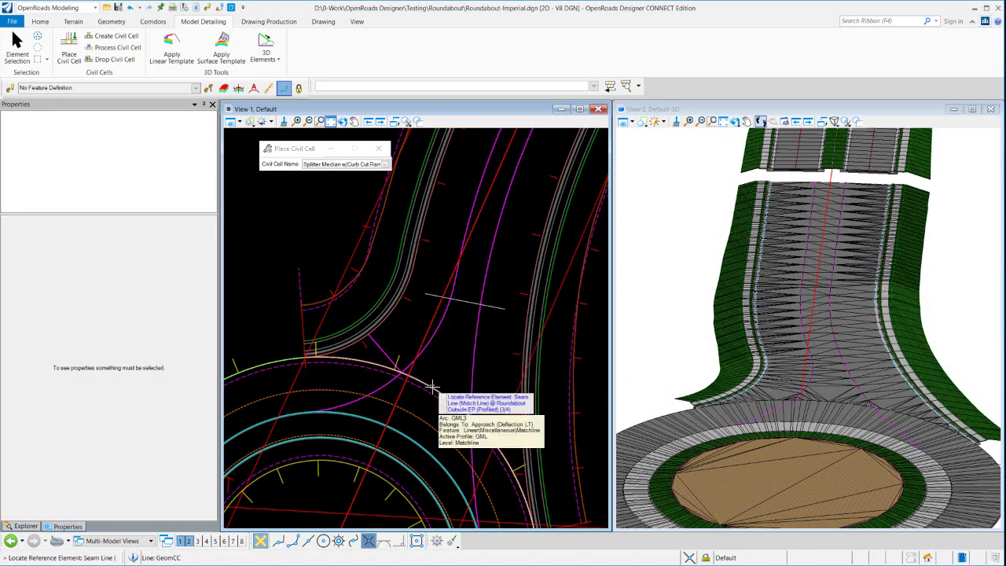
pyautogui.click(432, 387)
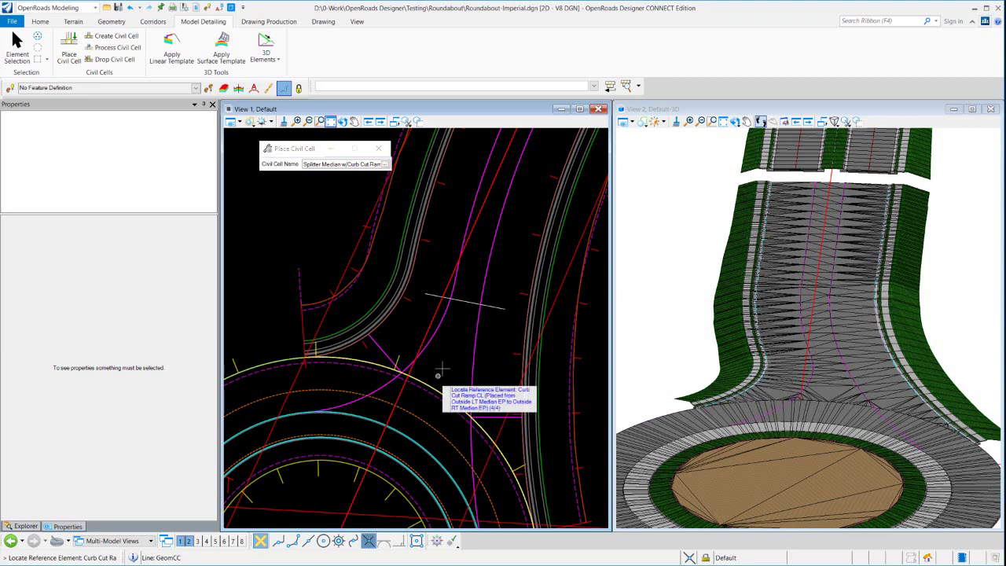
pyautogui.click(467, 301)
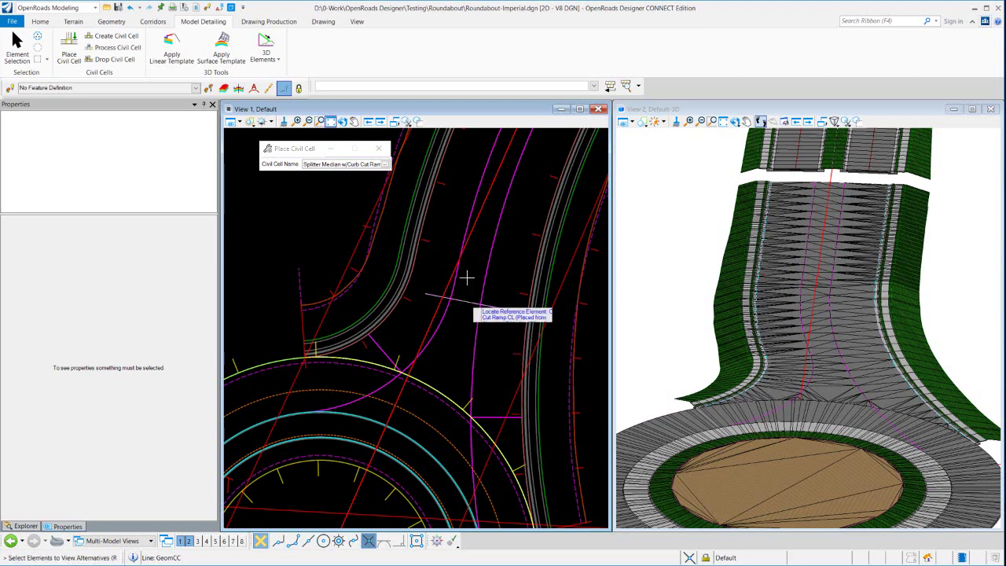
pyautogui.click(467, 279)
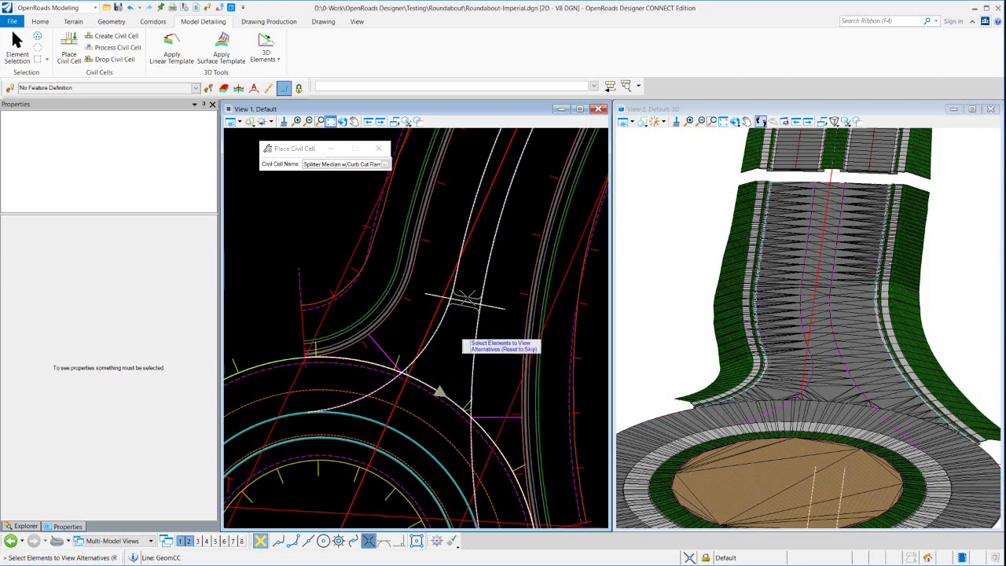
pyautogui.rightClick(470, 271)
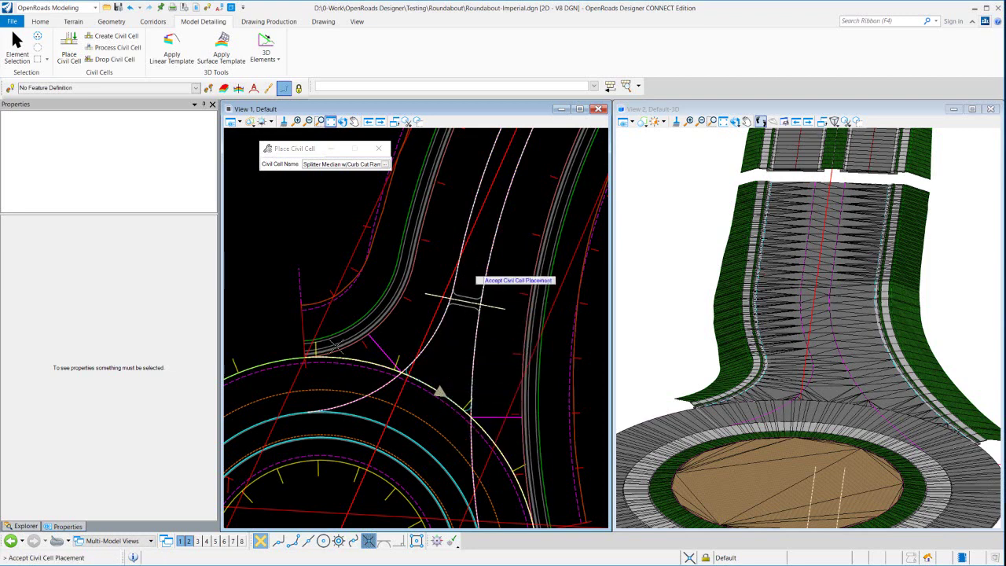
pyautogui.click(469, 271)
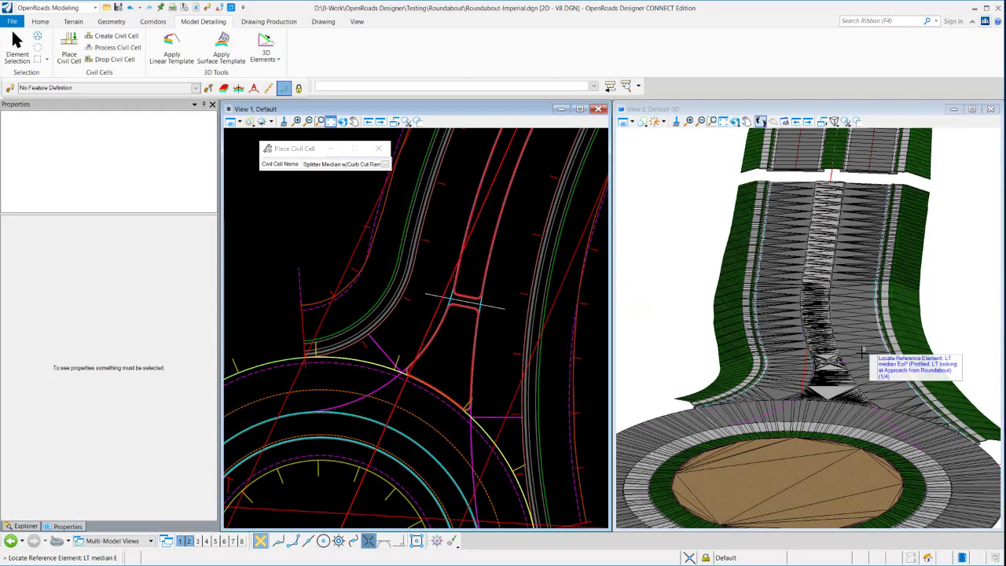
# Step: Examine the new splitter median and its curb cut ramp on the north approach in 3D from several angles
pyautogui.scroll(6, 860, 346)
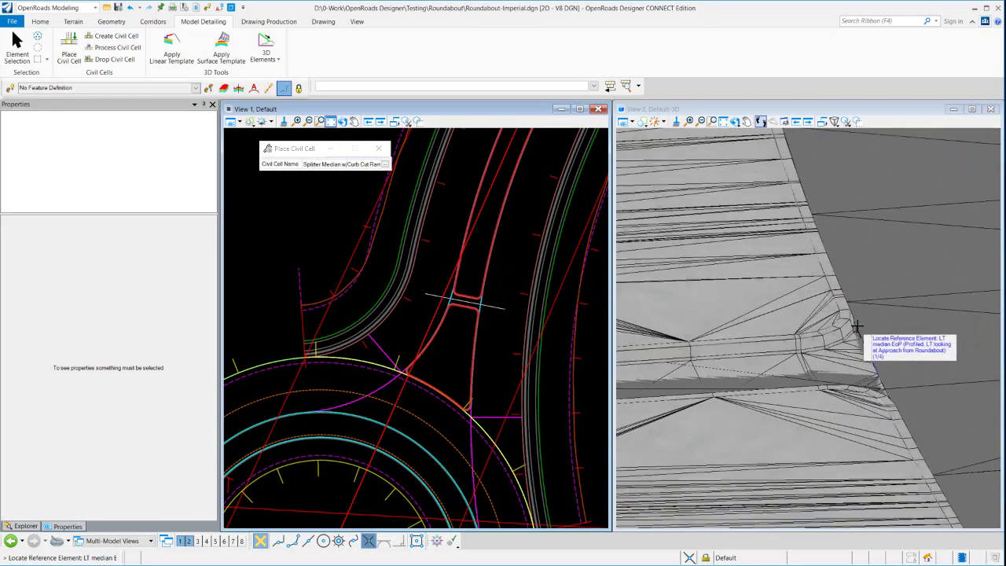
pyautogui.scroll(1, 857, 326)
pyautogui.click(734, 121)
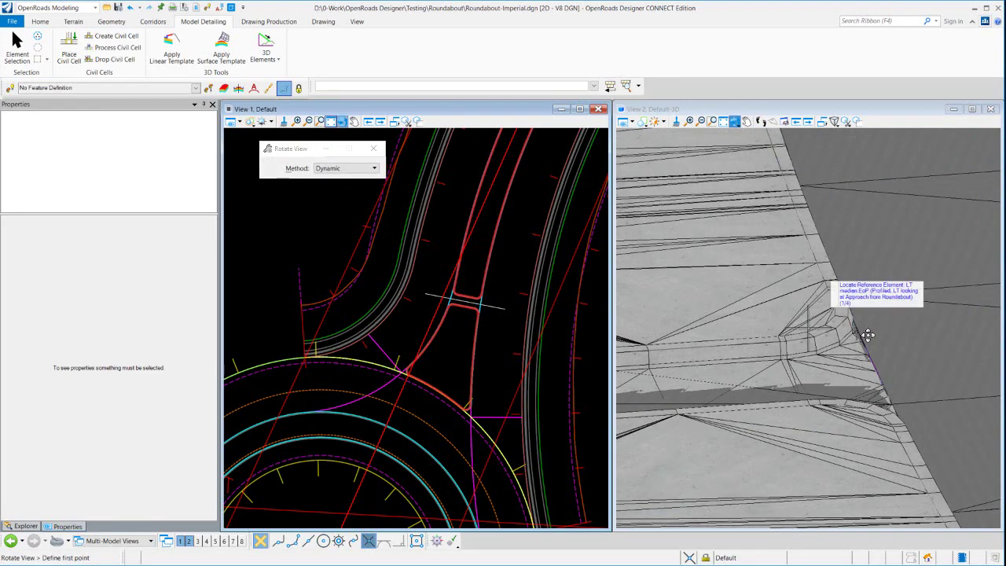
pyautogui.click(867, 336)
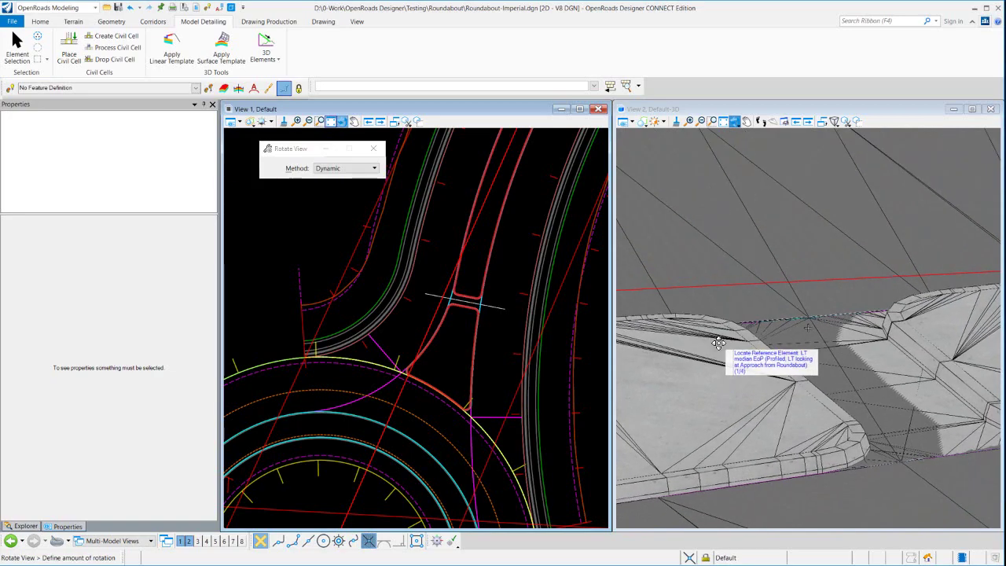
pyautogui.click(943, 319)
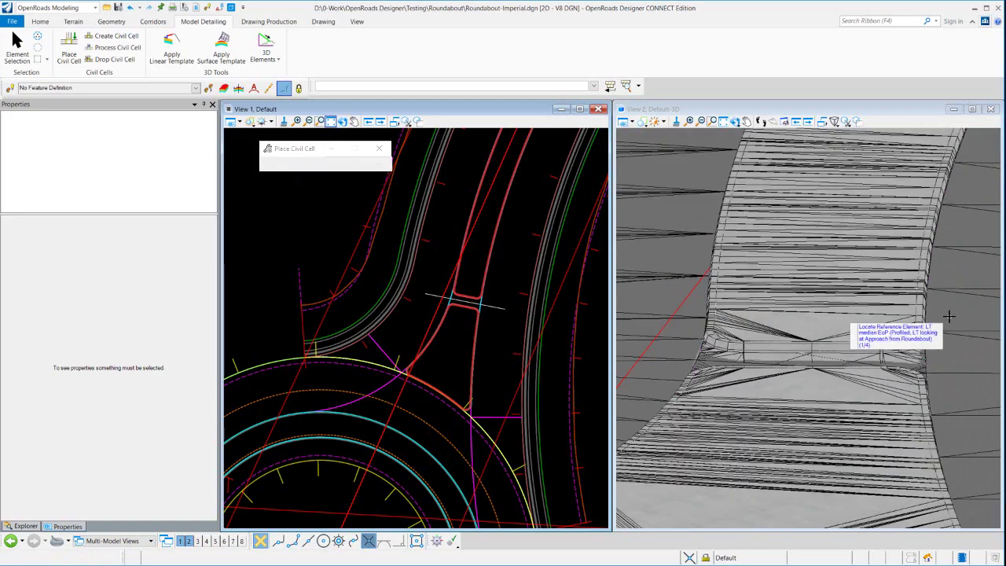
pyautogui.moveTo(949, 316)
pyautogui.keyDown('shift'); pyautogui.mouseDown(button='middle')
pyautogui.moveTo(865, 417)
pyautogui.moveTo(781, 359)
pyautogui.mouseUp(button='middle'); pyautogui.keyUp('shift')
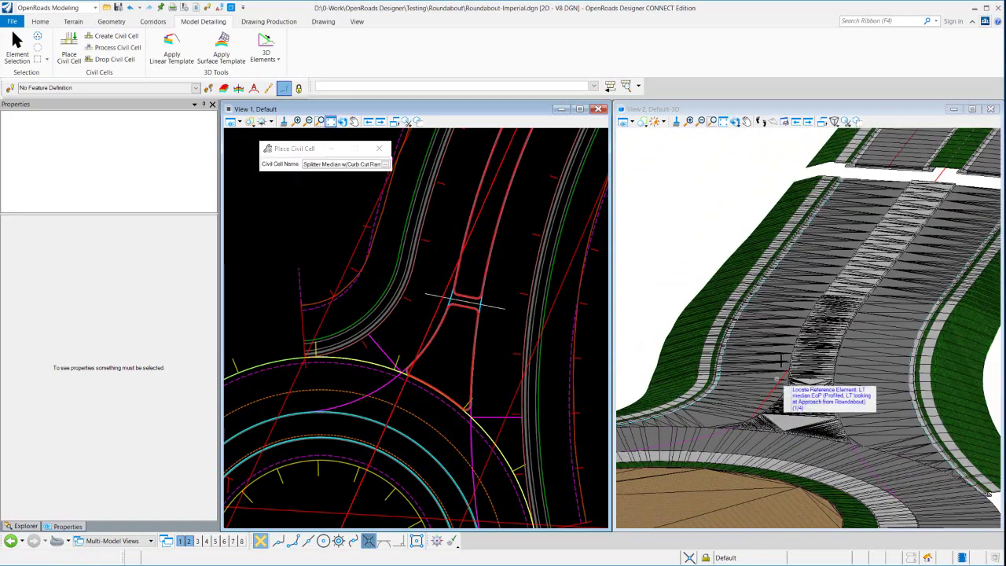
pyautogui.scroll(1, 896, 260)
pyautogui.scroll(1, 802, 381)
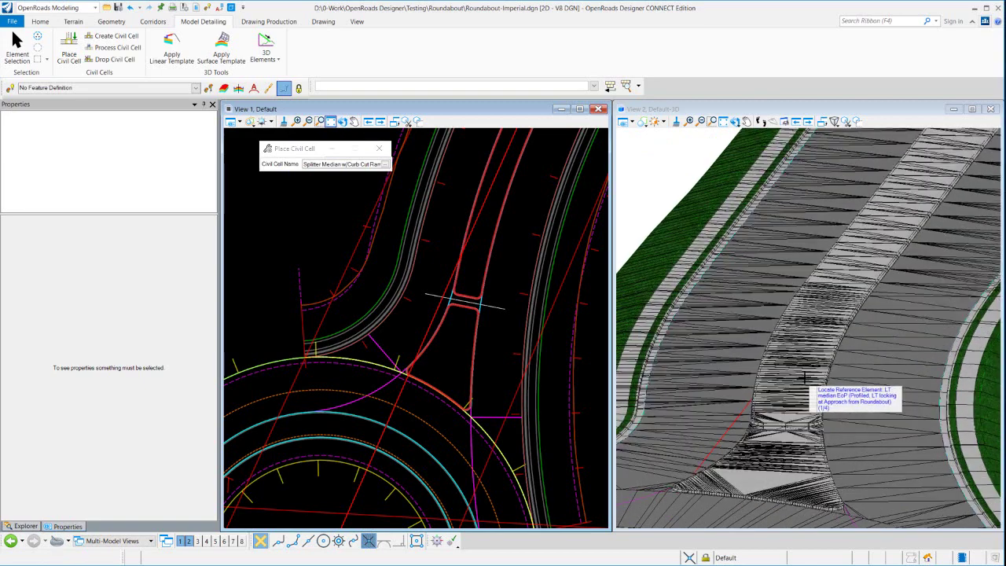
pyautogui.scroll(-1, 806, 377)
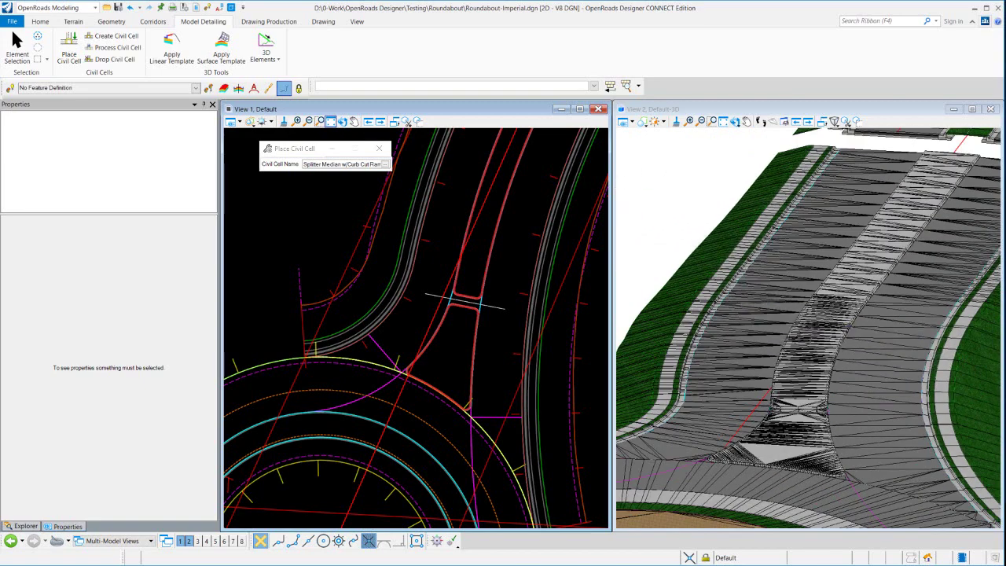
# Step: End the civil cell placement and turn off construction elements in the plan view
pyautogui.rightClick(460, 214)
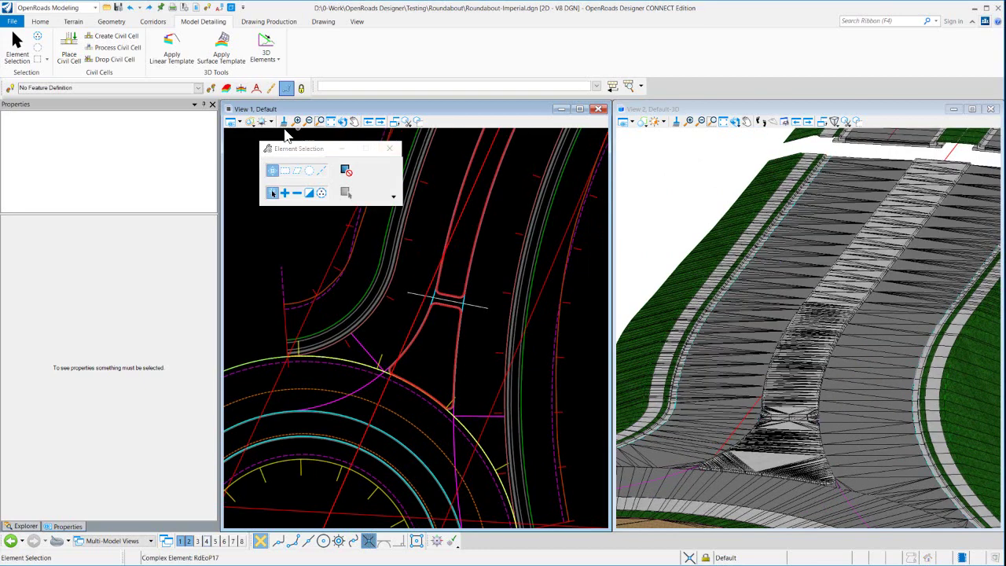
pyautogui.click(241, 124)
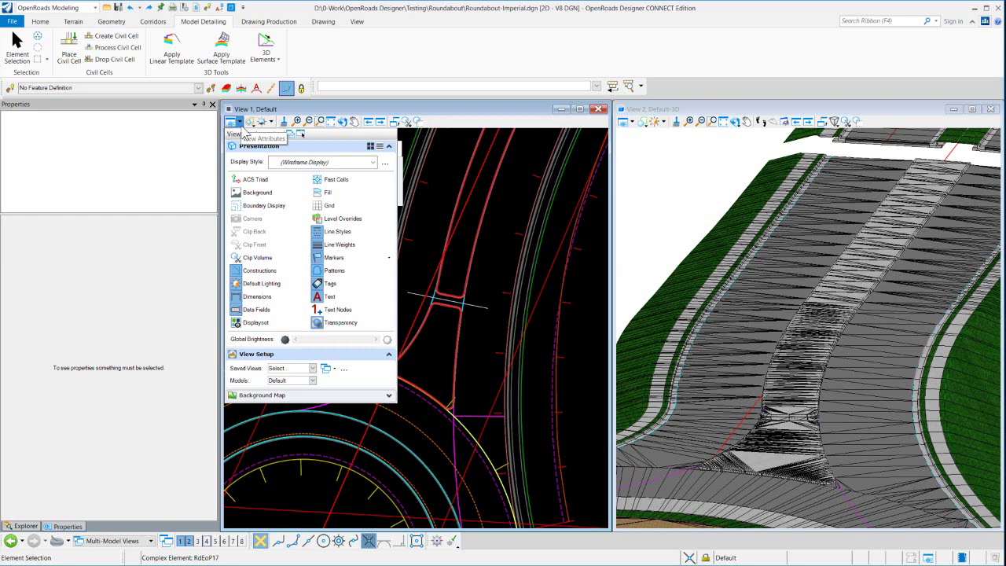
pyautogui.click(258, 271)
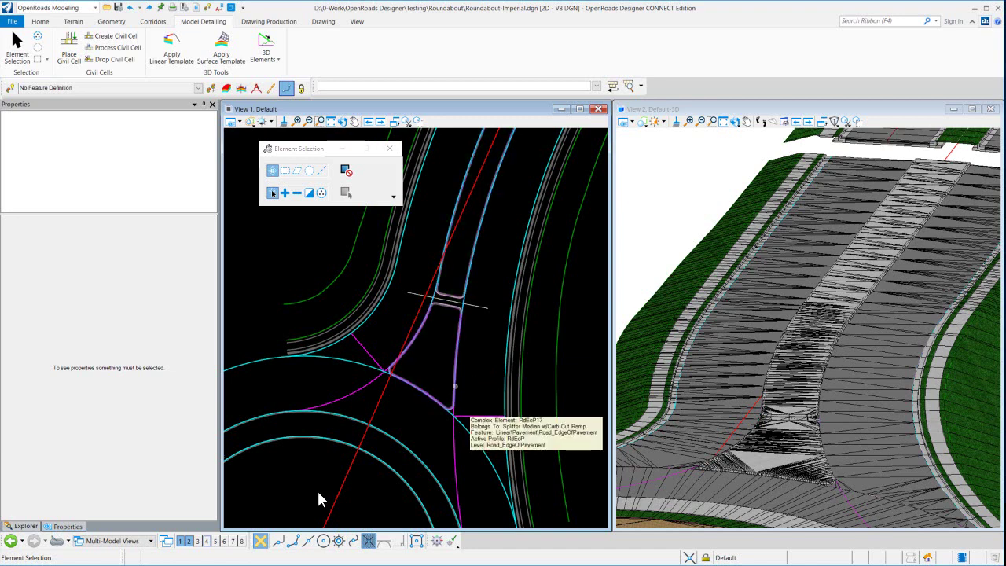
# Step: Set the Ahead Offset of fillet RdEoP2, at the southeast corner of the north splitter island next to the roundabout, to 1 foot
pyautogui.click(470, 368)
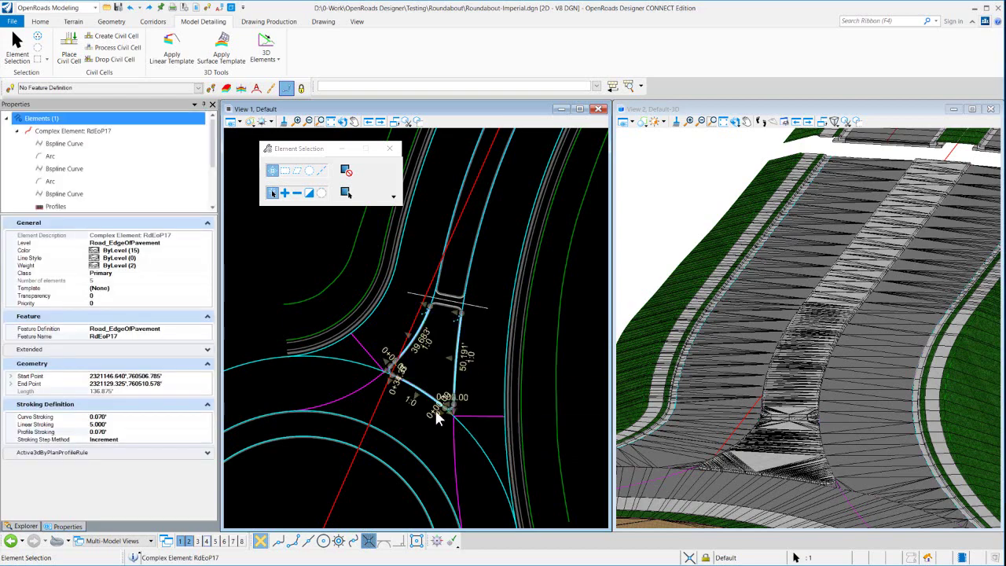
pyautogui.scroll(1, 415, 408)
pyautogui.scroll(1, 412, 402)
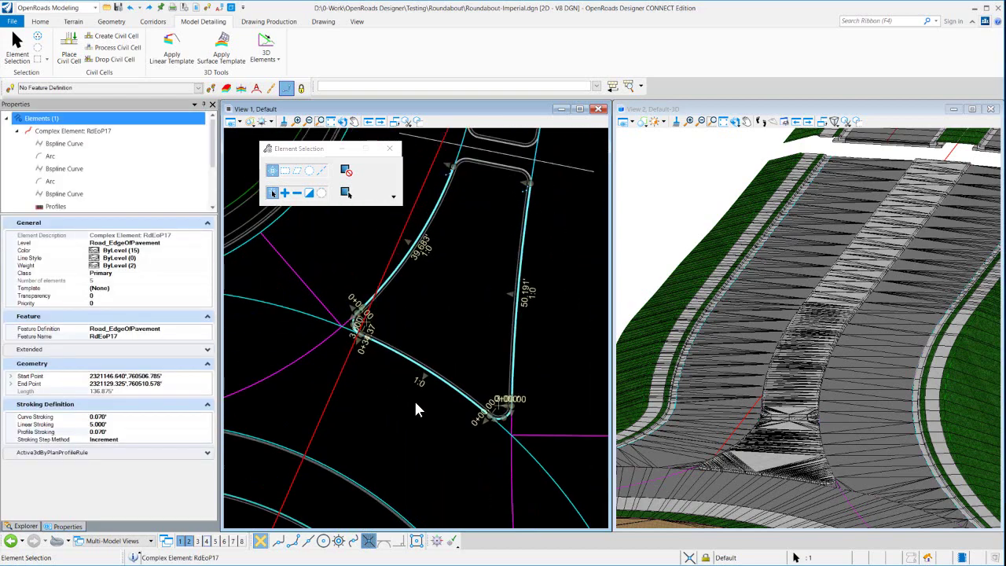
pyautogui.scroll(1, 442, 362)
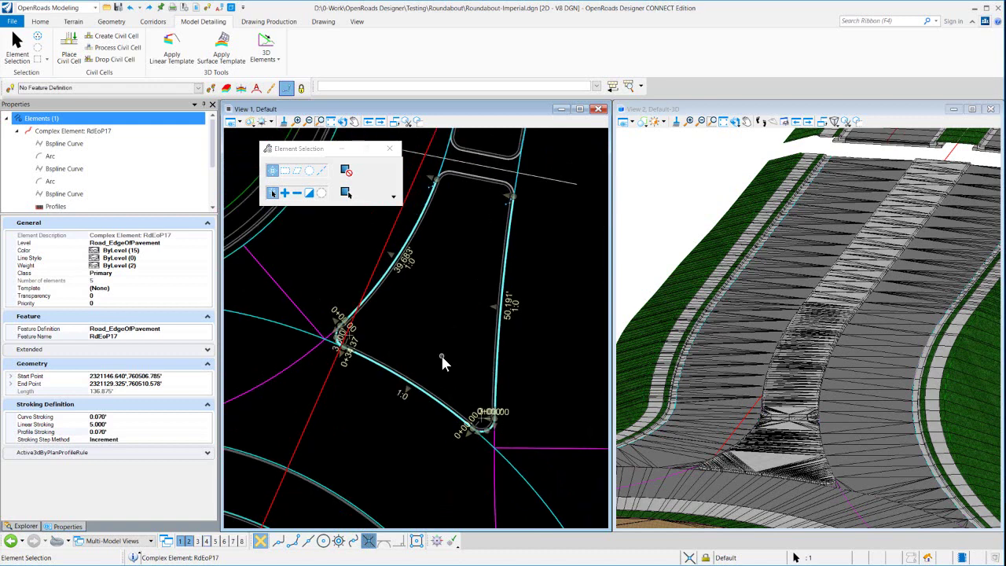
pyautogui.scroll(1, 491, 427)
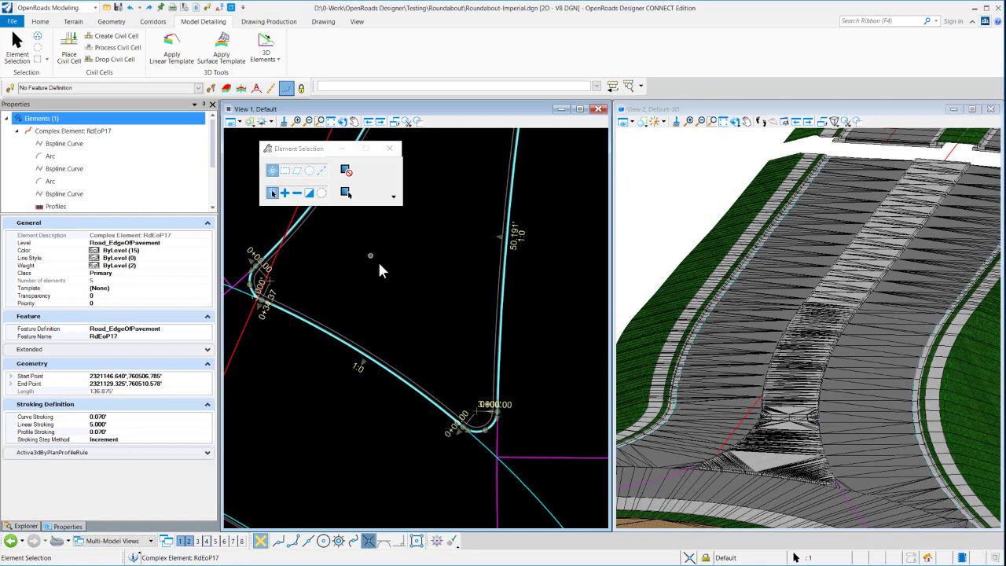
pyautogui.scroll(-2, 107, 173)
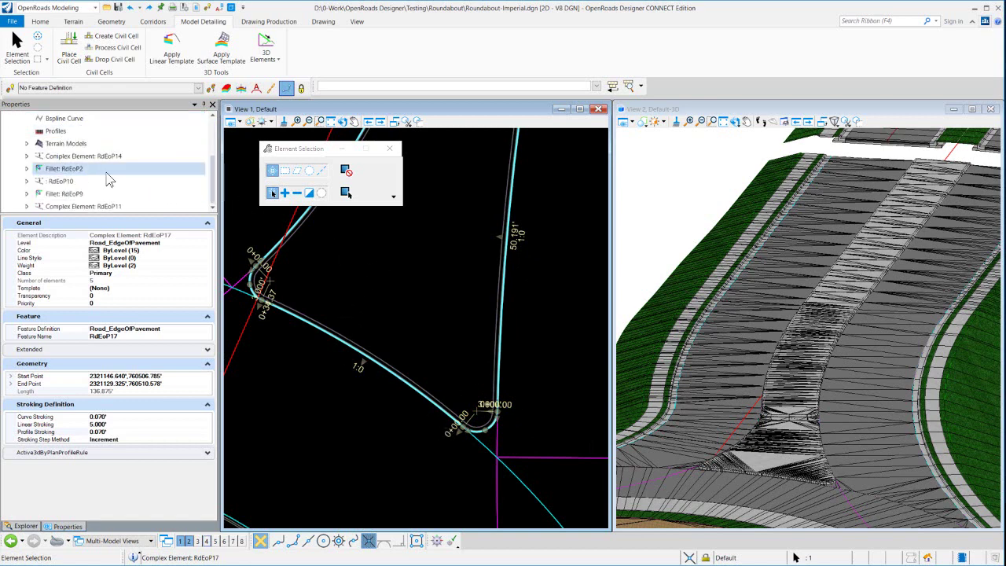
pyautogui.click(101, 173)
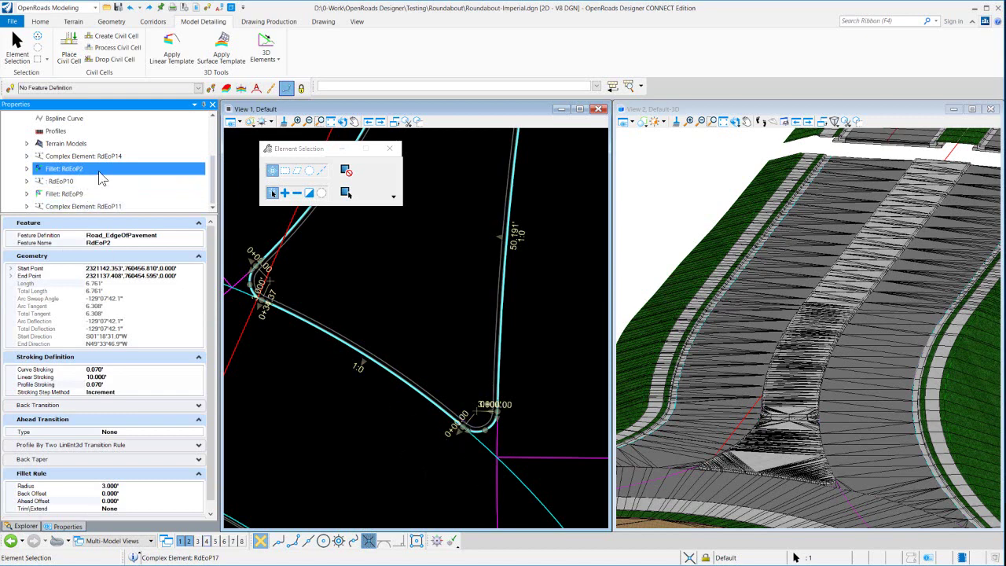
pyautogui.click(114, 501)
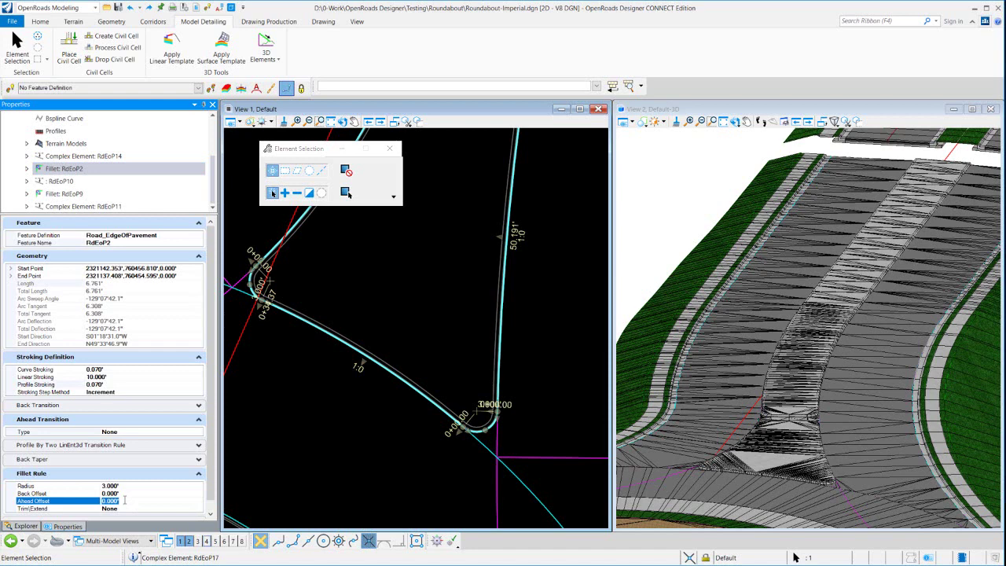
pyautogui.write('1')
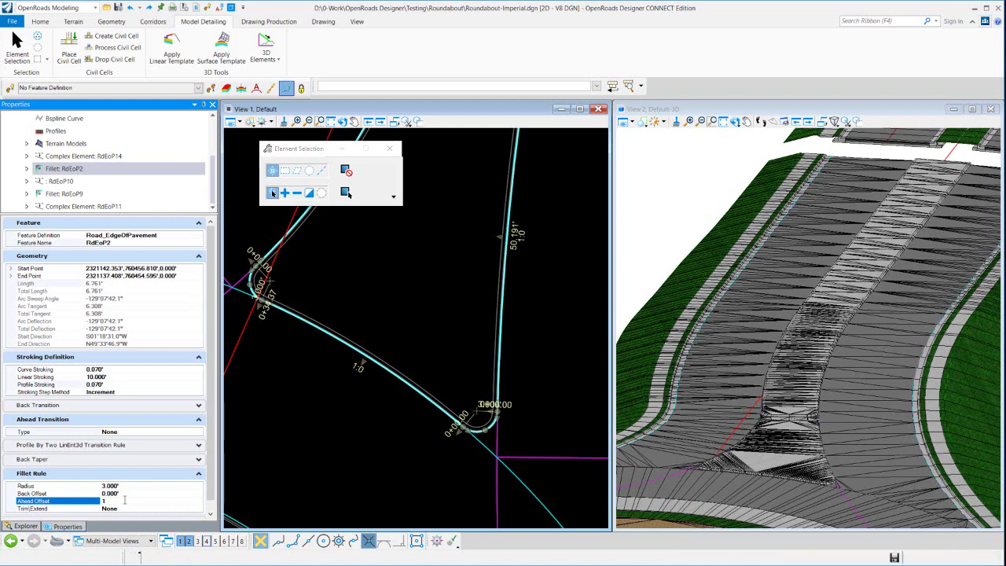
pyautogui.press('Return')
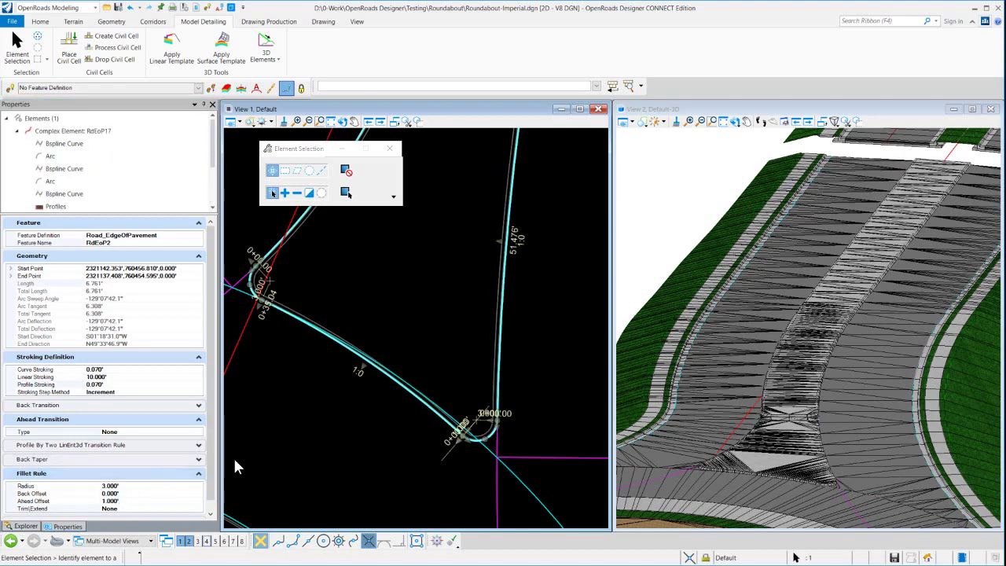
# Step: Set the Ahead Offset of fillet RdEoP2 at the island's southeast corner to 3 feet
pyautogui.scroll(4, 472, 431)
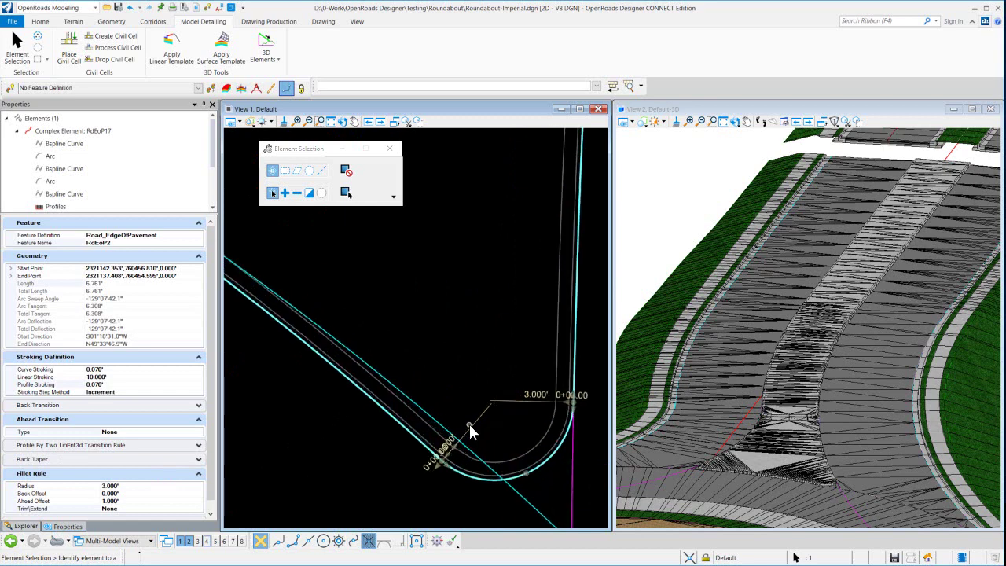
pyautogui.scroll(-3, 469, 367)
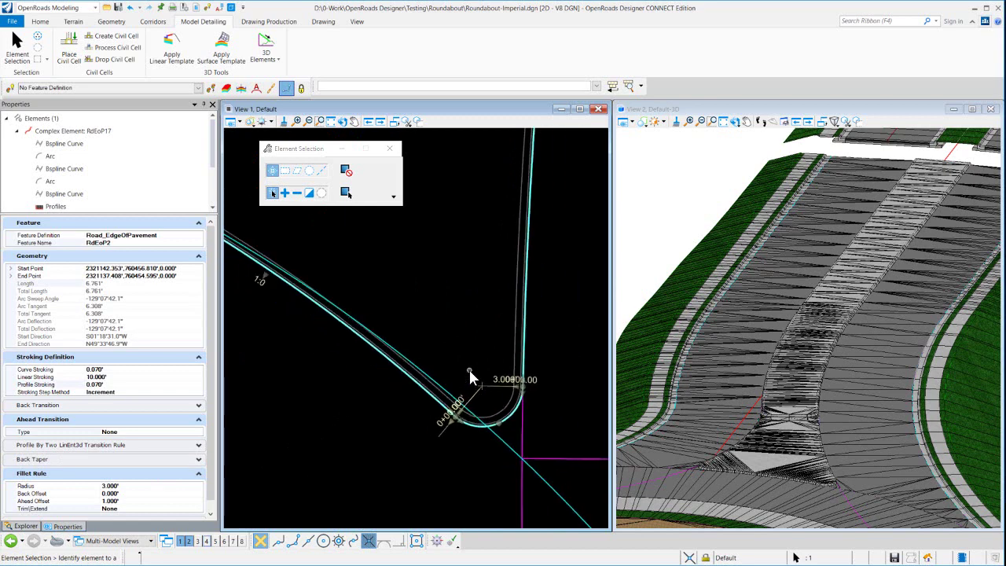
pyautogui.click(110, 501)
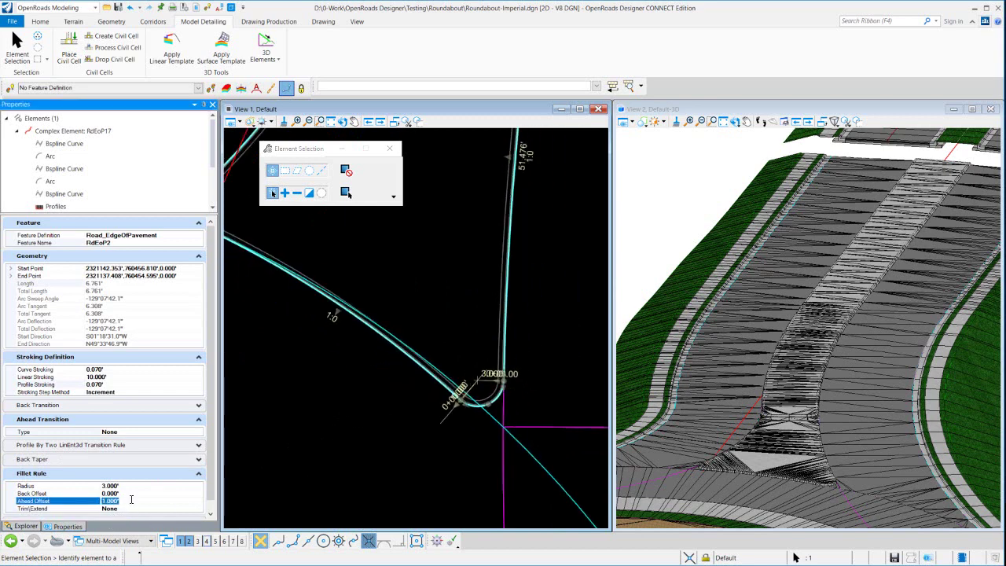
pyautogui.press('Return')
pyautogui.write('3')
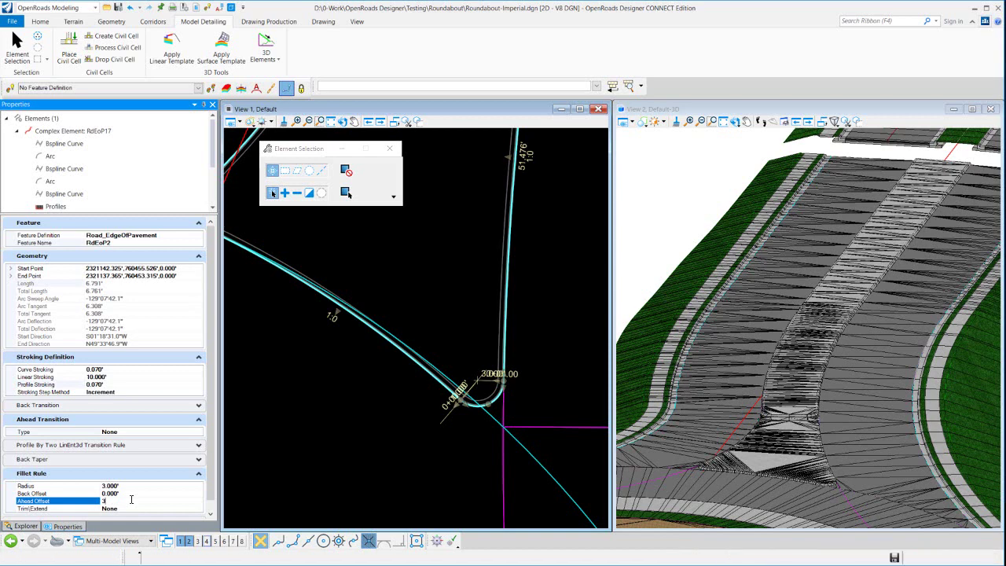
pyautogui.press('Return')
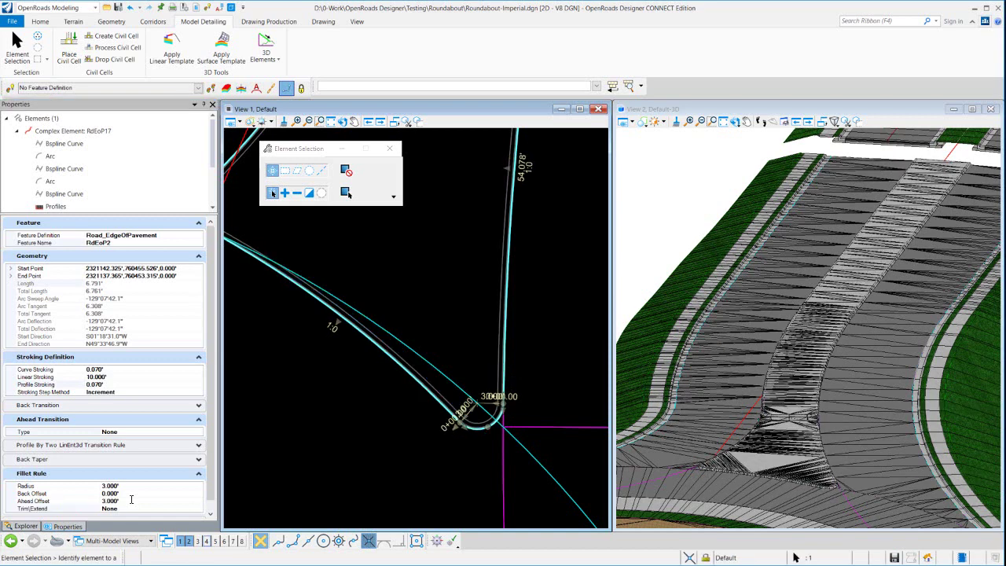
# Step: Set the ahead offset of the island's southeast corner fillet RdEoP2 to 12 feet using its dimension in the plan
pyautogui.scroll(-4, 499, 337)
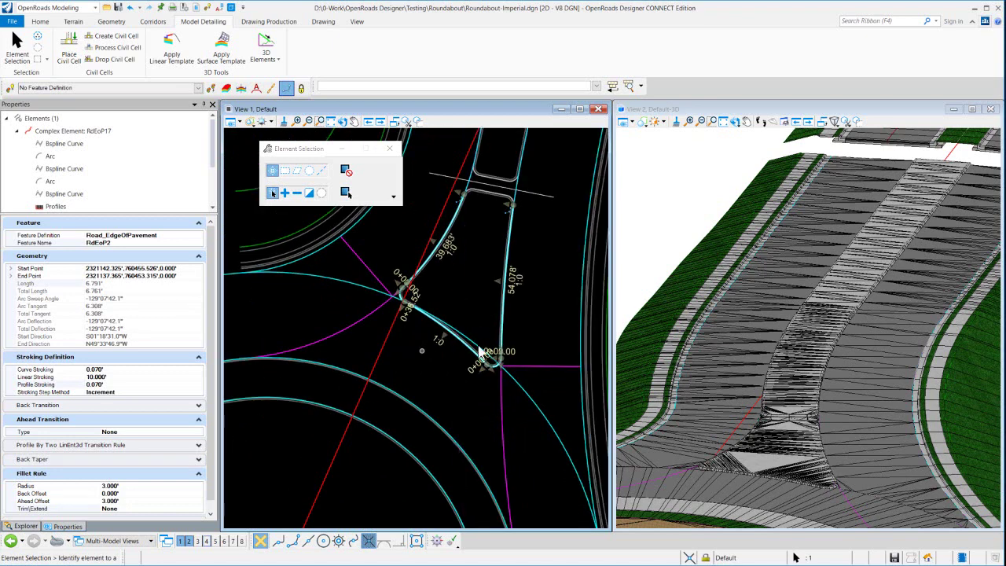
pyautogui.scroll(-1, 491, 320)
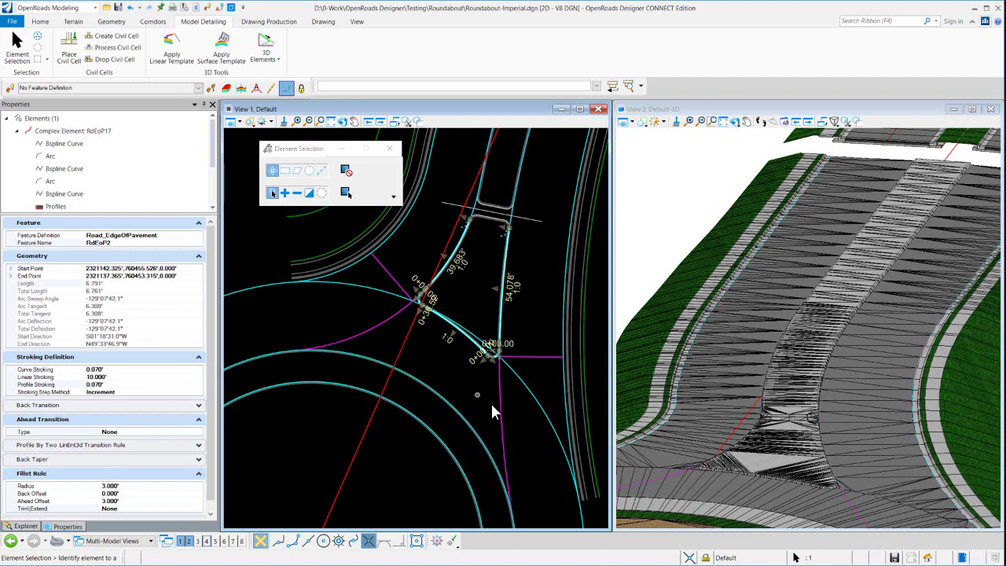
pyautogui.scroll(2, 475, 306)
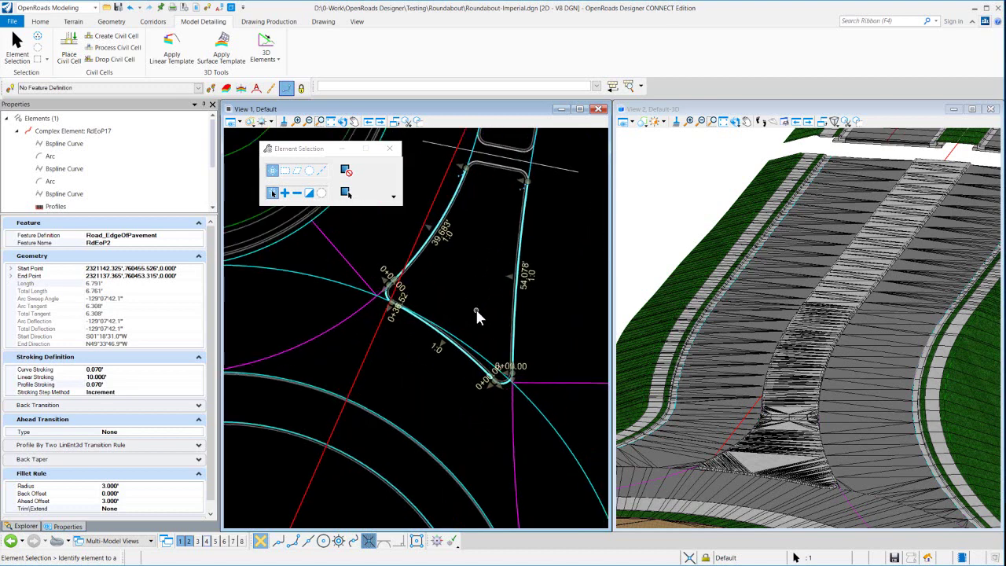
pyautogui.scroll(3, 493, 380)
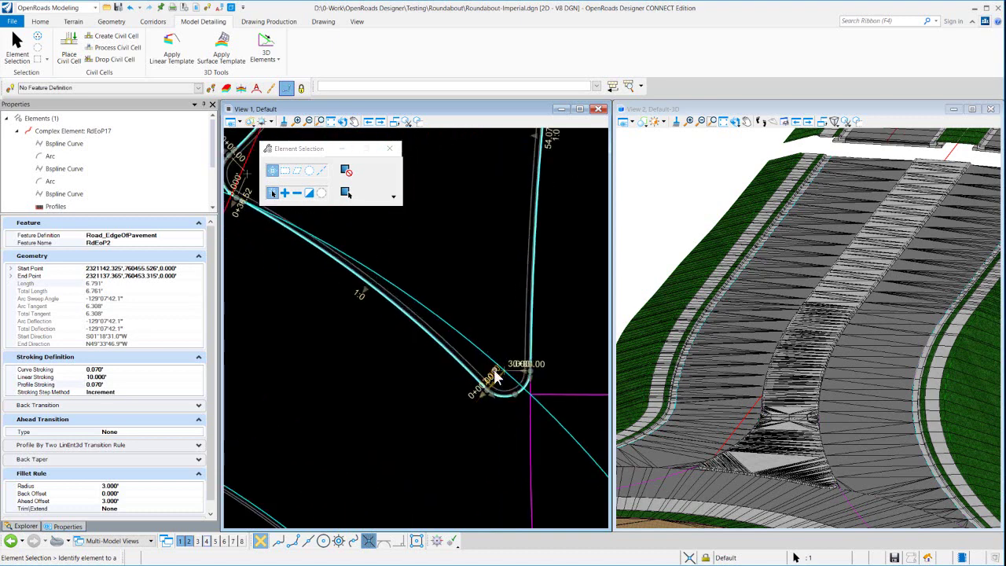
pyautogui.click(494, 377)
pyautogui.write('2')
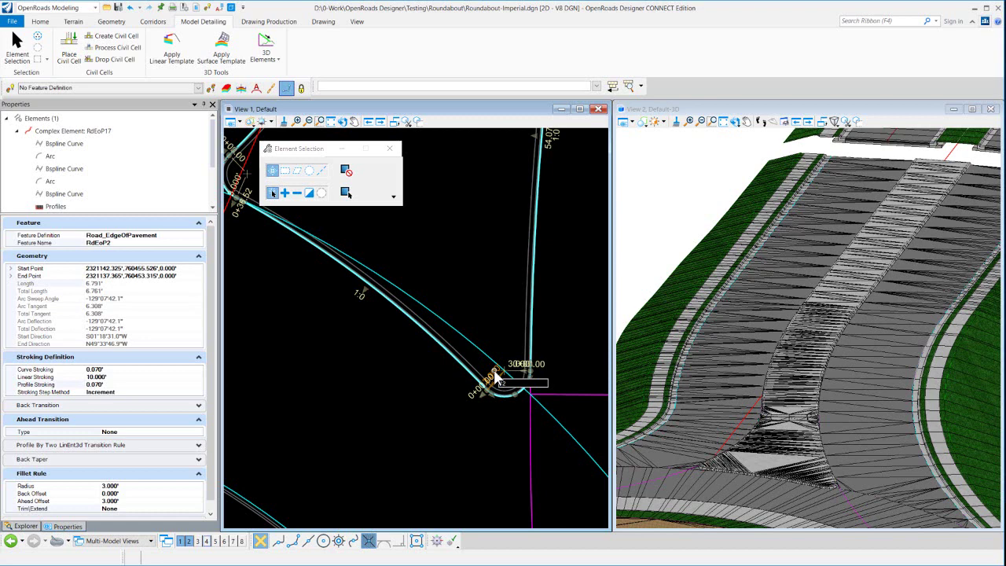
pyautogui.press('Return')
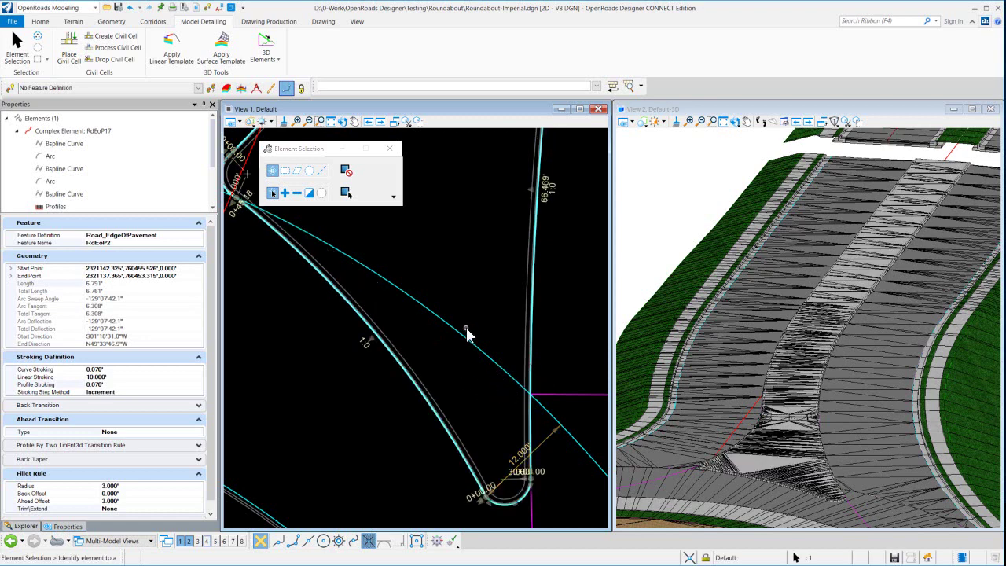
# Step: Set the Back Offset of fillet RdEoP9, at the island's west corner next to the roundabout, to 12 feet and clear the selection
pyautogui.scroll(-2, 467, 334)
pyautogui.scroll(-2, 79, 188)
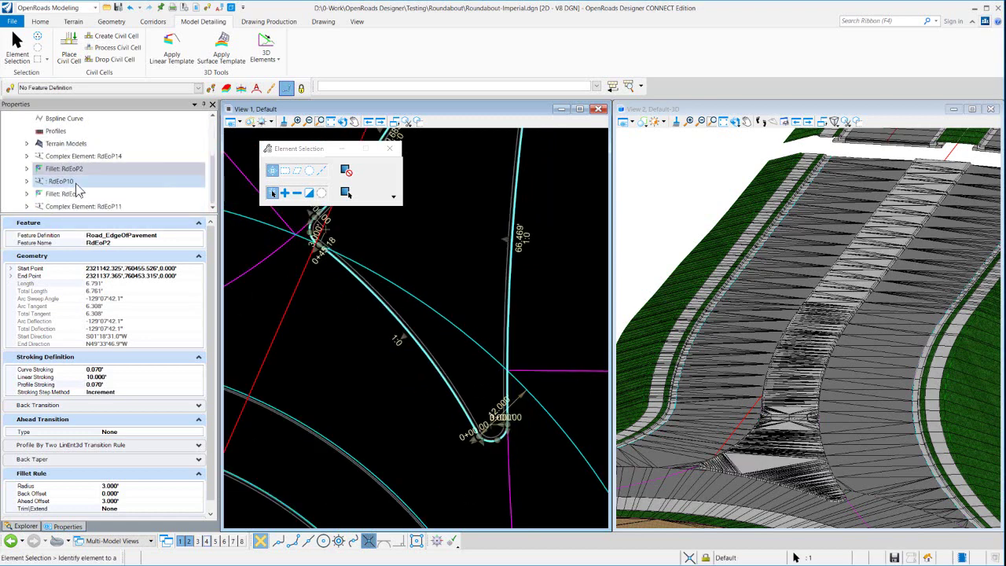
pyautogui.click(74, 194)
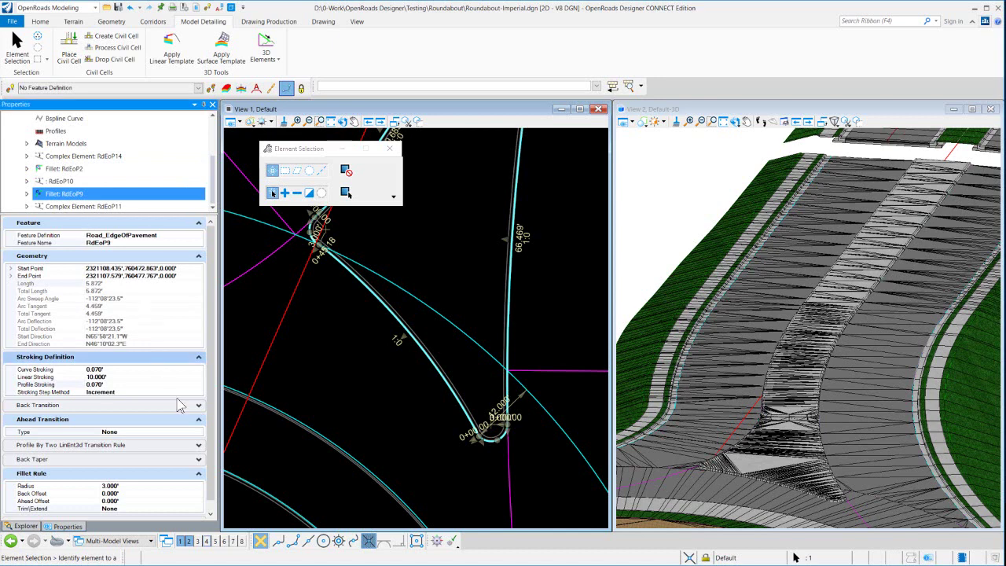
pyautogui.click(116, 494)
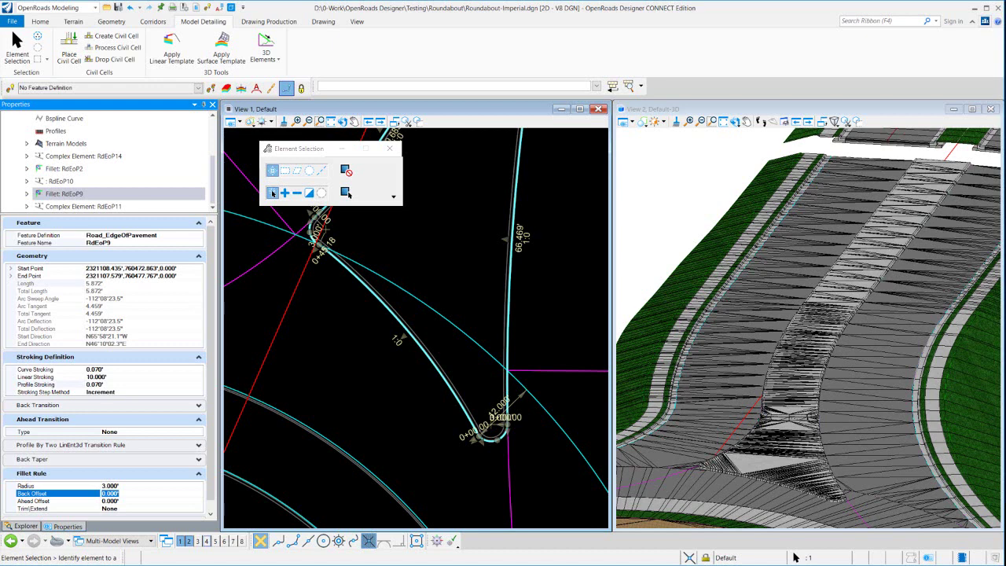
pyautogui.write('12')
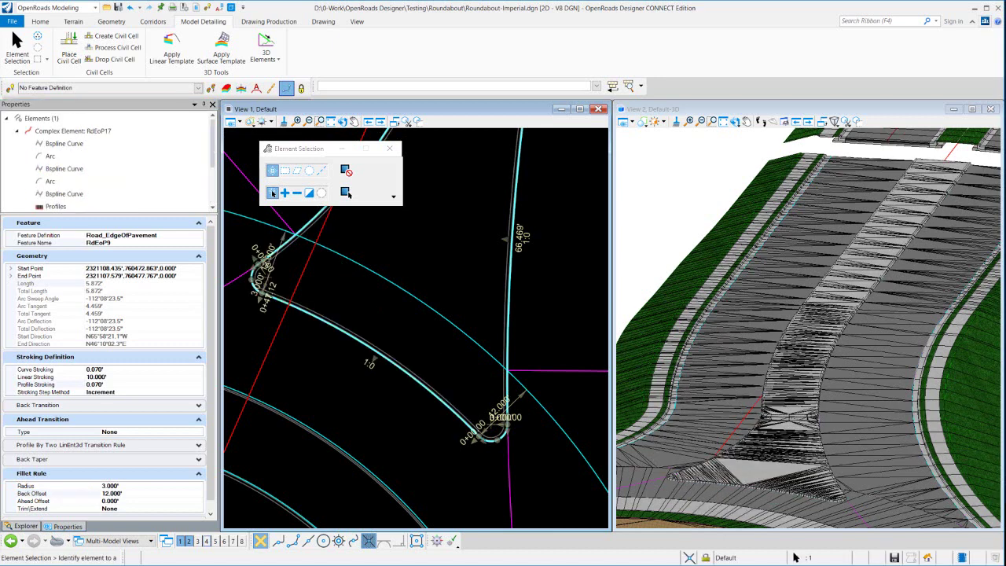
pyautogui.click(438, 262)
# Step: Examine the reshaped north splitter island in plan and 3D, especially the curb corners next to the roundabout
pyautogui.scroll(-3, 441, 263)
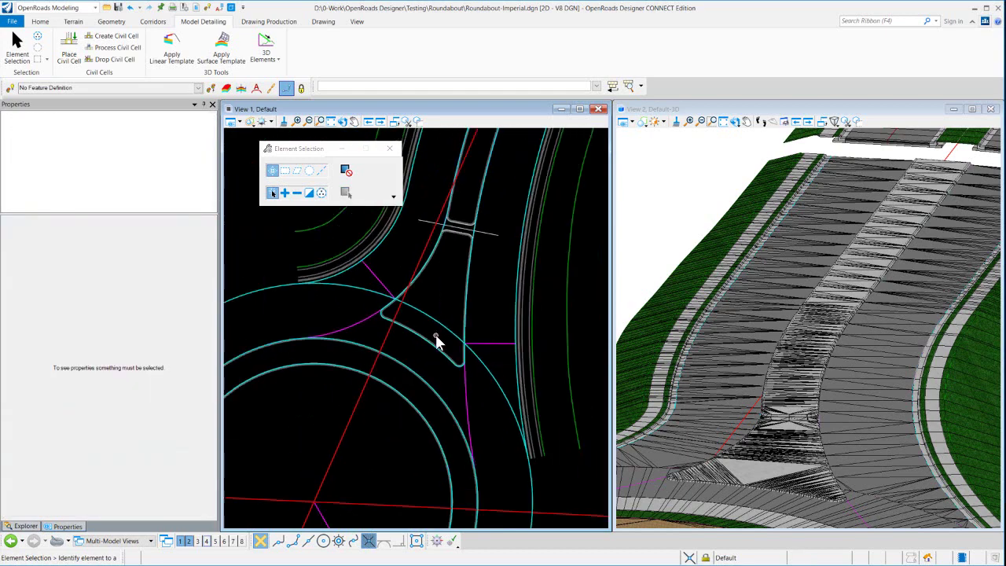
pyautogui.scroll(2, 438, 340)
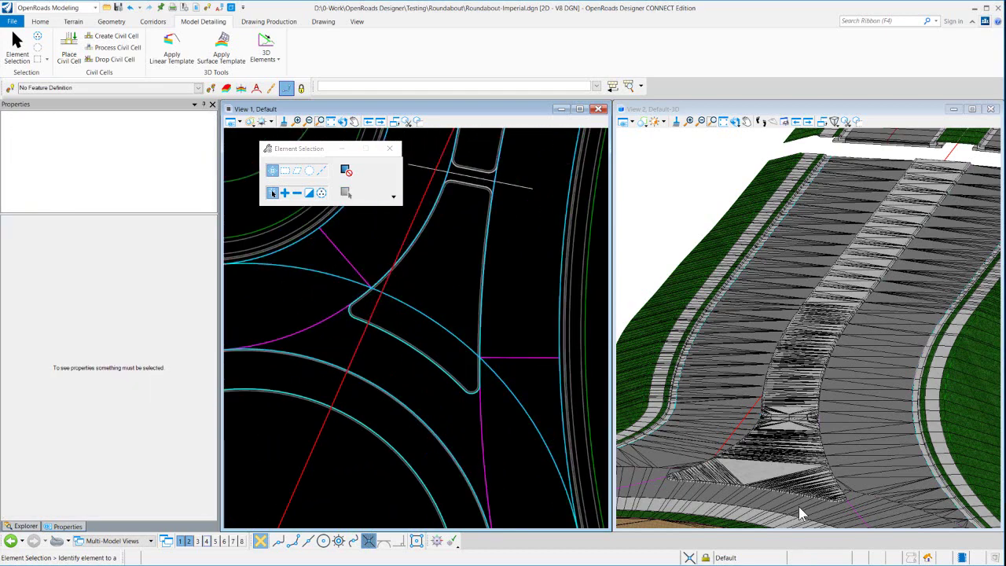
pyautogui.scroll(4, 823, 496)
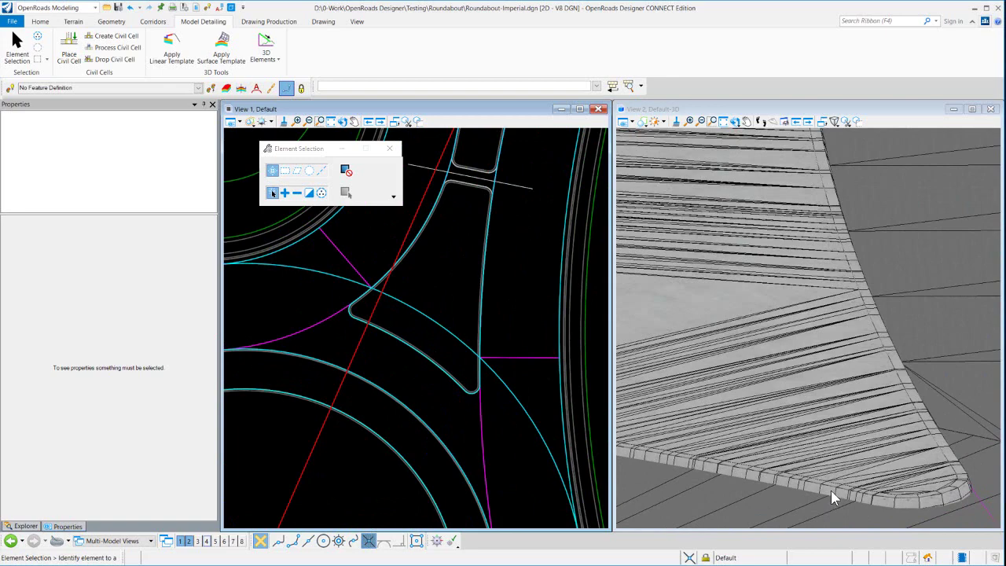
pyautogui.scroll(-4, 847, 455)
pyautogui.scroll(-2, 373, 360)
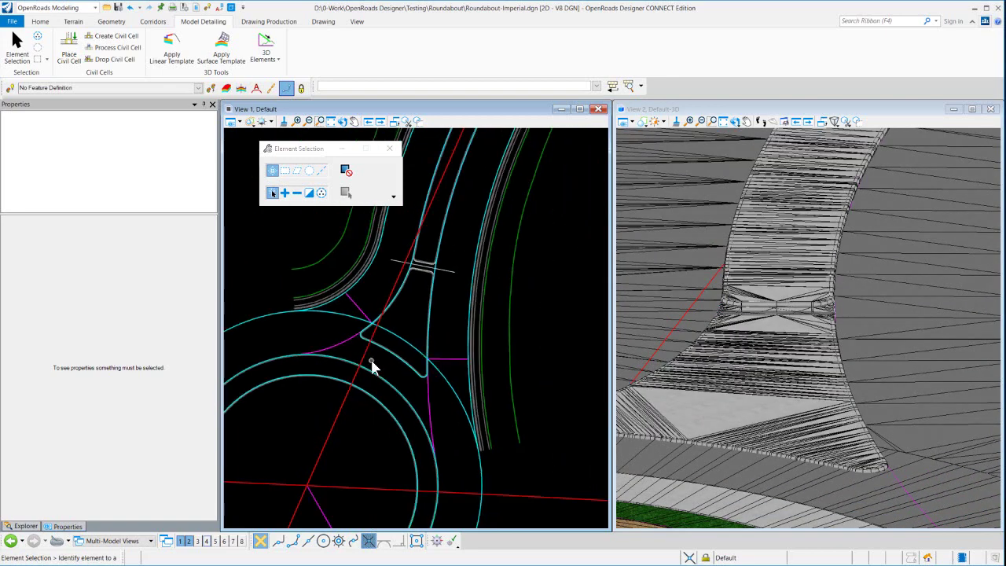
pyautogui.scroll(2, 440, 316)
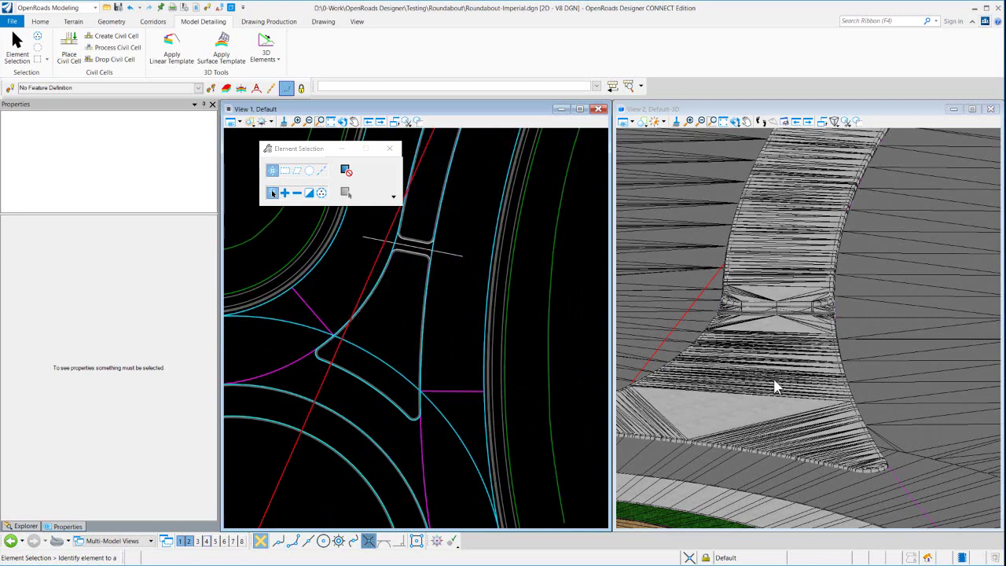
pyautogui.scroll(4, 895, 464)
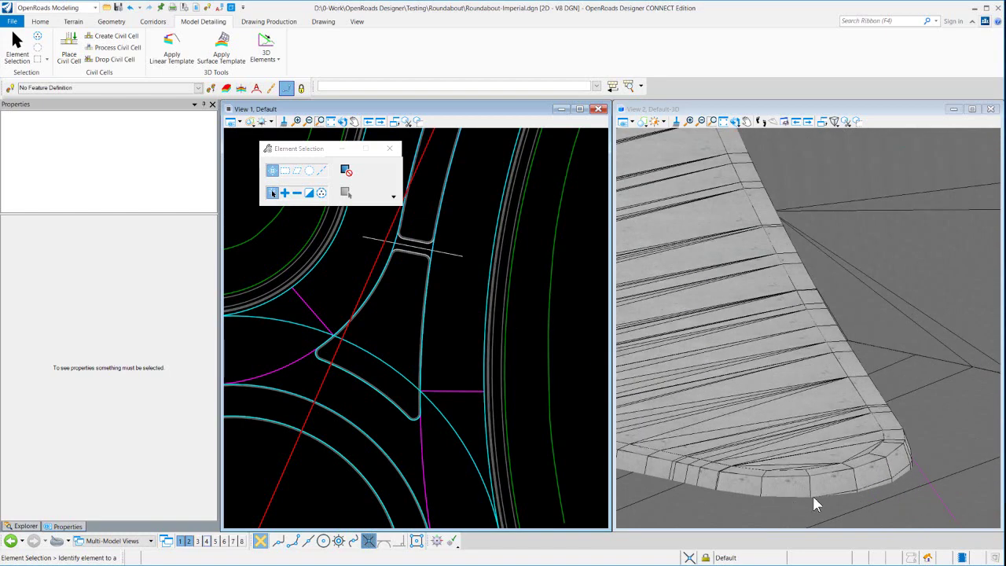
pyautogui.scroll(-1, 945, 416)
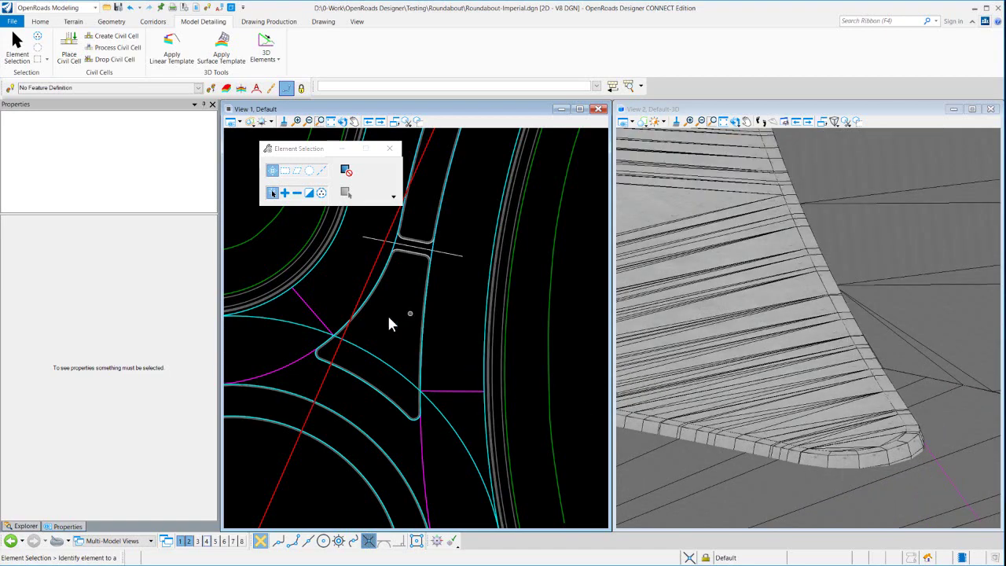
pyautogui.scroll(-1, 383, 314)
pyautogui.scroll(-3, 887, 277)
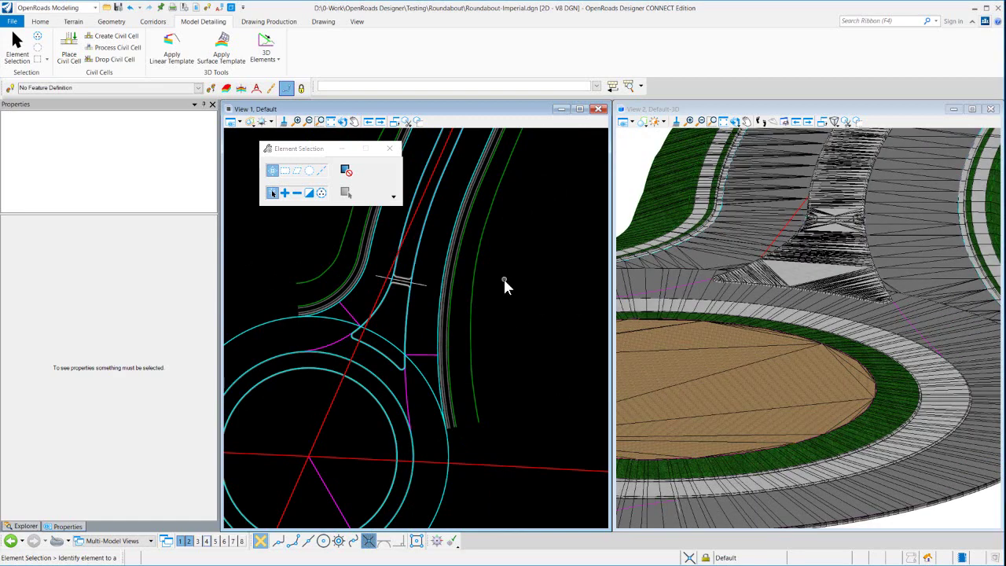
# Step: Show the profile of the island's CURB_FRONT_TOP curb line in View 4
pyautogui.scroll(3, 396, 363)
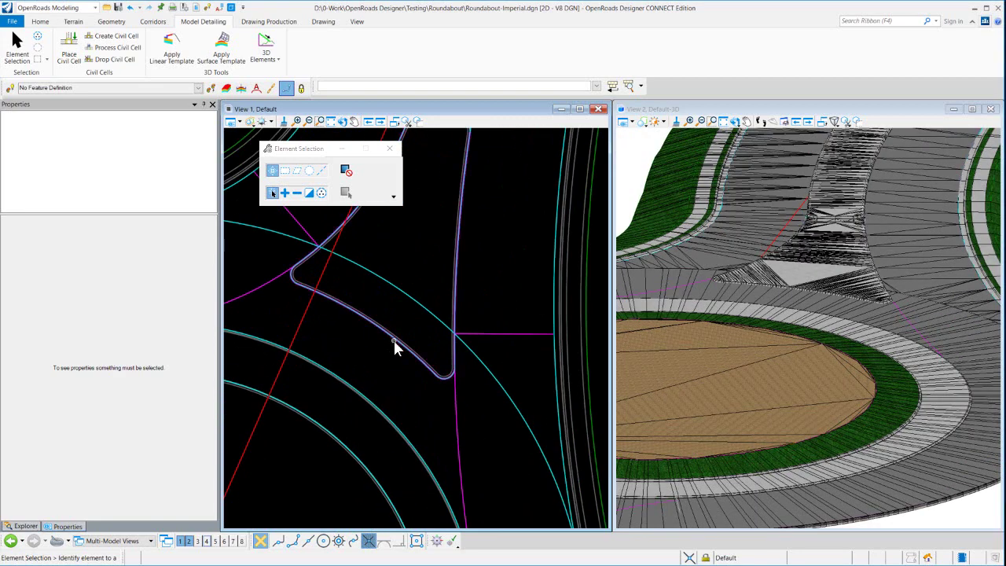
pyautogui.click(393, 340)
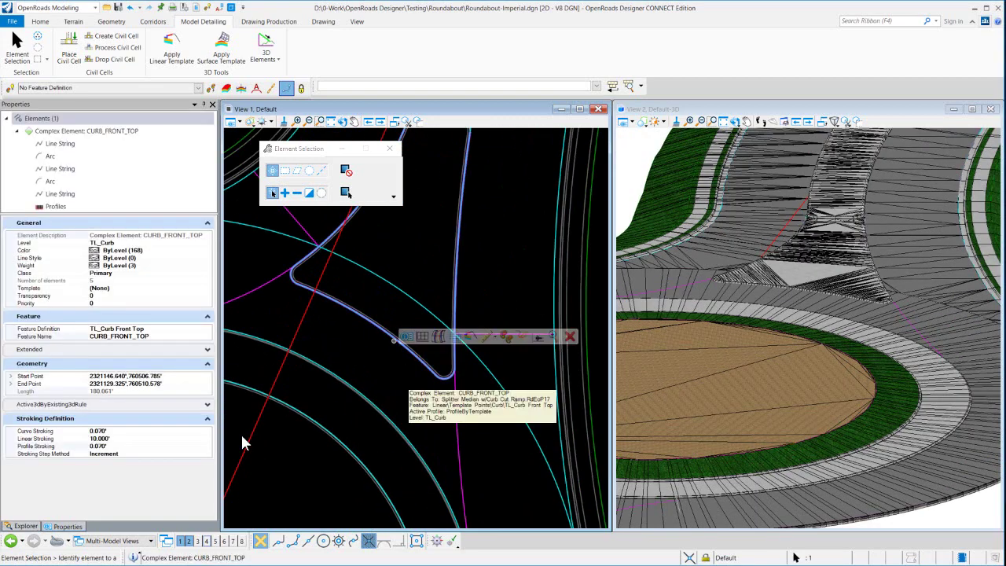
pyautogui.click(206, 541)
pyautogui.click(584, 469)
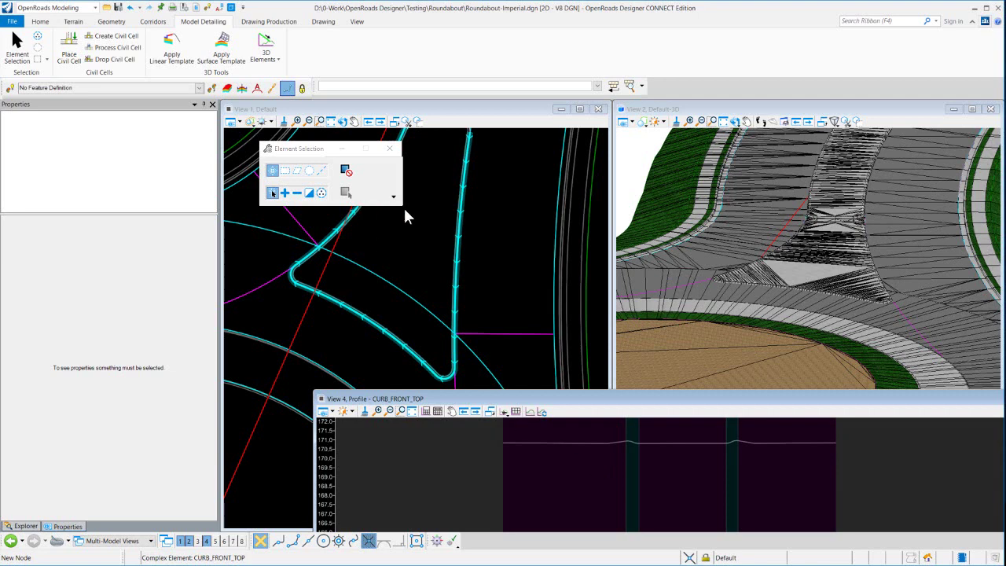
pyautogui.click(404, 199)
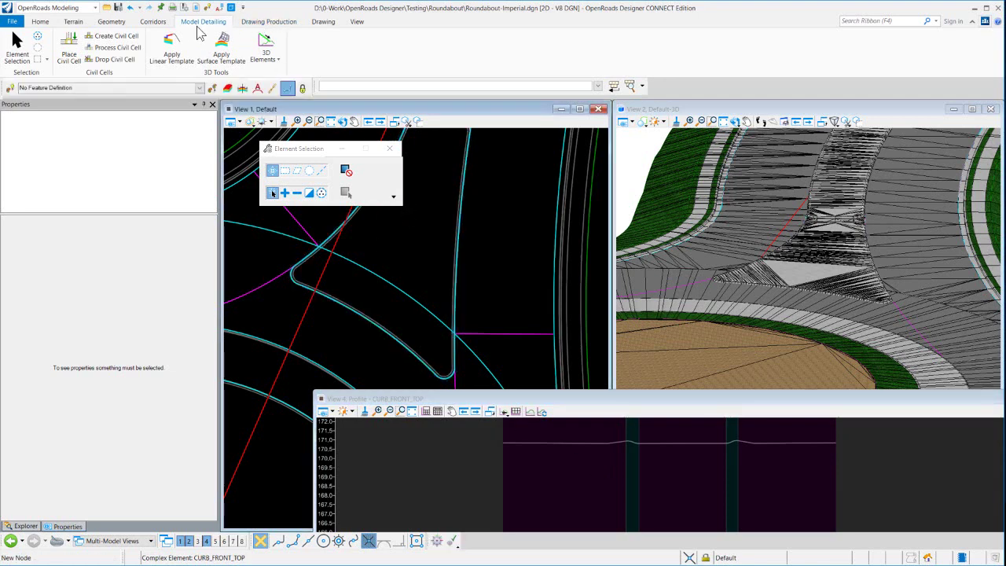
# Step: Start a profile from surface and select the splitter island's curb line as the only element to profile
pyautogui.click(110, 22)
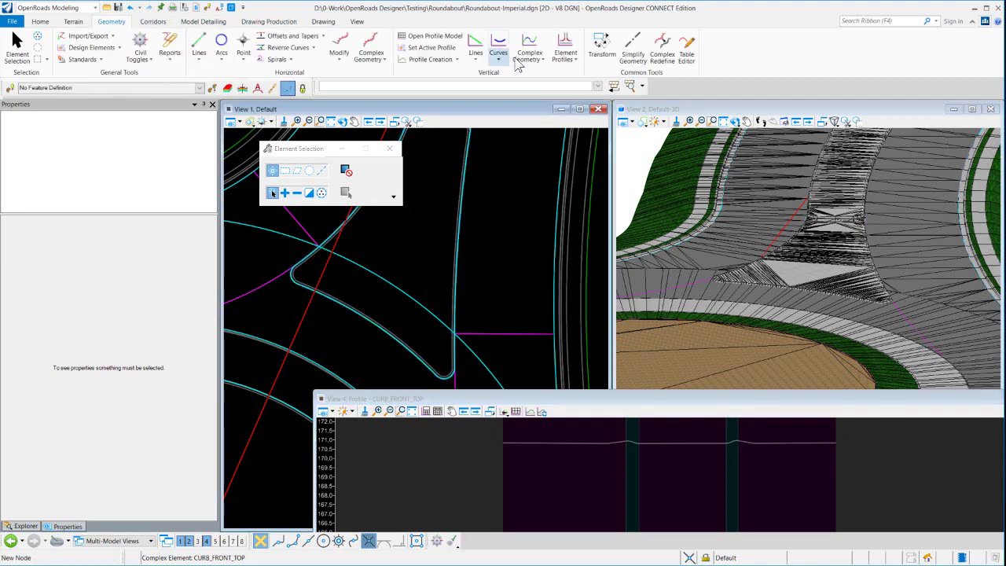
pyautogui.click(458, 61)
pyautogui.click(455, 74)
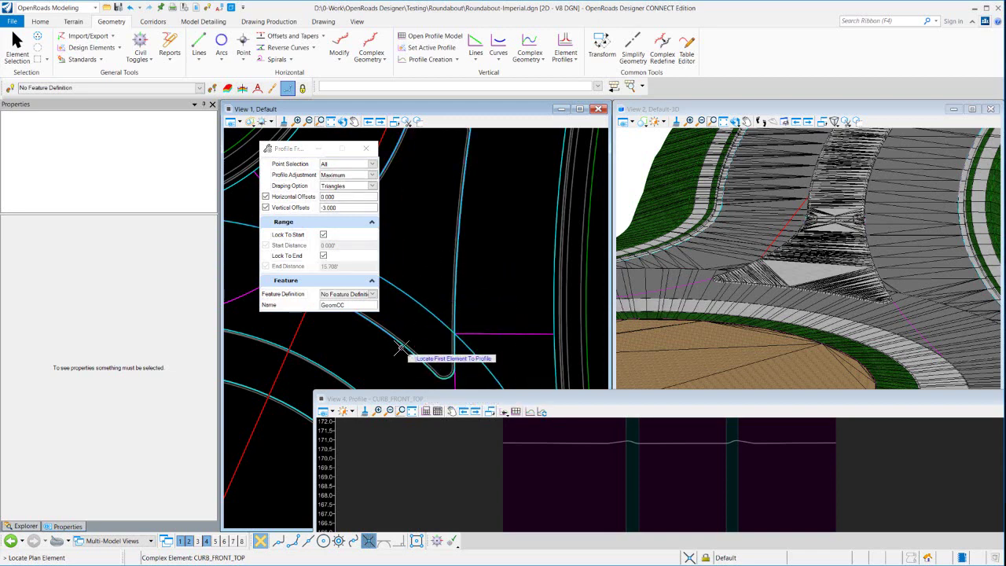
pyautogui.click(404, 348)
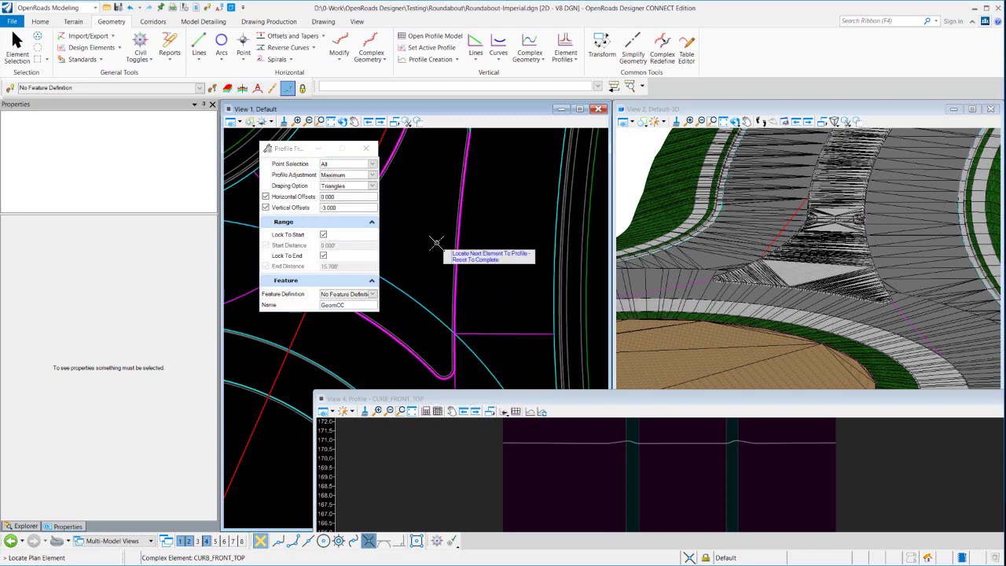
pyautogui.rightClick(487, 228)
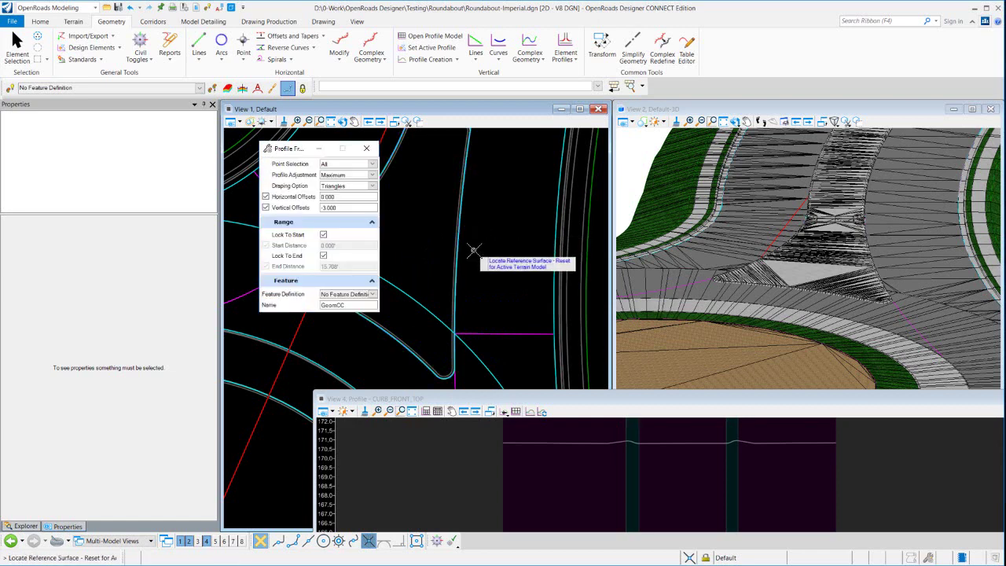
# Step: Pick the "For Profiling Islands" terrain model on the roundabout pavement in 3D as the reference surface
pyautogui.keyDown('shift'); pyautogui.moveTo(796, 269); pyautogui.dragTo(925, 313, button='middle'); pyautogui.keyUp('shift')
pyautogui.scroll(2, 916, 312)
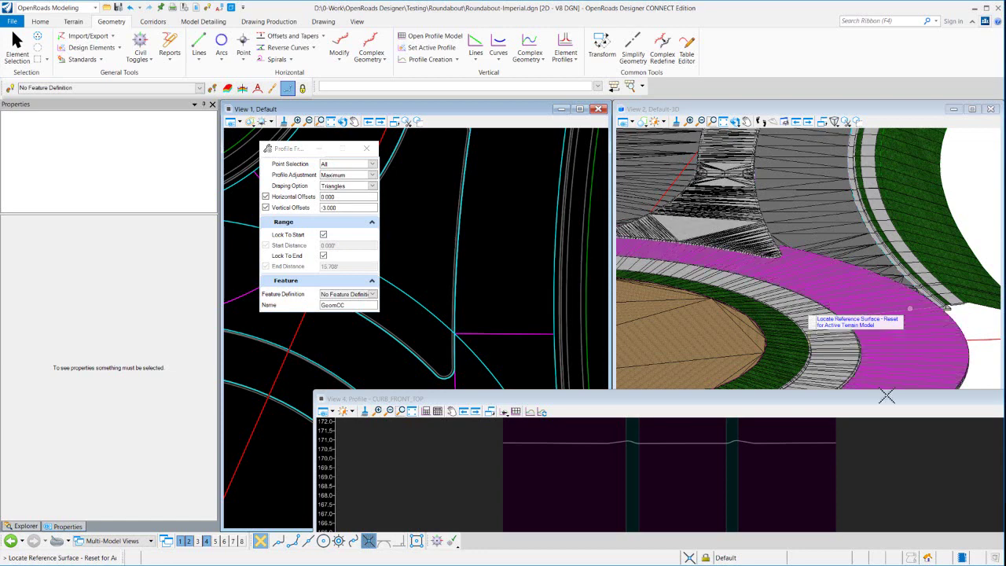
pyautogui.scroll(2, 916, 309)
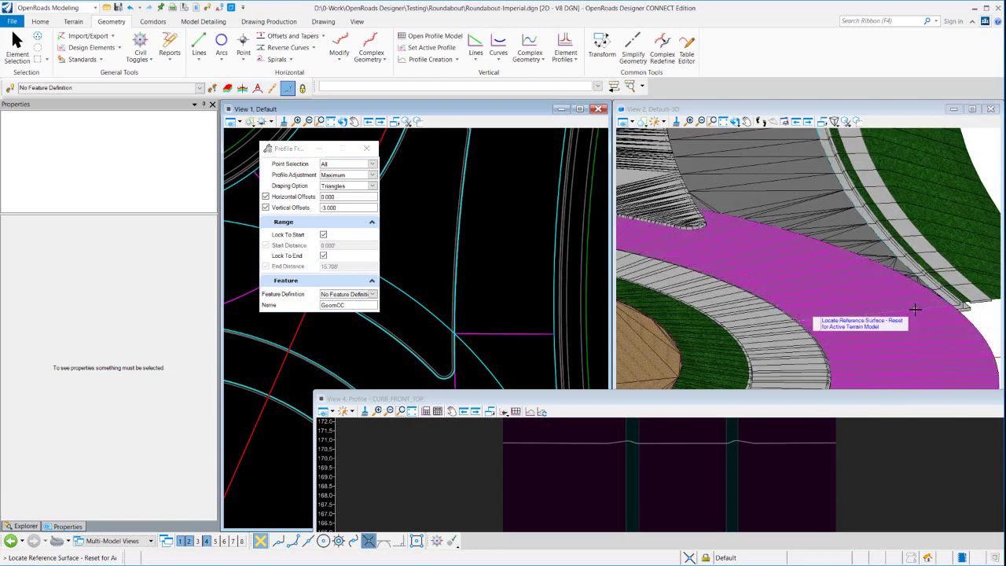
pyautogui.rightClick(893, 397)
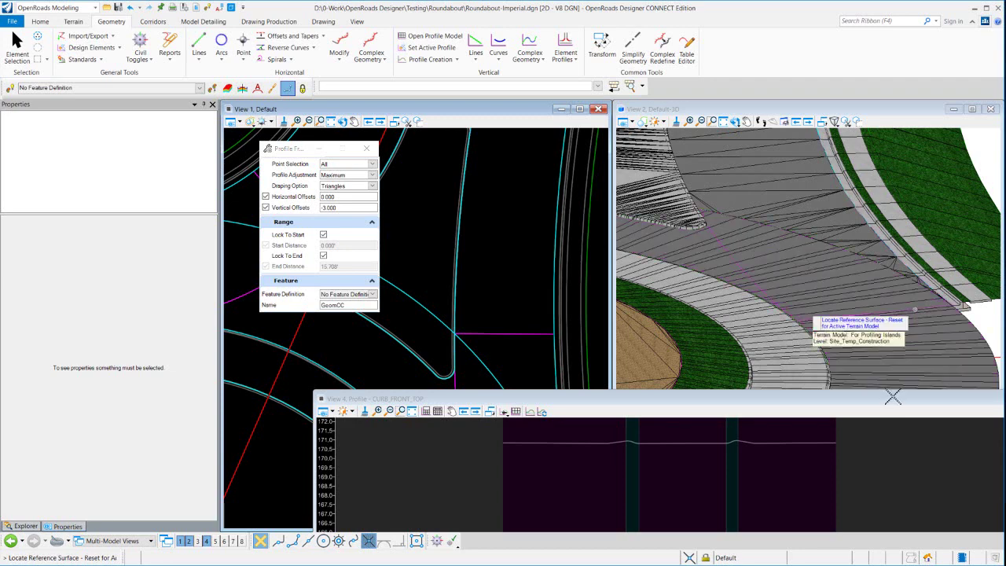
pyautogui.click(893, 397)
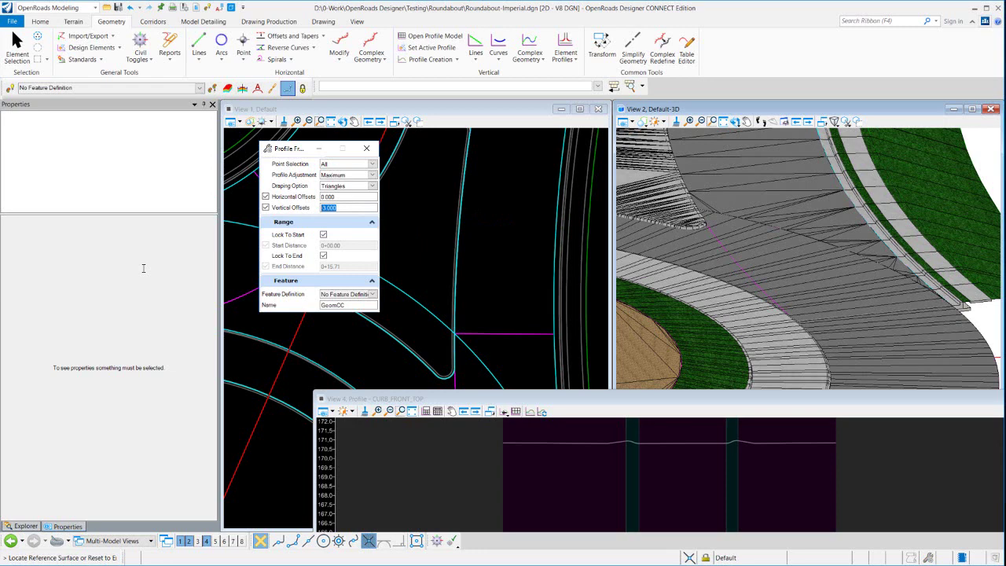
# Step: Create the surface profile over the curb line's full length with a vertical offset of 0 and profile adjustment None
pyautogui.write('0')
pyautogui.press('Return')
pyautogui.click(371, 175)
pyautogui.click(347, 188)
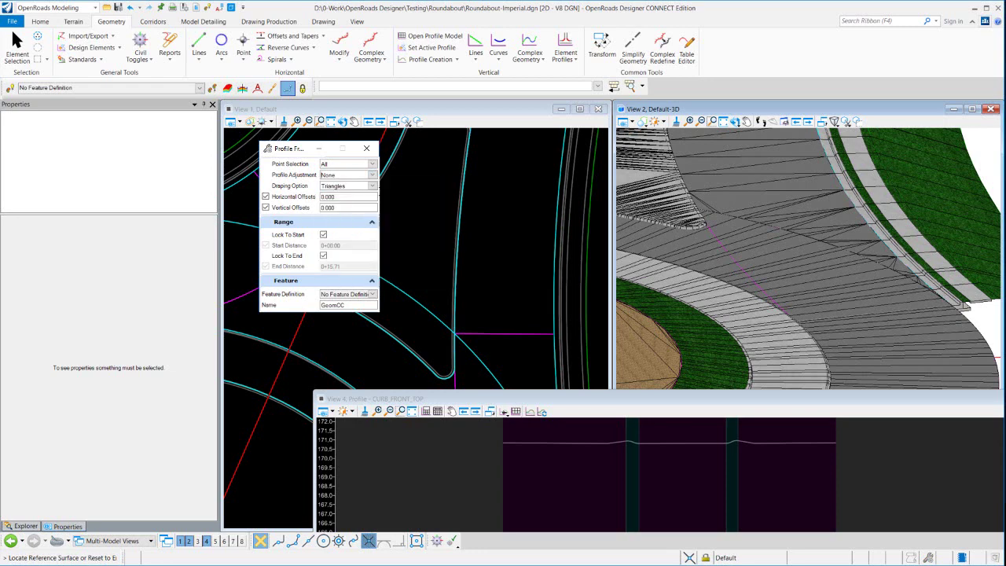
pyautogui.click(425, 202)
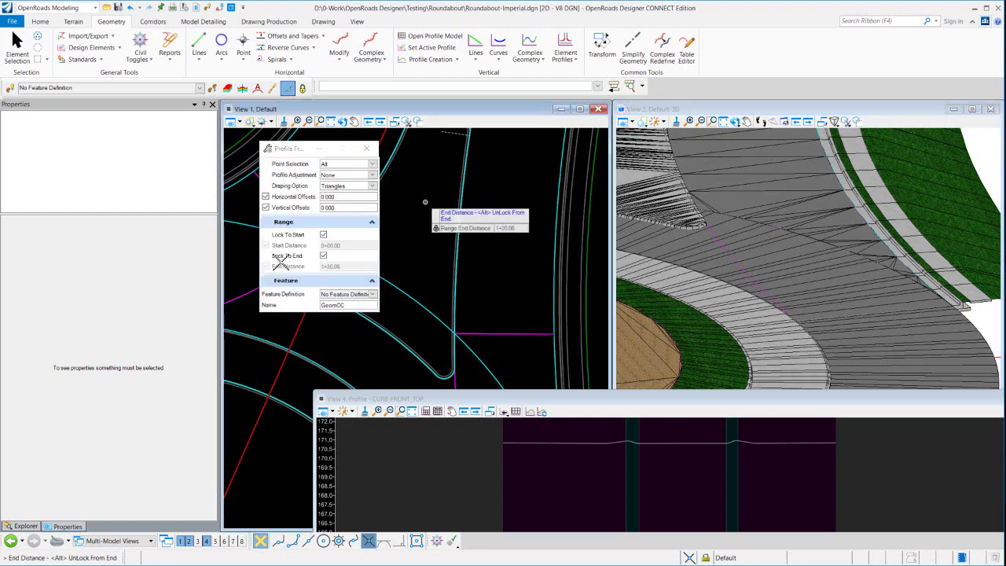
pyautogui.click(425, 202)
pyautogui.click(425, 202)
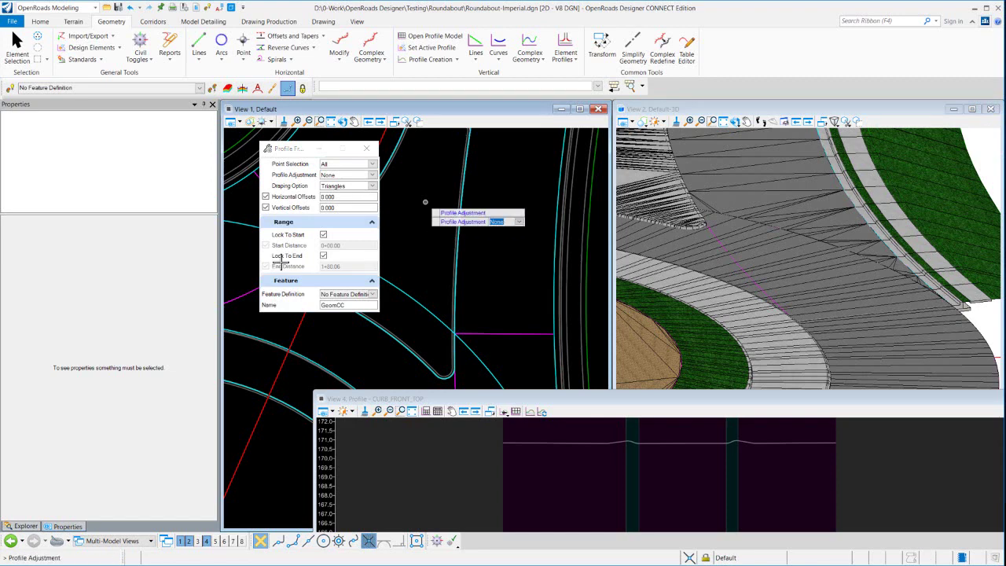
pyautogui.click(425, 202)
pyautogui.click(425, 202)
pyautogui.click(425, 202)
pyautogui.click(282, 261)
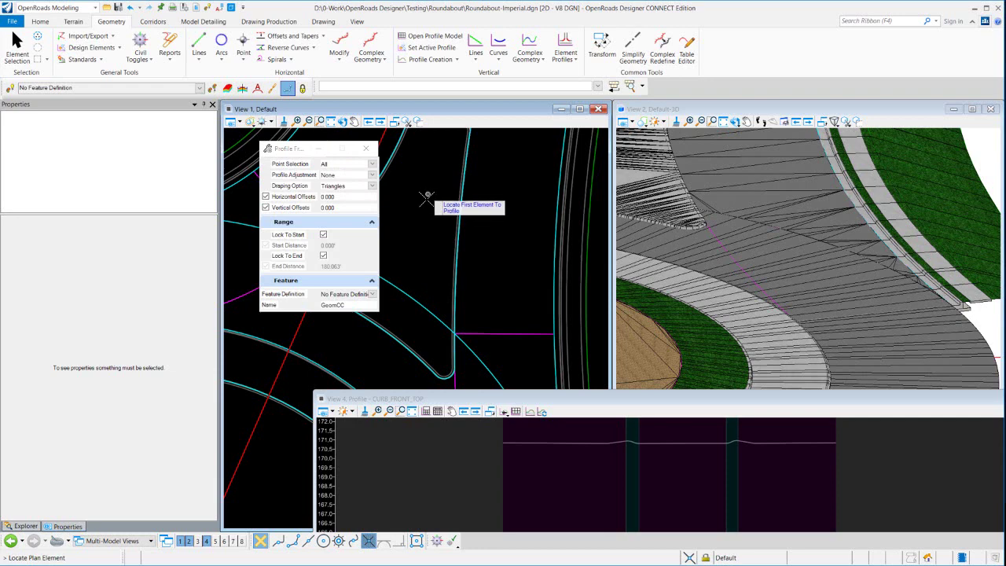
# Step: Inspect the CURB_FRONT_TOP profile in View 4 up close and check the properties of its profile line
pyautogui.scroll(-2, 507, 183)
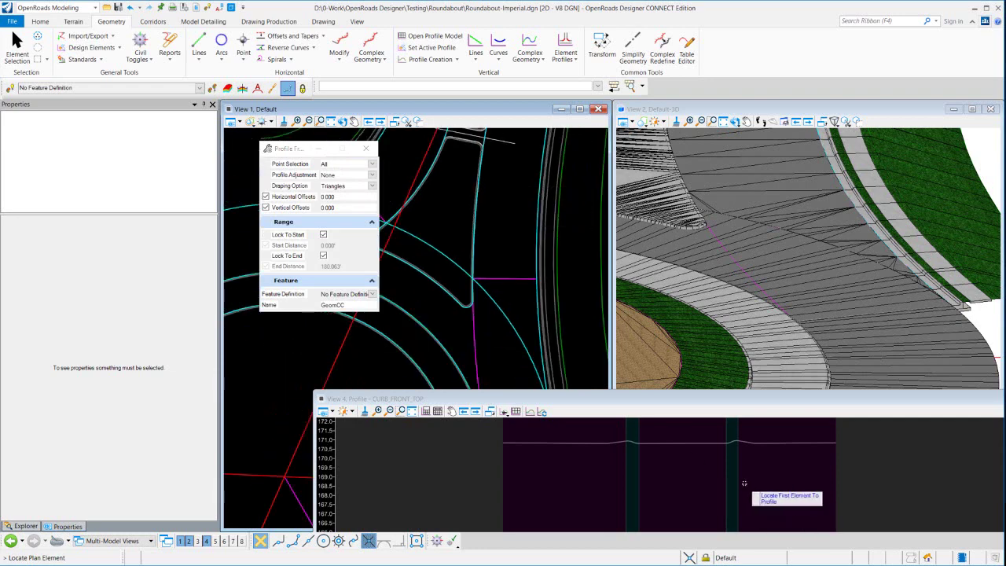
pyautogui.scroll(1, 741, 480)
pyautogui.scroll(-1, 726, 477)
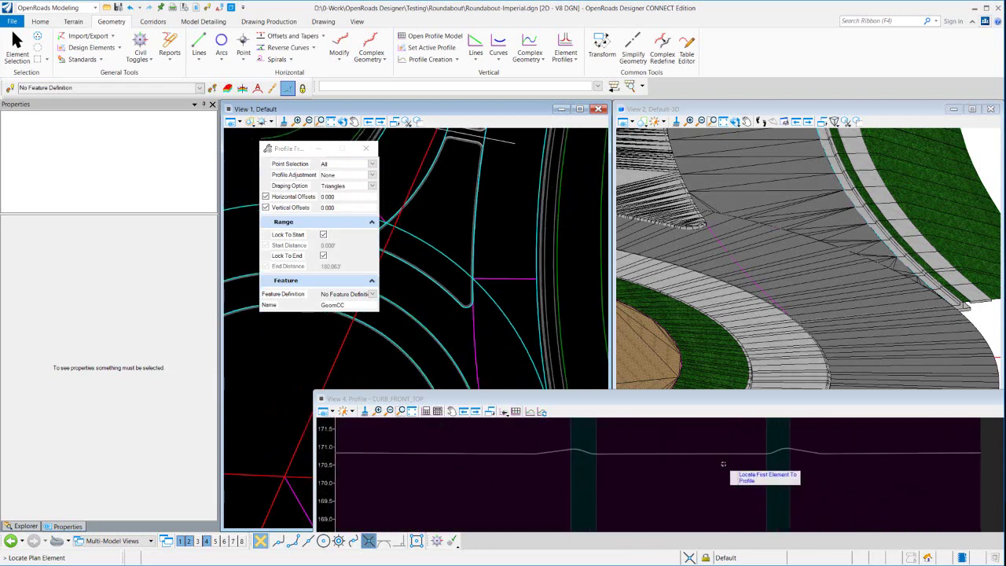
pyautogui.scroll(2, 739, 465)
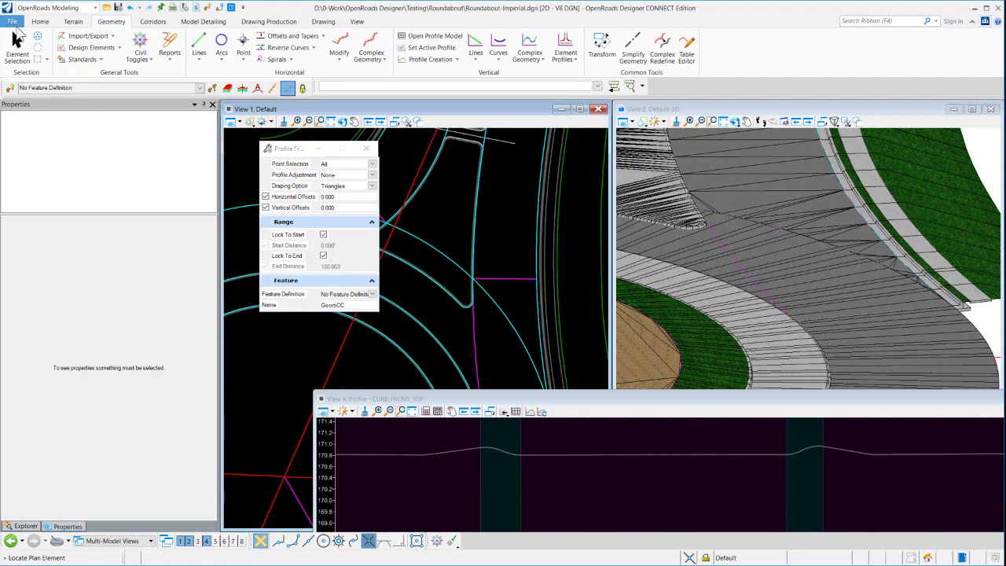
pyautogui.click(17, 49)
pyautogui.click(706, 455)
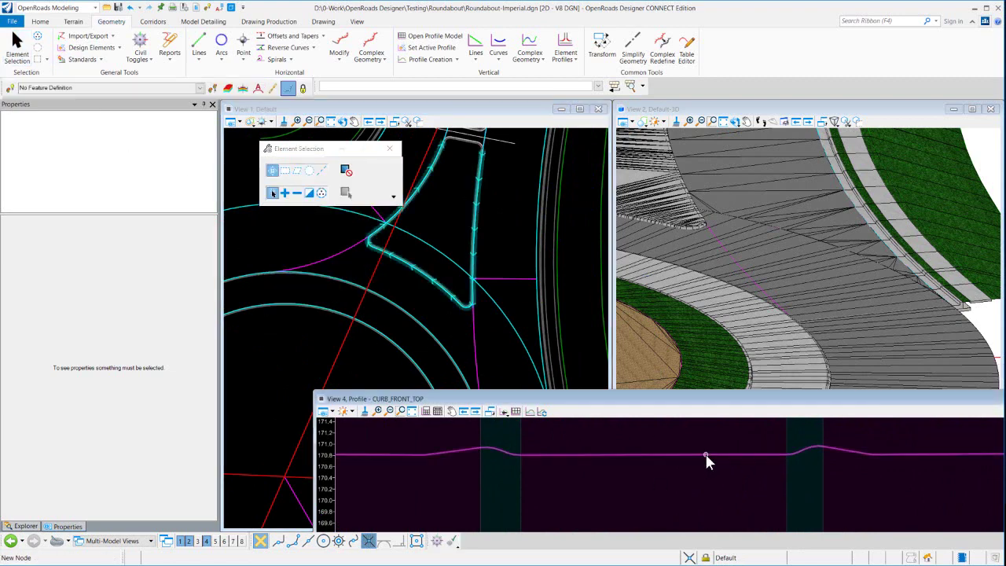
pyautogui.click(706, 456)
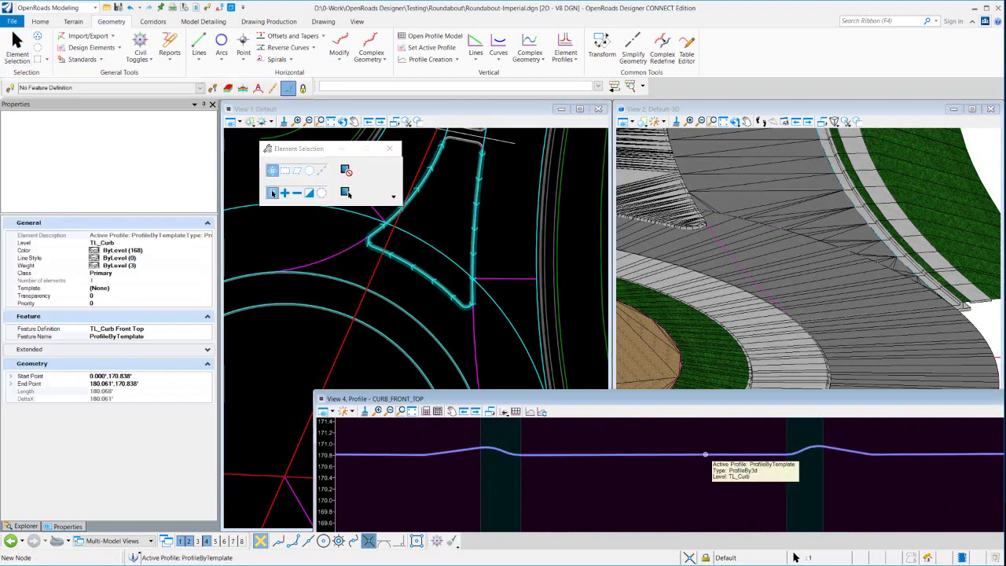
pyautogui.click(693, 452)
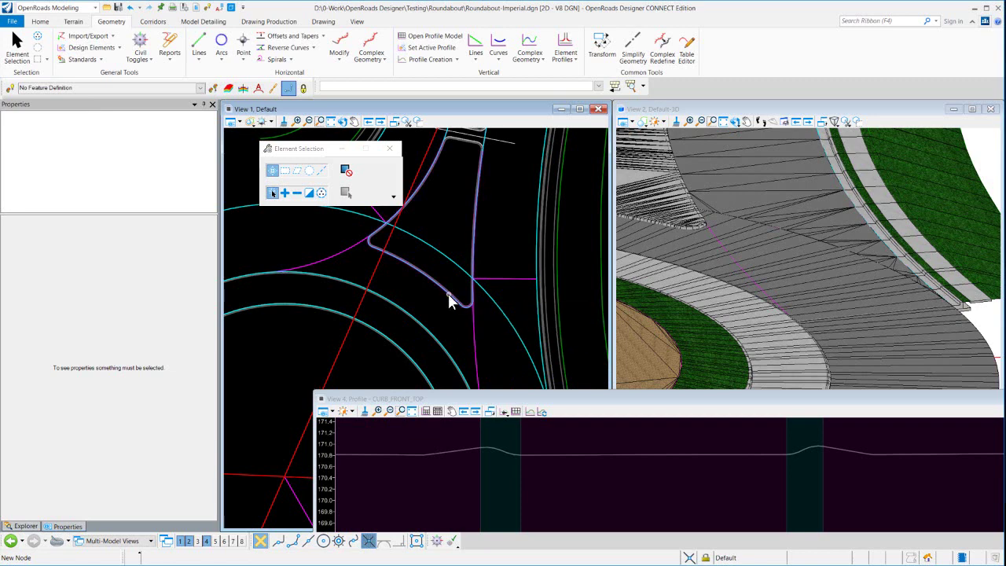
# Step: Show the profile of the splitter island's edge-of-pavement line RdEoP17 in View 4
pyautogui.moveTo(451, 301)
pyautogui.click(449, 294)
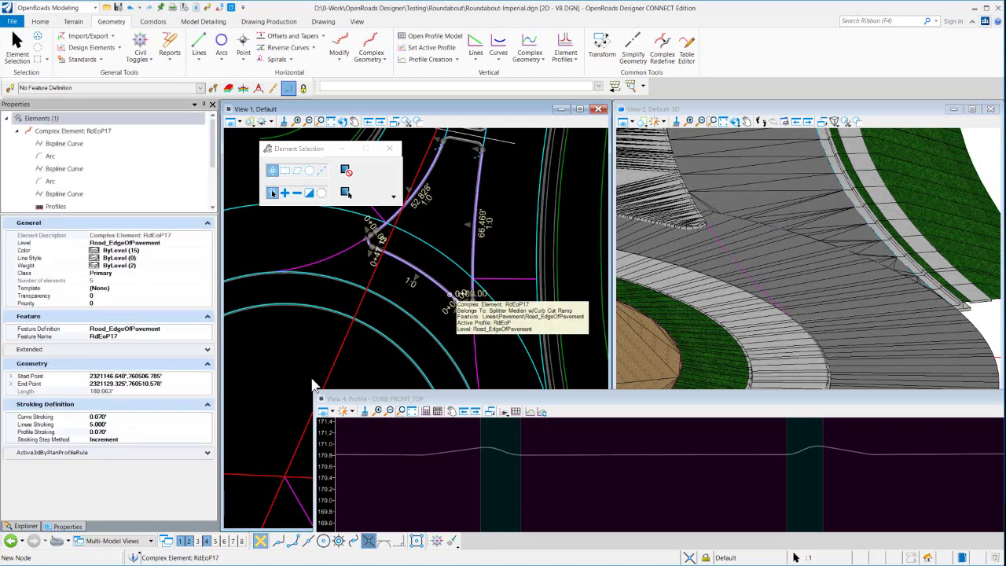
pyautogui.click(276, 377)
pyautogui.scroll(5, 442, 283)
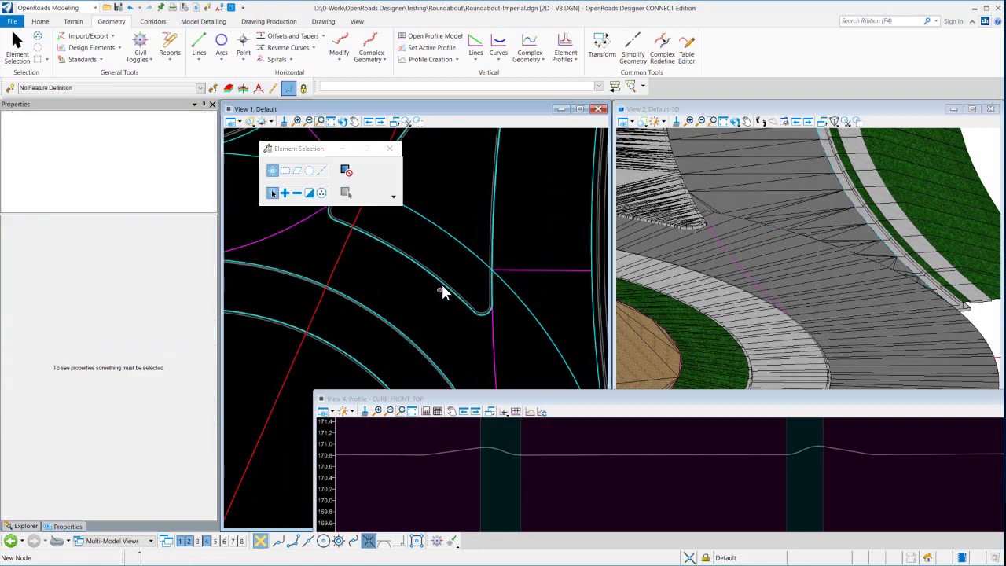
pyautogui.click(459, 294)
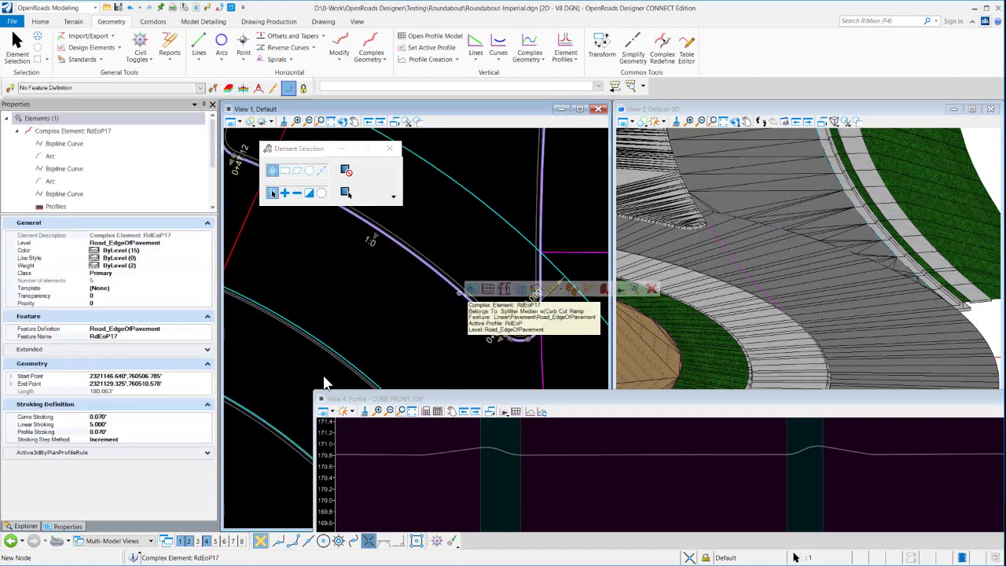
pyautogui.click(488, 291)
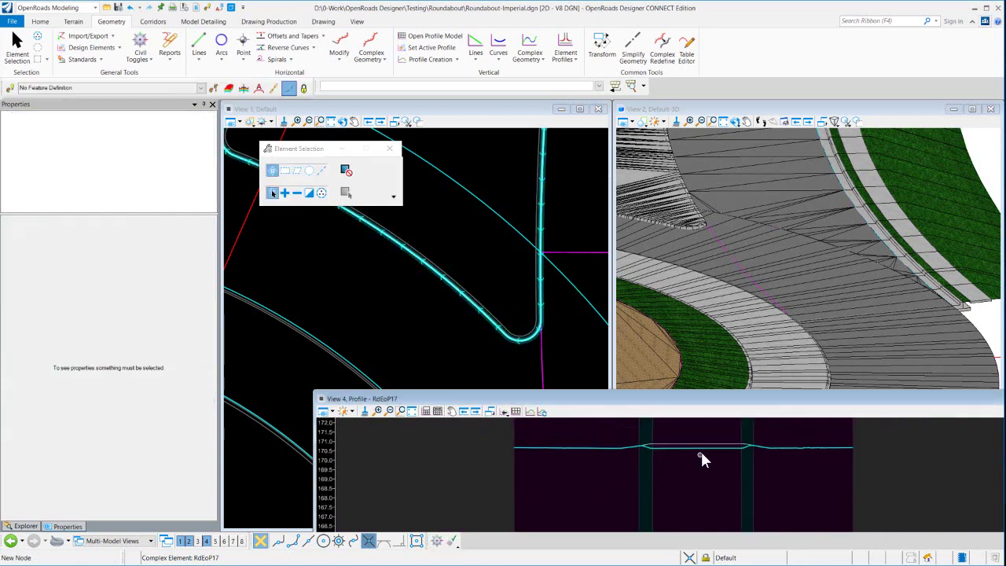
# Step: Make the new "For Profiling Islands" surface profile the active profile of the island's edge line and check the island in 3D
pyautogui.click(705, 445)
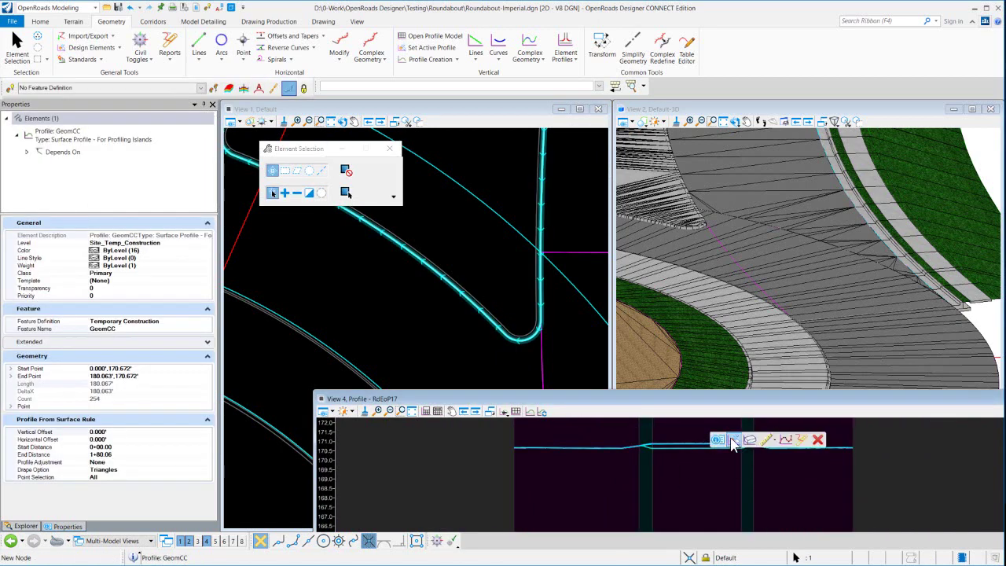
pyautogui.click(731, 440)
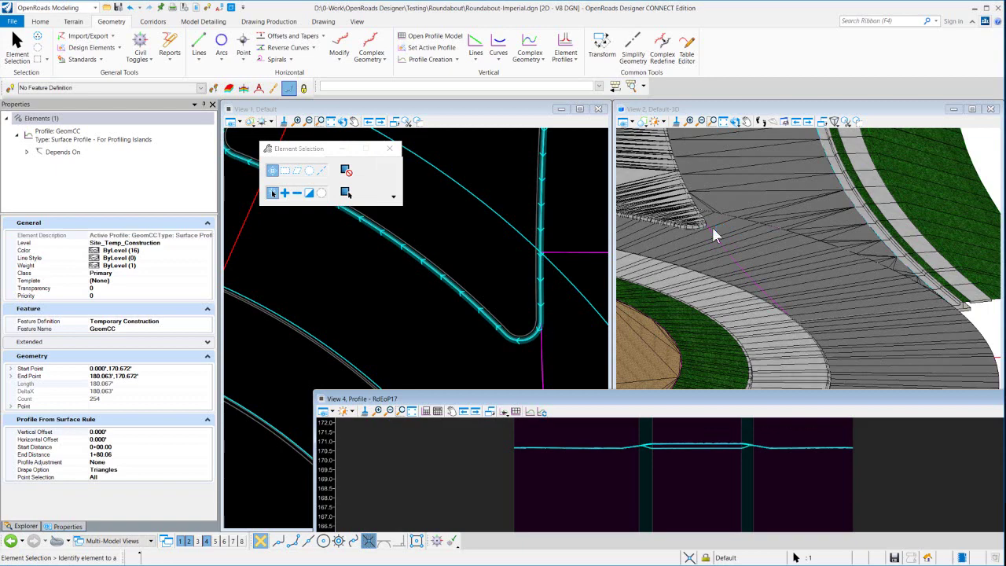
pyautogui.scroll(3, 669, 214)
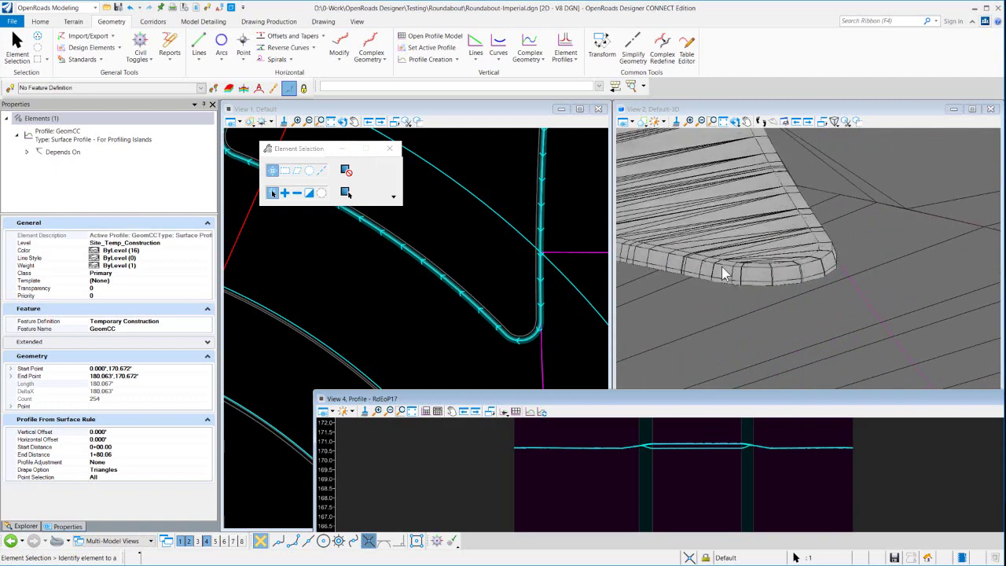
pyautogui.scroll(-5, 828, 265)
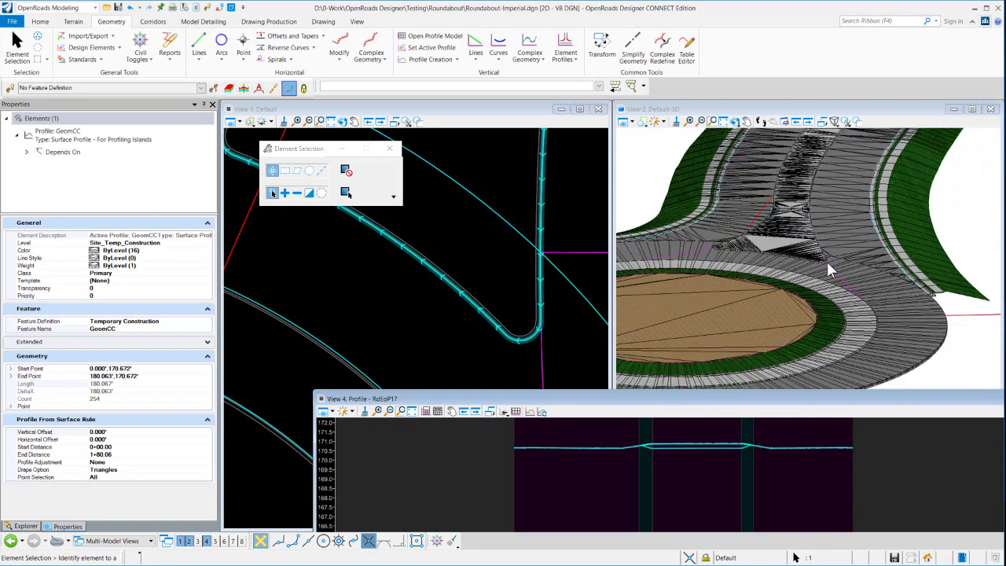
pyautogui.scroll(-2, 826, 259)
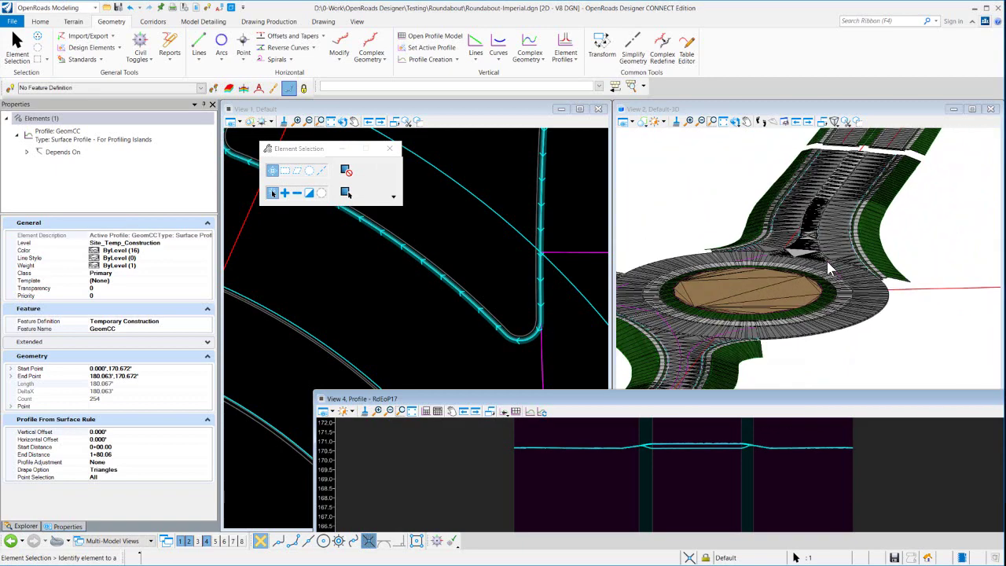
# Step: Examine the north approach, its splitter island and the outer curb lines around the roundabout in plan and 3D
pyautogui.click(476, 250)
pyautogui.scroll(-1, 477, 254)
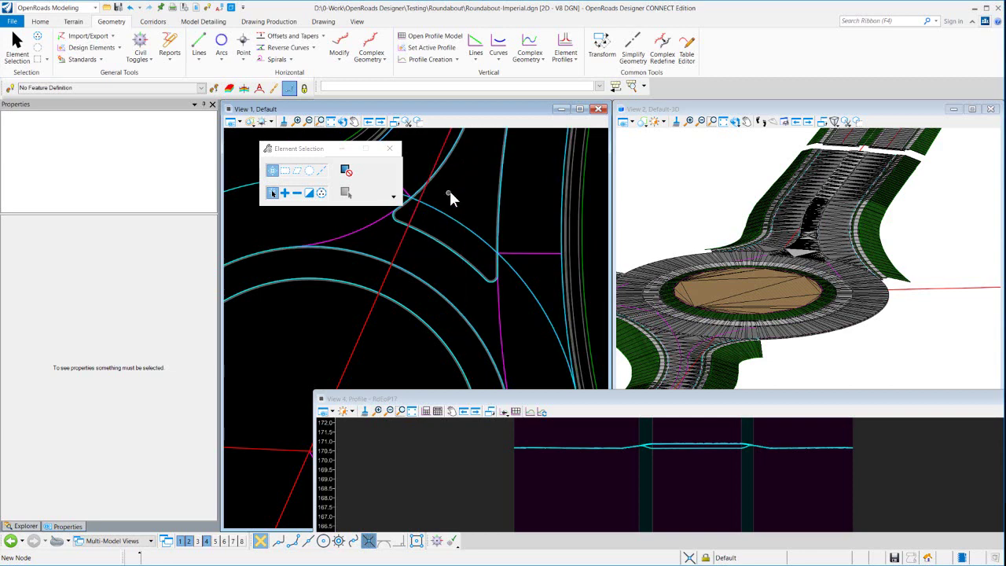
pyautogui.scroll(-2, 486, 202)
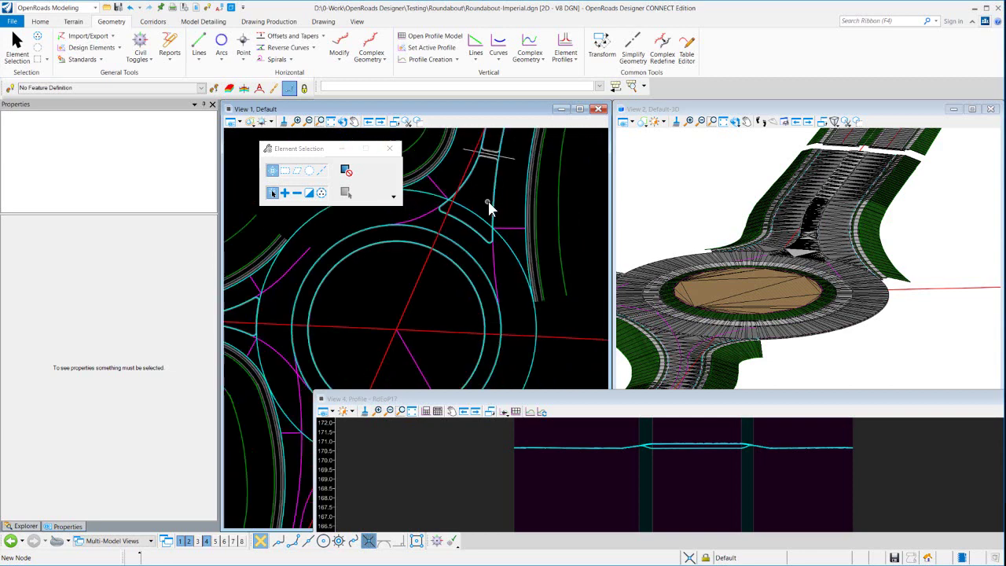
pyautogui.scroll(1, 408, 292)
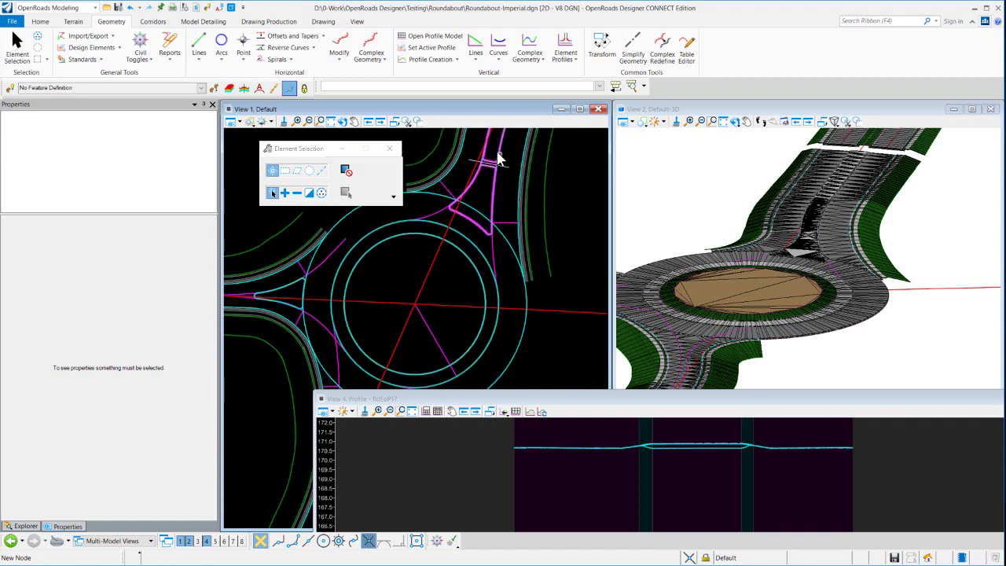
pyautogui.scroll(2, 494, 151)
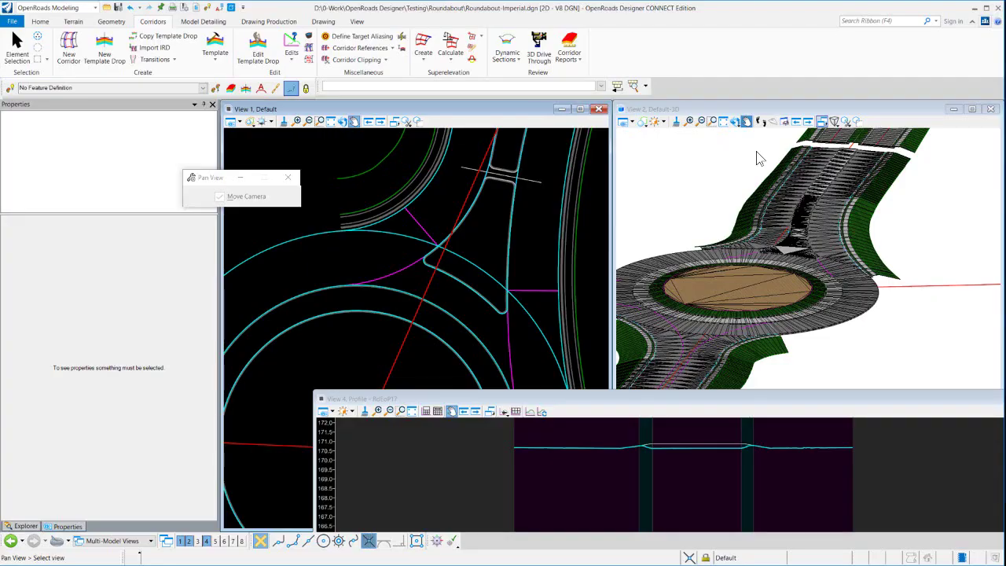
pyautogui.scroll(-3, 531, 242)
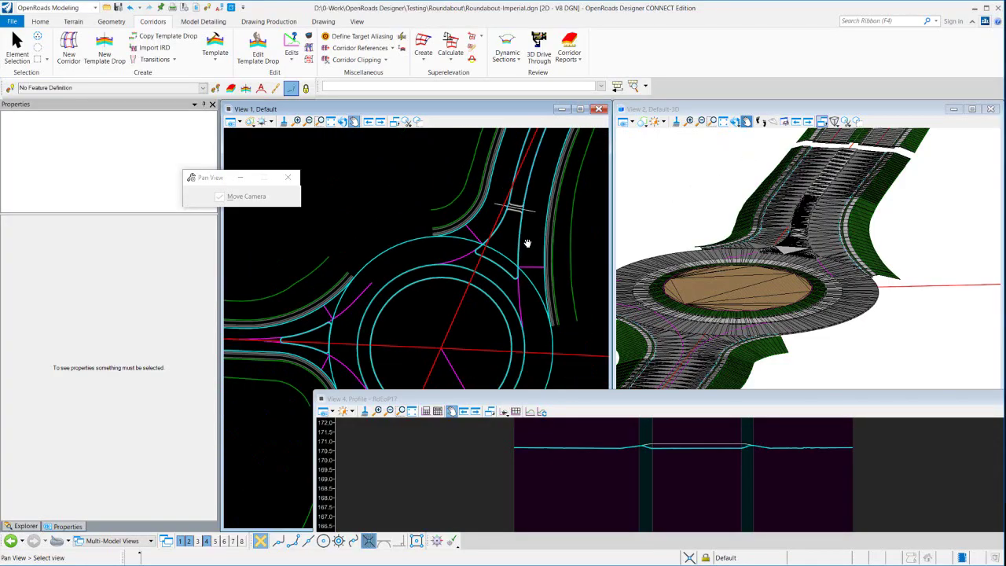
pyautogui.scroll(-2, 734, 225)
pyautogui.scroll(5, 734, 225)
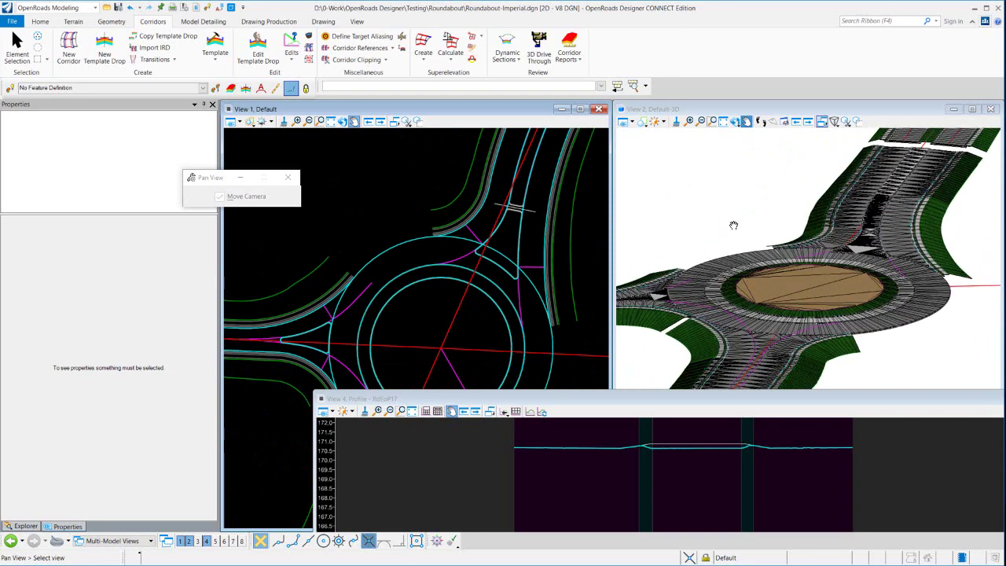
pyautogui.scroll(1, 410, 210)
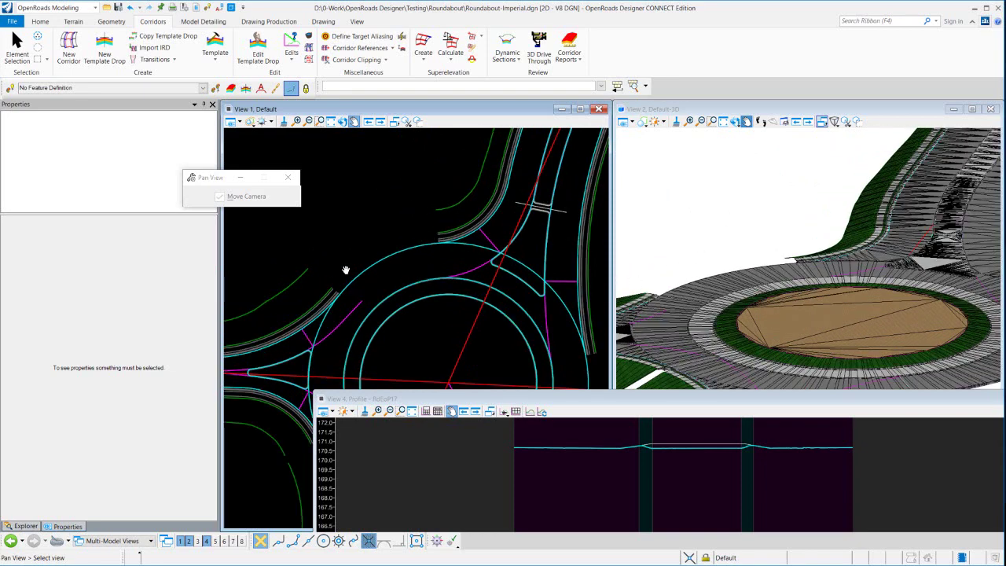
# Step: Start Apply Linear Template with start and end locked, and choose the Approach /NoPave template from the Roundabout linear templates
pyautogui.press('Escape')
pyautogui.click(203, 21)
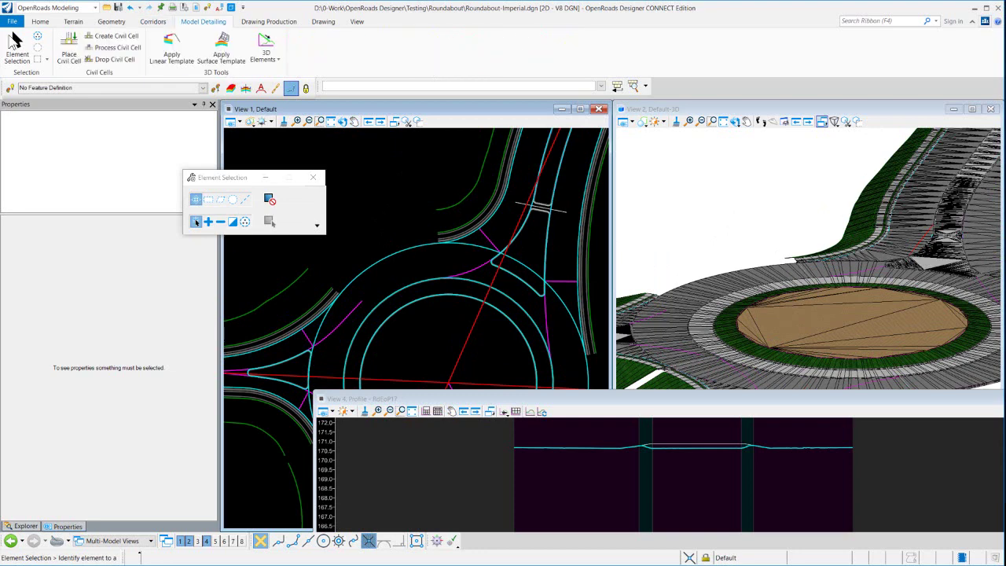
pyautogui.click(173, 48)
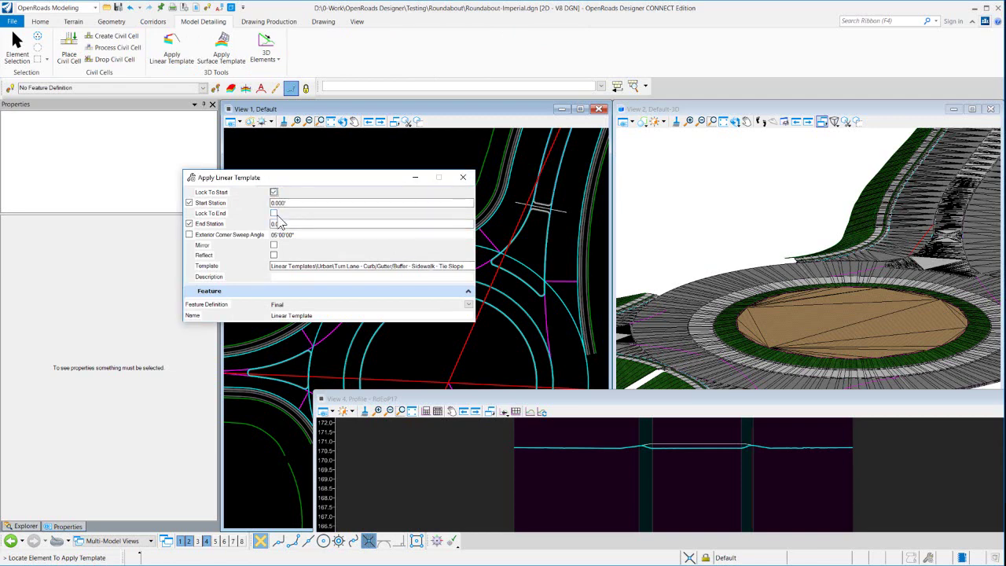
pyautogui.click(468, 267)
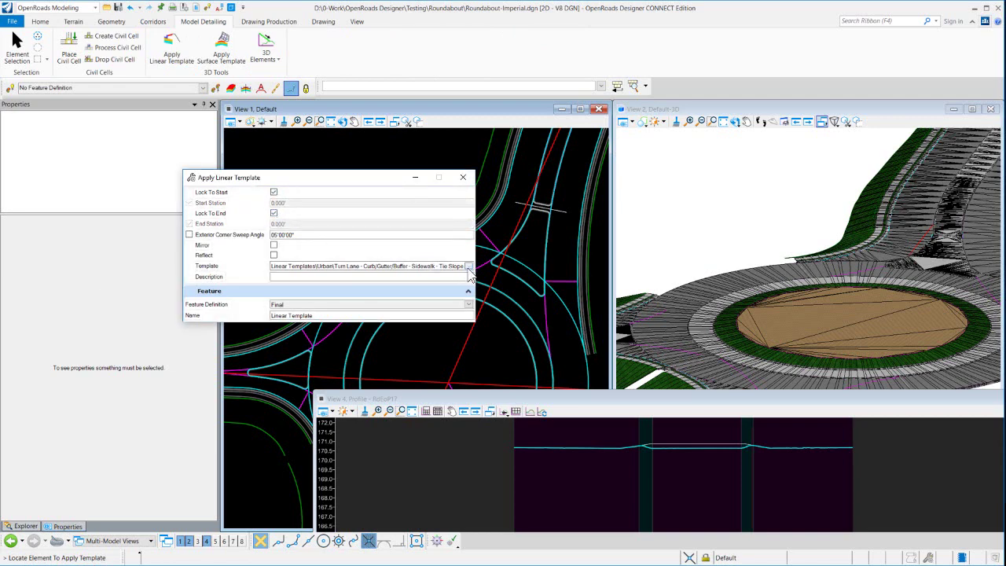
pyautogui.moveTo(370, 356); pyautogui.dragTo(356, 357)
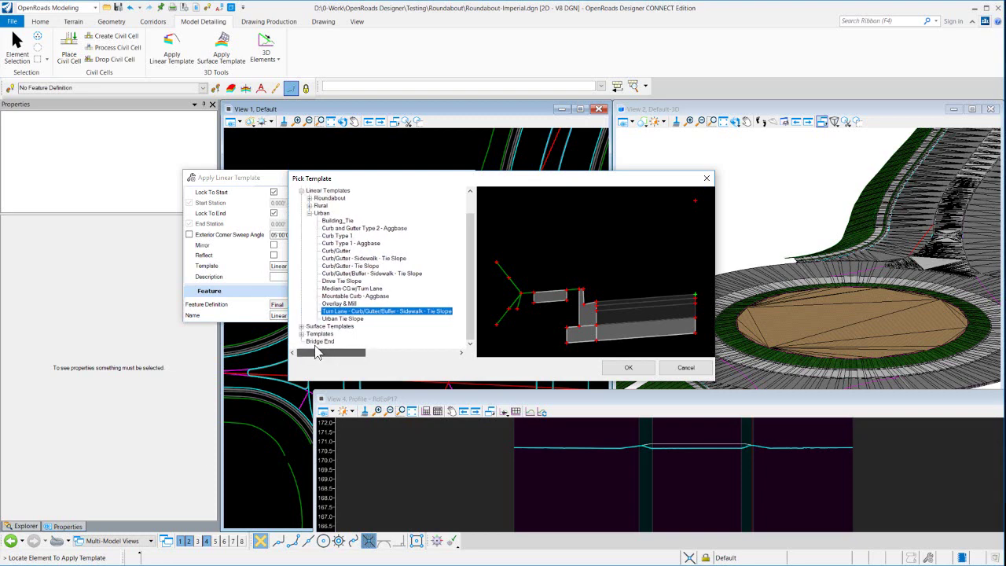
pyautogui.click(310, 198)
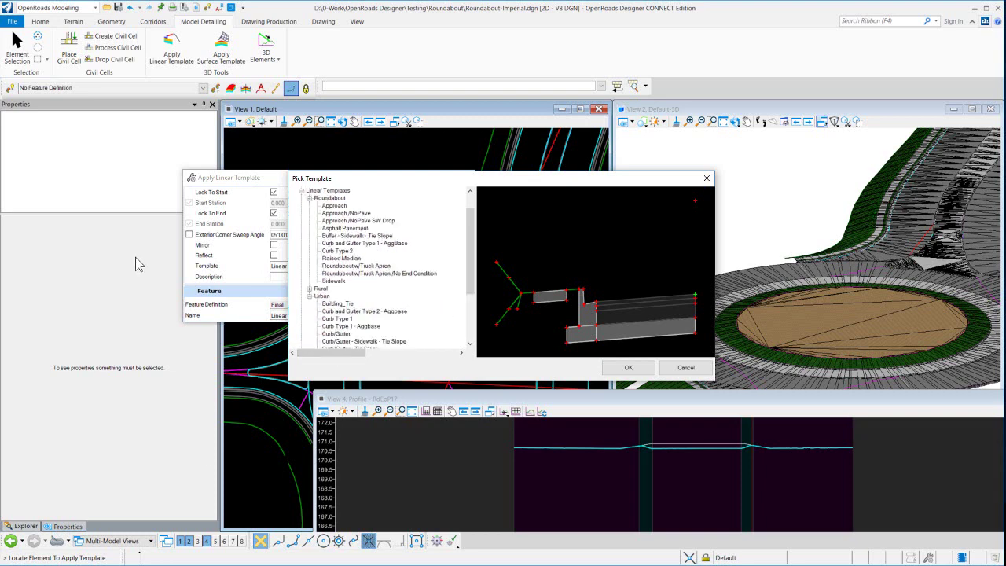
pyautogui.click(347, 213)
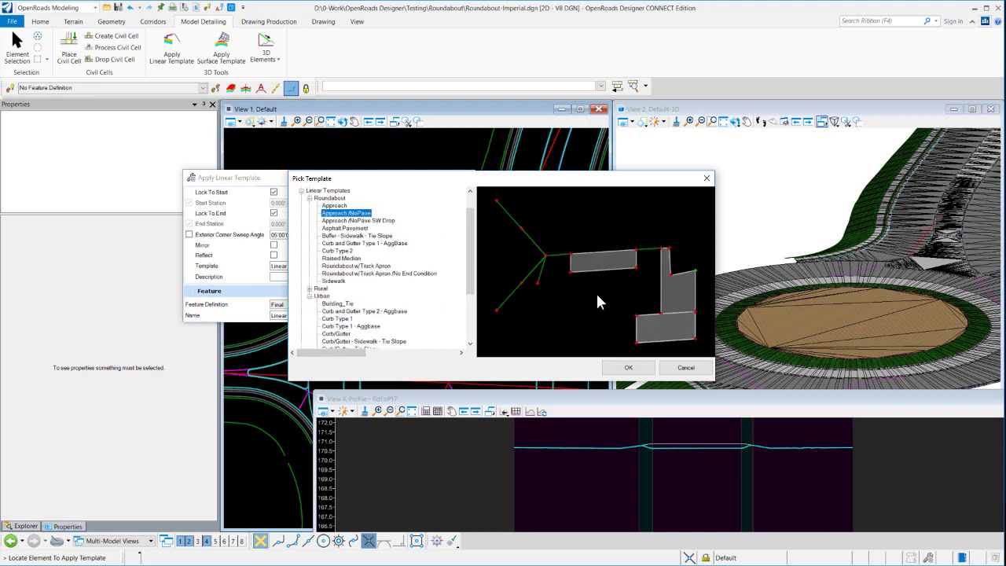
pyautogui.click(629, 368)
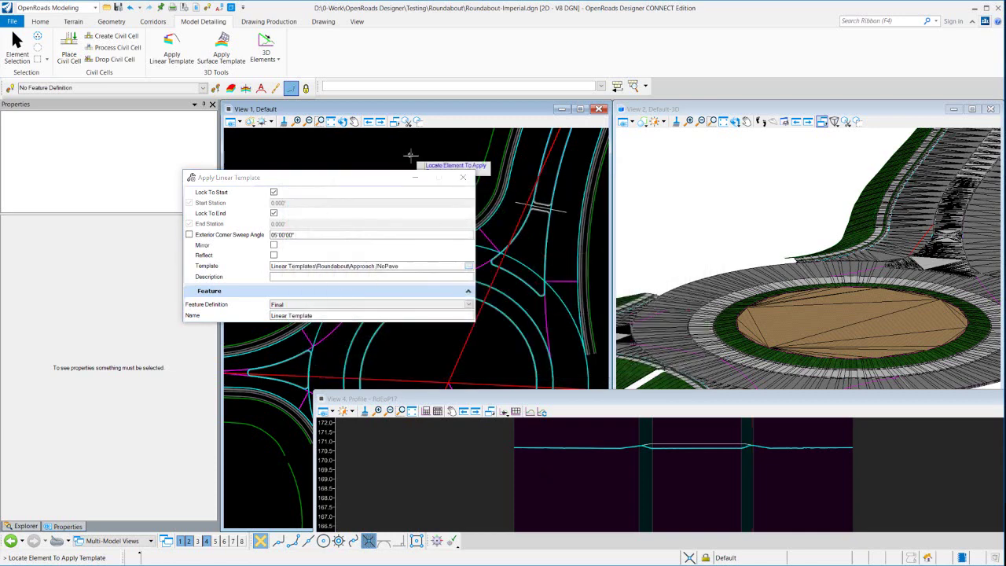
# Step: Unlock the start and end, then assign the template to the roundabout's outer edge of pavement between the west and north approach curb ends
pyautogui.moveTo(363, 187); pyautogui.dragTo(276, 155)
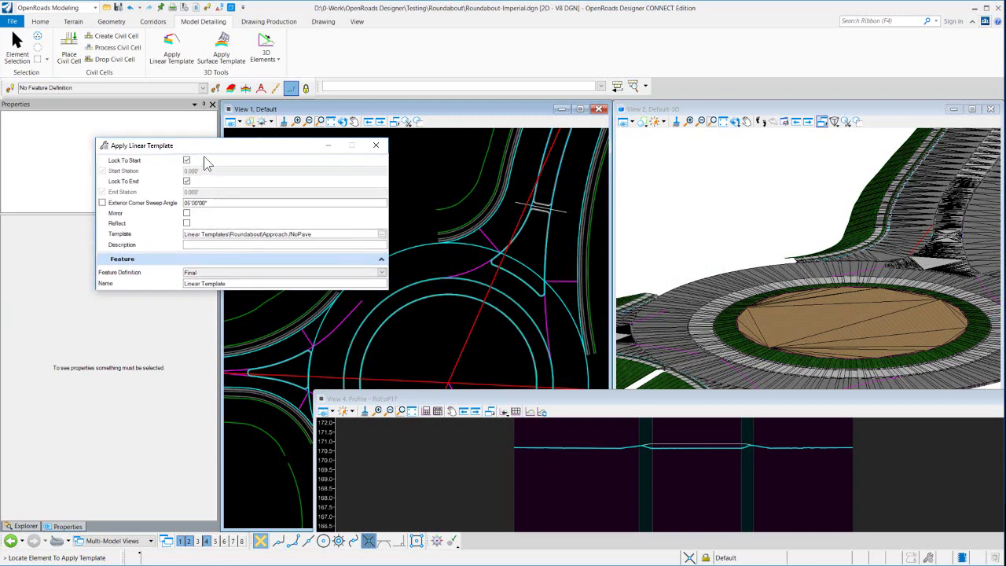
pyautogui.click(188, 182)
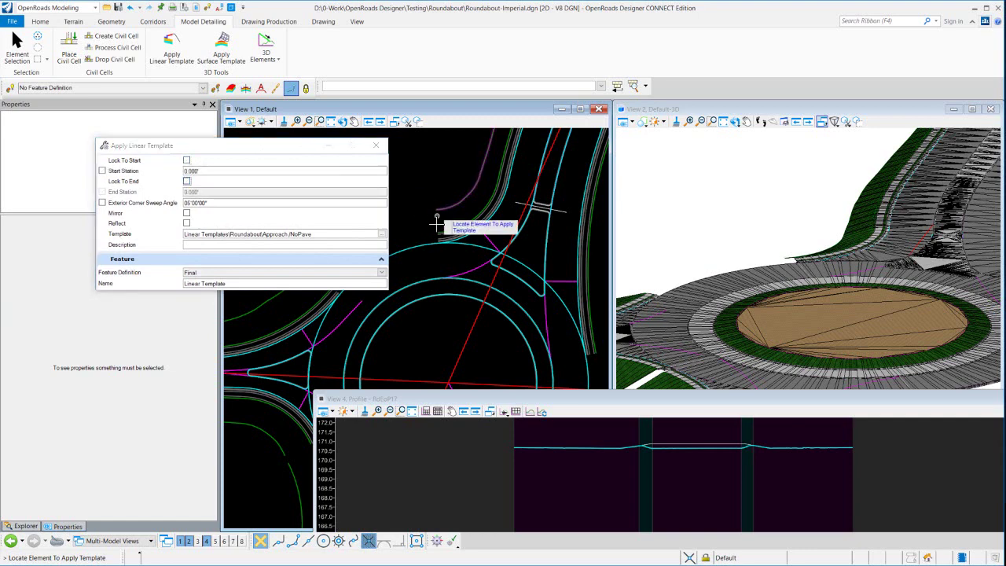
pyautogui.click(416, 246)
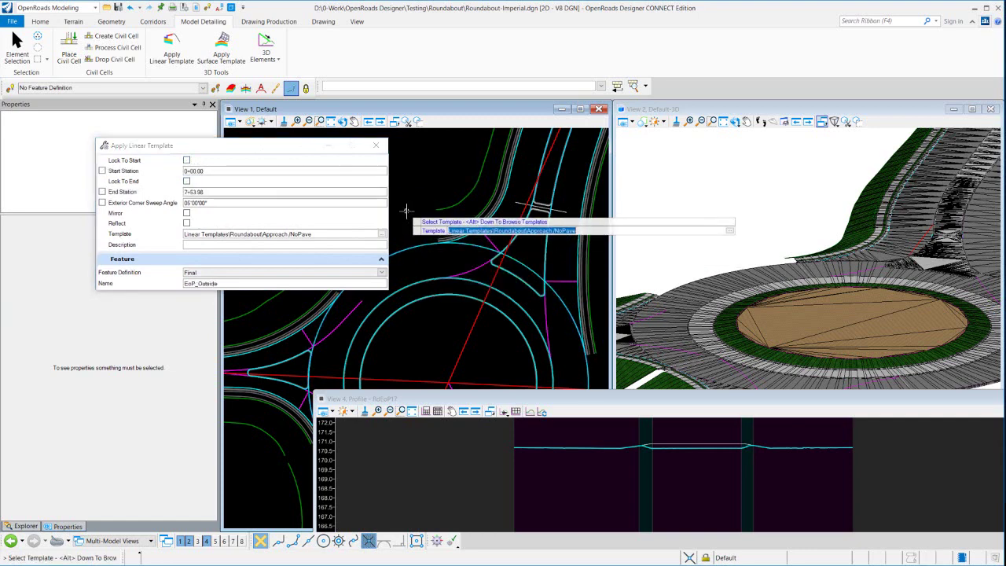
pyautogui.click(413, 150)
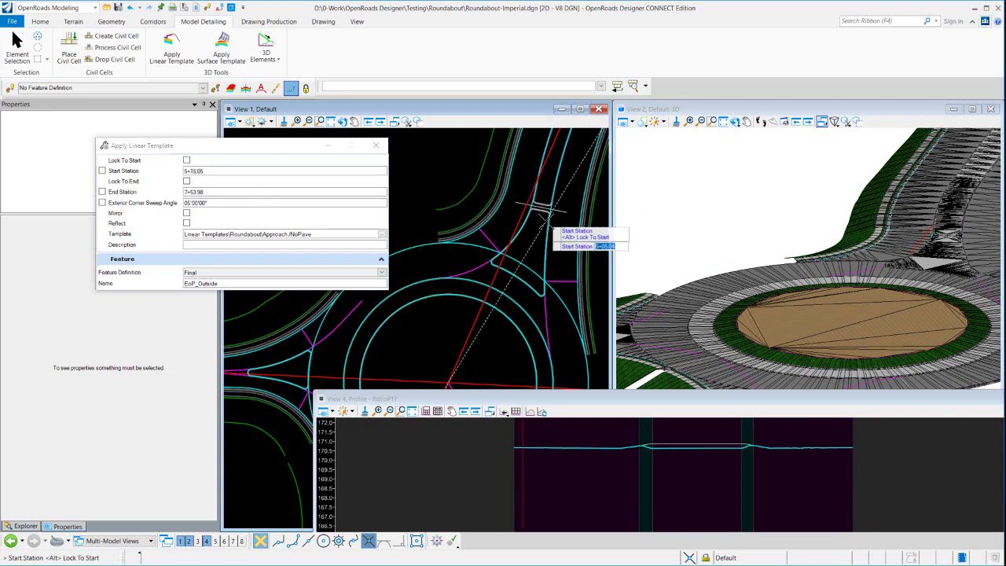
pyautogui.scroll(-3, 472, 220)
pyautogui.scroll(5, 464, 239)
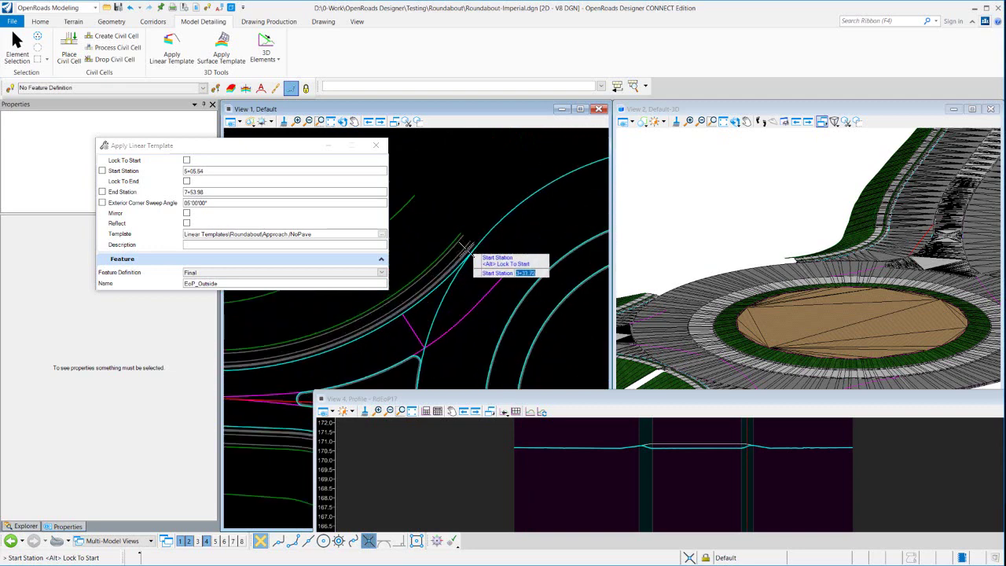
pyautogui.scroll(1, 468, 250)
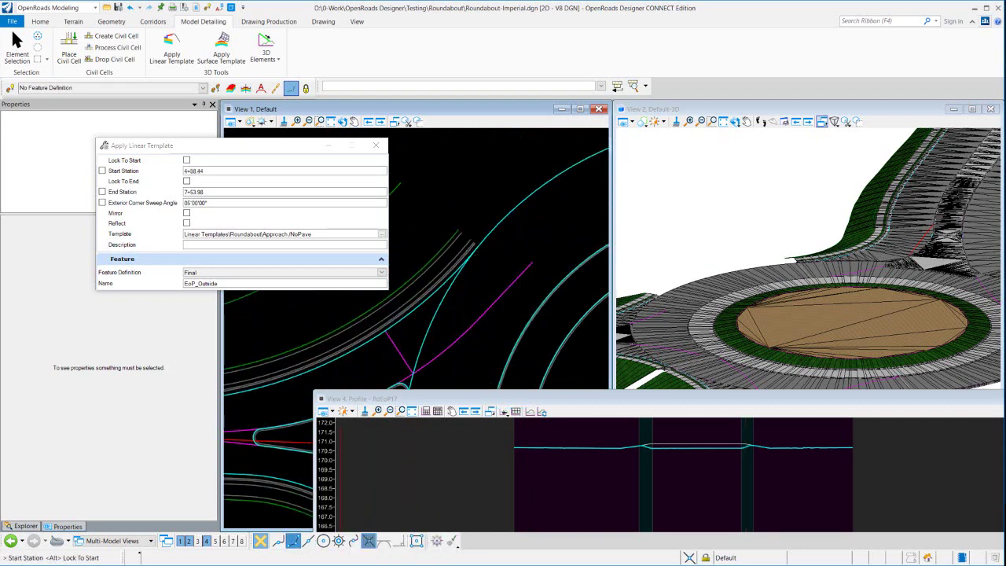
pyautogui.click(483, 205)
pyautogui.scroll(-2, 447, 282)
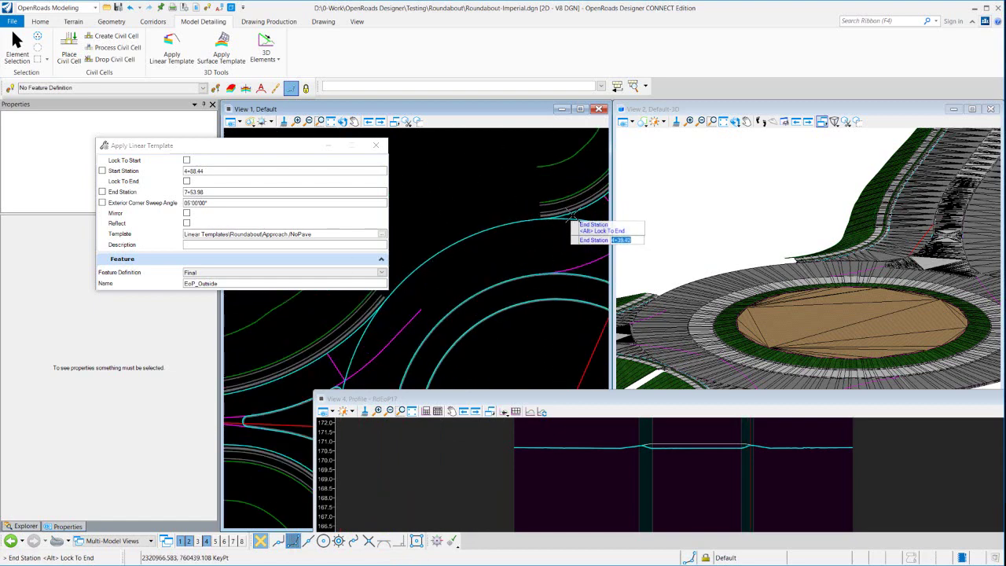
pyautogui.scroll(2, 577, 216)
pyautogui.click(522, 248)
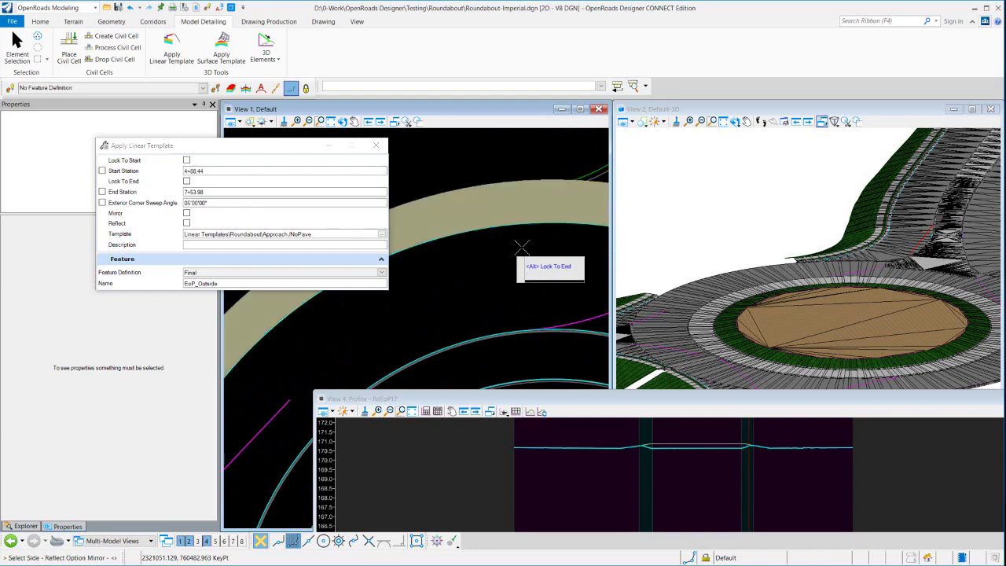
# Step: Place the linear template on the outside of the roundabout edge and accept the 05°00'00" exterior corner sweep angle and blank description
pyautogui.scroll(-3, 522, 248)
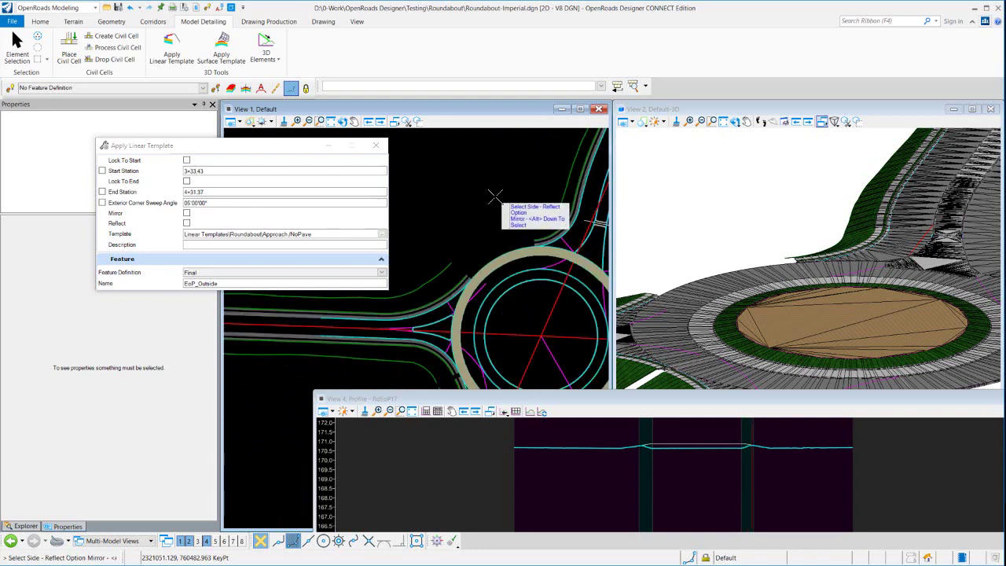
pyautogui.click(511, 268)
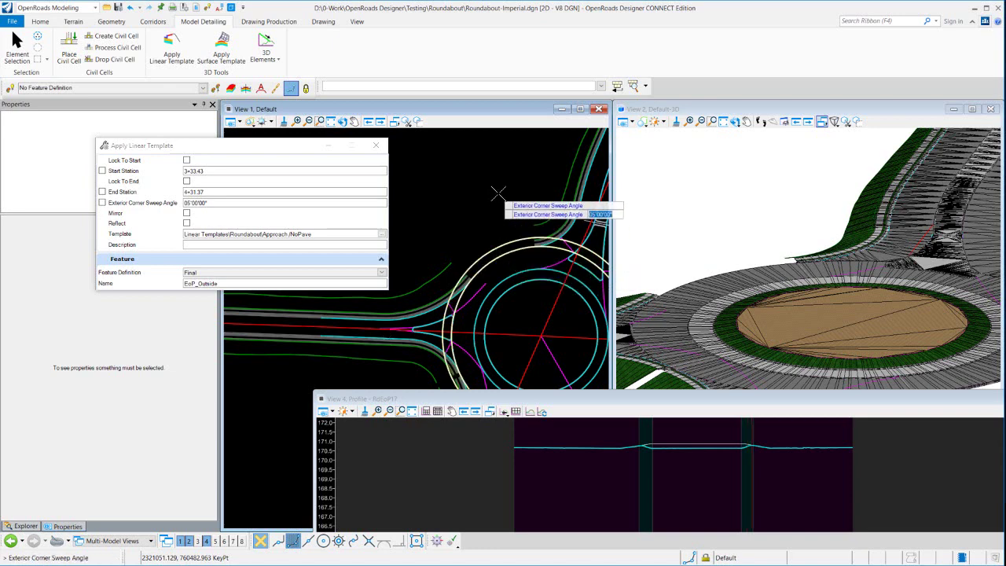
pyautogui.click(427, 254)
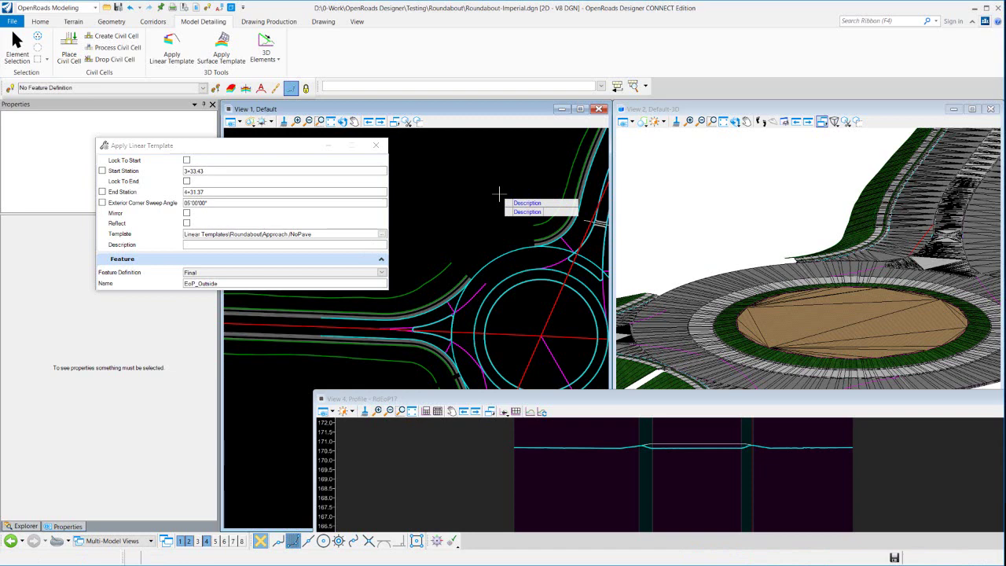
pyautogui.click(499, 193)
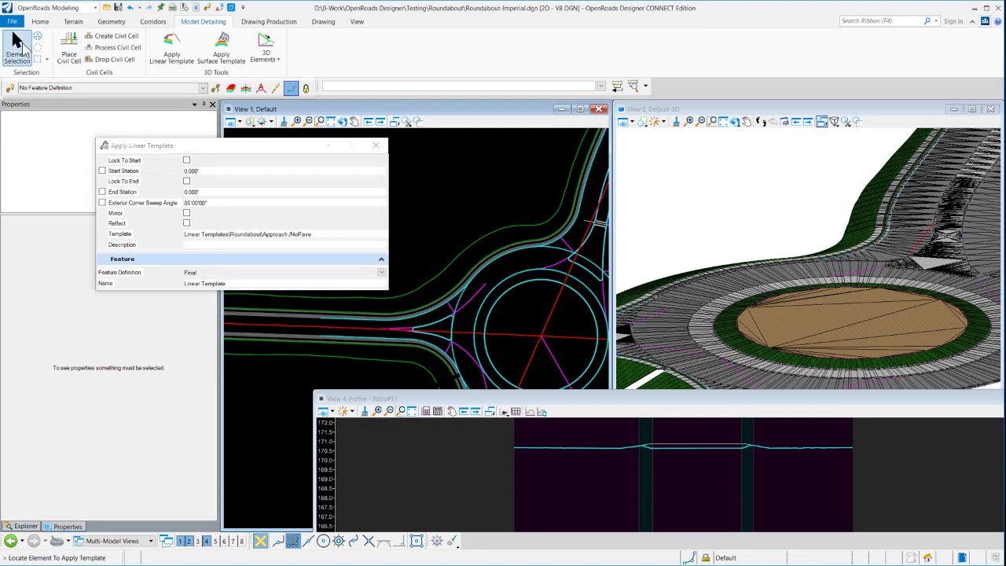
# Step: Examine the roundabout and its approaches in 3D from a rotated angle, and close the profile view
pyautogui.scroll(-2, 805, 276)
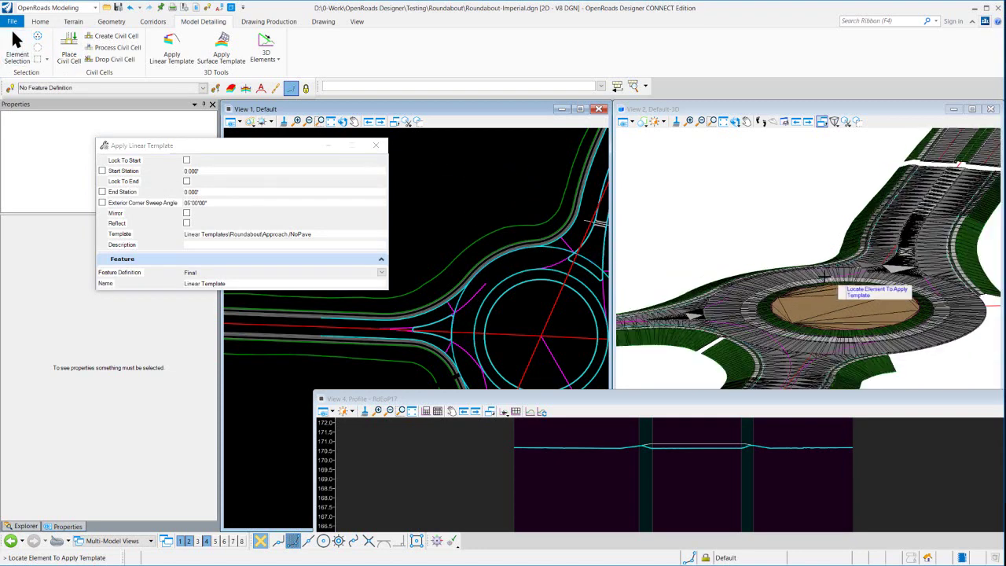
pyautogui.click(737, 122)
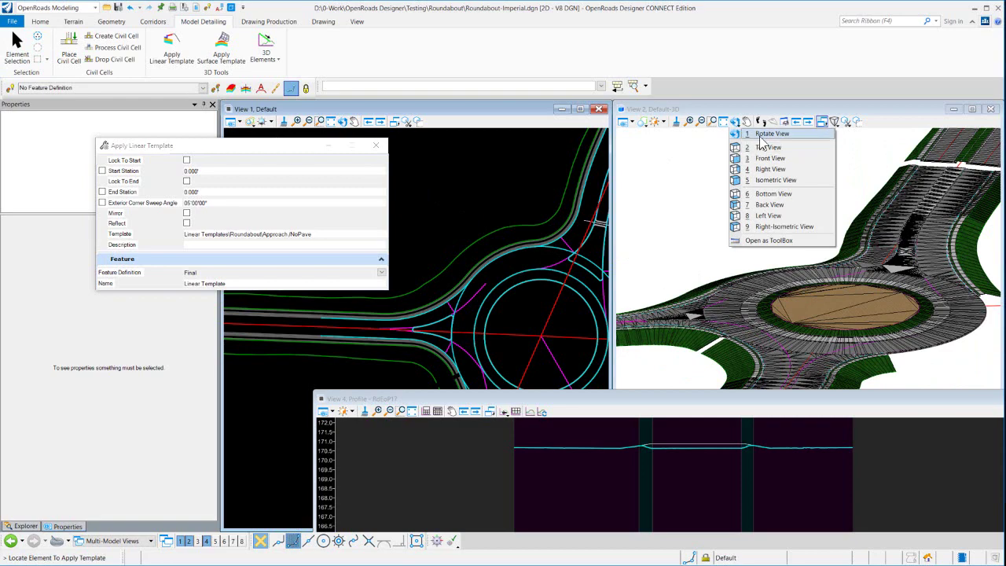
pyautogui.click(761, 136)
pyautogui.click(742, 260)
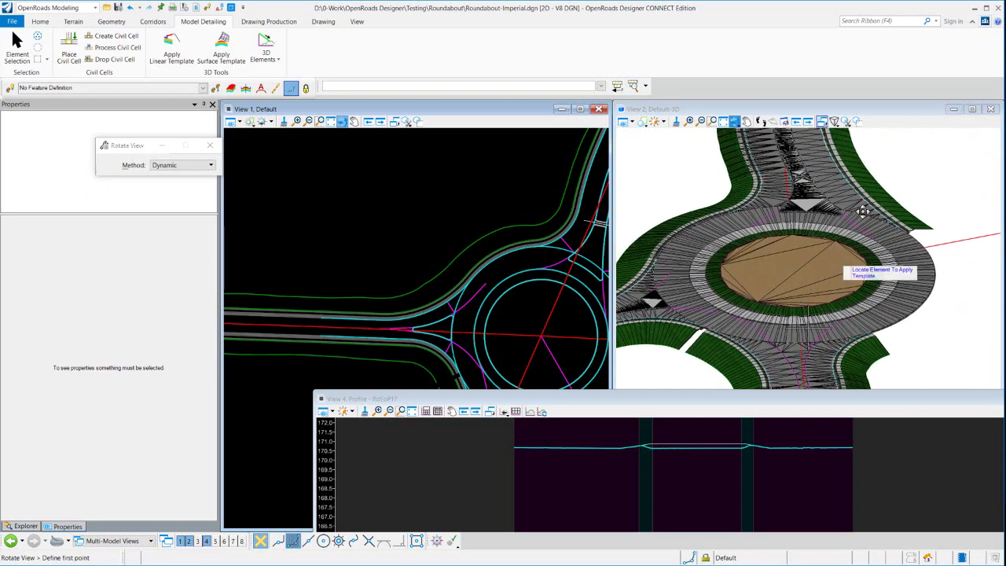
pyautogui.click(914, 177)
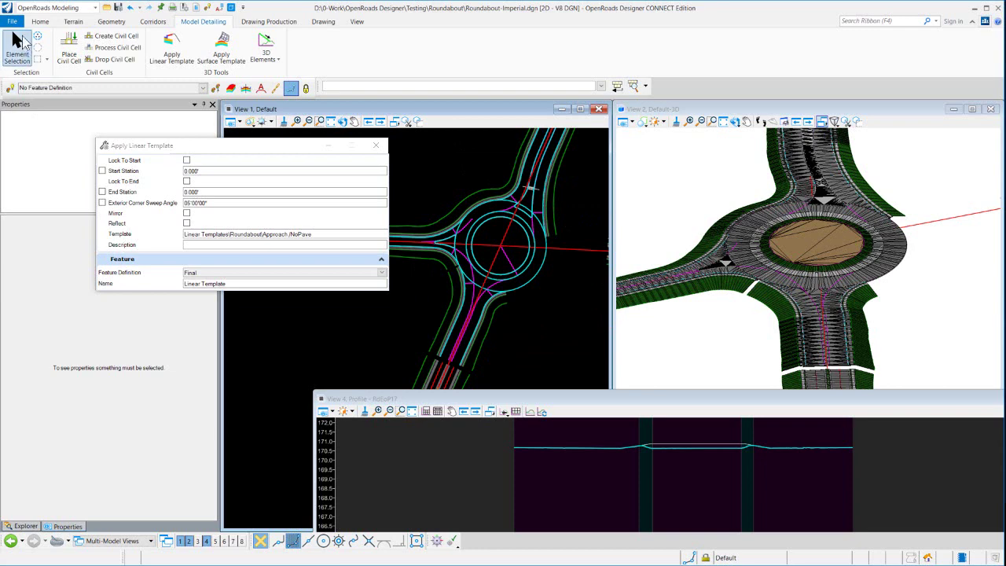
pyautogui.click(18, 44)
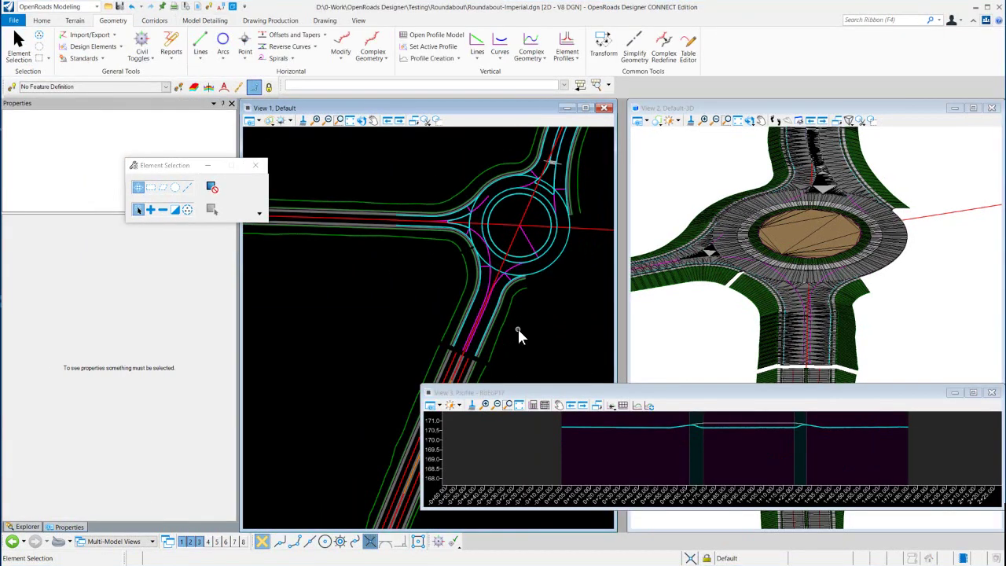
pyautogui.click(992, 392)
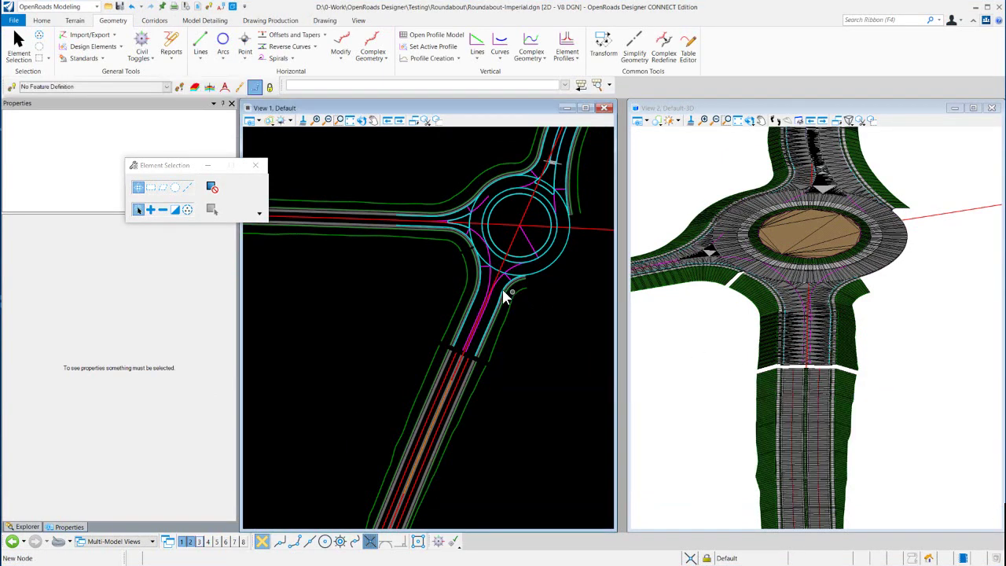
pyautogui.scroll(2, 445, 253)
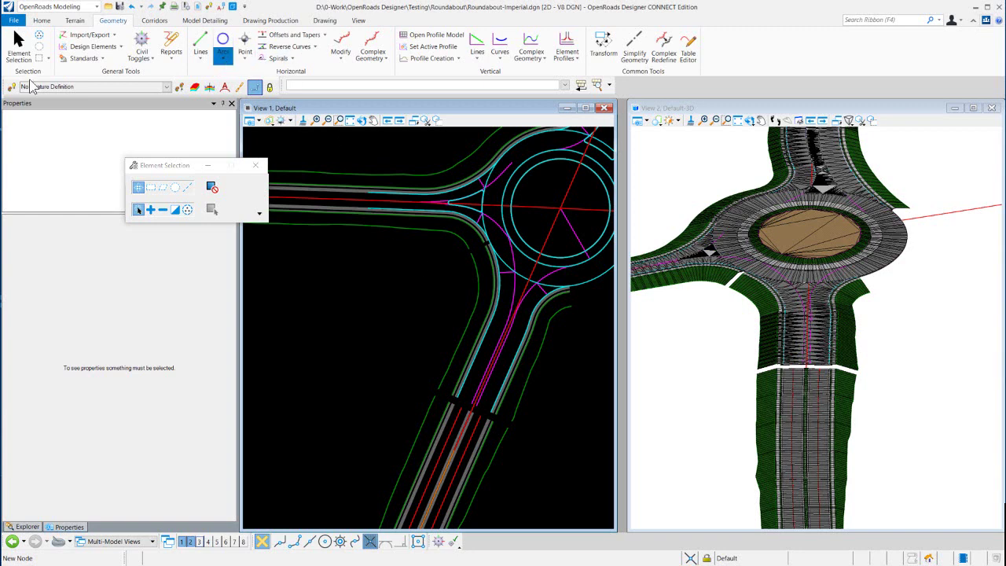
pyautogui.click(224, 59)
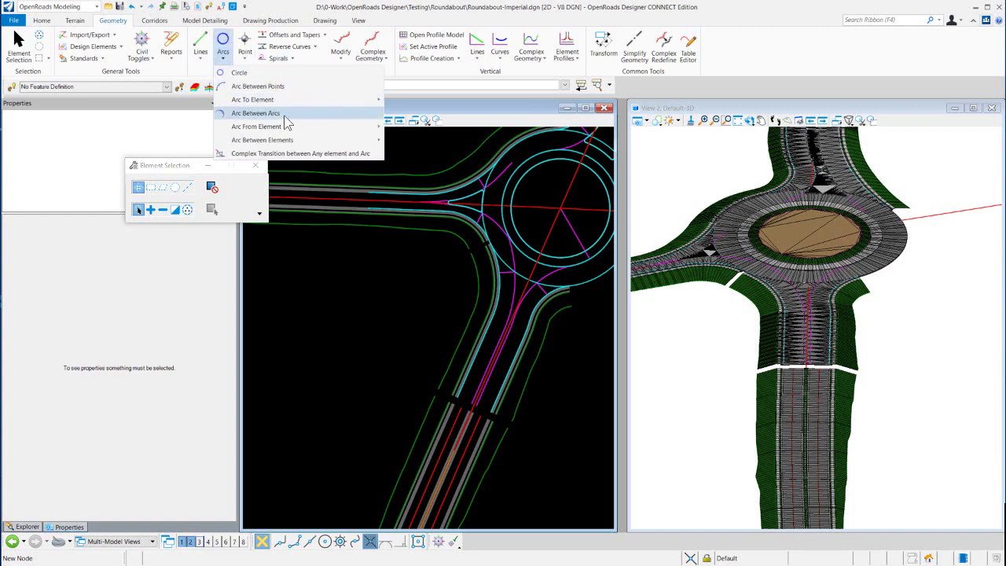
pyautogui.moveTo(280, 139)
pyautogui.click(417, 141)
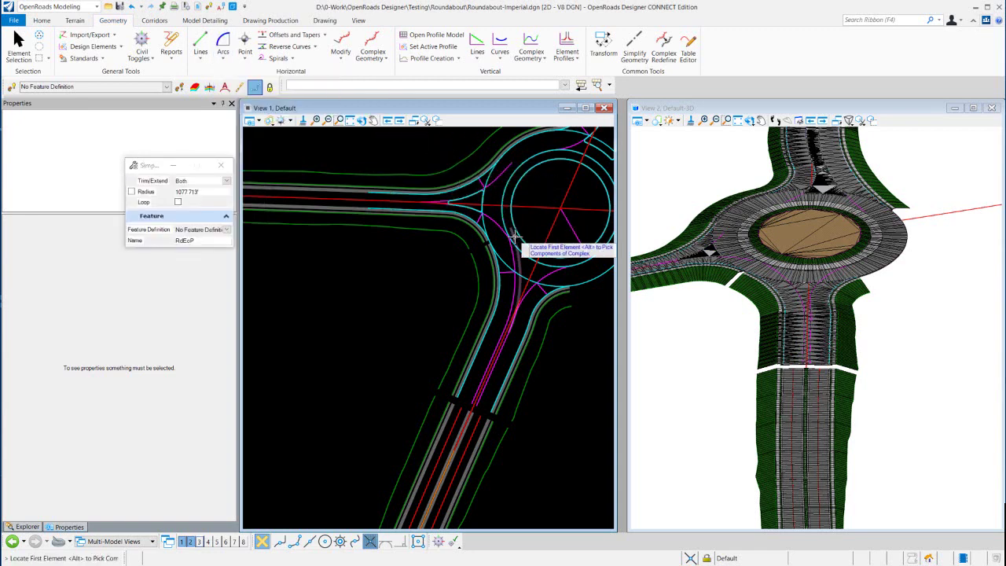
pyautogui.scroll(1, 511, 226)
pyautogui.scroll(1, 520, 234)
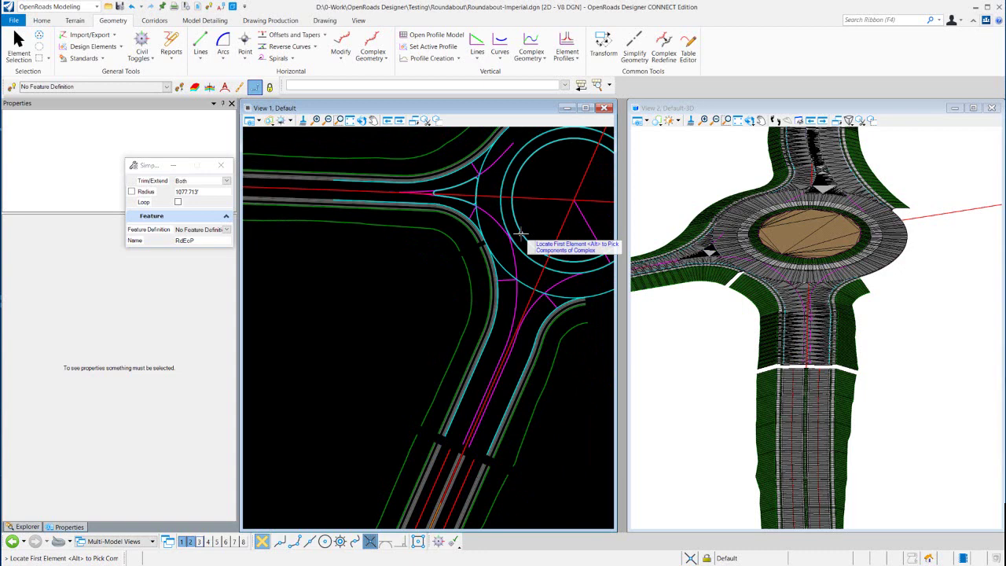
pyautogui.click(510, 292)
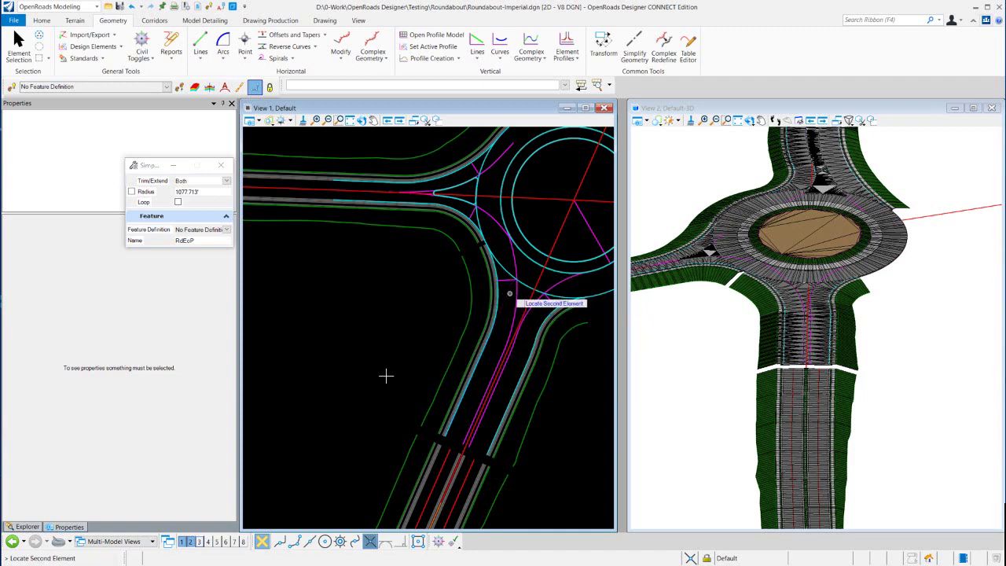
pyautogui.click(460, 208)
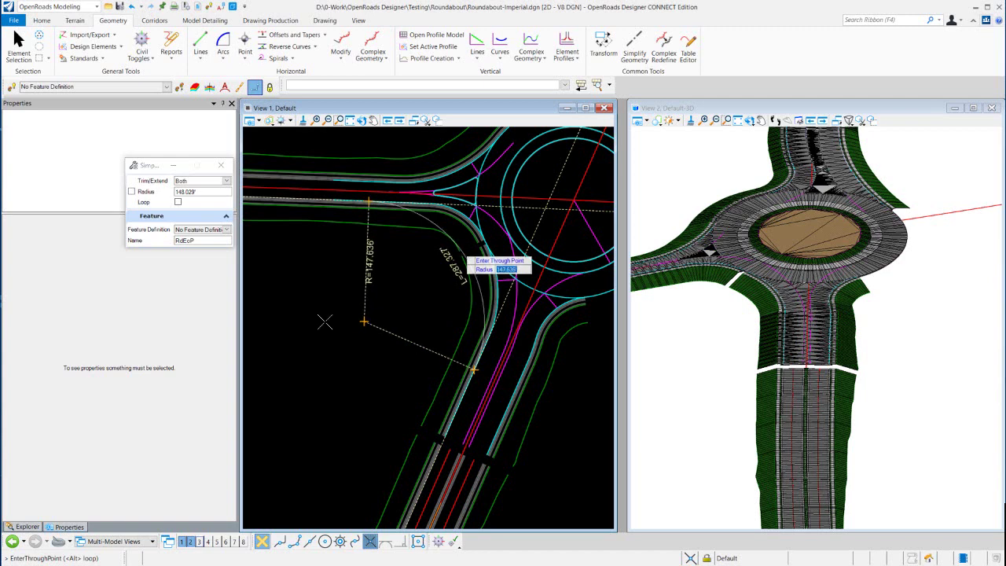
pyautogui.click(463, 251)
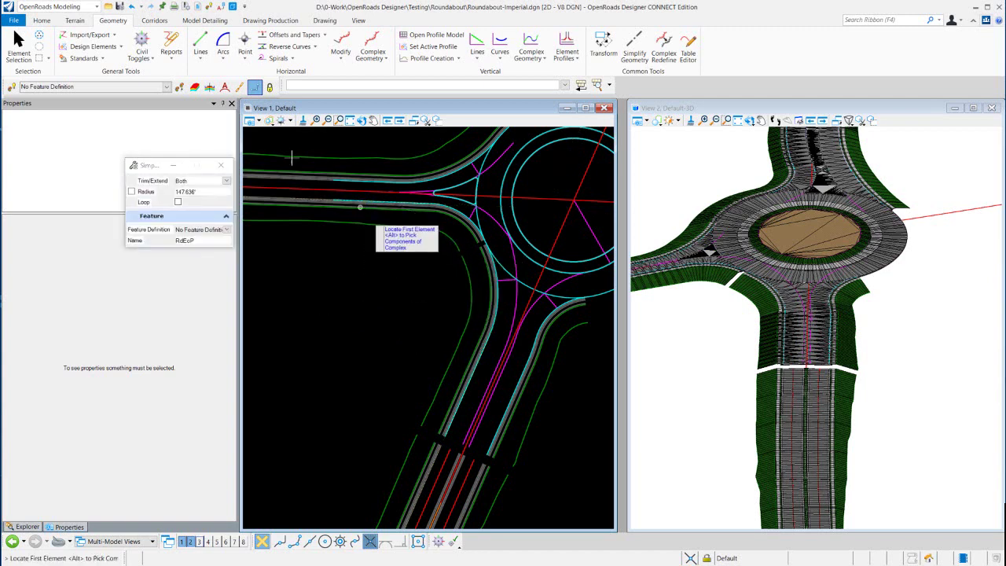
# Step: Start placing the Bypass Lane civil cell, referencing the south (LT) and west (RT) approach edges of pavement and the roundabout's outside edge
pyautogui.click(205, 19)
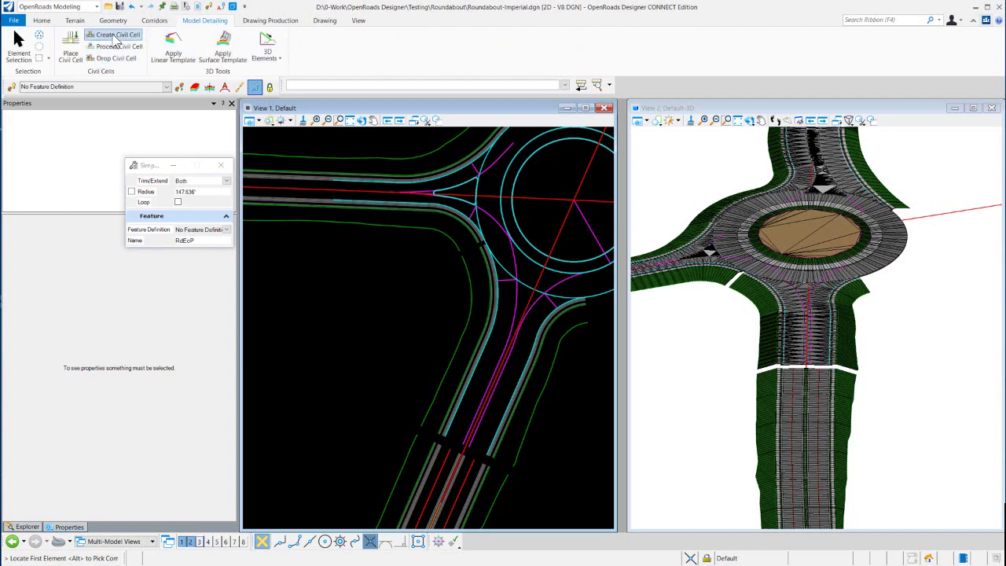
pyautogui.click(81, 49)
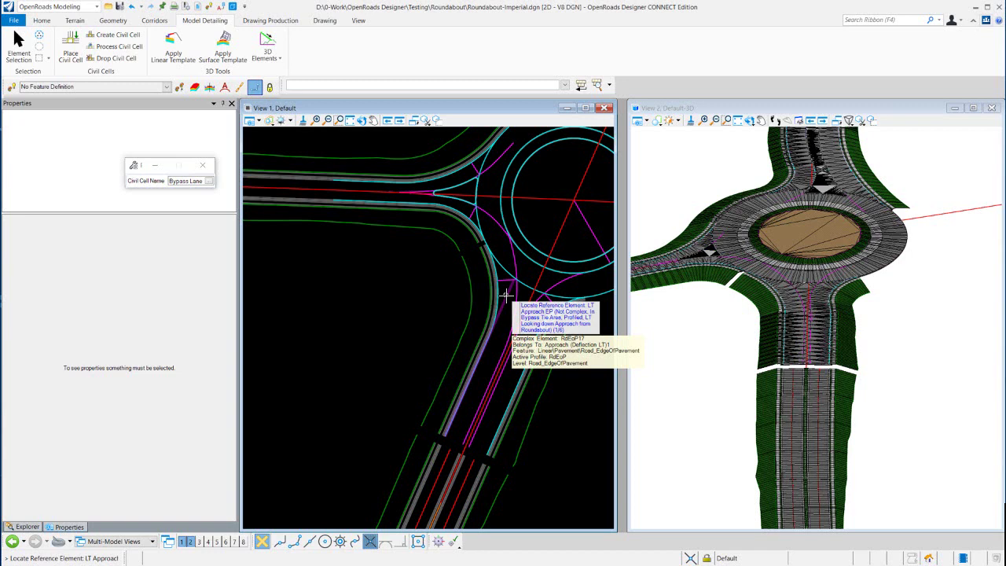
pyautogui.rightClick(428, 303)
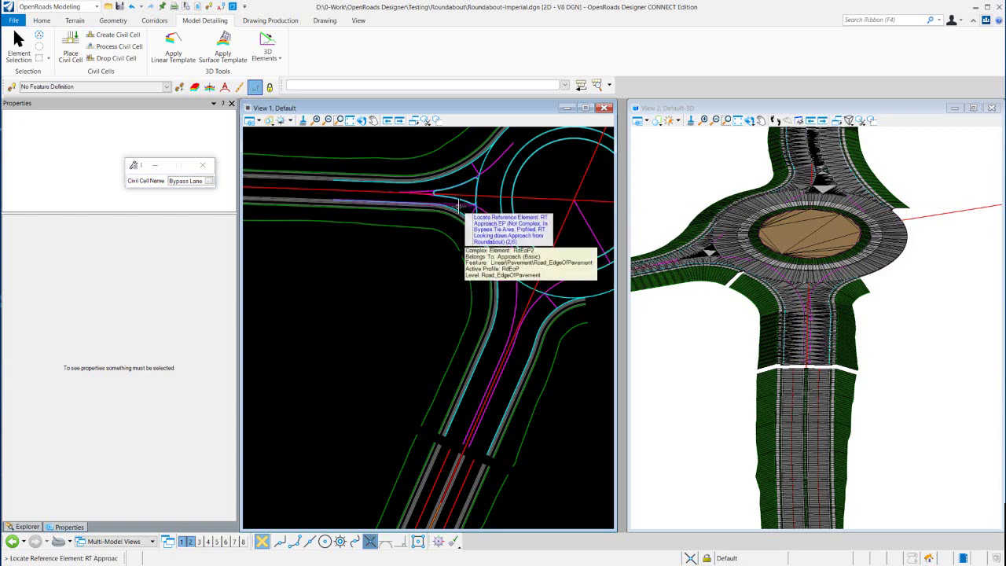
pyautogui.rightClick(426, 268)
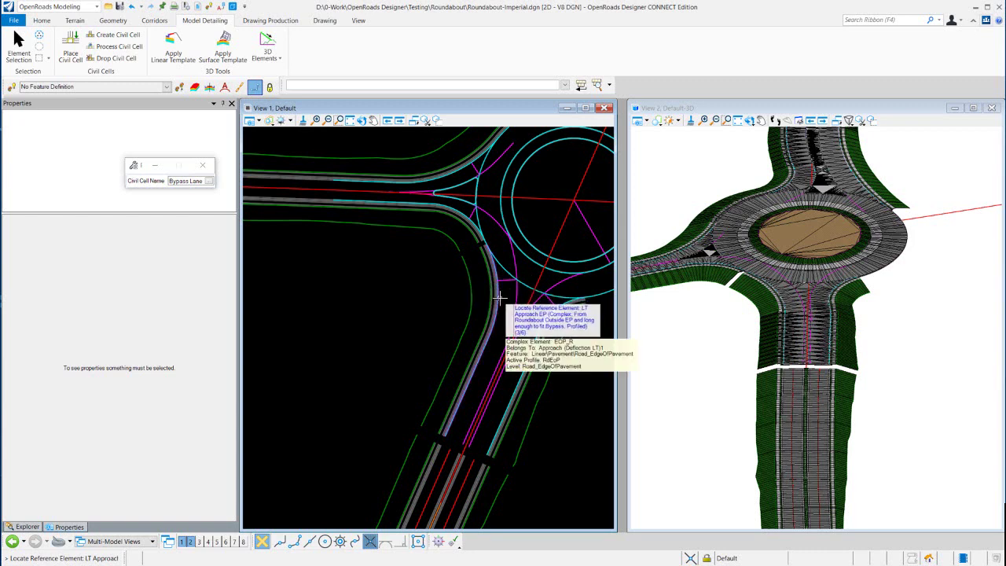
pyautogui.click(500, 298)
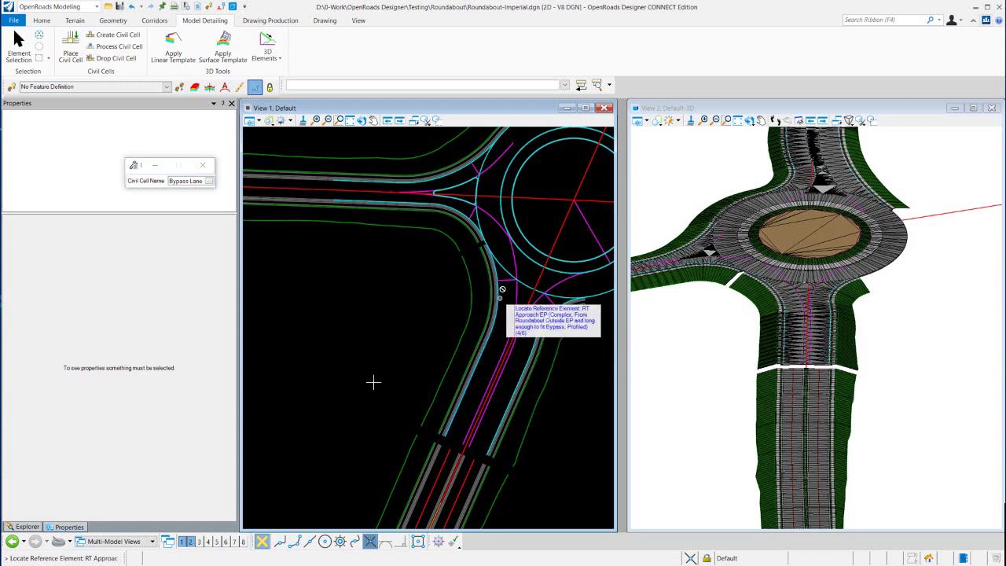
pyautogui.click(460, 202)
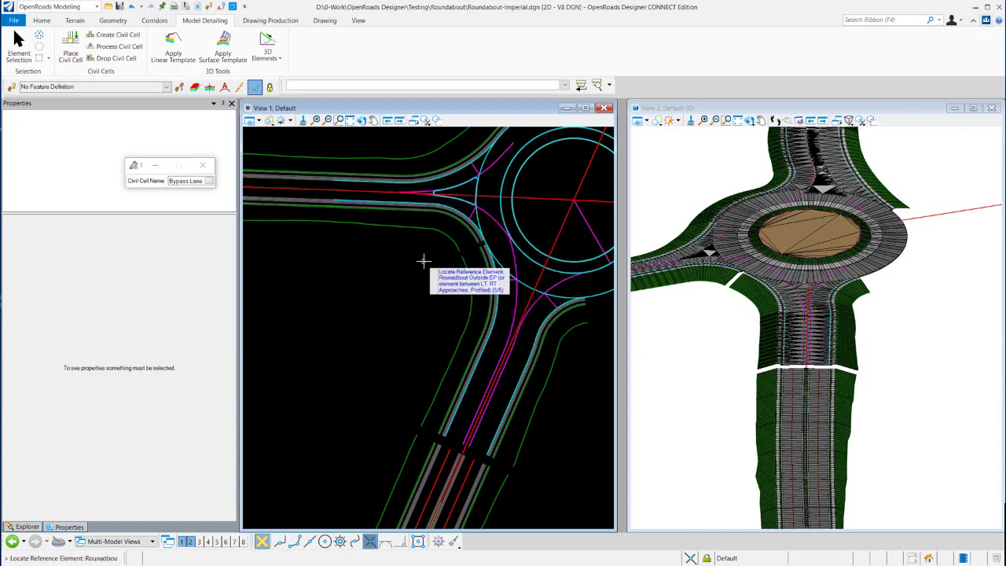
pyautogui.click(485, 240)
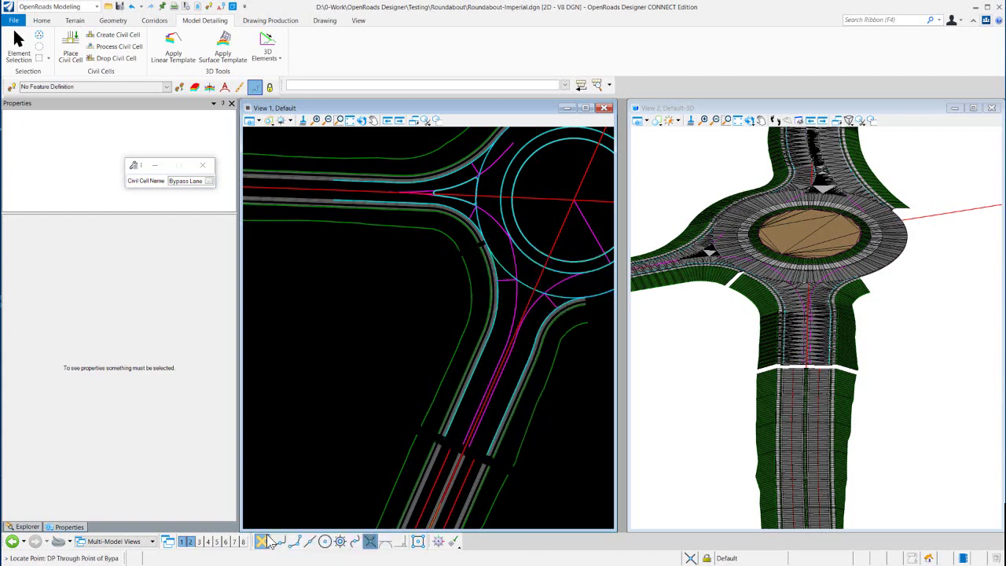
# Step: Locate the bypass through point outside the curb between the west and south approaches, and accept the civil cell placement without changing alternatives
pyautogui.click(465, 260)
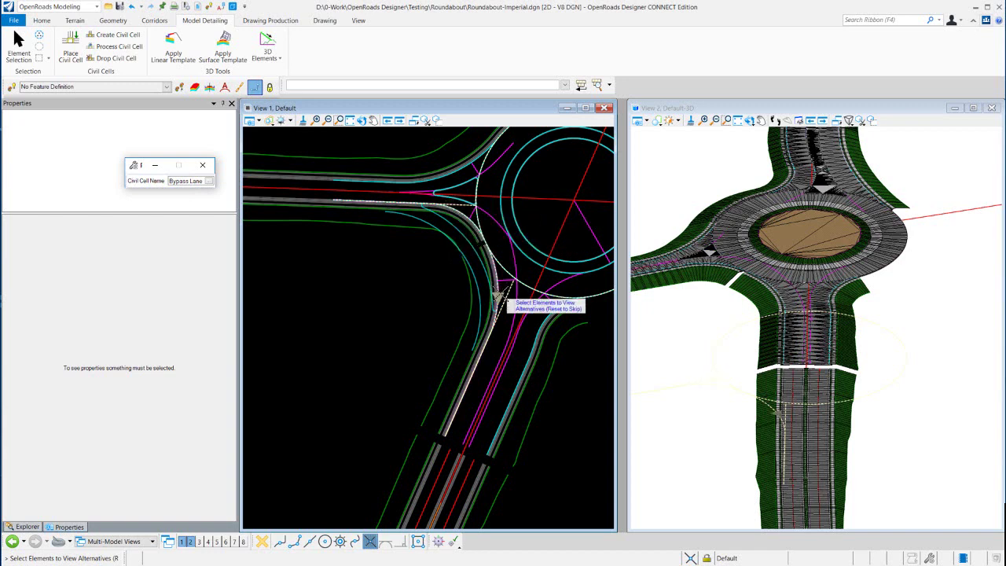
pyautogui.click(477, 211)
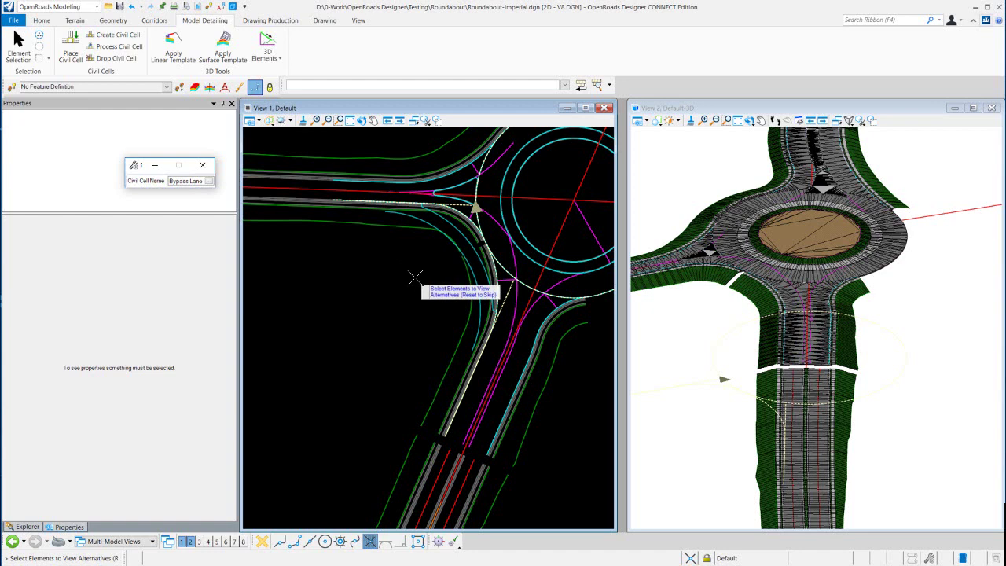
pyautogui.rightClick(393, 277)
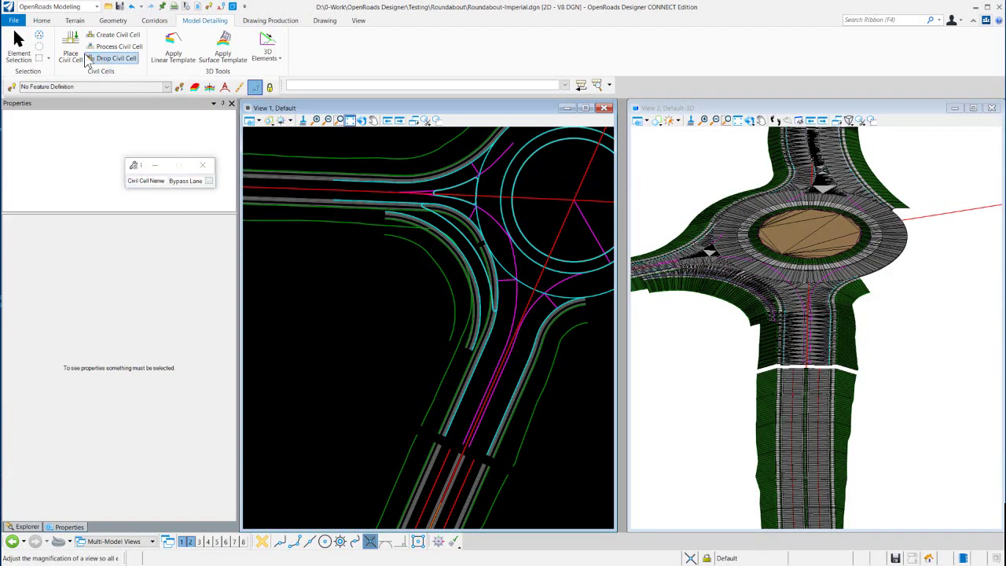
# Step: Examine the placed bypass lane in plan and 3D, including the island edge element's offset dimensions and the west tie-in
pyautogui.click(19, 45)
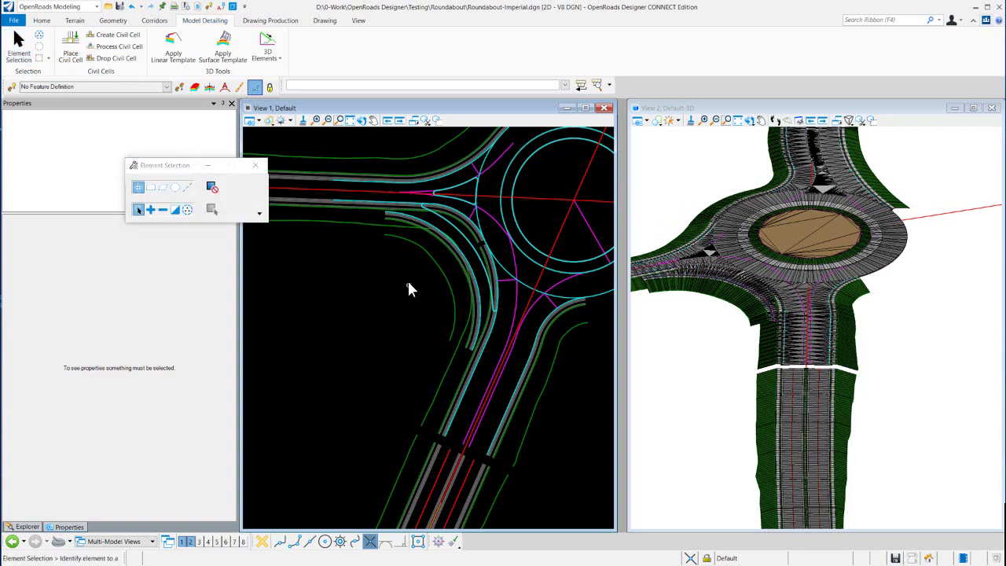
pyautogui.scroll(2, 395, 213)
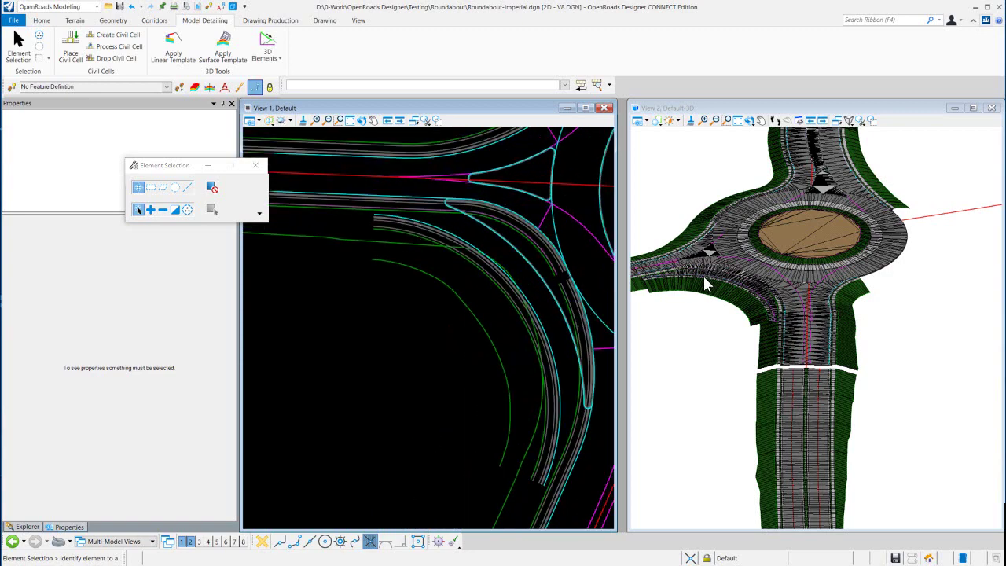
pyautogui.scroll(3, 704, 276)
pyautogui.scroll(-3, 755, 281)
pyautogui.scroll(2, 781, 292)
pyautogui.scroll(2, 781, 292)
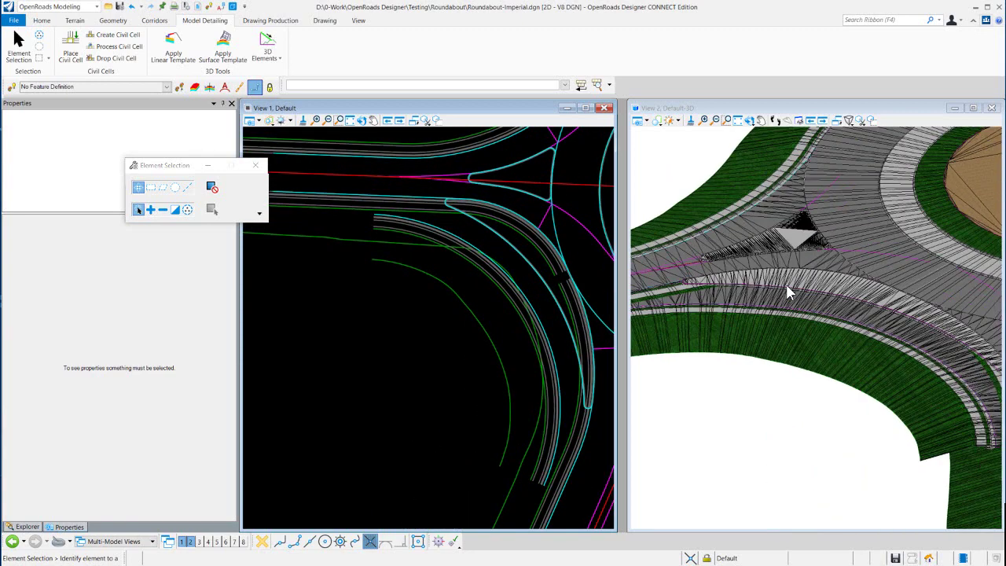
pyautogui.click(519, 259)
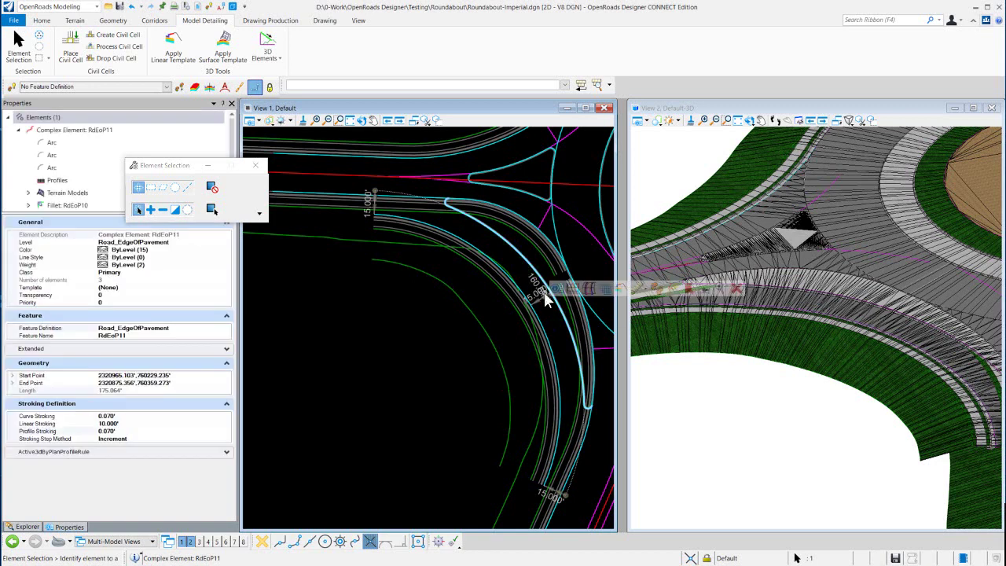
pyautogui.scroll(3, 538, 300)
pyautogui.scroll(-4, 503, 262)
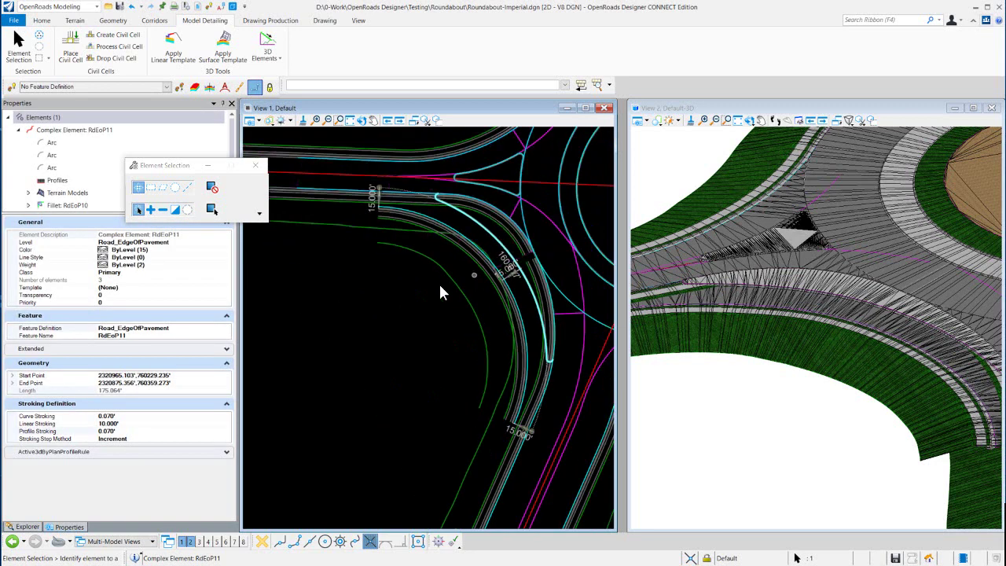
pyautogui.scroll(1, 385, 203)
pyautogui.scroll(3, 389, 197)
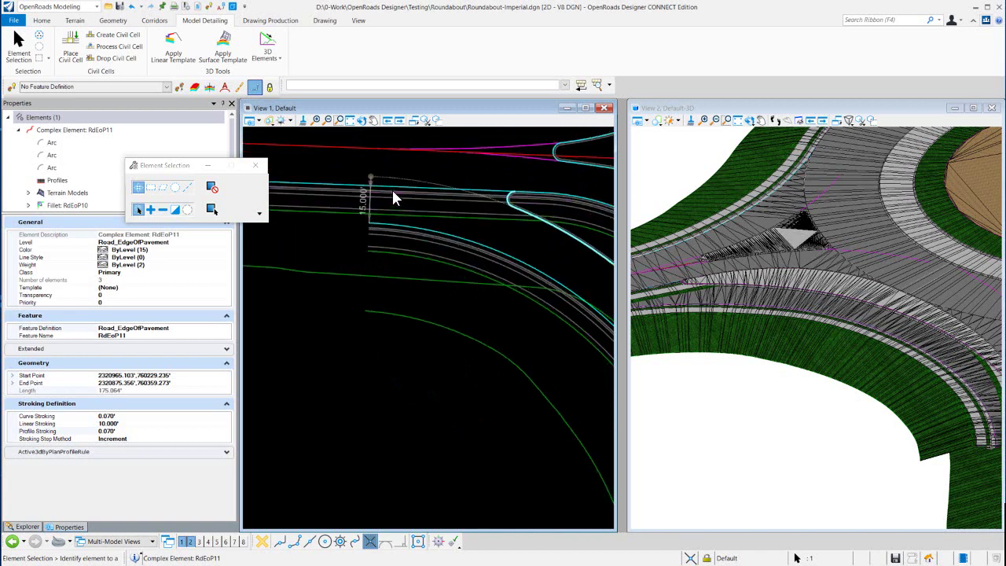
# Step: Remove the end offsets of the bypass lane's outer edge fillet so it ties into the west and south approach edges
pyautogui.click(419, 369)
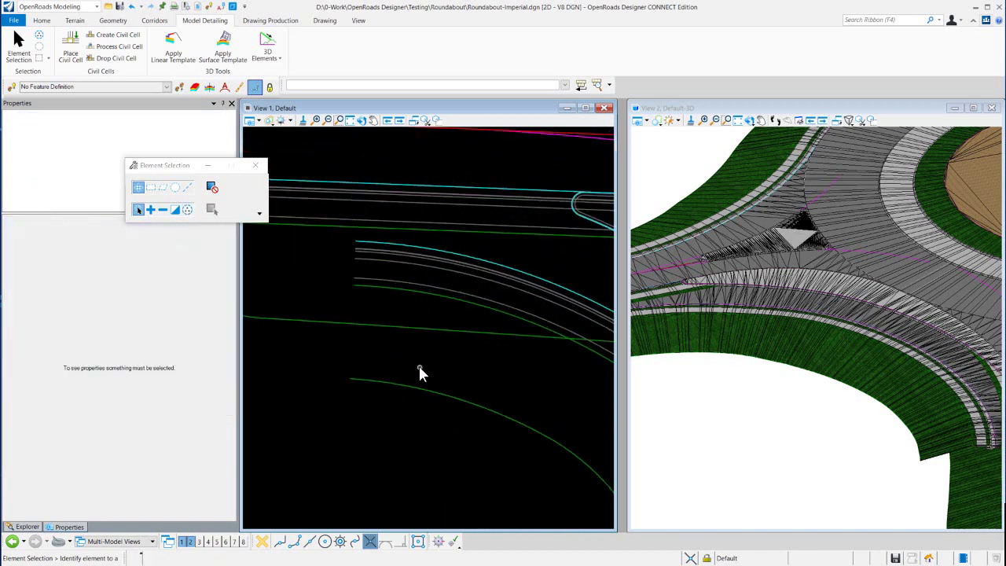
pyautogui.scroll(-3, 418, 364)
pyautogui.click(488, 322)
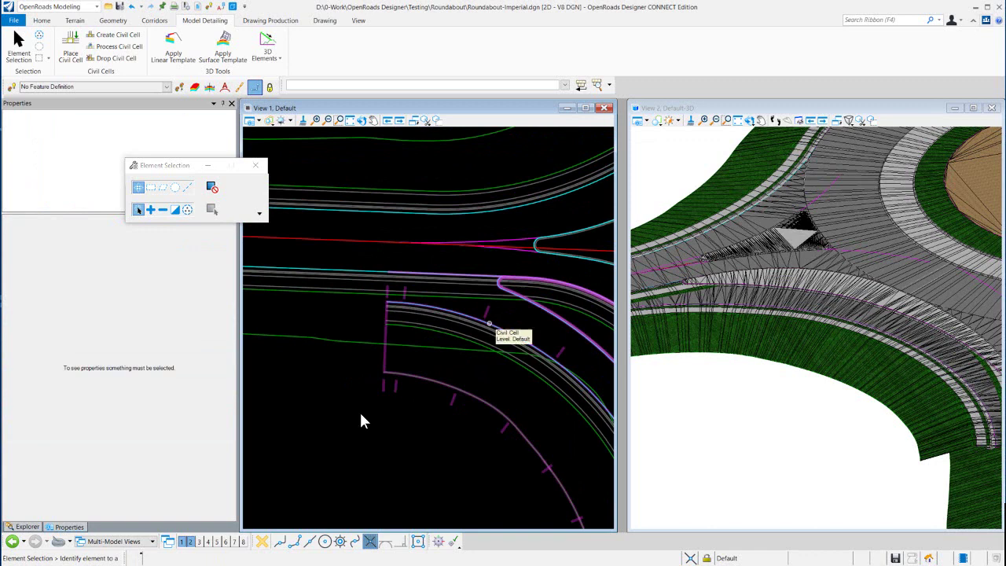
pyautogui.scroll(-4, 443, 229)
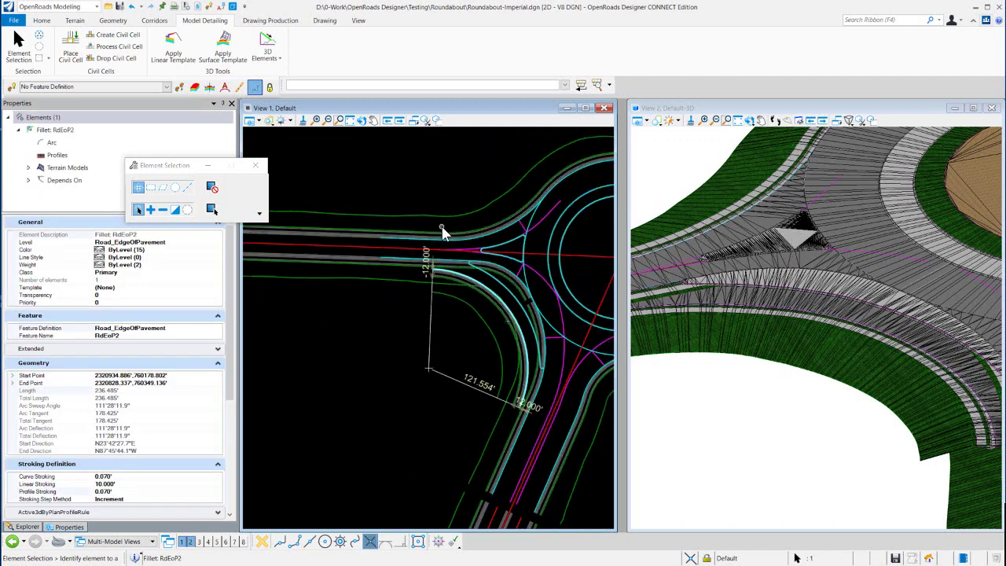
pyautogui.scroll(2, 539, 401)
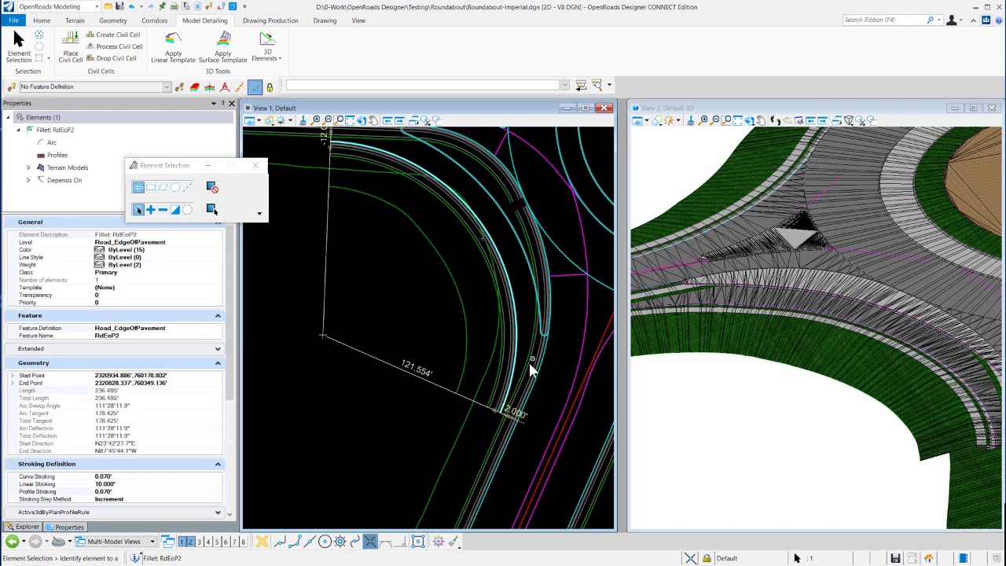
pyautogui.scroll(-1, 511, 330)
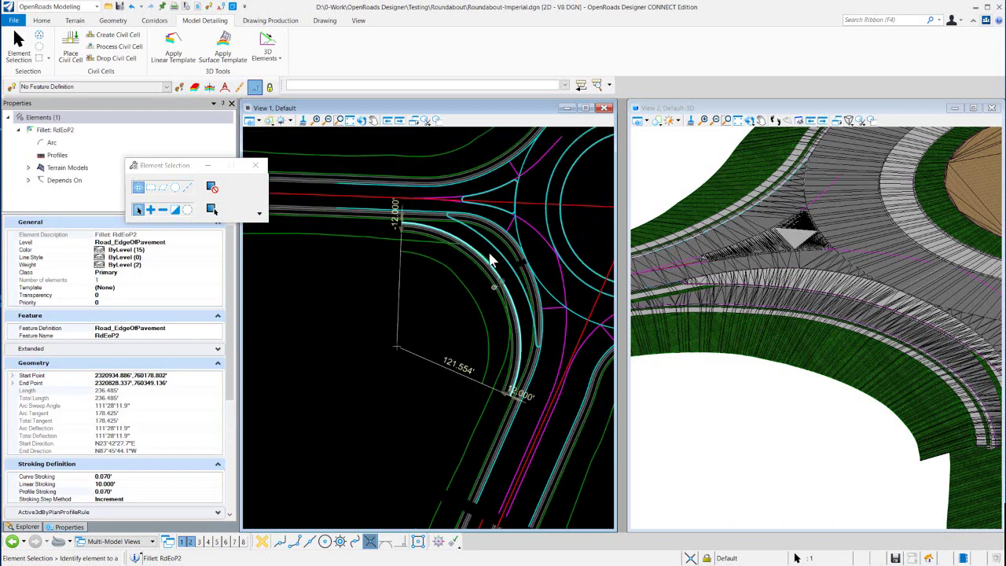
pyautogui.click(395, 212)
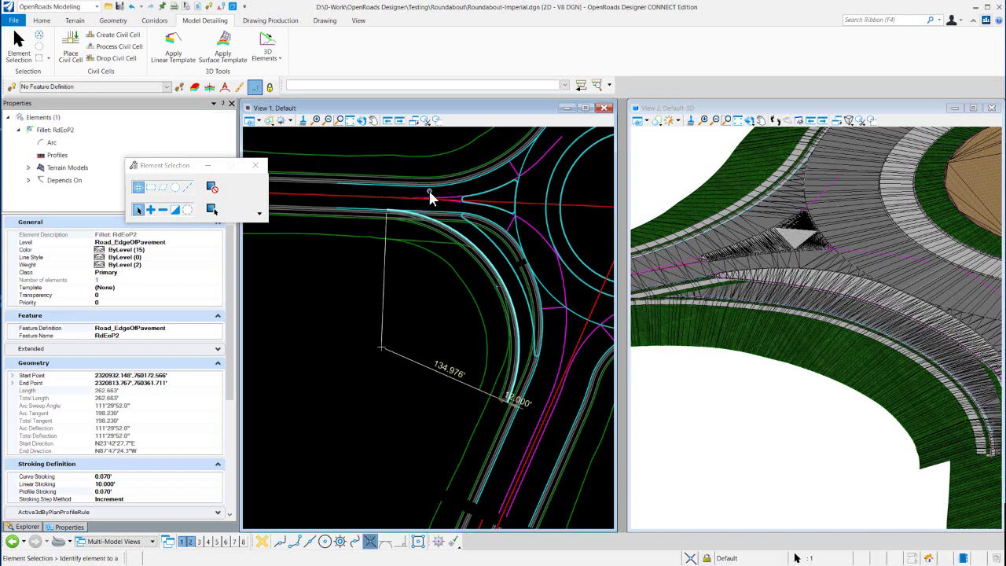
pyautogui.click(525, 404)
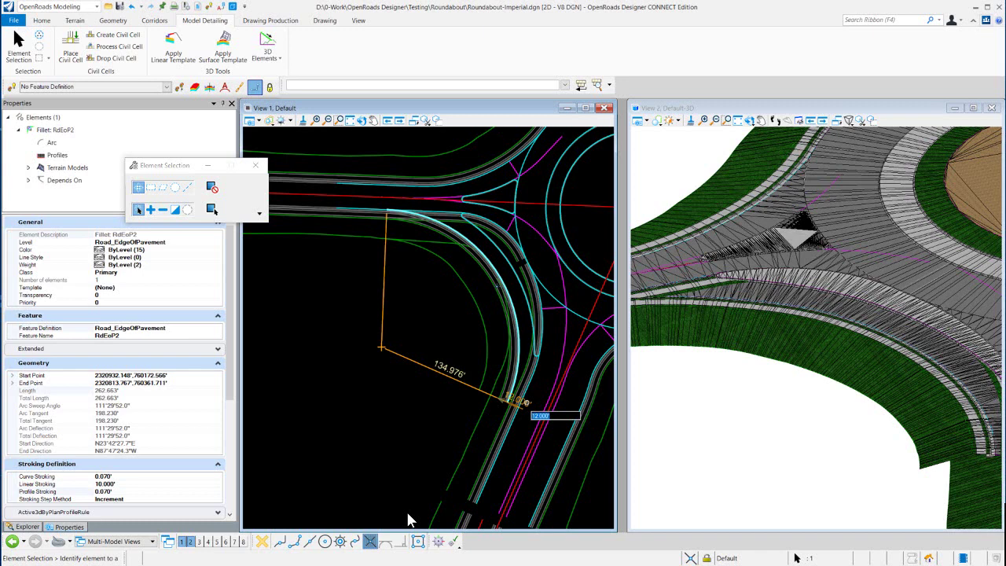
pyautogui.press('Return')
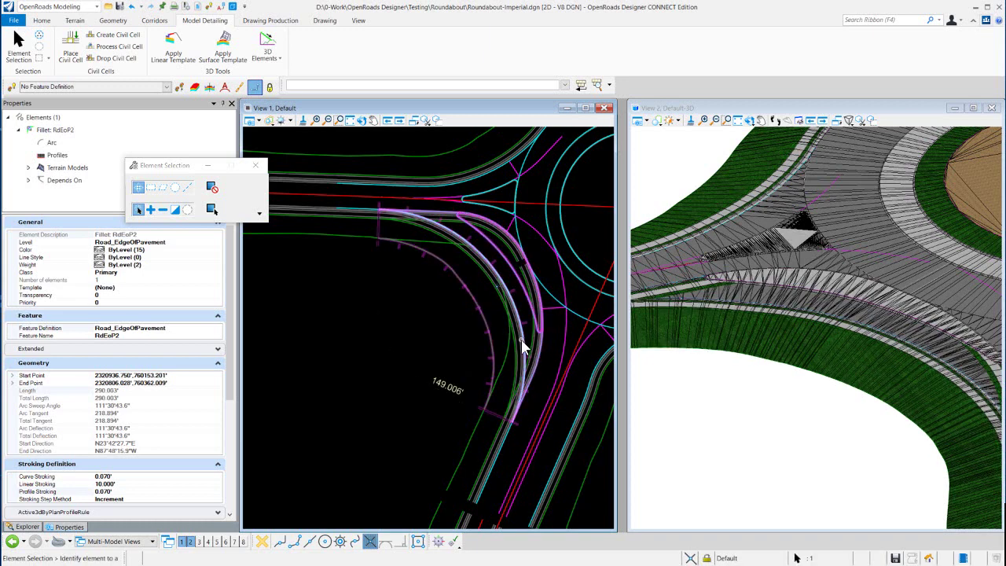
# Step: Set the radius of the bypass lane's outer edge fillet to 150'
pyautogui.click(419, 286)
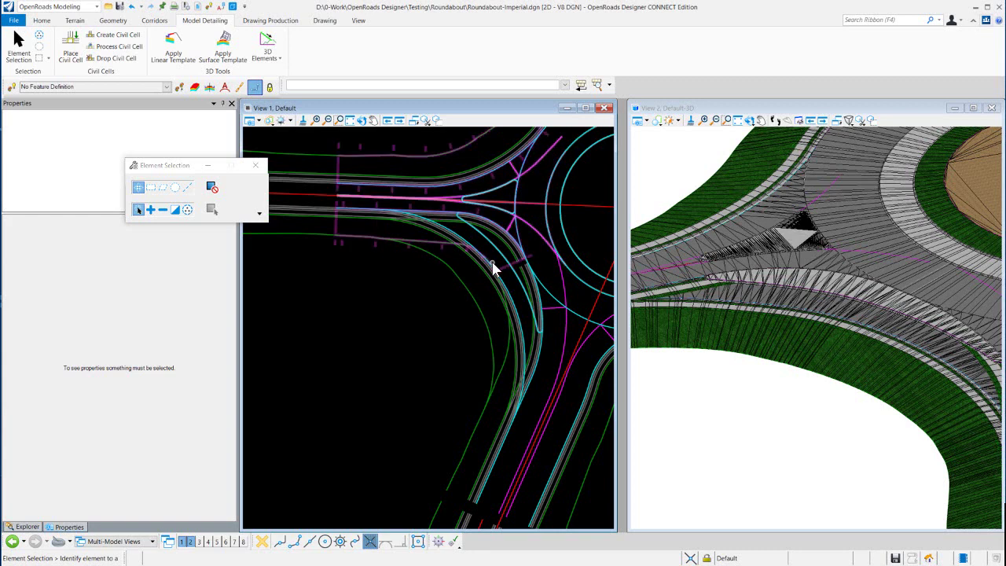
pyautogui.scroll(2, 488, 248)
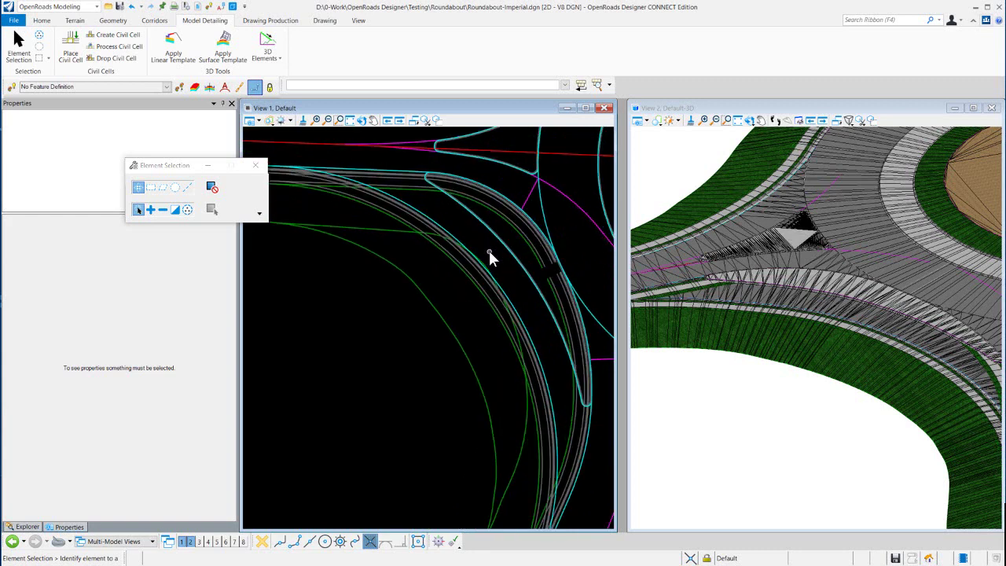
pyautogui.click(532, 330)
pyautogui.scroll(-2, 518, 291)
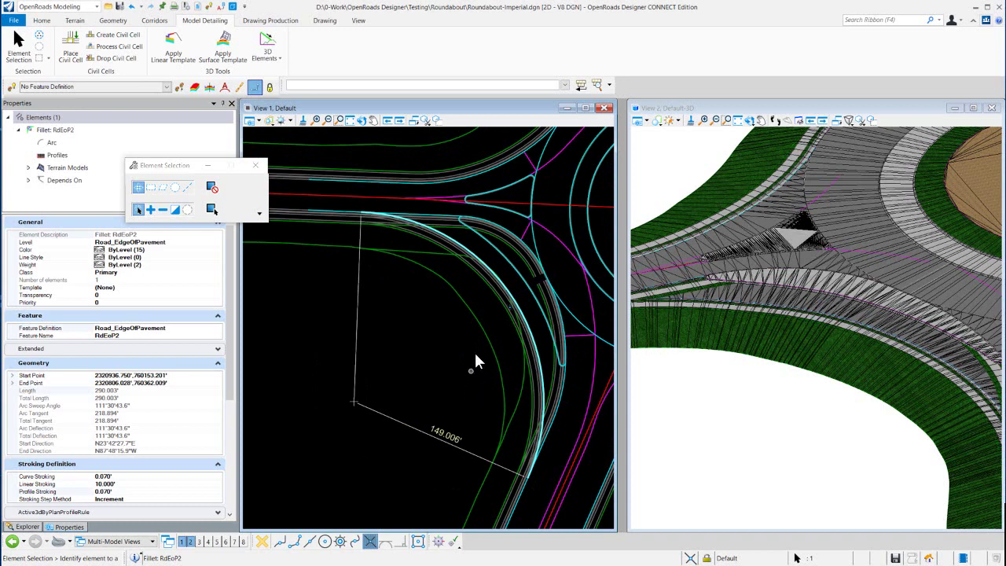
pyautogui.click(451, 437)
pyautogui.write('150')
pyautogui.press('Return')
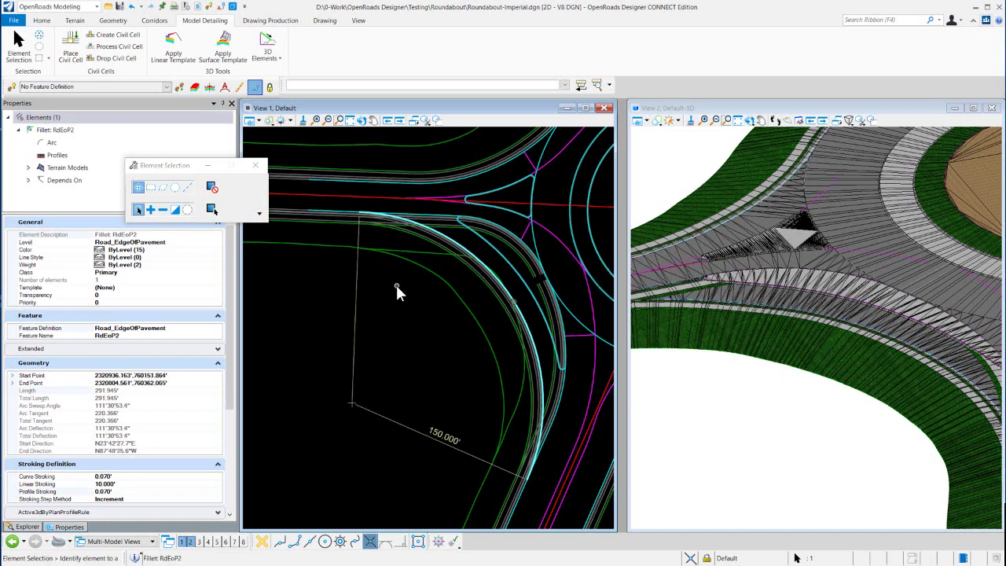
# Step: Turn on the display of construction elements in the plan view and clear the selection
pyautogui.click(252, 120)
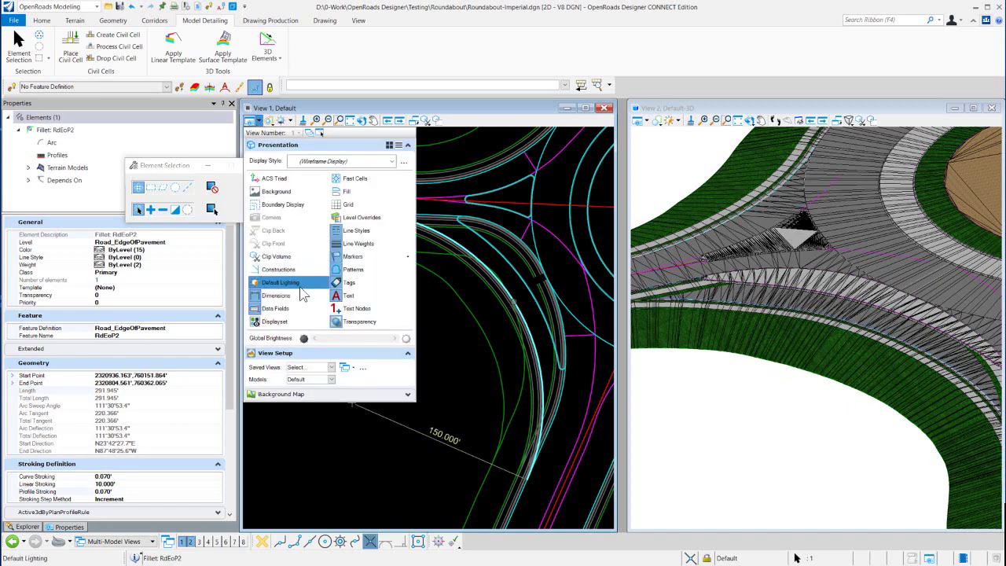
pyautogui.click(277, 269)
pyautogui.click(425, 315)
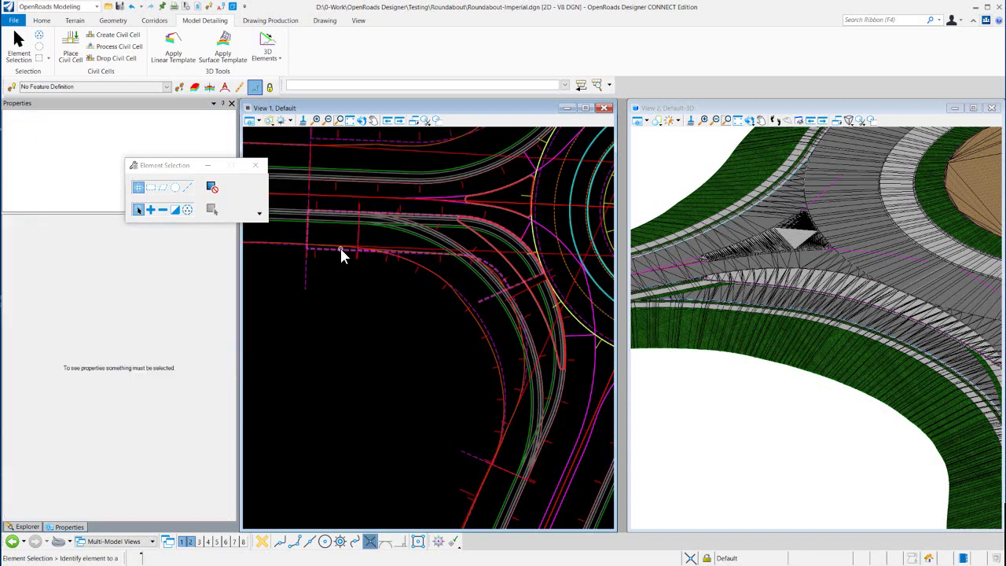
# Step: Shorten the west approach's /NoPave linear template by moving its start station to 1+63.35, using keypoint snap at the bypass lane's west end
pyautogui.click(341, 249)
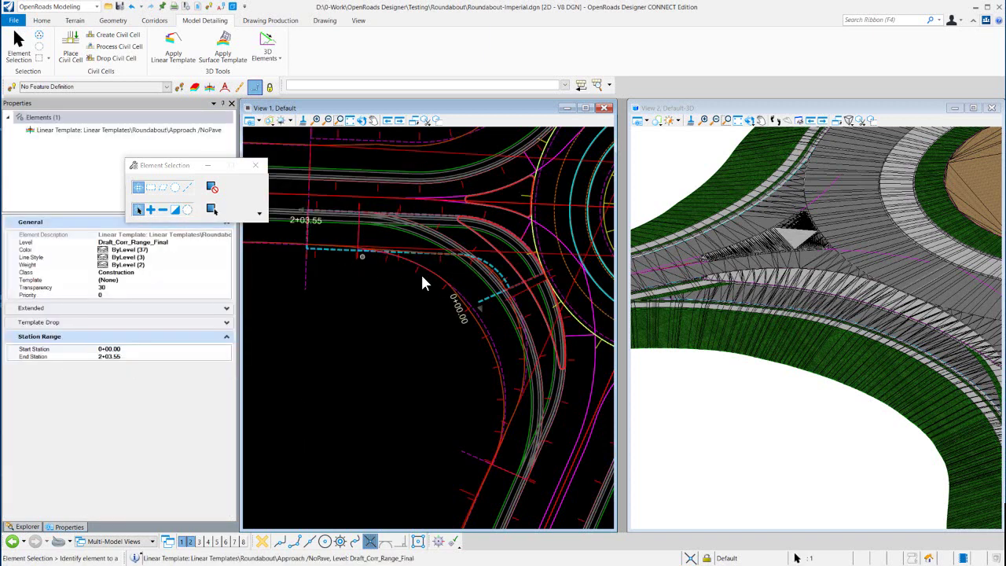
pyautogui.click(487, 302)
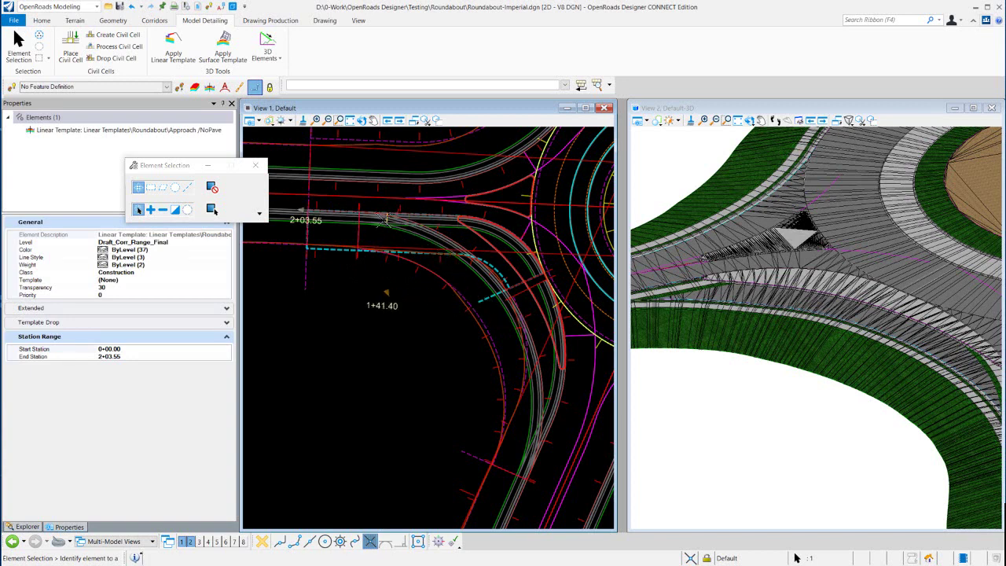
pyautogui.scroll(3, 377, 216)
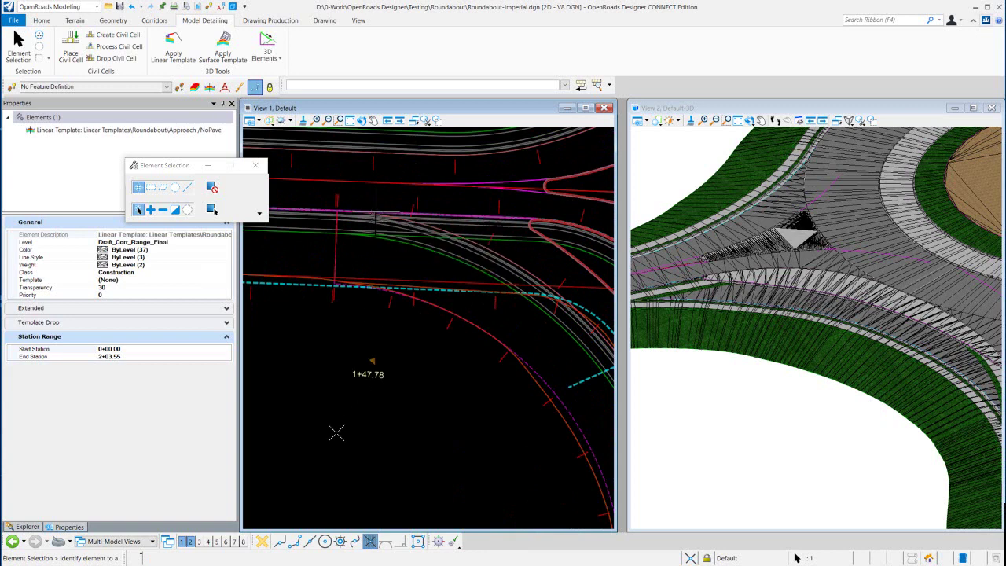
pyautogui.click(294, 541)
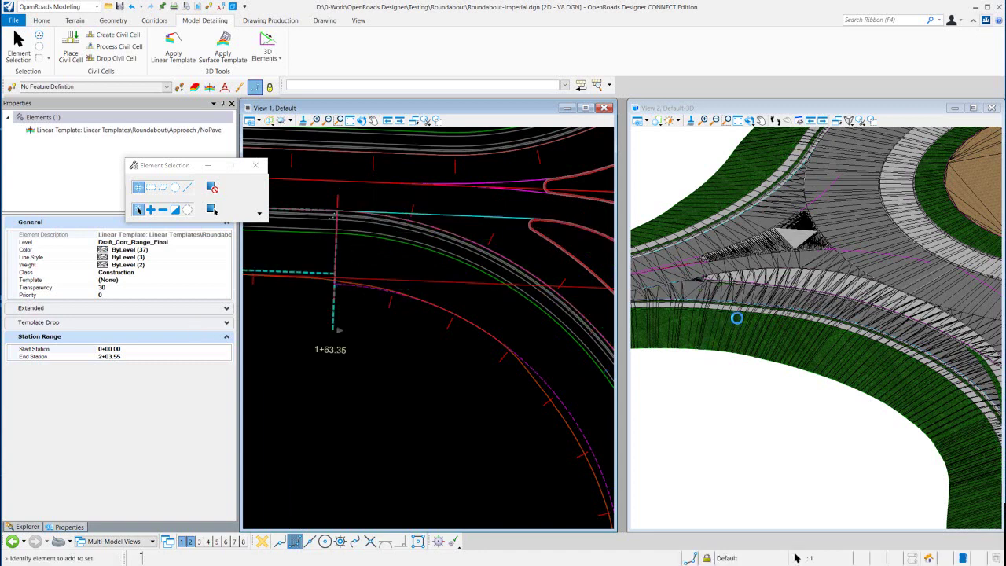
pyautogui.scroll(-3, 448, 276)
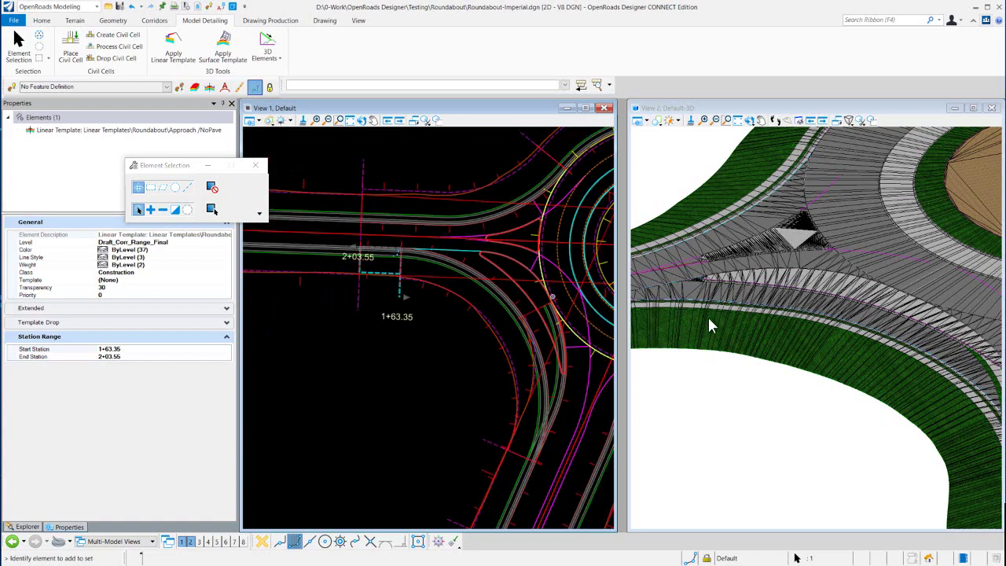
# Step: Shorten the south approach's /NoPave linear template by moving its start station to 1+65.31 at the bypass lane's south end
pyautogui.scroll(-2, 753, 330)
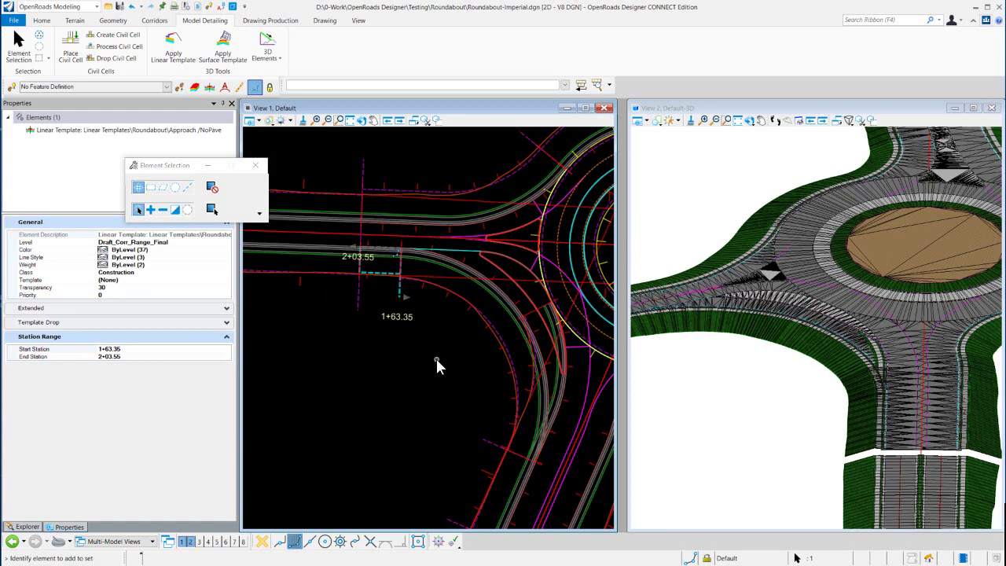
pyautogui.click(570, 394)
pyautogui.scroll(3, 572, 399)
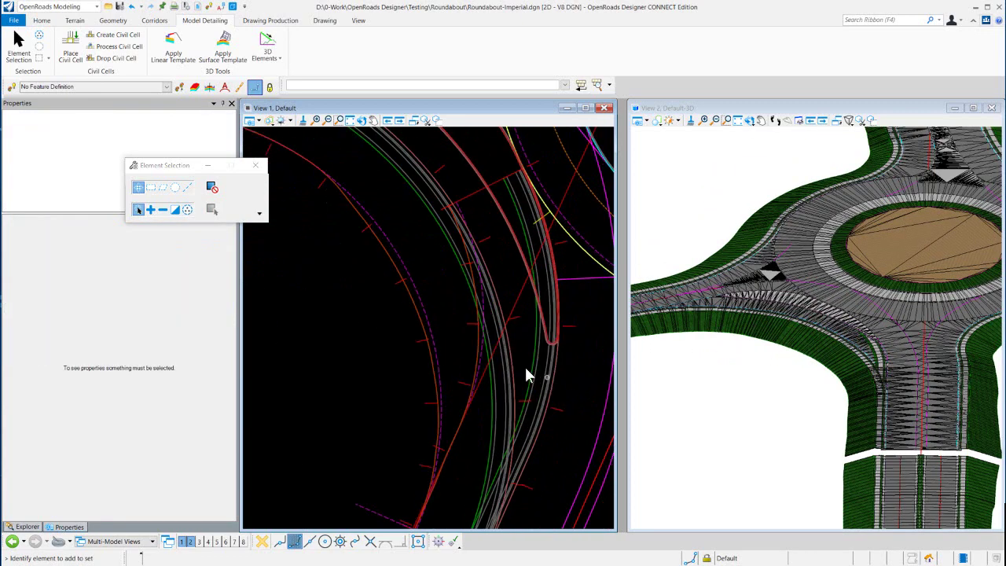
pyautogui.click(481, 367)
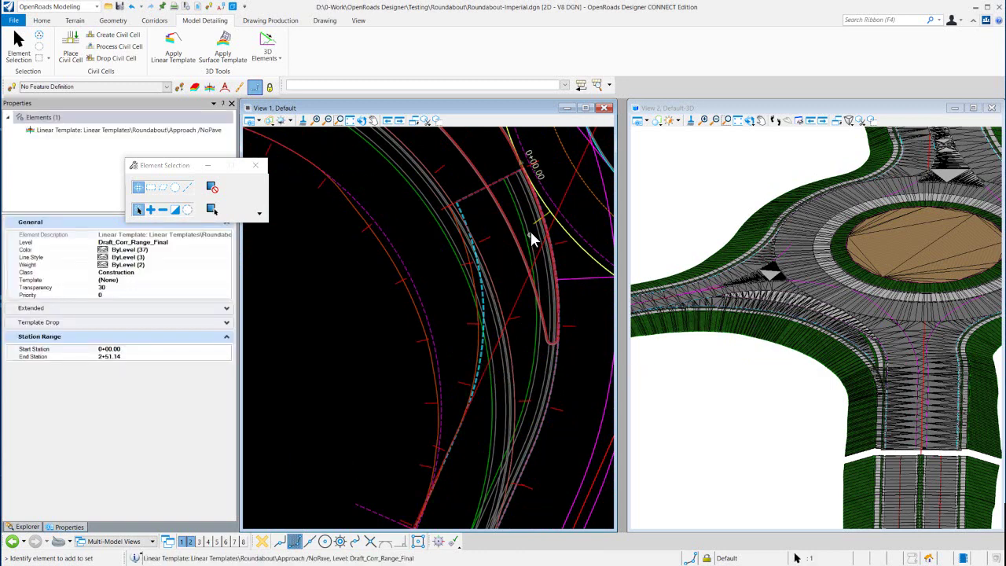
pyautogui.scroll(-2, 531, 227)
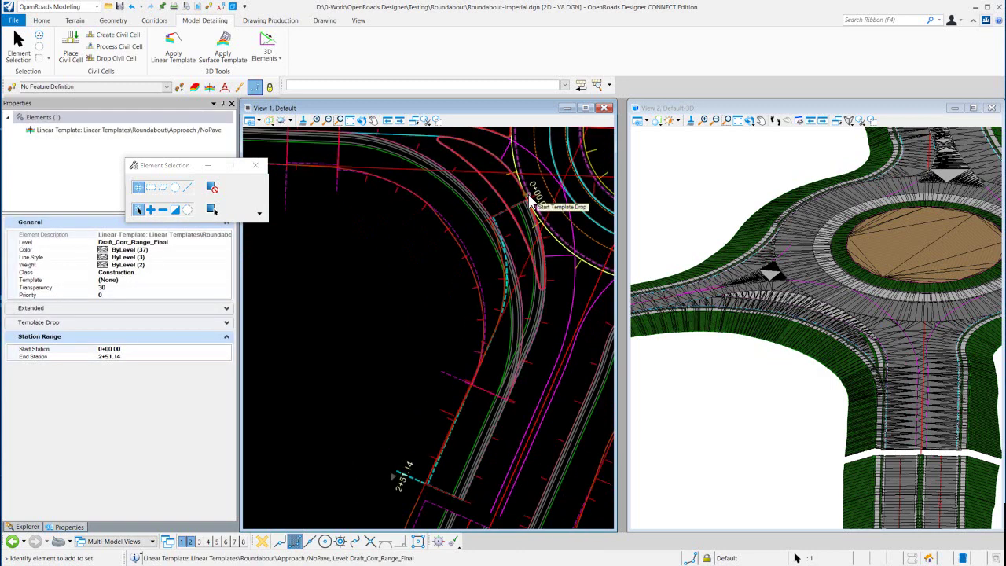
pyautogui.scroll(1, 528, 196)
pyautogui.scroll(1, 529, 195)
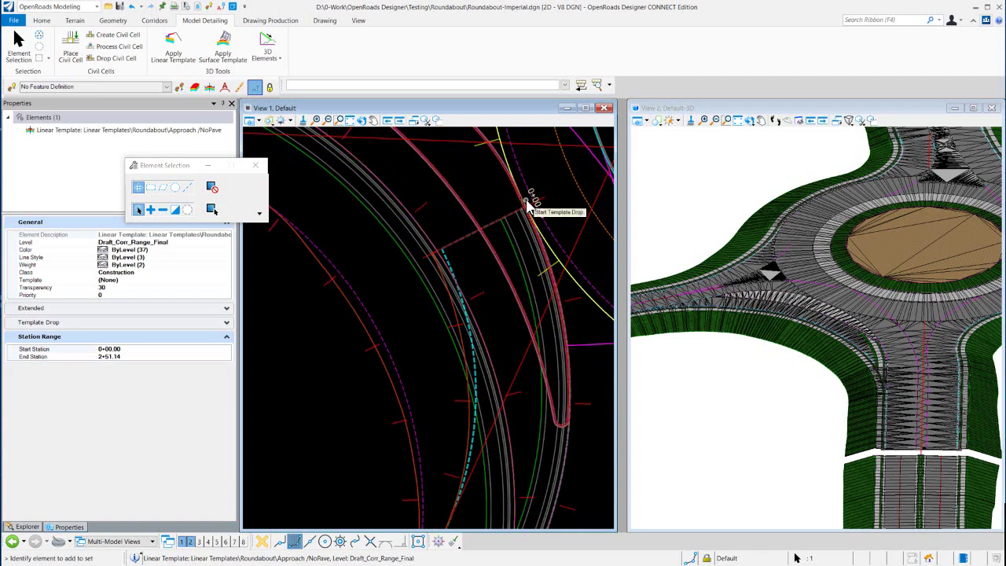
pyautogui.scroll(-2, 528, 203)
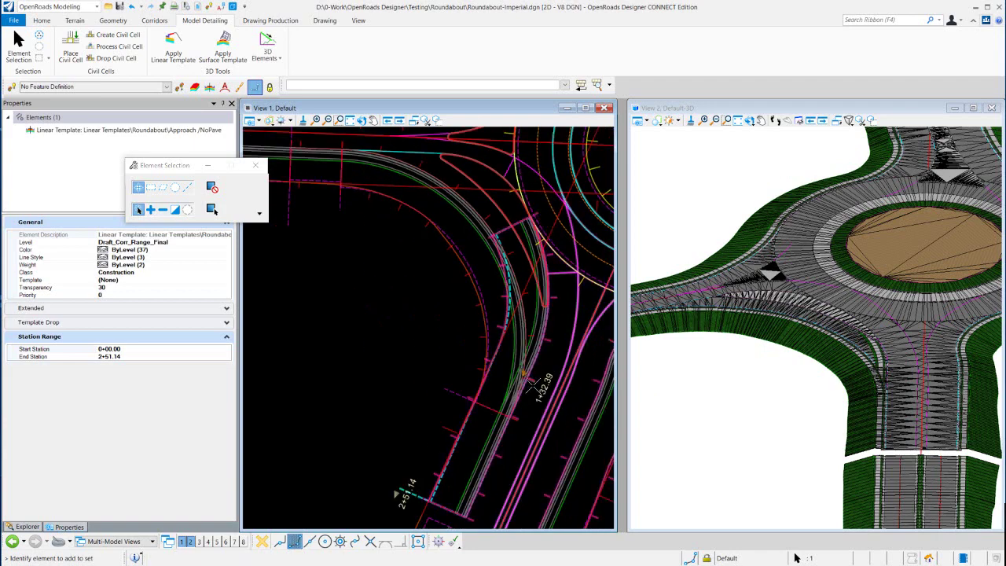
pyautogui.scroll(1, 542, 330)
pyautogui.scroll(-1, 557, 251)
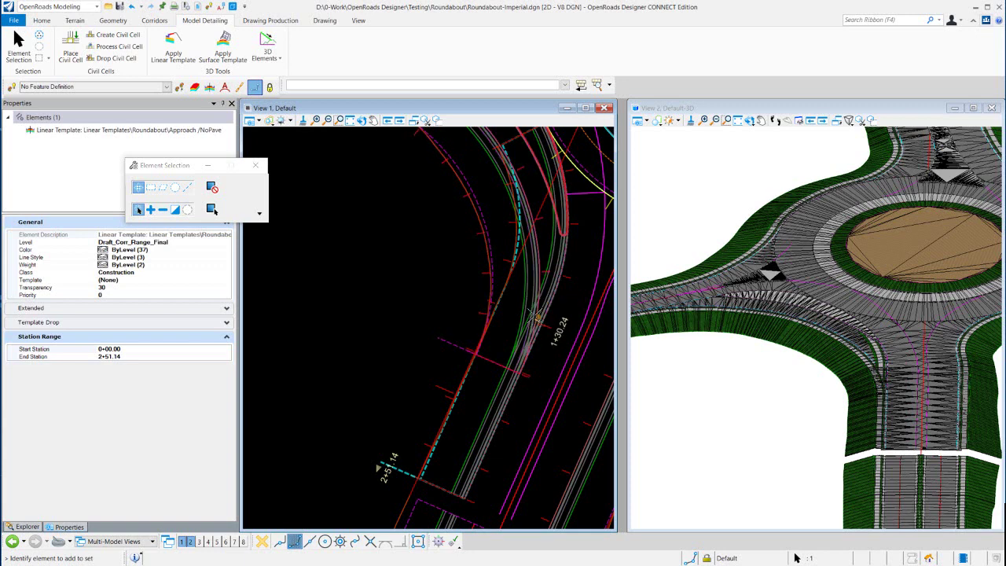
pyautogui.scroll(2, 535, 305)
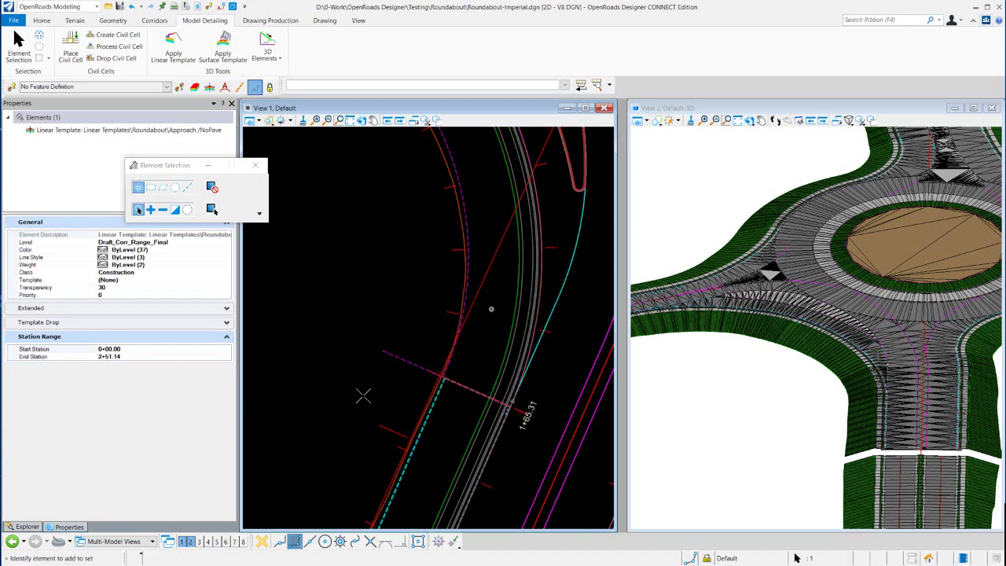
pyautogui.press('Escape')
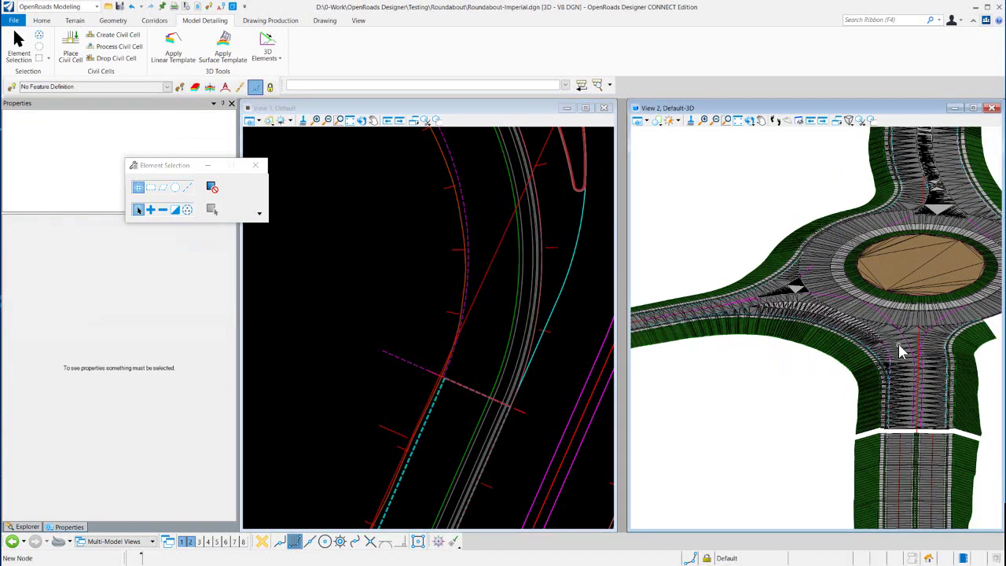
# Step: Turn off the display of construction elements in the plan view
pyautogui.scroll(-6, 515, 277)
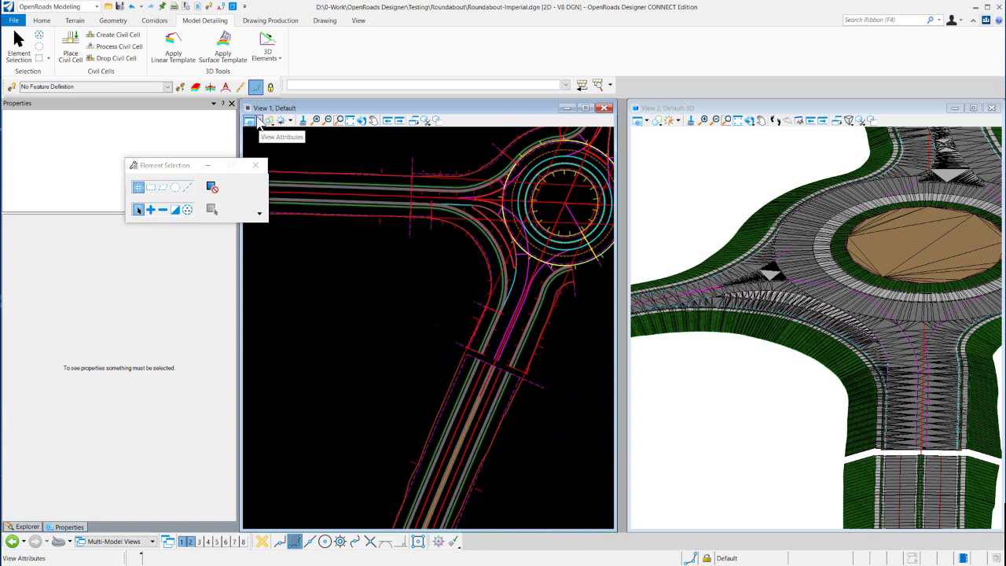
pyautogui.click(258, 122)
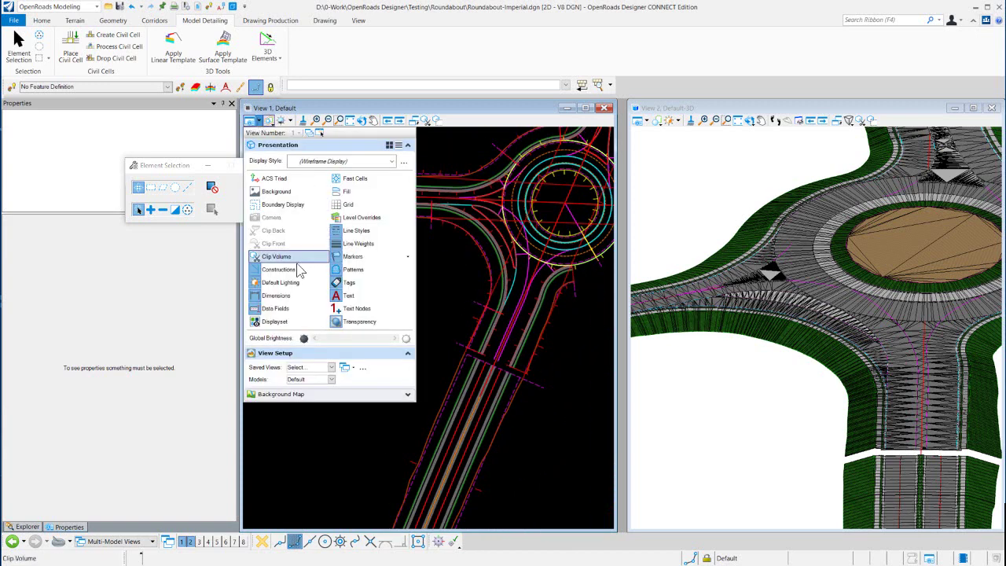
pyautogui.click(279, 270)
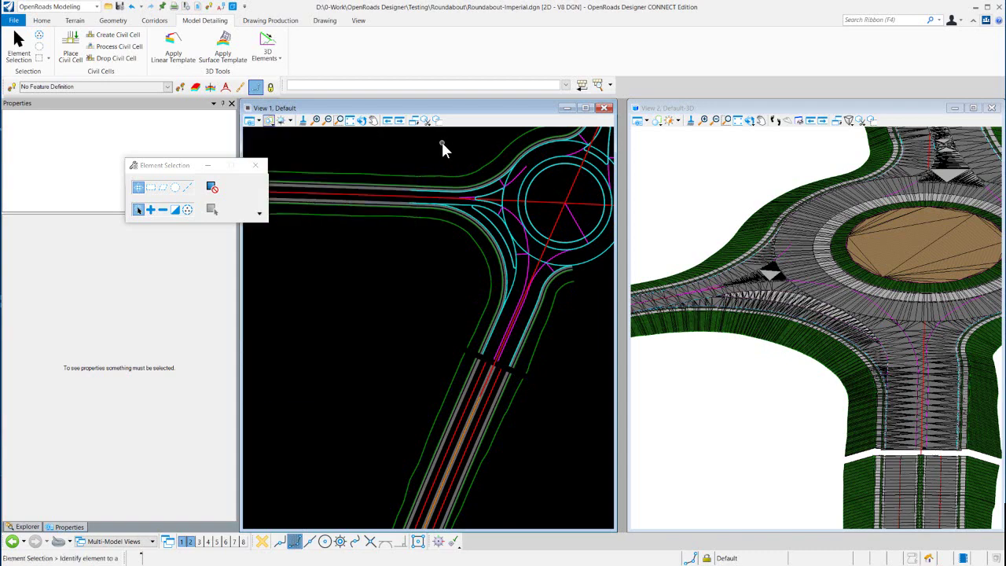
# Step: Turn off the Geom_Civil_Cell_Control level in the plan view and restore the previous view
pyautogui.scroll(2, 524, 184)
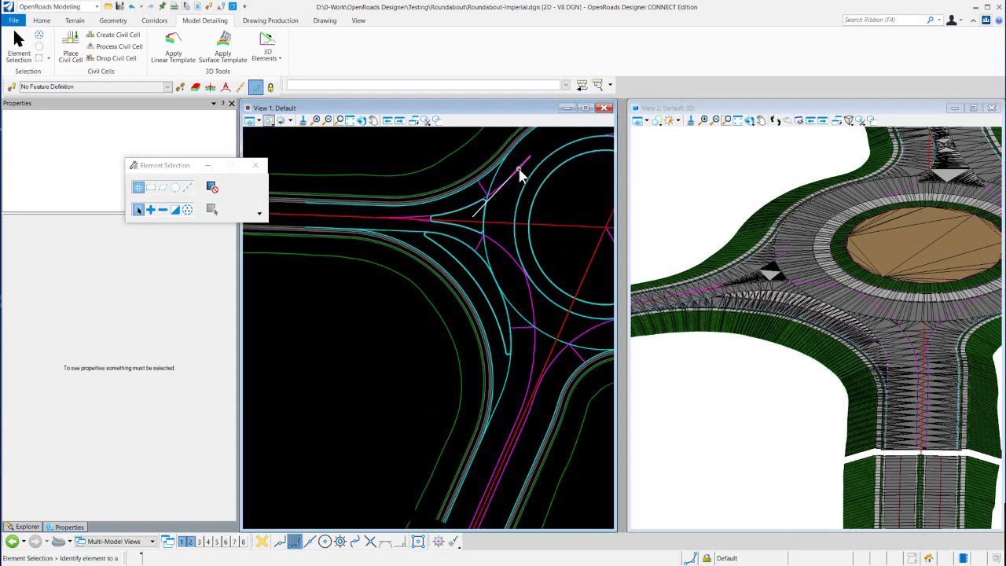
pyautogui.scroll(3, 512, 168)
pyautogui.scroll(-3, 471, 236)
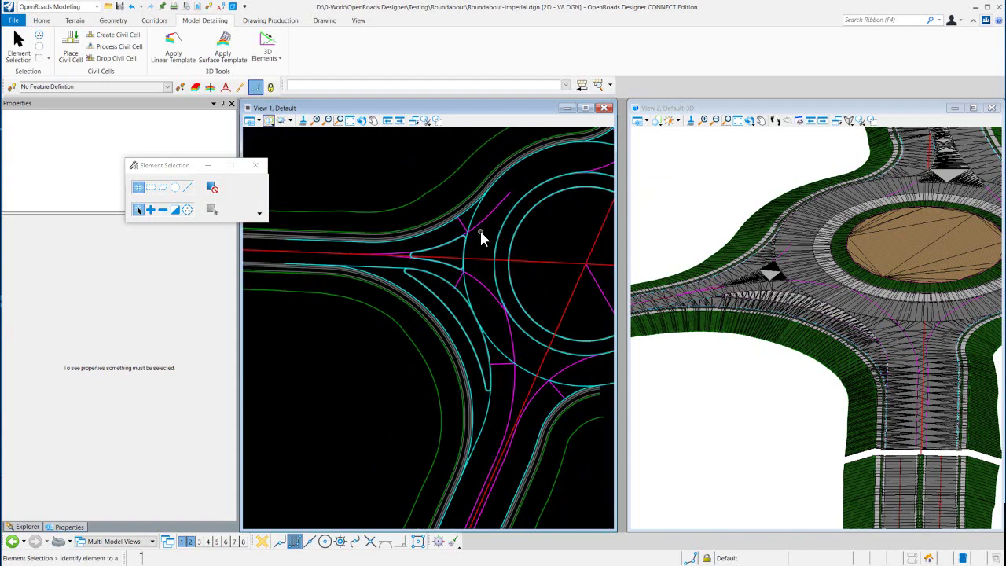
pyautogui.rightClick(491, 211)
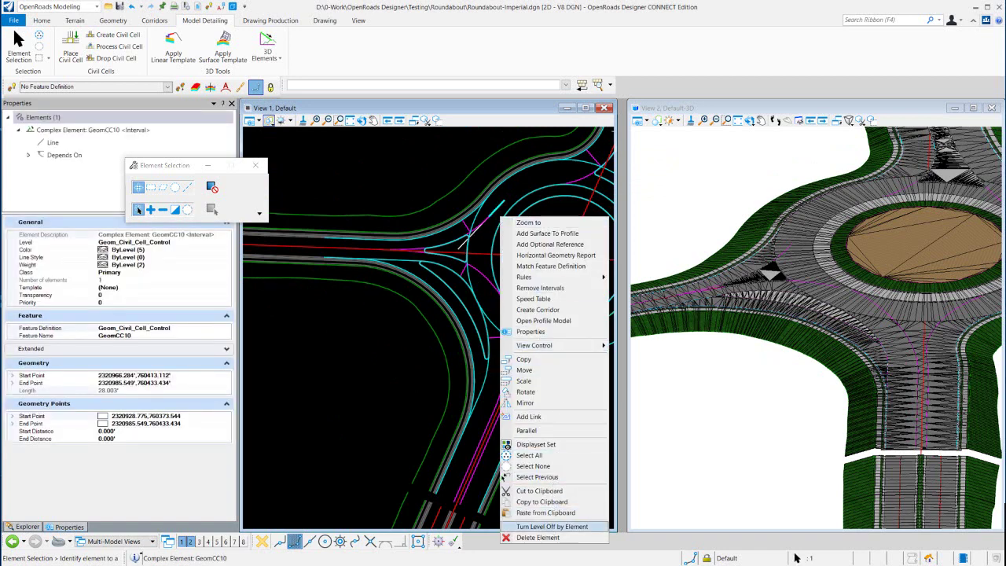
pyautogui.click(552, 526)
pyautogui.click(290, 222)
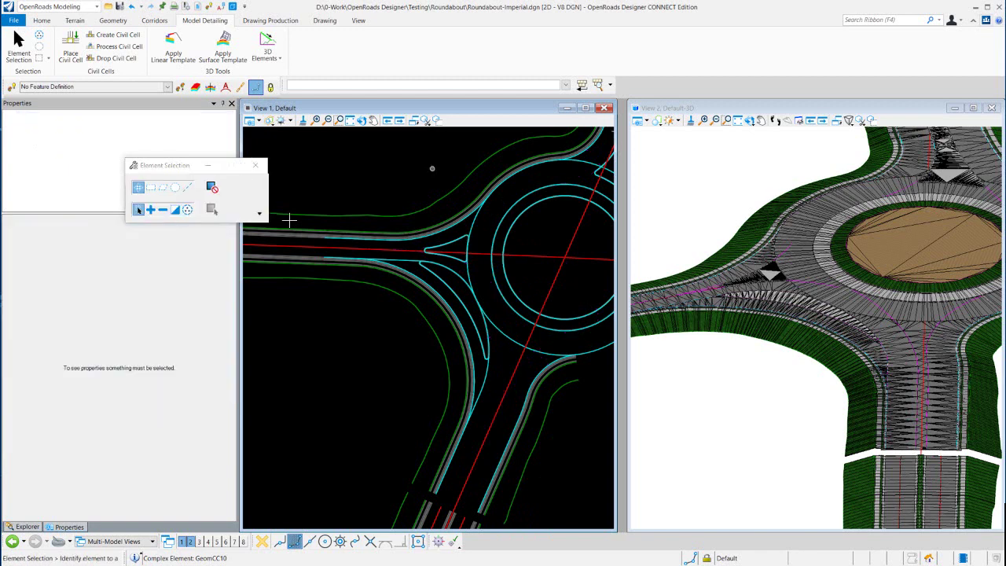
pyautogui.click(387, 120)
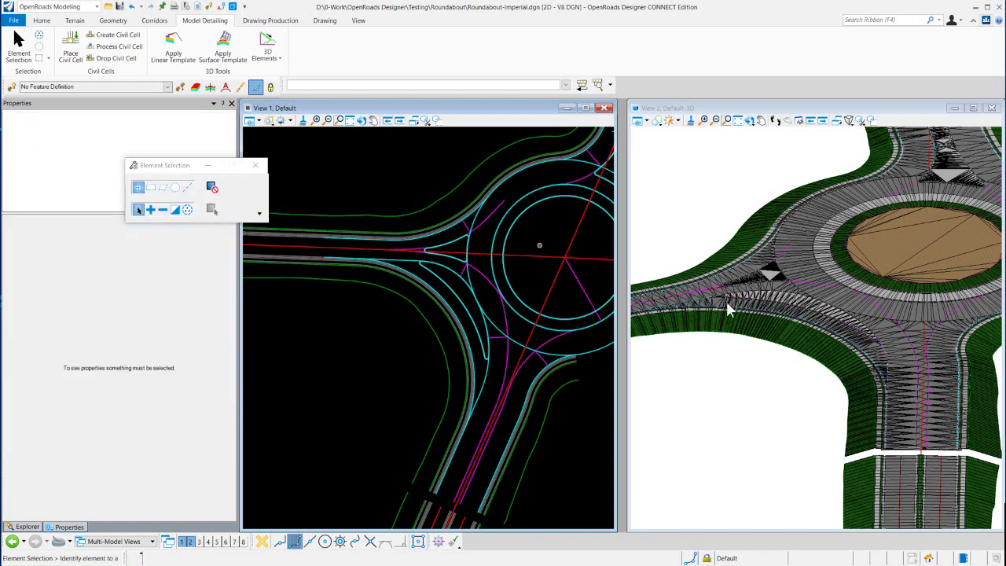
# Step: Examine the gap between the south approach and the adjoining corridor in 3D, the approach's length control line, and the north approach in plan
pyautogui.scroll(-3, 827, 367)
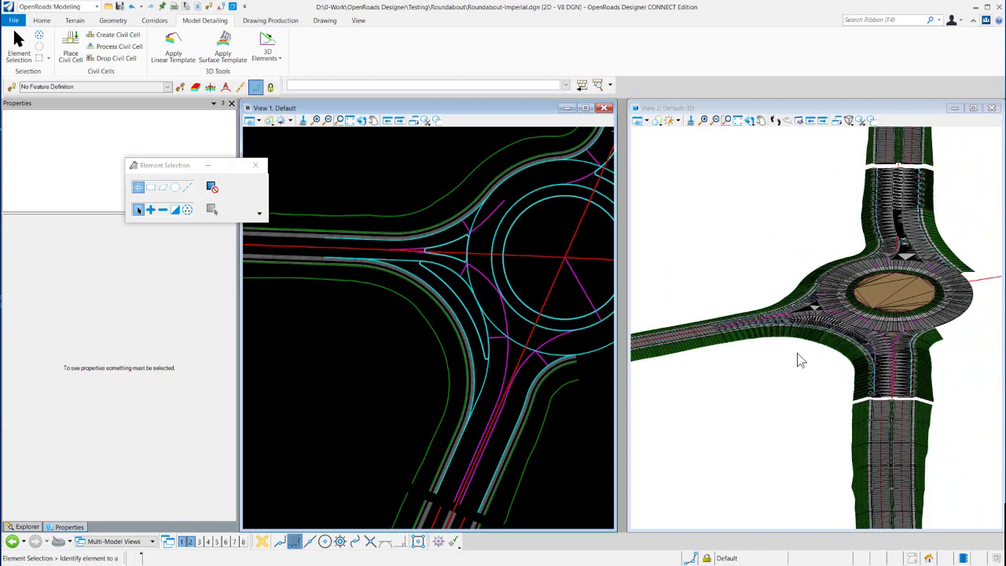
pyautogui.moveTo(800, 360); pyautogui.dragTo(749, 369, button='middle')
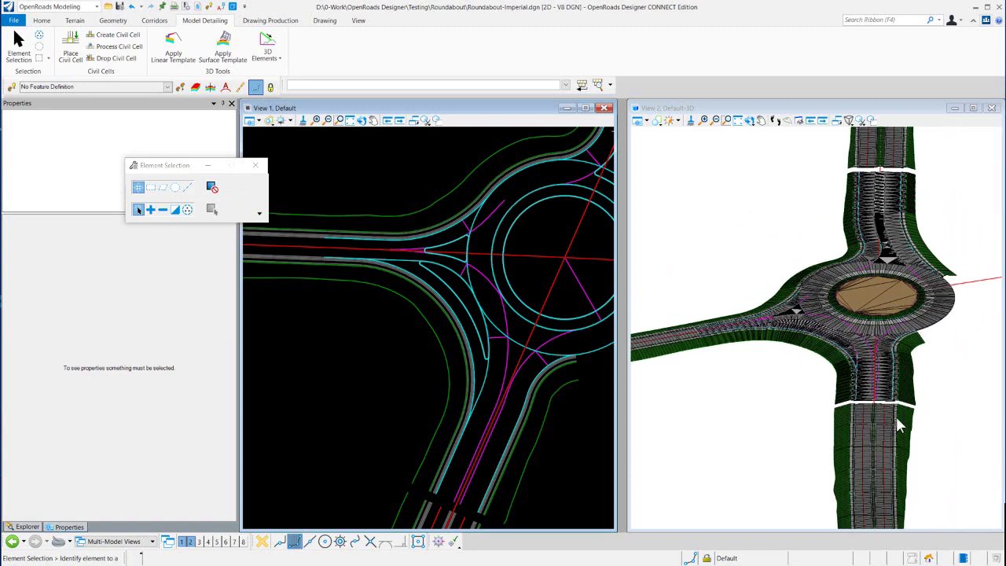
pyautogui.scroll(5, 881, 385)
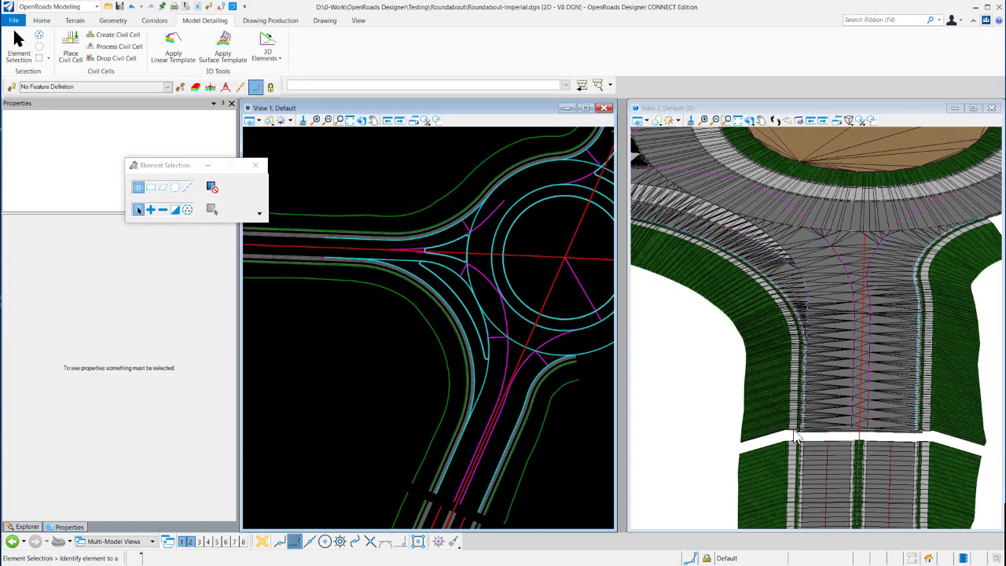
pyautogui.scroll(-3, 780, 445)
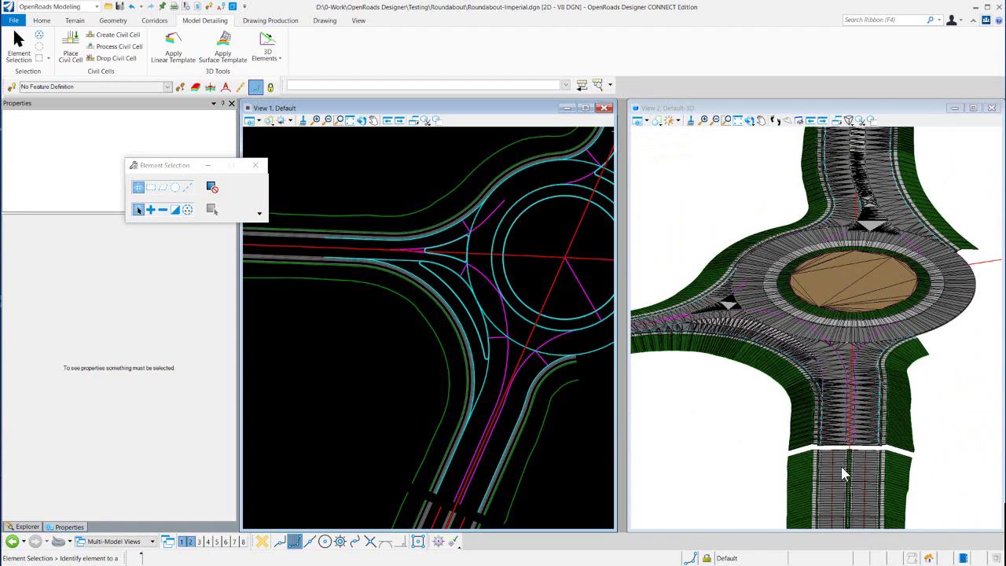
pyautogui.scroll(-1, 842, 474)
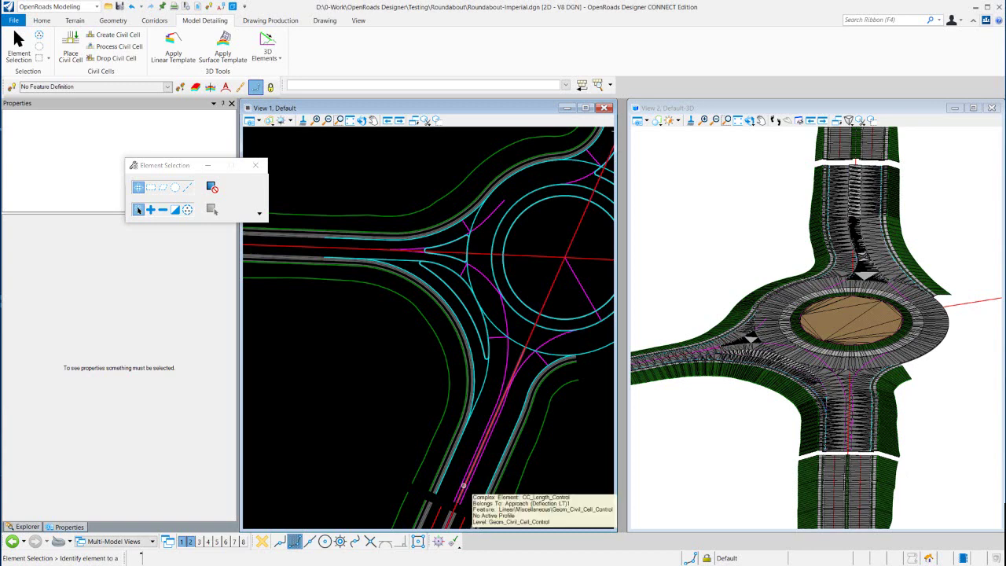
pyautogui.click(464, 485)
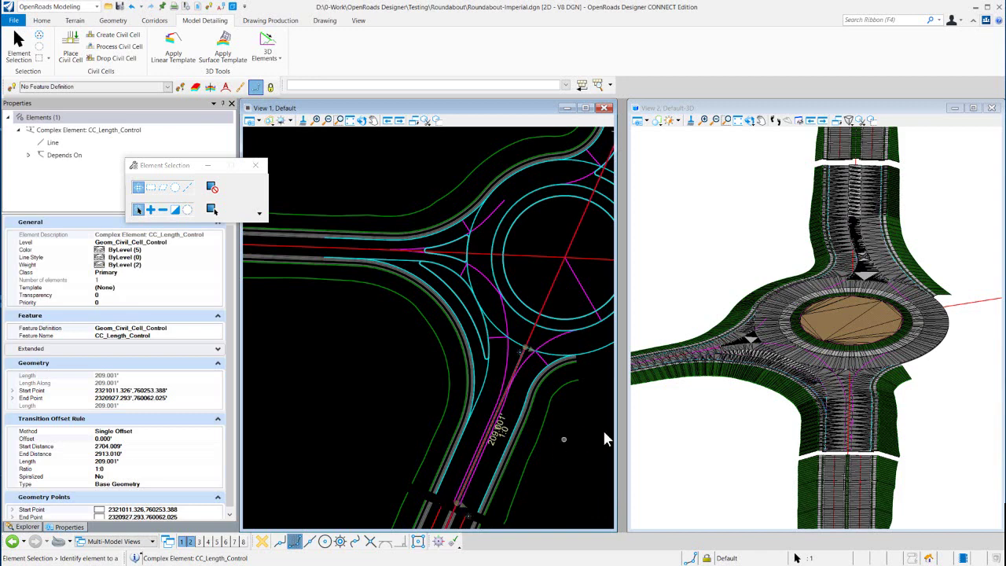
pyautogui.click(576, 424)
pyautogui.scroll(-2, 481, 401)
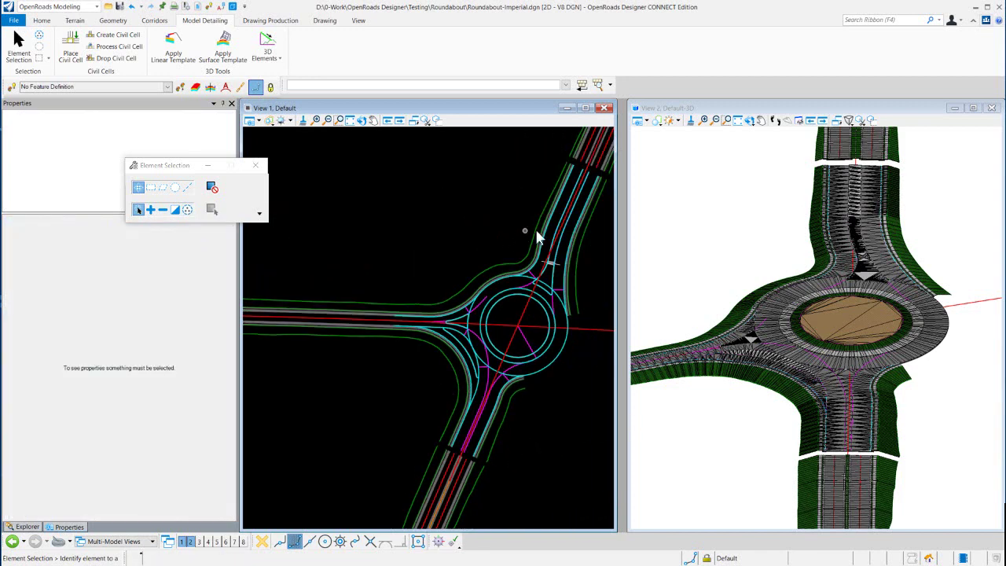
pyautogui.scroll(2, 522, 228)
pyautogui.scroll(-2, 519, 236)
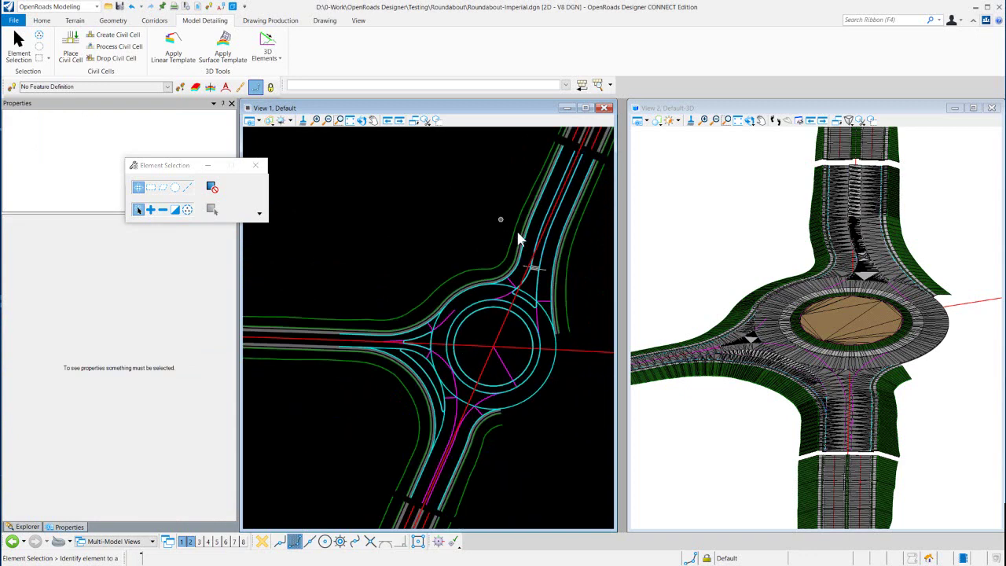
pyautogui.scroll(2, 522, 228)
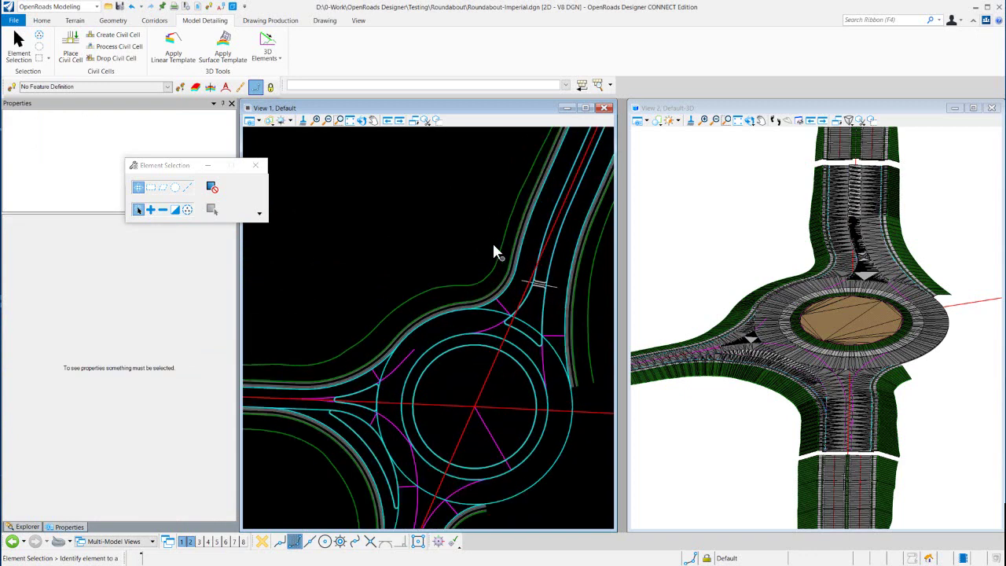
pyautogui.scroll(2, 534, 236)
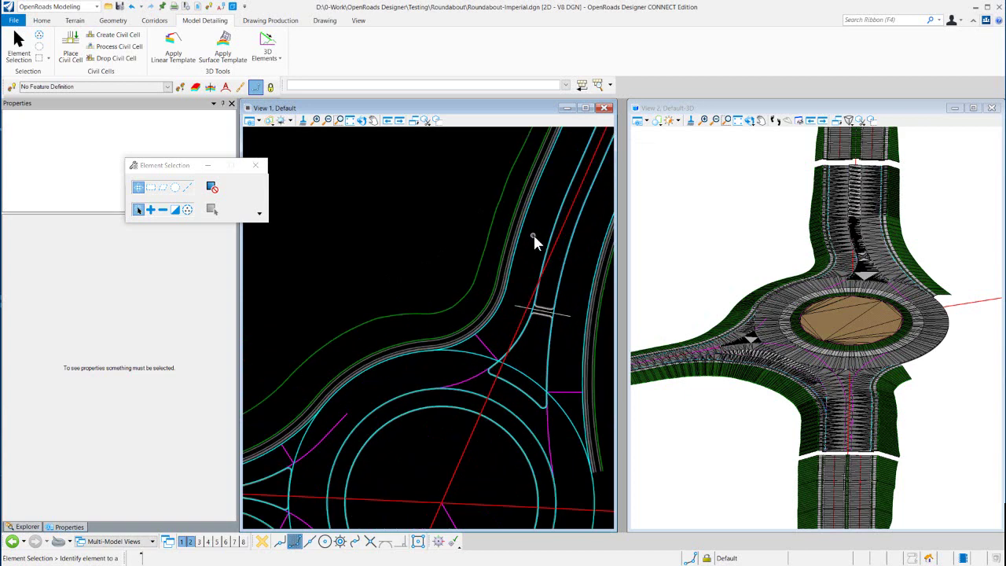
pyautogui.scroll(-3, 535, 236)
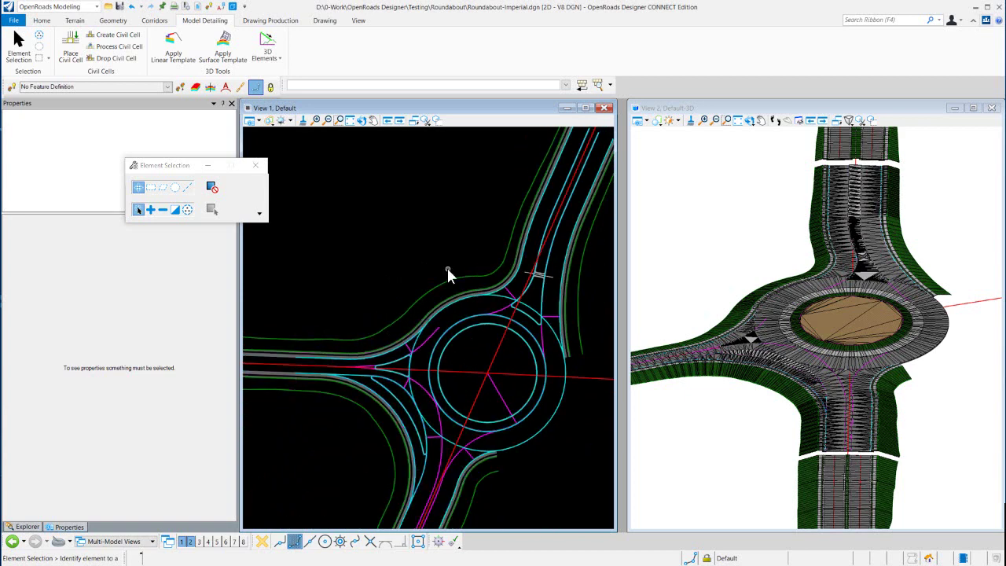
pyautogui.click(113, 19)
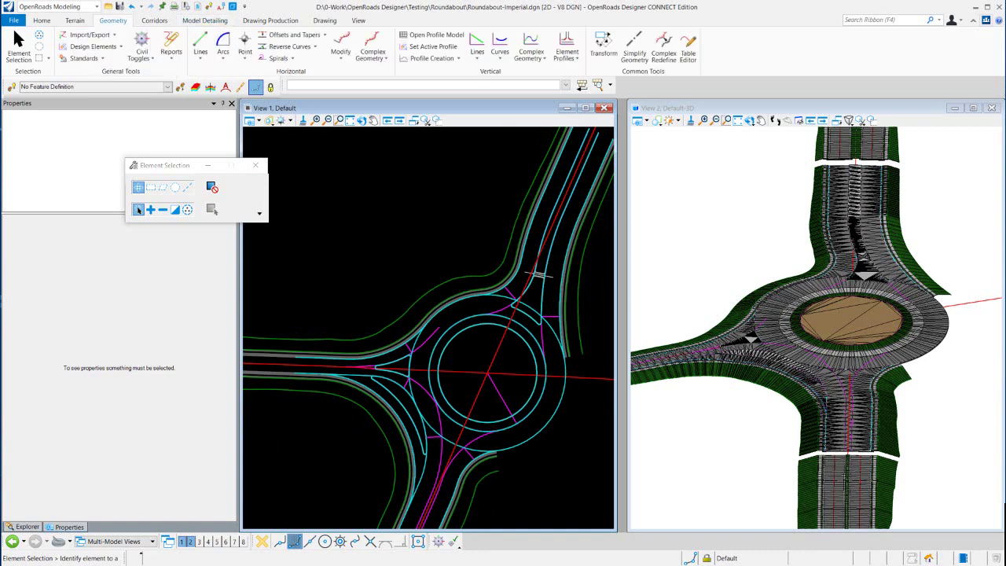
pyautogui.click(223, 43)
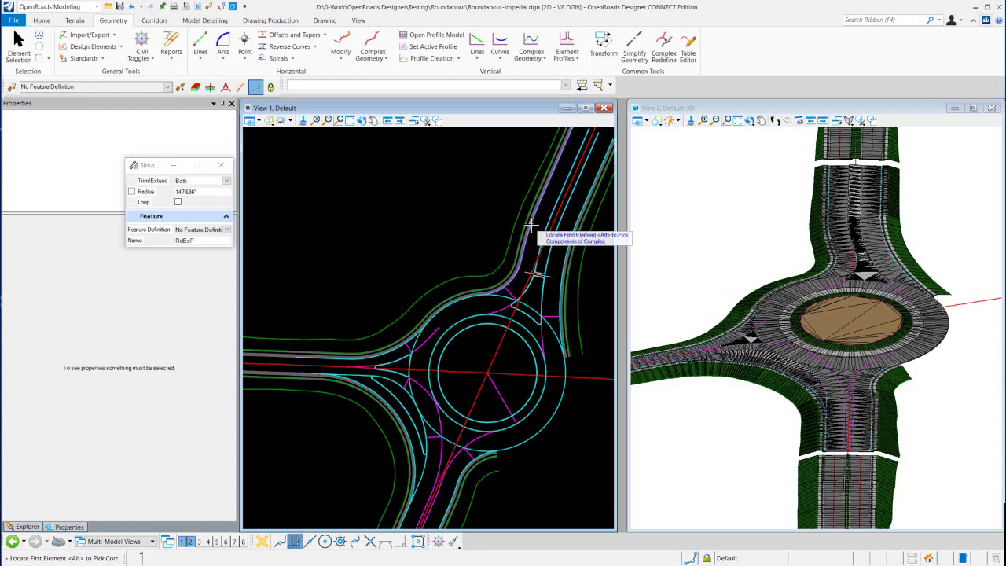
pyautogui.scroll(1, 533, 241)
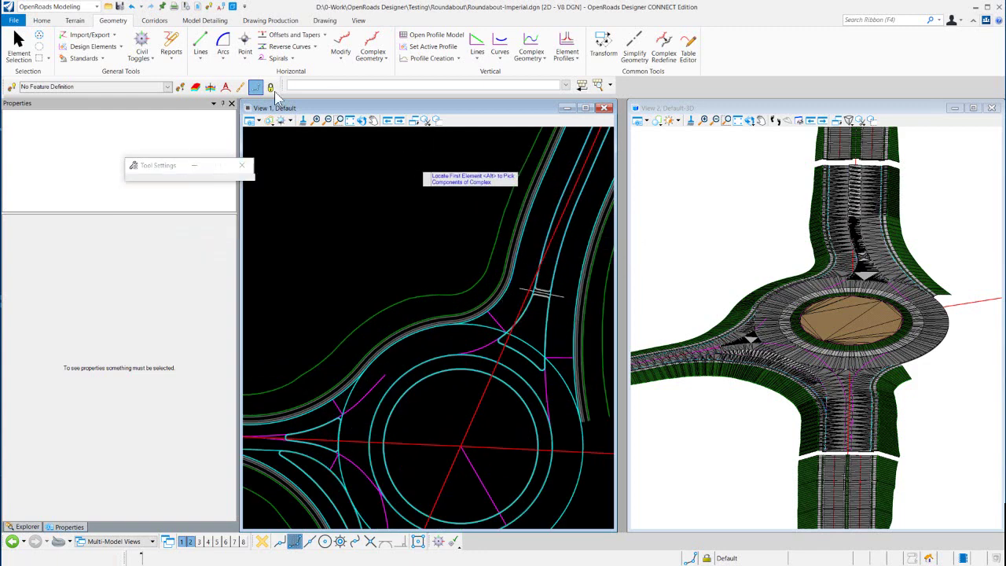
pyautogui.click(324, 37)
pyautogui.click(297, 44)
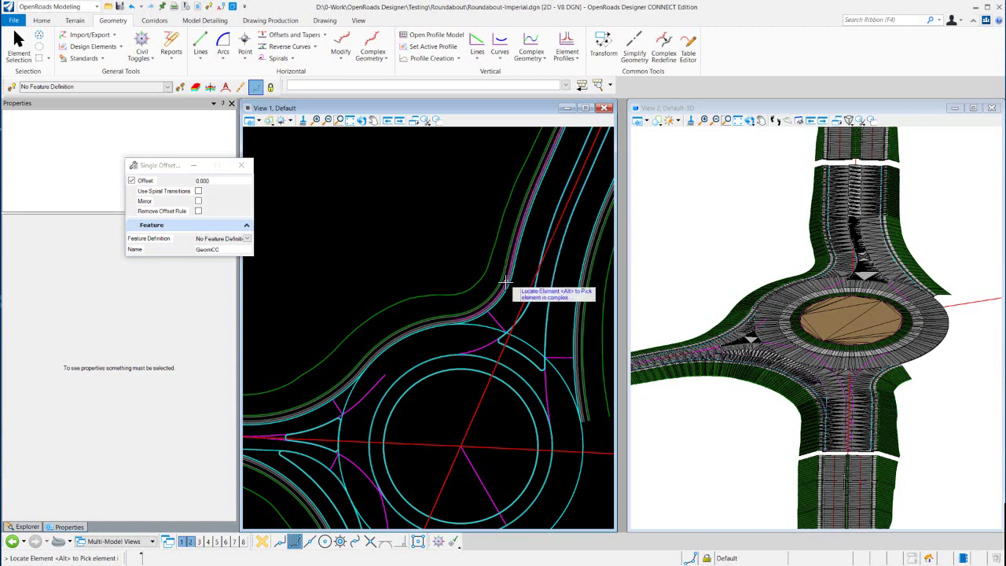
pyautogui.scroll(-1, 505, 283)
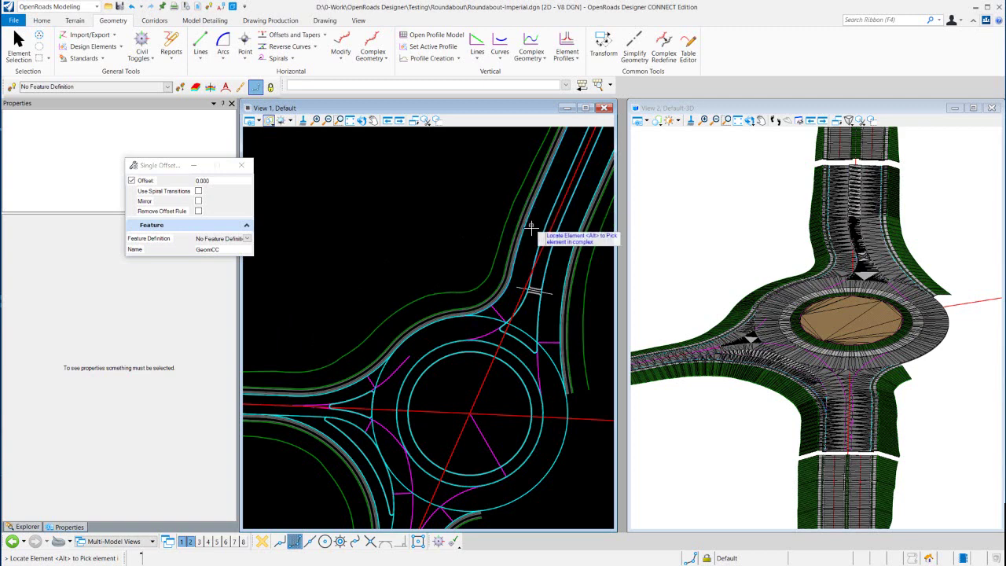
pyautogui.moveTo(524, 229)
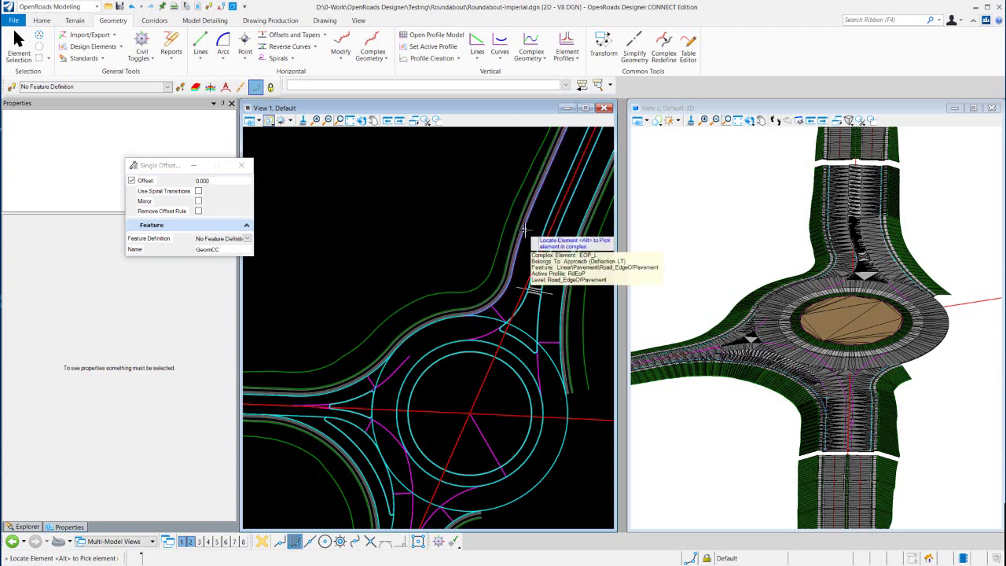
pyautogui.scroll(3, 524, 230)
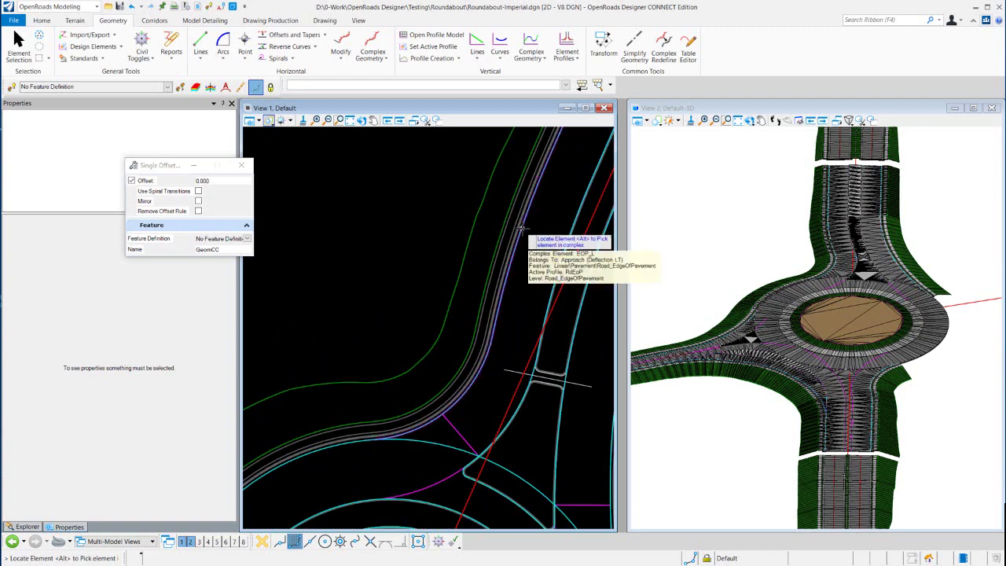
pyautogui.press('alt')
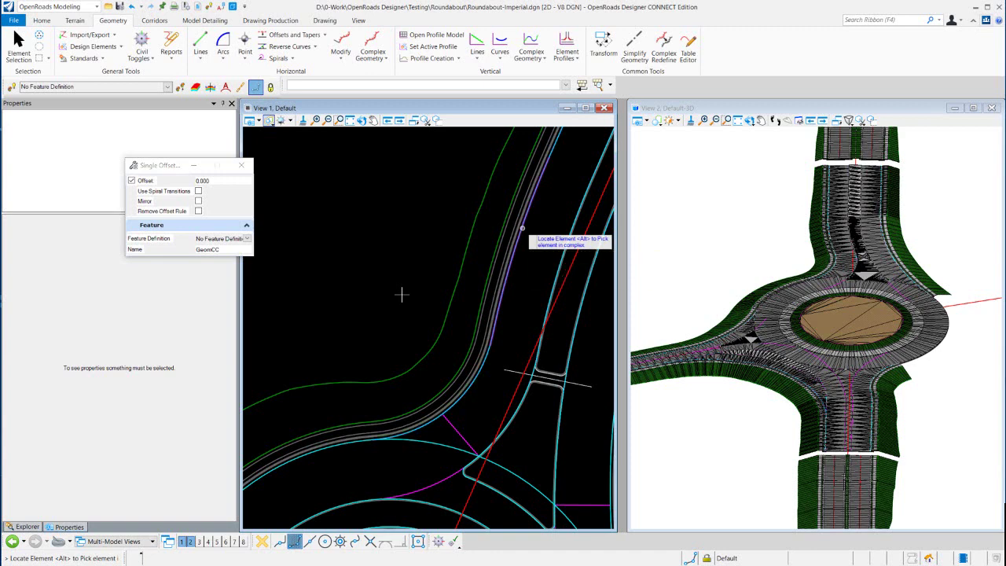
pyautogui.click(401, 294)
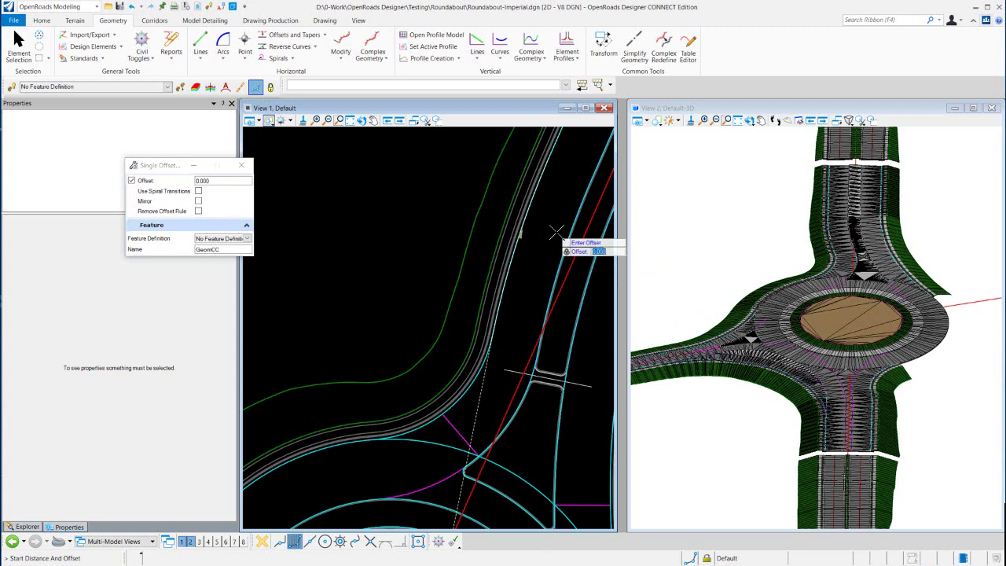
pyautogui.rightClick(550, 236)
pyautogui.scroll(-2, 533, 230)
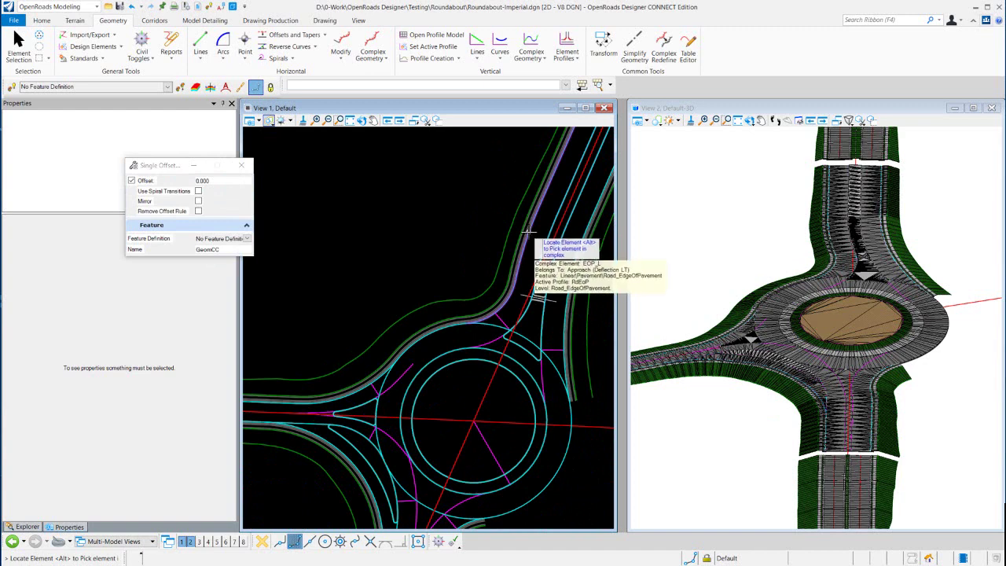
pyautogui.scroll(-5, 457, 236)
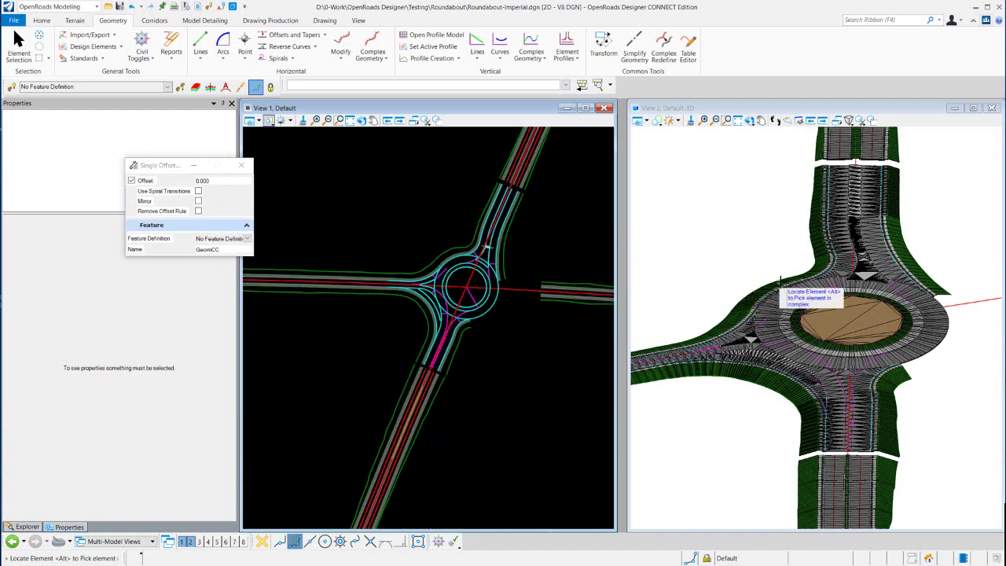